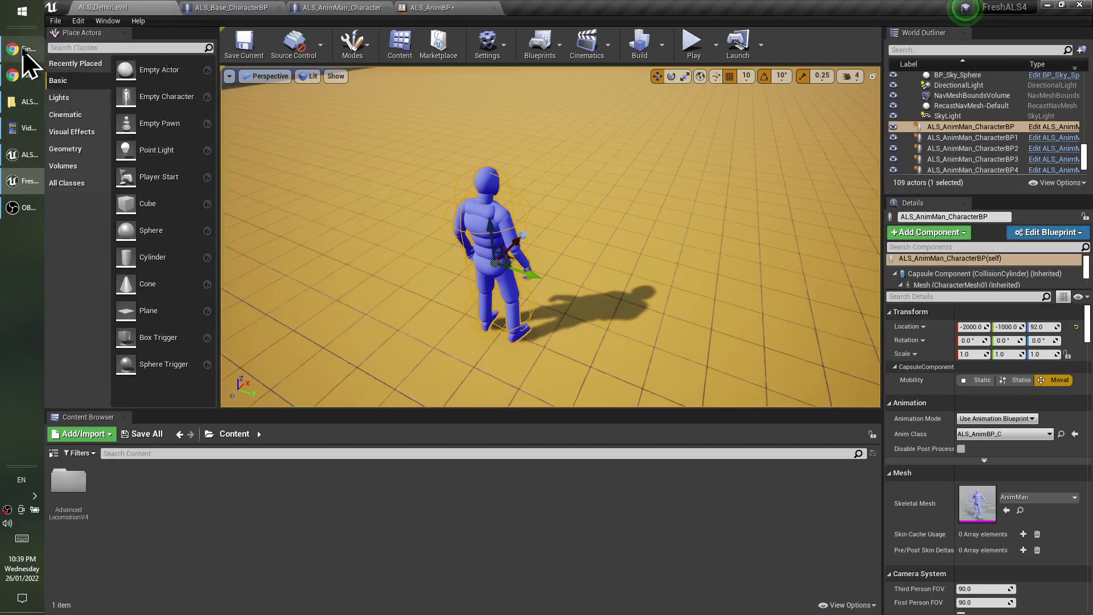
# Switch to the ALS4 introduction PDF in the browser and read the section on why ALS4 is important and popular.
pyautogui.moveTo(451, 264); pyautogui.dragTo(496, 283, button='right')
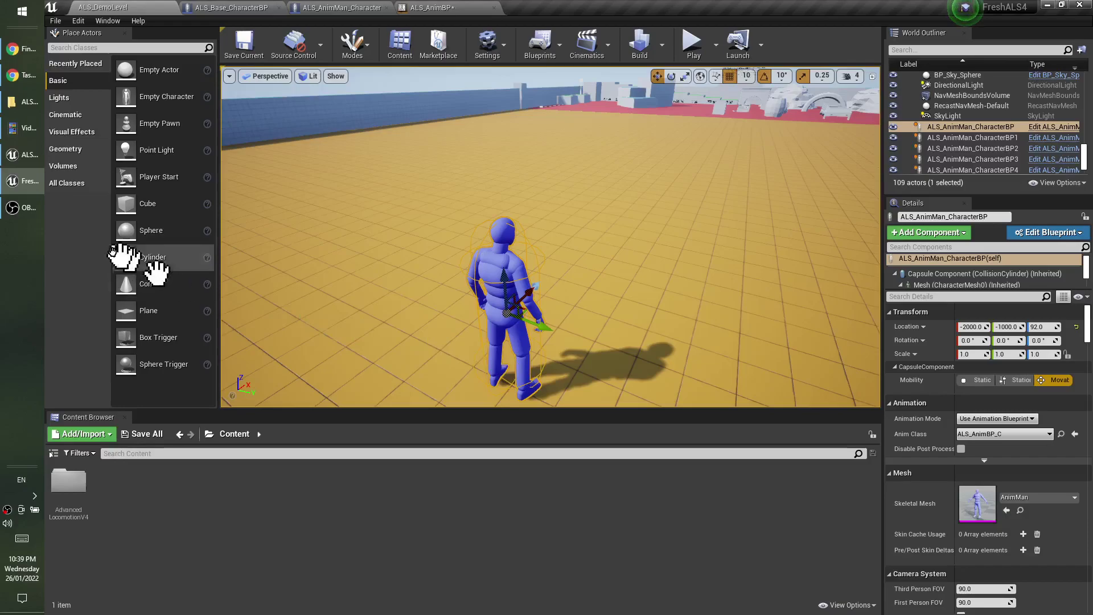
pyautogui.click(17, 48)
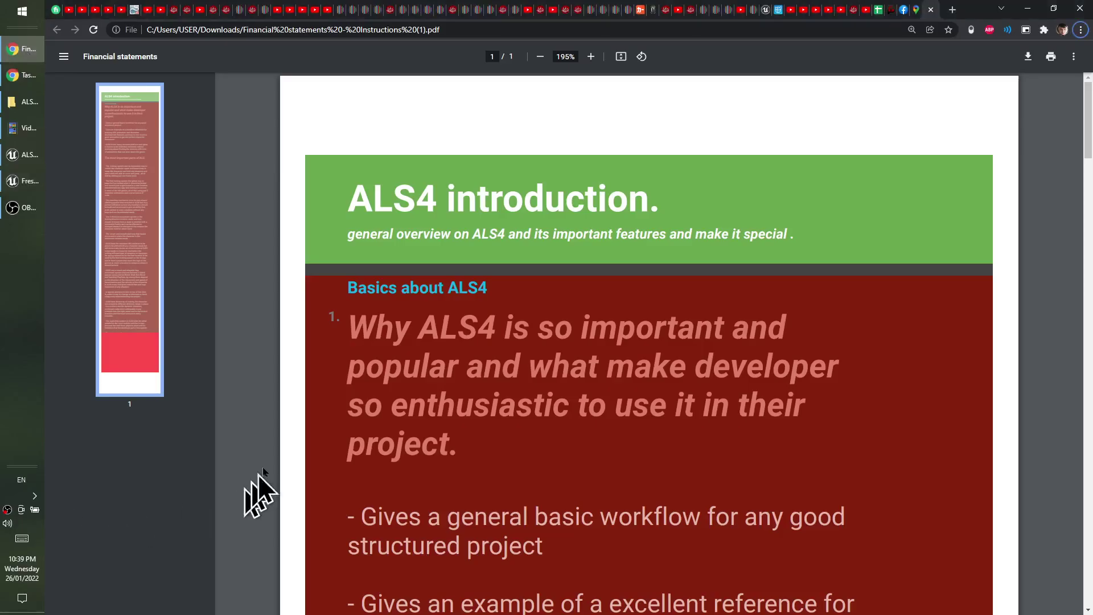
pyautogui.scroll(-1, 605, 353)
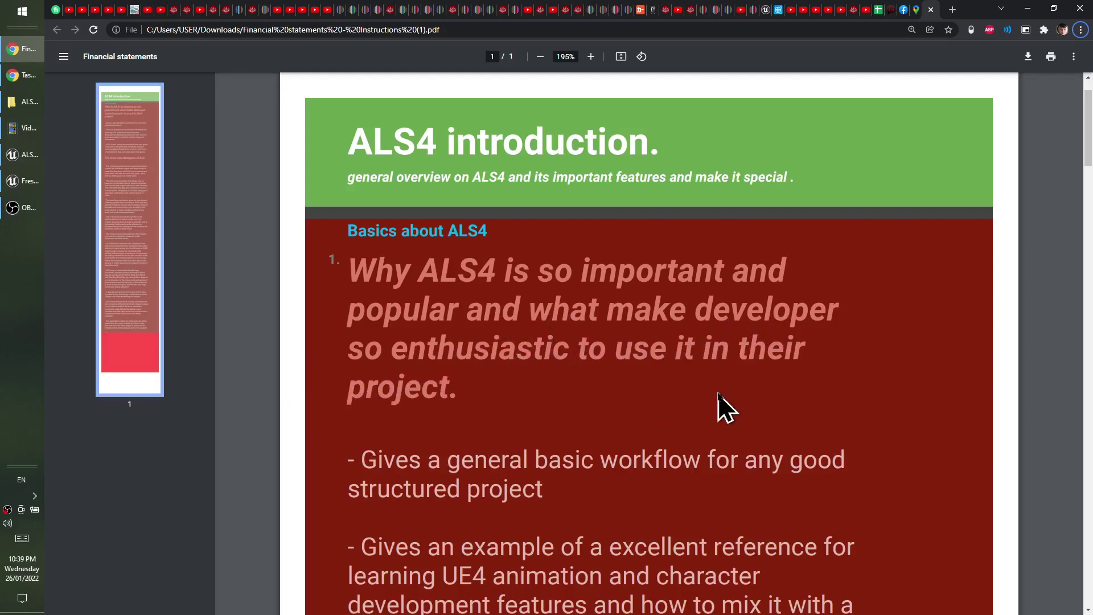
pyautogui.scroll(-4, 556, 420)
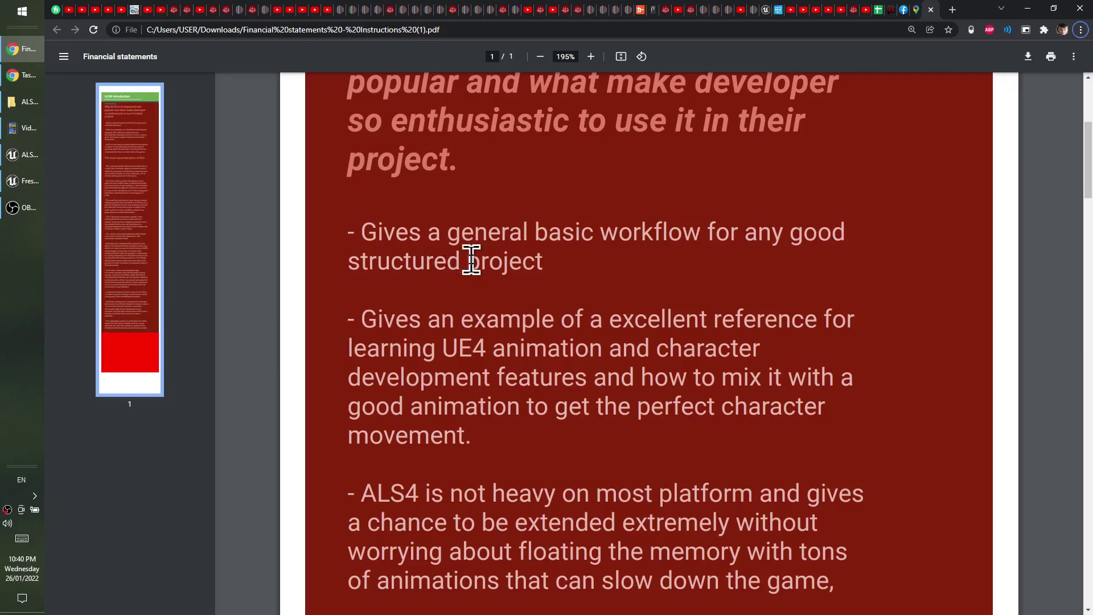
# Return to the FreshALS4 project in Unreal Editor and look over the ALS_Base_CharacterBP event graph and the ALS_AnimBP update graph.
pyautogui.click(12, 210)
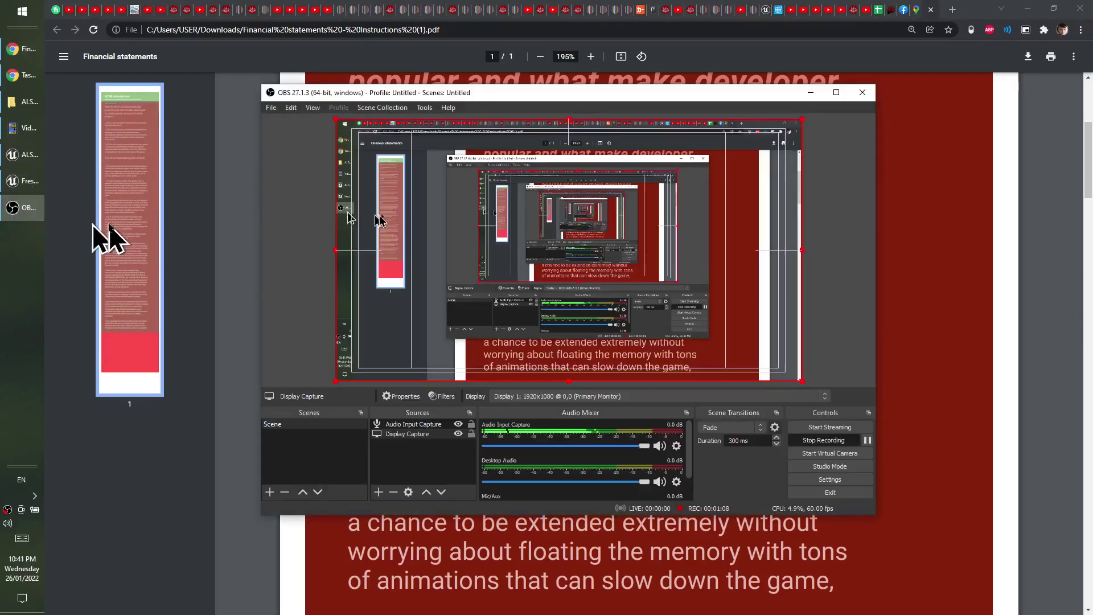
pyautogui.click(19, 185)
pyautogui.moveTo(576, 310); pyautogui.dragTo(514, 326, button='right')
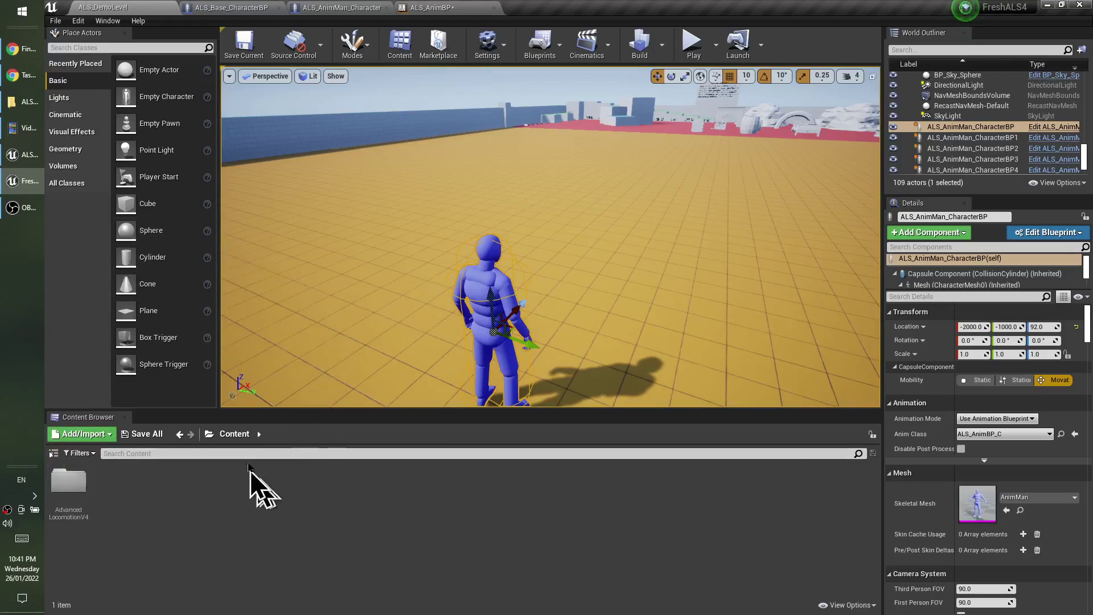
pyautogui.click(237, 8)
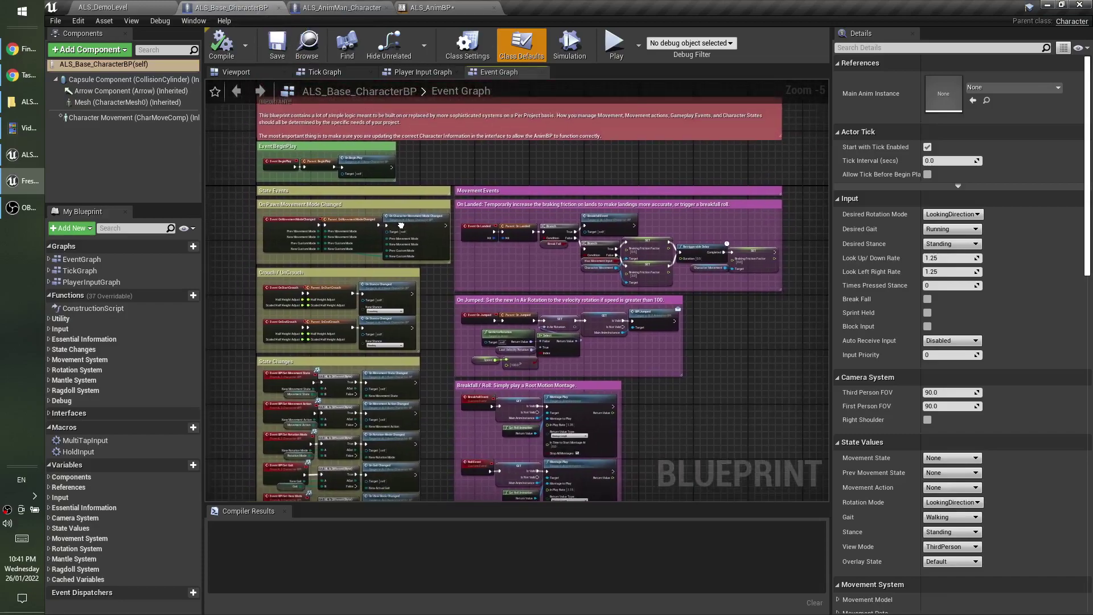
pyautogui.click(458, 9)
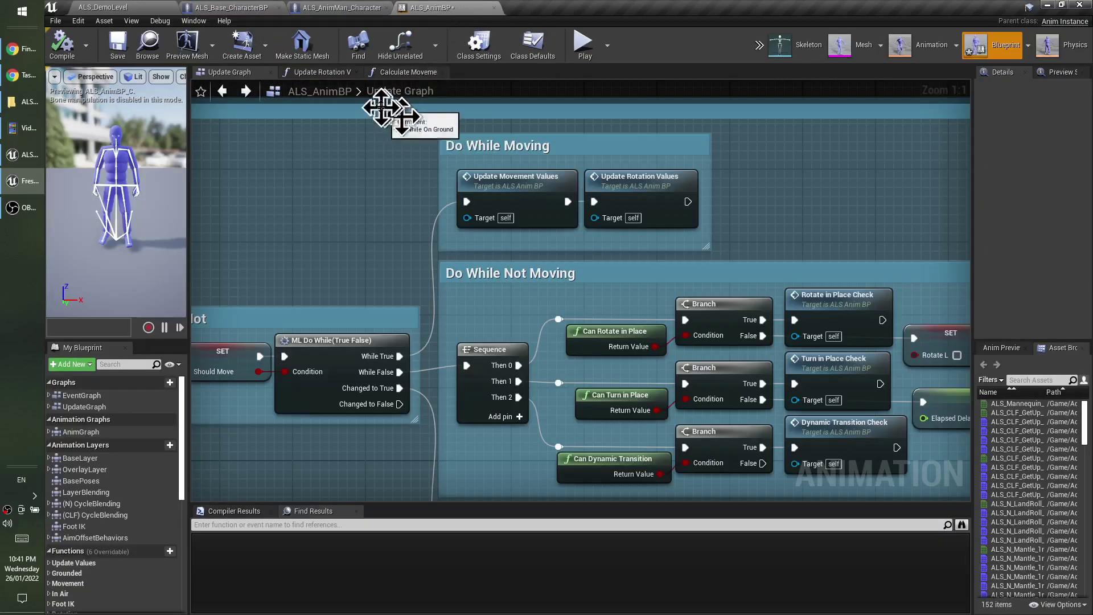
pyautogui.scroll(-5, 472, 285)
pyautogui.moveTo(431, 284); pyautogui.dragTo(655, 232, button='right')
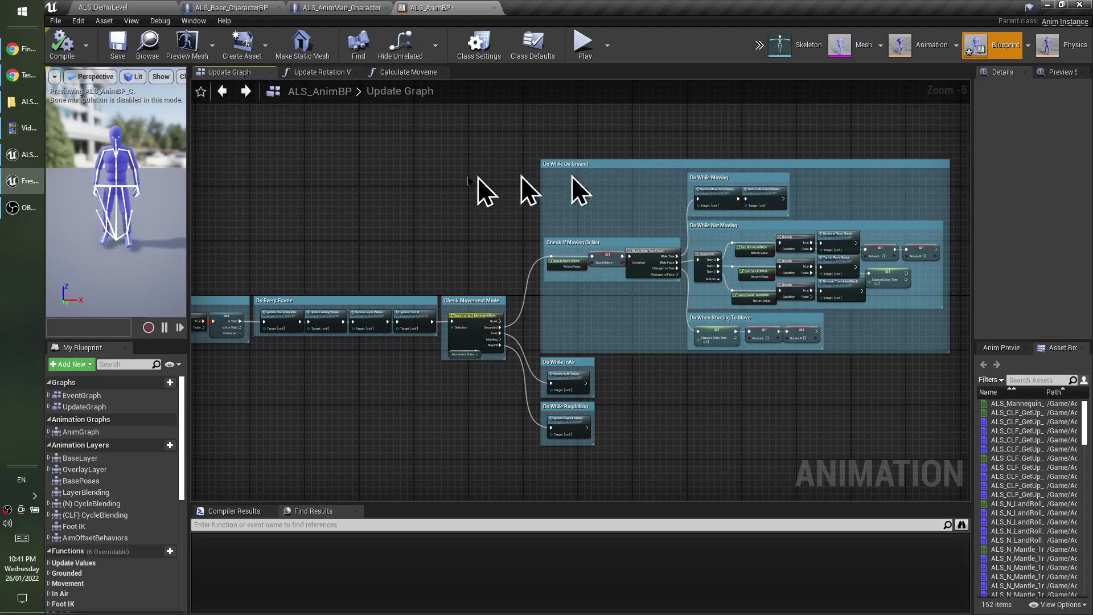
# Examine the state events and movement events sections in the Event Graph of ALS_Base_CharacterBP.
pyautogui.click(221, 8)
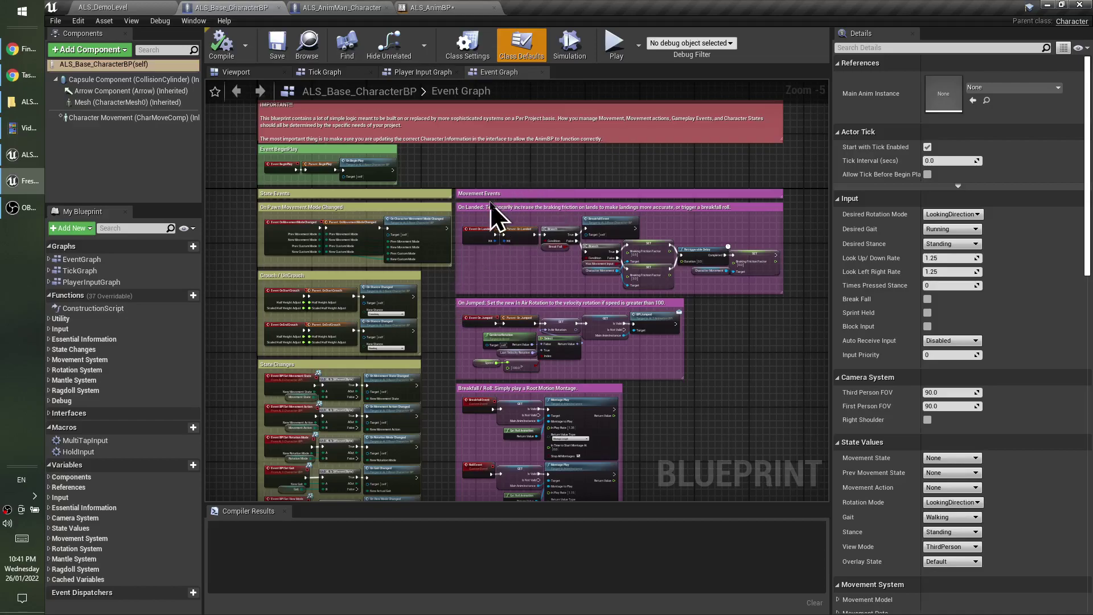
pyautogui.scroll(-2, 569, 380)
pyautogui.scroll(1, 531, 376)
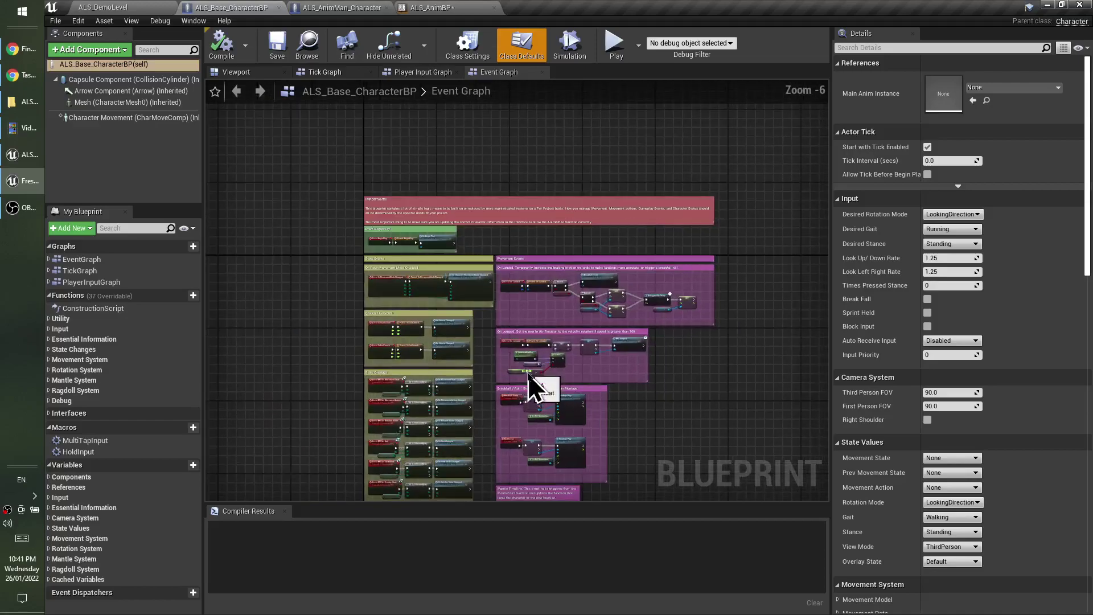
pyautogui.scroll(1, 498, 395)
pyautogui.moveTo(477, 392); pyautogui.dragTo(438, 391, button='right')
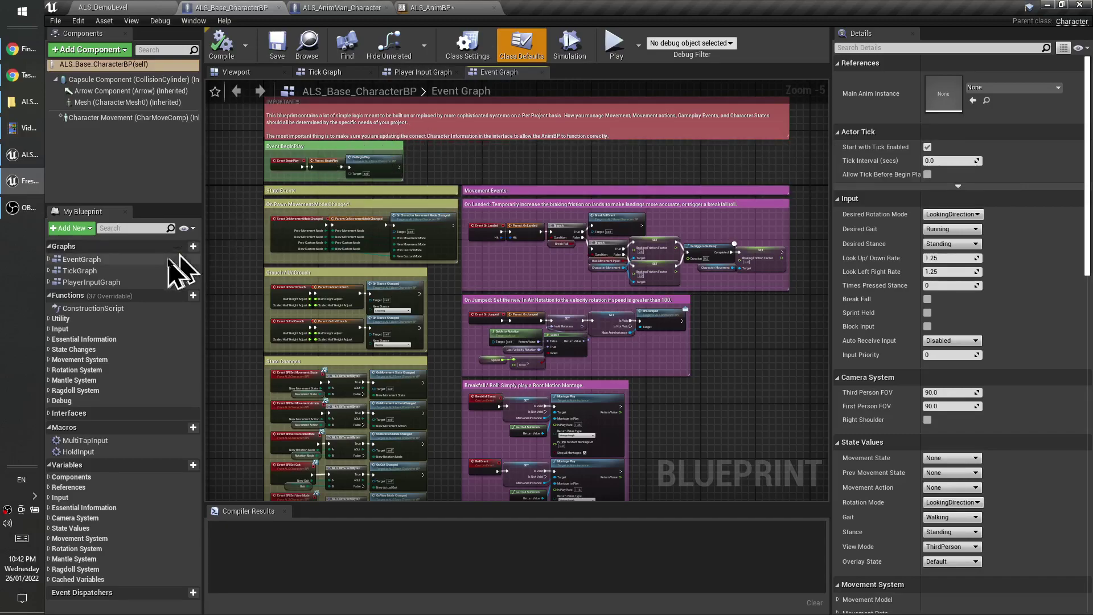
# Bring up the complete Update Graph of ALS_AnimBP for an overview.
pyautogui.click(444, 8)
pyautogui.moveTo(278, 366); pyautogui.dragTo(373, 345, button='right')
pyautogui.scroll(-1, 498, 335)
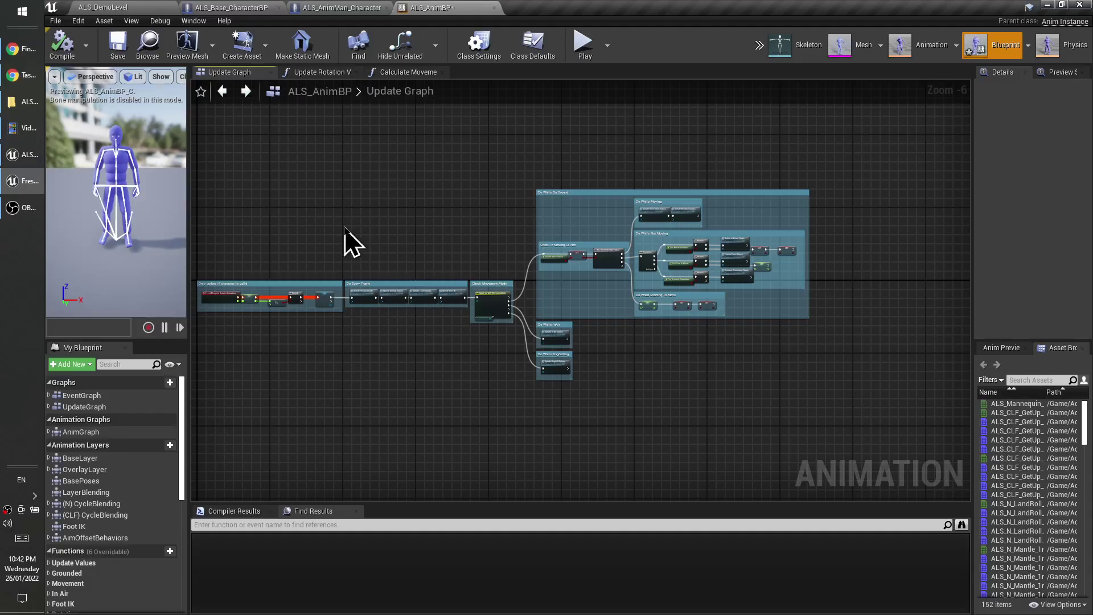
# Read the remaining points on ALS4's importance in the browser PDF, and return to the Update Graph in Unreal Editor.
pyautogui.hotkey('alt', 'Tab')
pyautogui.scroll(-2, 496, 358)
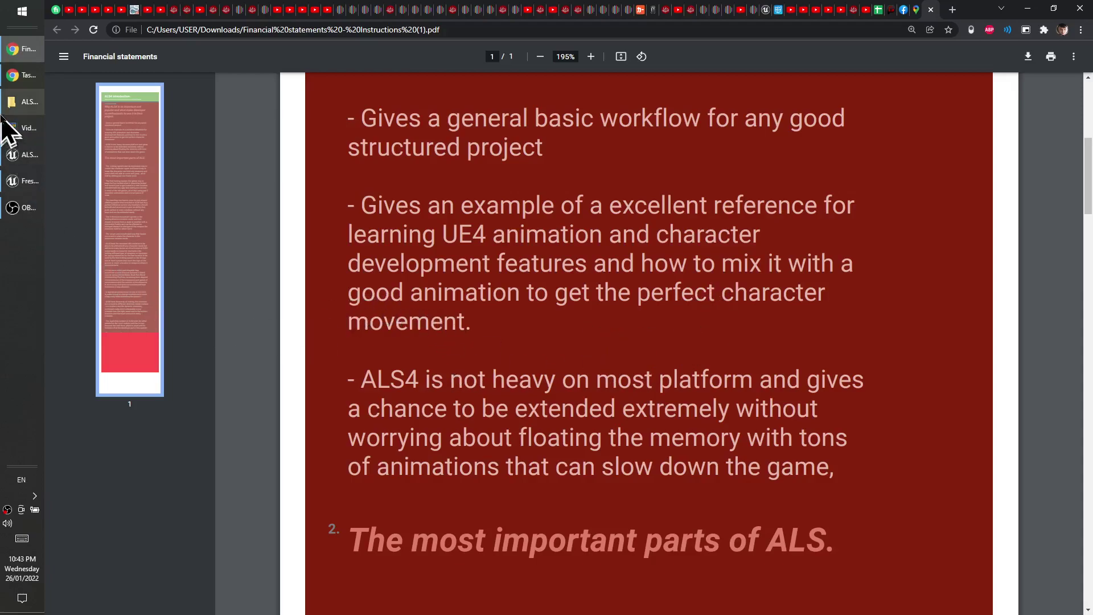
pyautogui.click(23, 188)
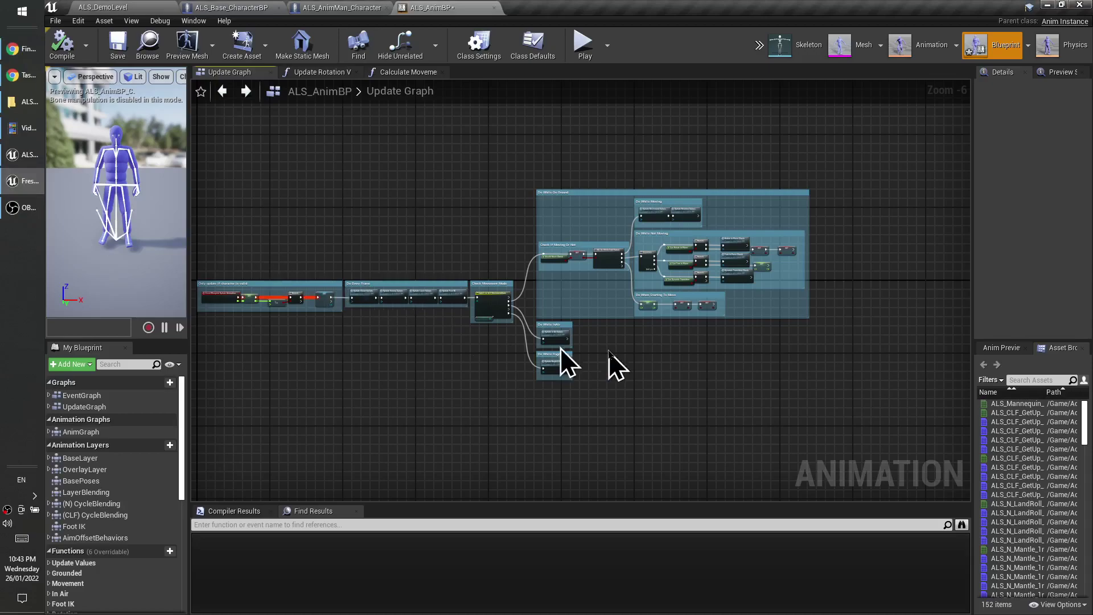
pyautogui.moveTo(387, 288); pyautogui.dragTo(453, 291, button='right')
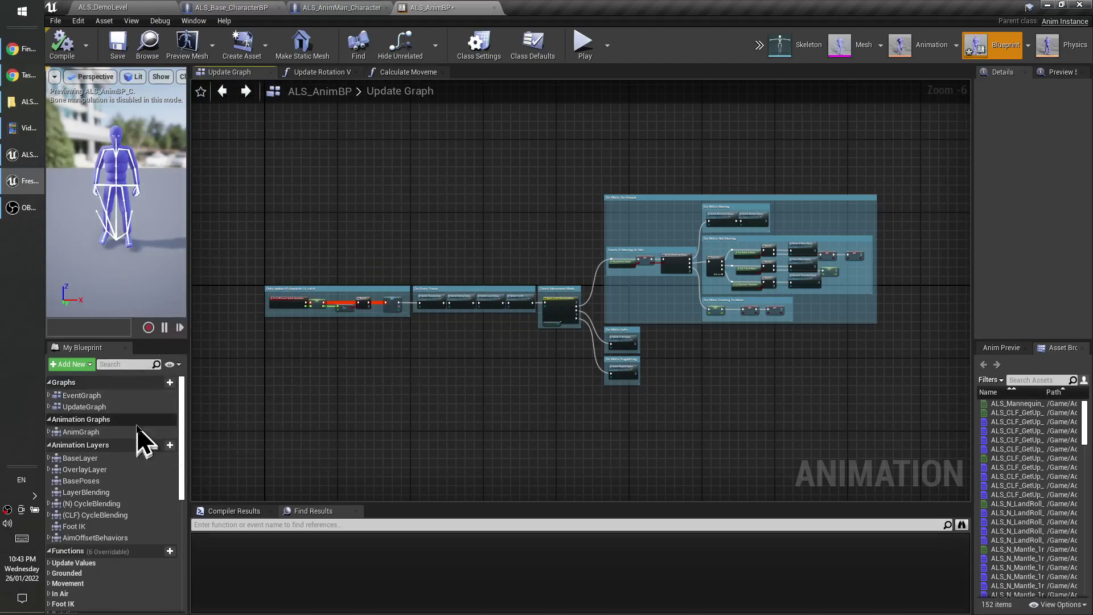
# Open the AnimGraph of ALS_AnimBP and examine its sections from Layer Blending across to Ragdoll Override.
pyautogui.doubleClick(116, 433)
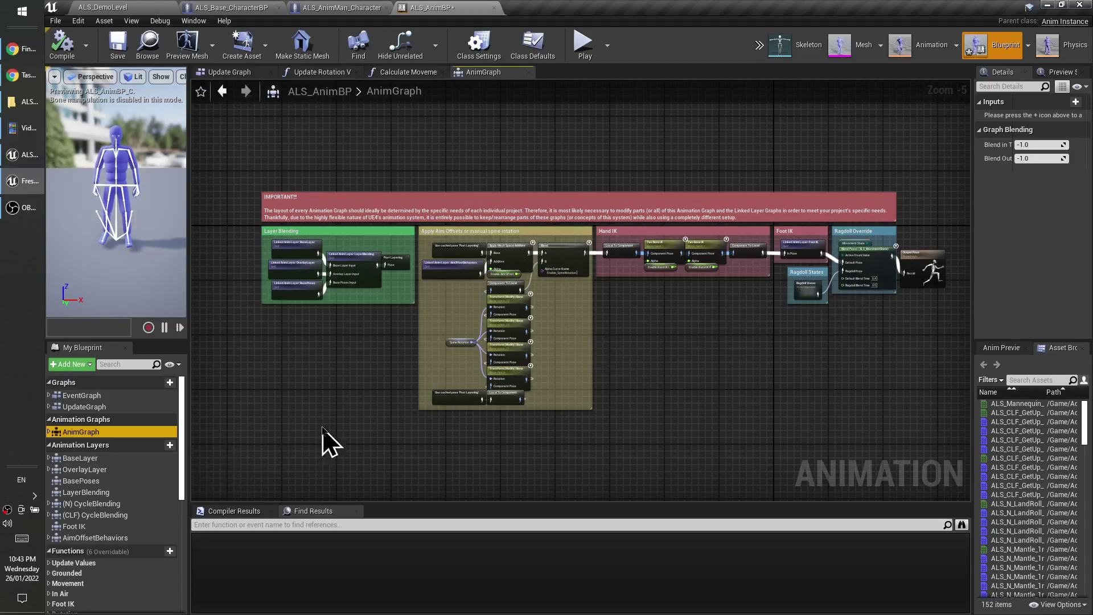
pyautogui.scroll(2, 435, 333)
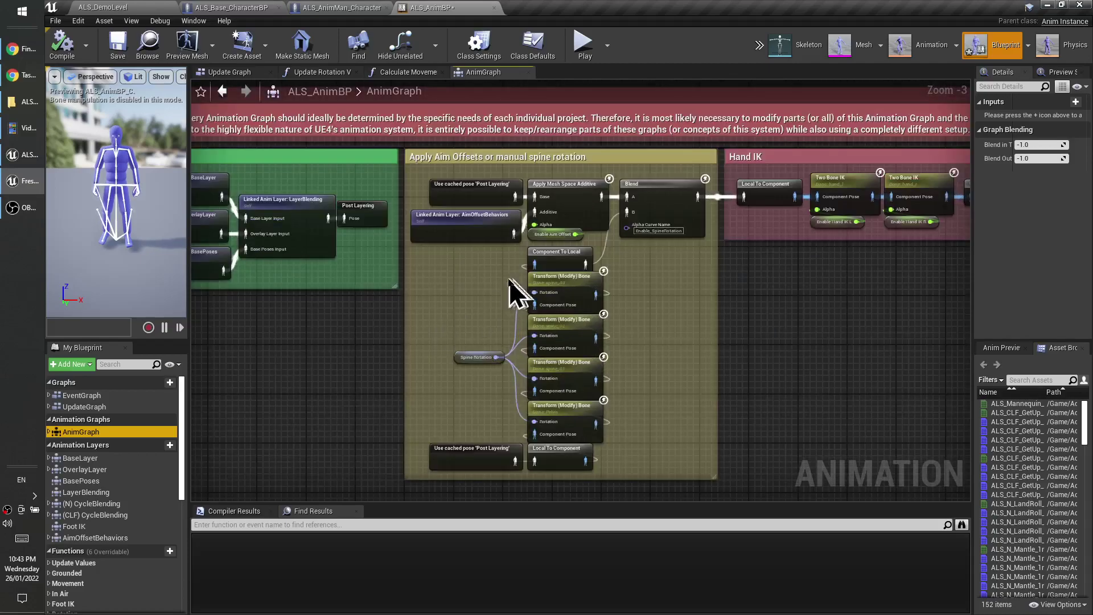
pyautogui.moveTo(455, 293); pyautogui.dragTo(579, 307, button='right')
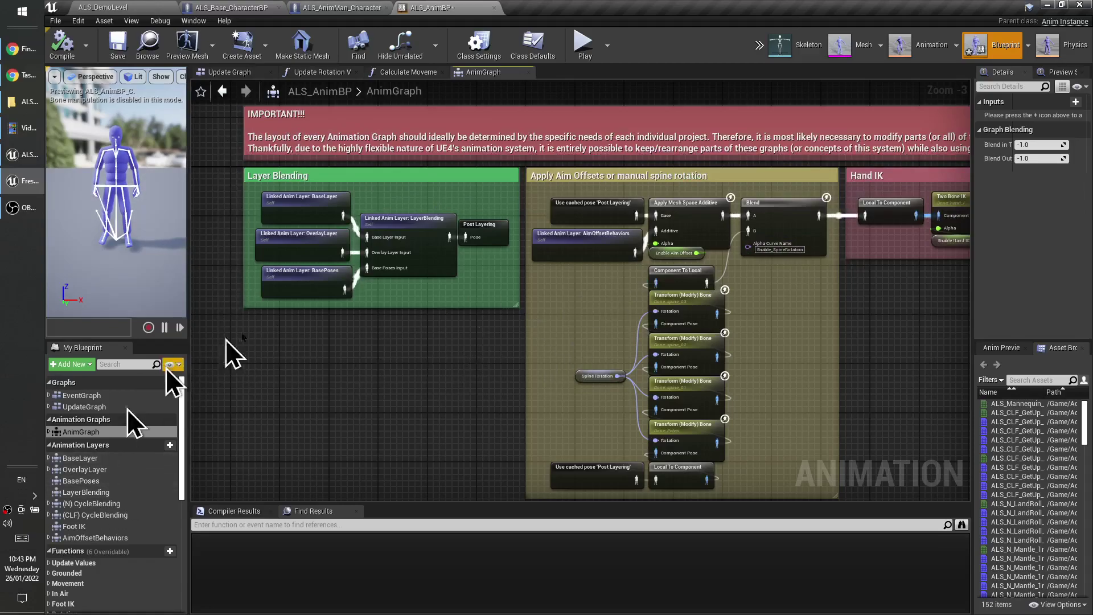
pyautogui.moveTo(736, 448); pyautogui.dragTo(642, 385, button='right')
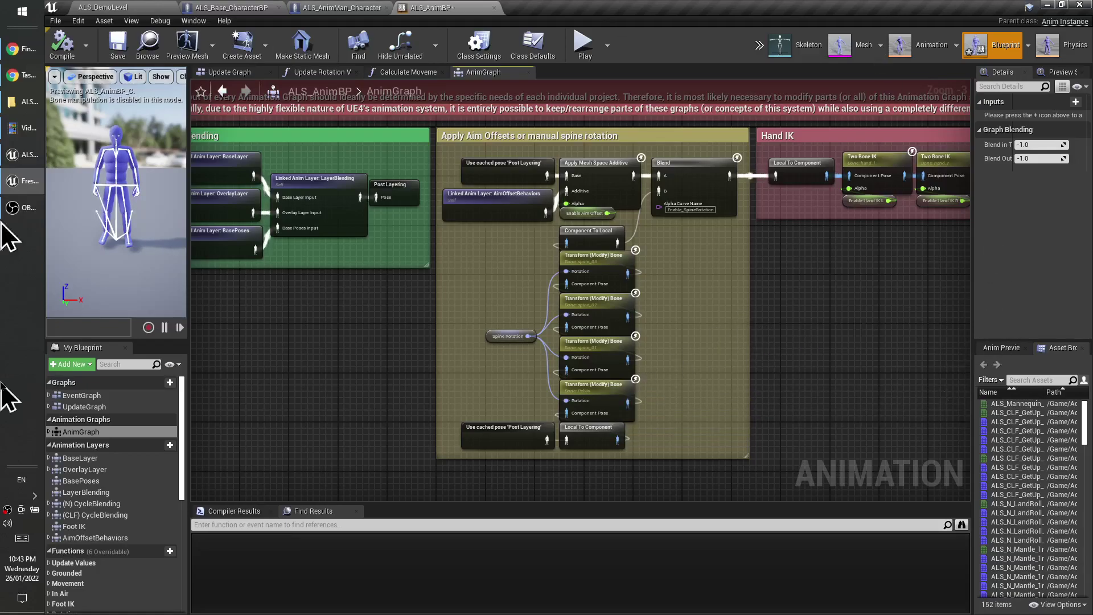
pyautogui.scroll(-1, 727, 444)
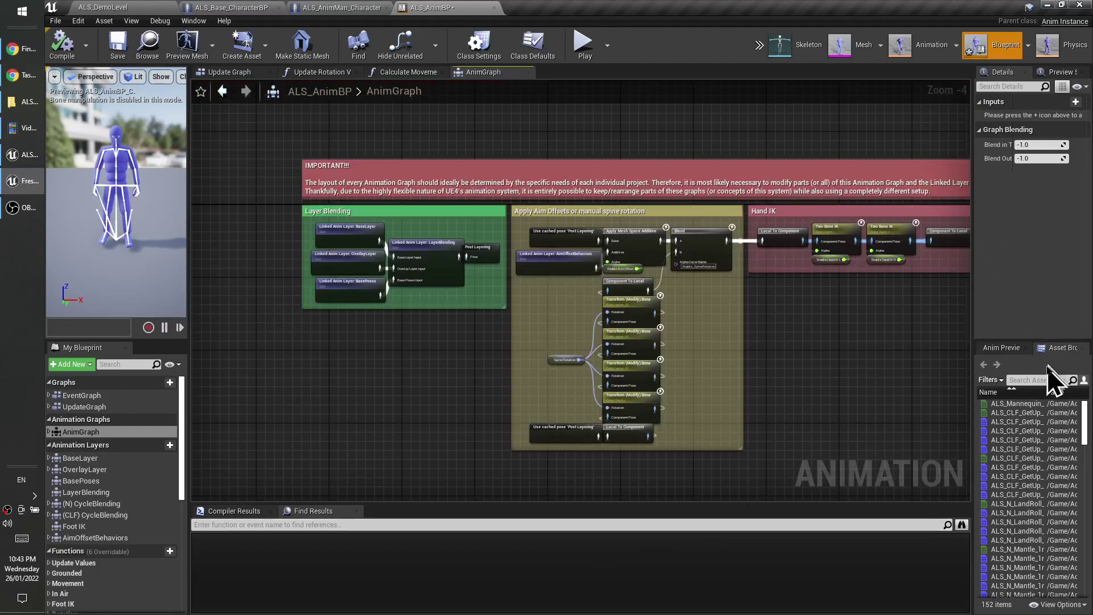
pyautogui.moveTo(854, 415); pyautogui.dragTo(617, 377, button='right')
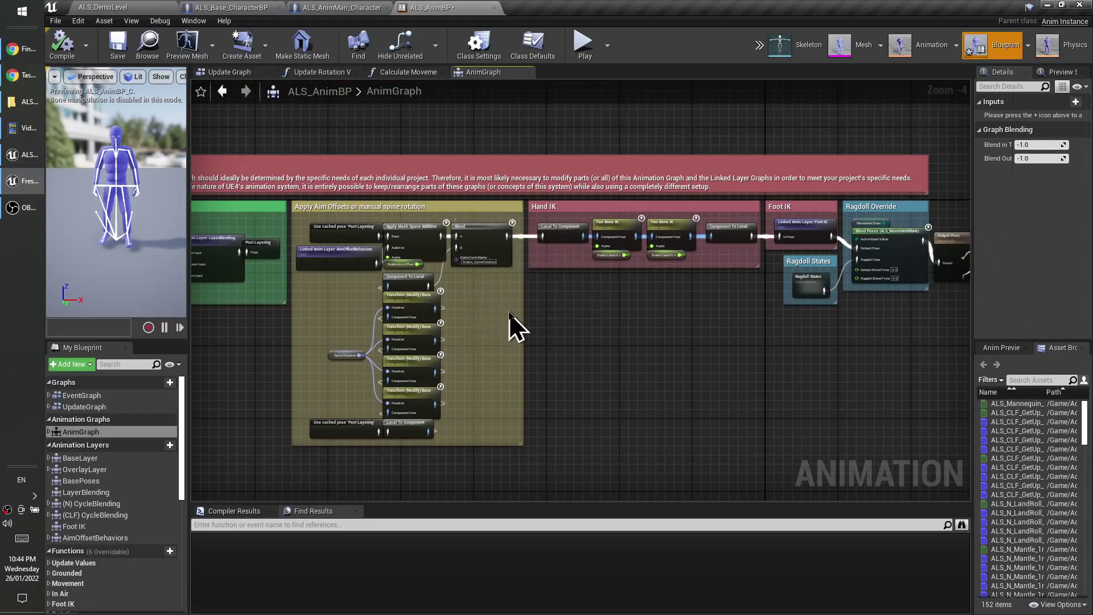
# Inspect the spine rotation and Hand IK nodes of the AnimGraph up close, and return to the Layer Blending section.
pyautogui.scroll(2, 510, 318)
pyautogui.scroll(1, 515, 350)
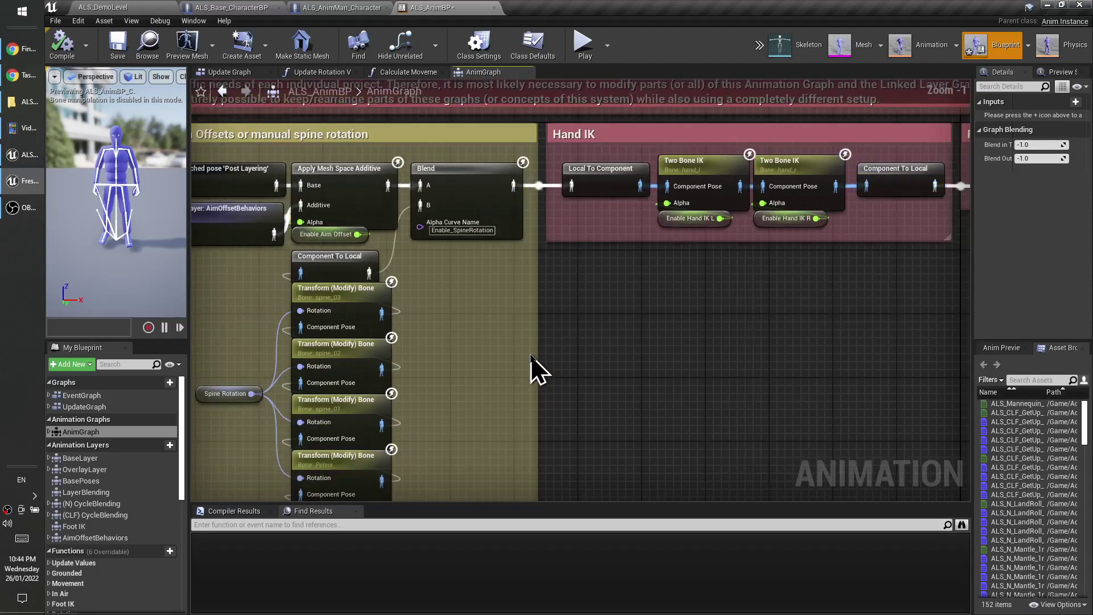
pyautogui.scroll(-1, 531, 355)
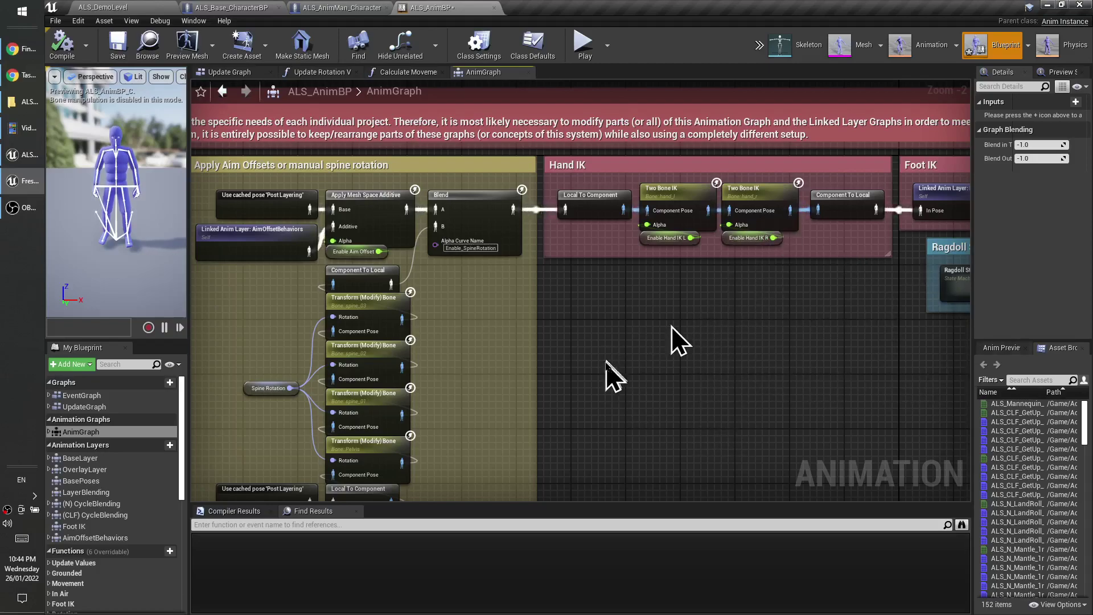
pyautogui.scroll(-2, 692, 310)
pyautogui.moveTo(694, 316); pyautogui.dragTo(534, 316, button='right')
pyautogui.moveTo(423, 356); pyautogui.dragTo(572, 350, button='right')
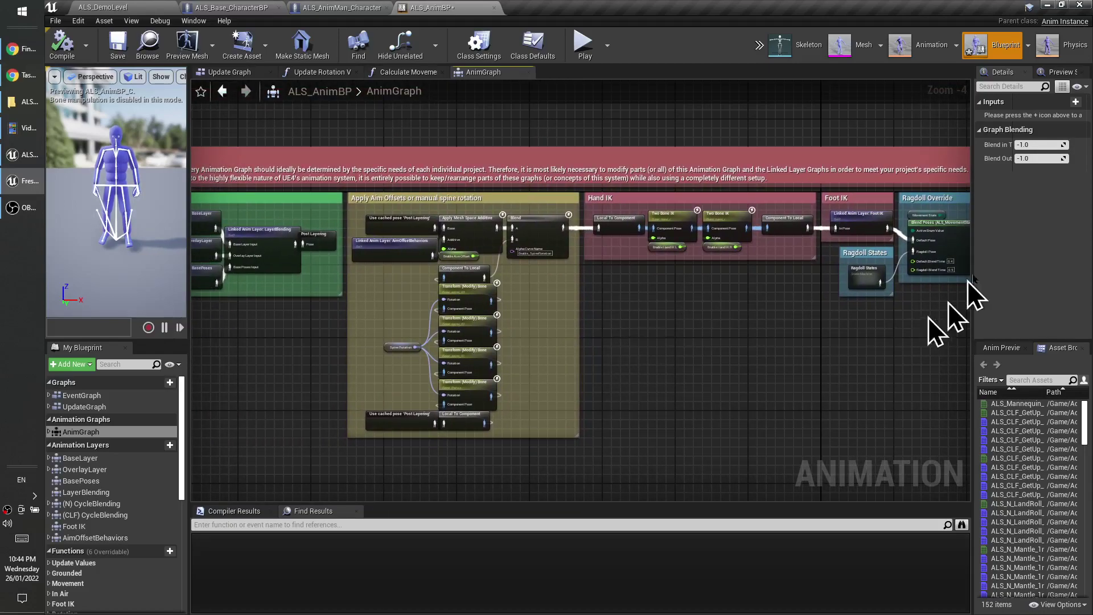
pyautogui.moveTo(260, 373); pyautogui.dragTo(361, 371, button='right')
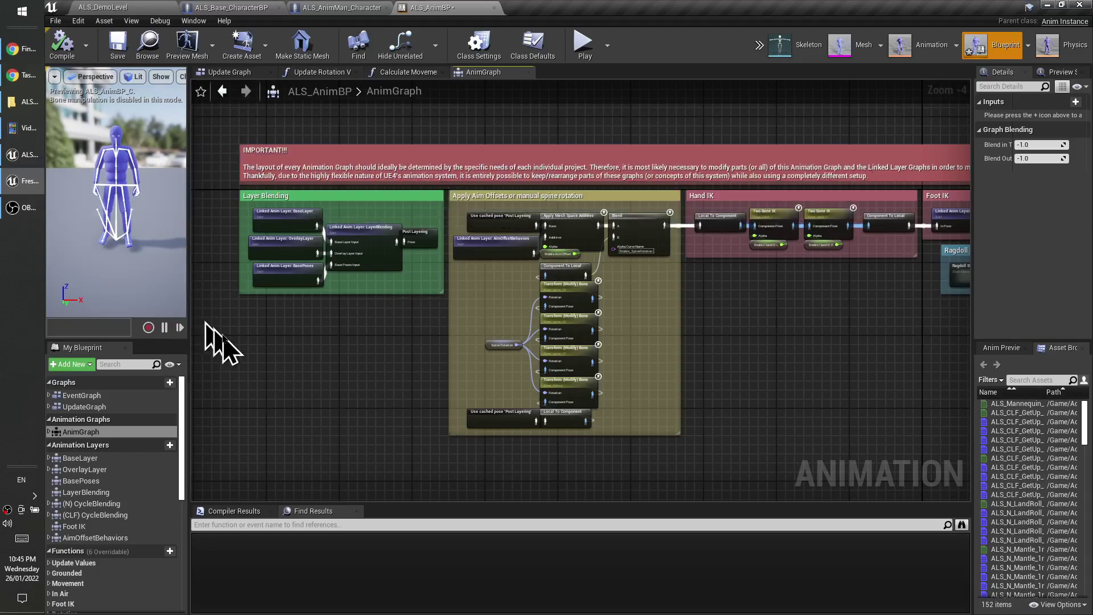
# Switch to the browser PDF and read the overlay system point under the most important parts of ALS.
pyautogui.hotkey('alt', 'Tab')
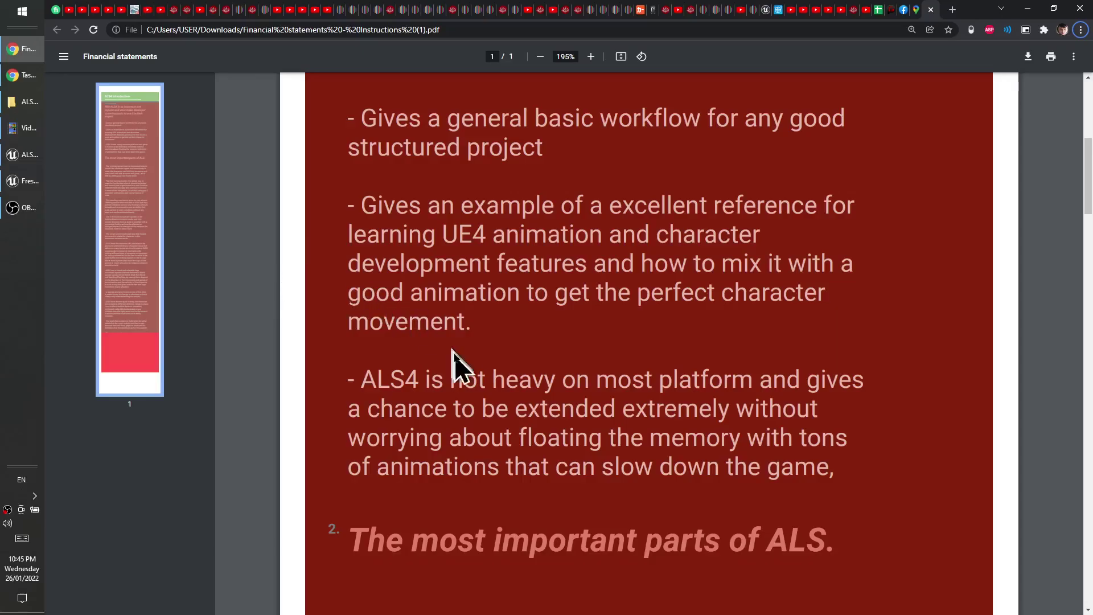
pyautogui.scroll(-3, 447, 390)
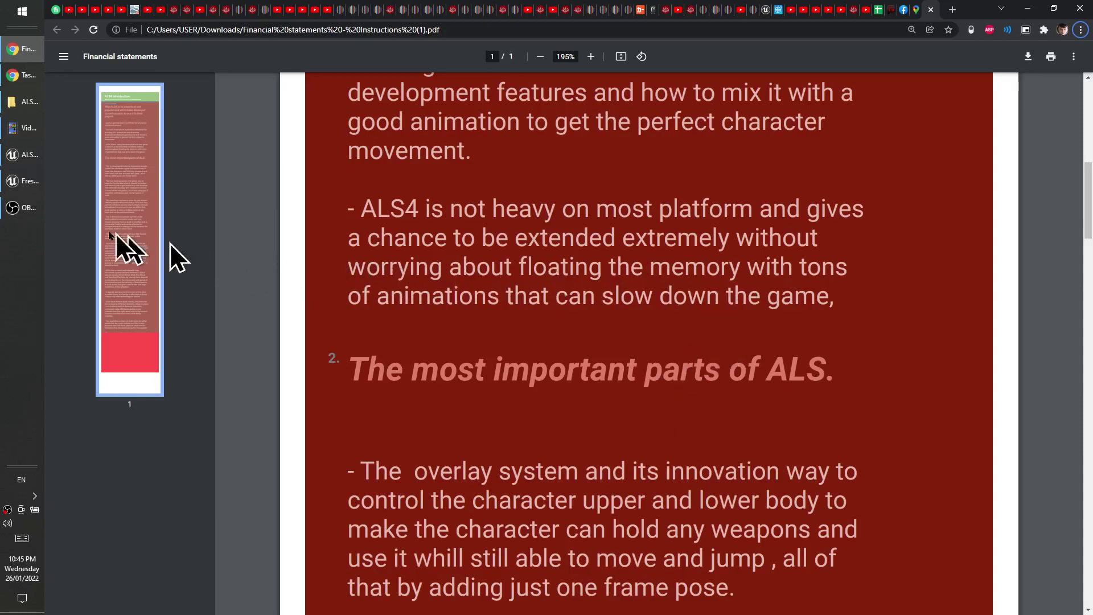
# Return to the AnimGraph in Unreal Editor and select the Layer Blending section with its linked anim layer nodes.
pyautogui.click(22, 185)
pyautogui.scroll(-1, 500, 320)
pyautogui.scroll(-1, 503, 330)
pyautogui.scroll(1, 643, 345)
pyautogui.moveTo(647, 341); pyautogui.dragTo(603, 319, button='right')
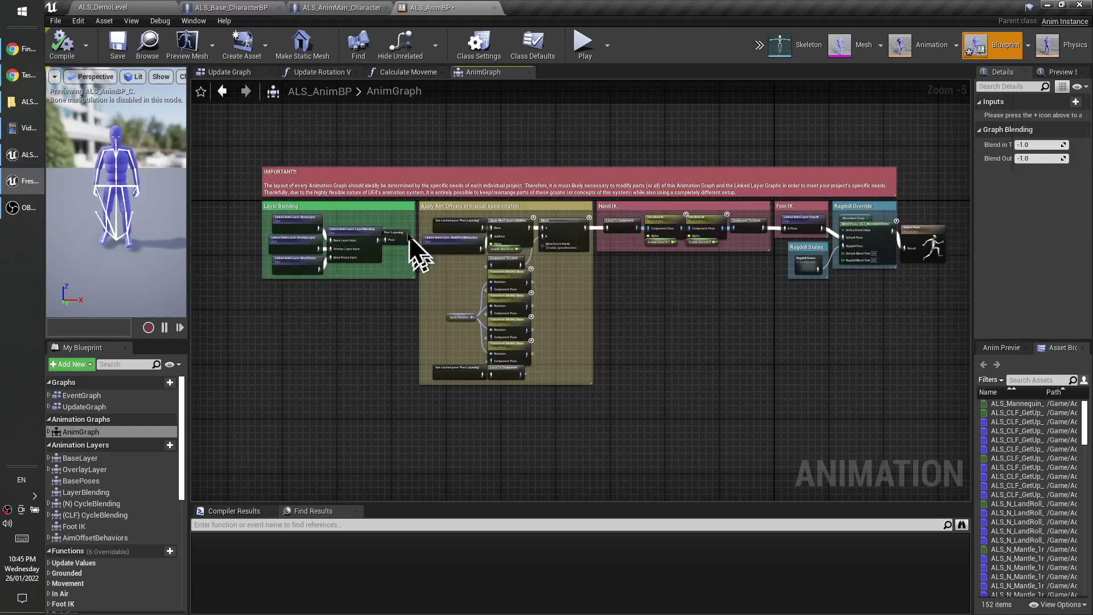
pyautogui.moveTo(222, 190); pyautogui.dragTo(418, 283)
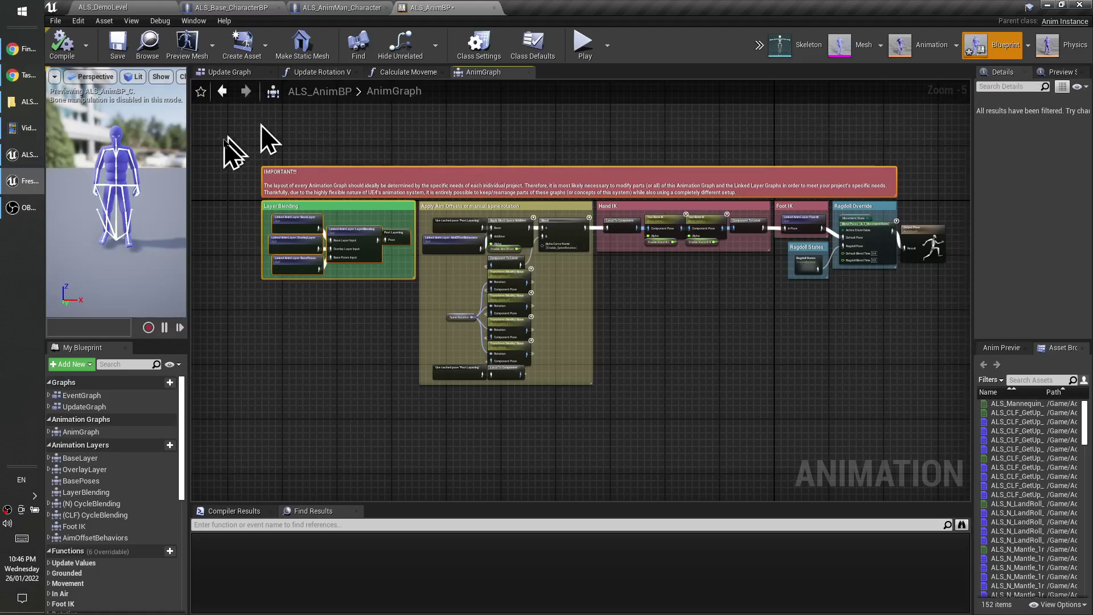
# In ALS_DemoLevel, browse the project content to AdvancedLocomotionV4 > CharacterAssets > MannequinSkeleton > AnimationExamples.
pyautogui.click(108, 7)
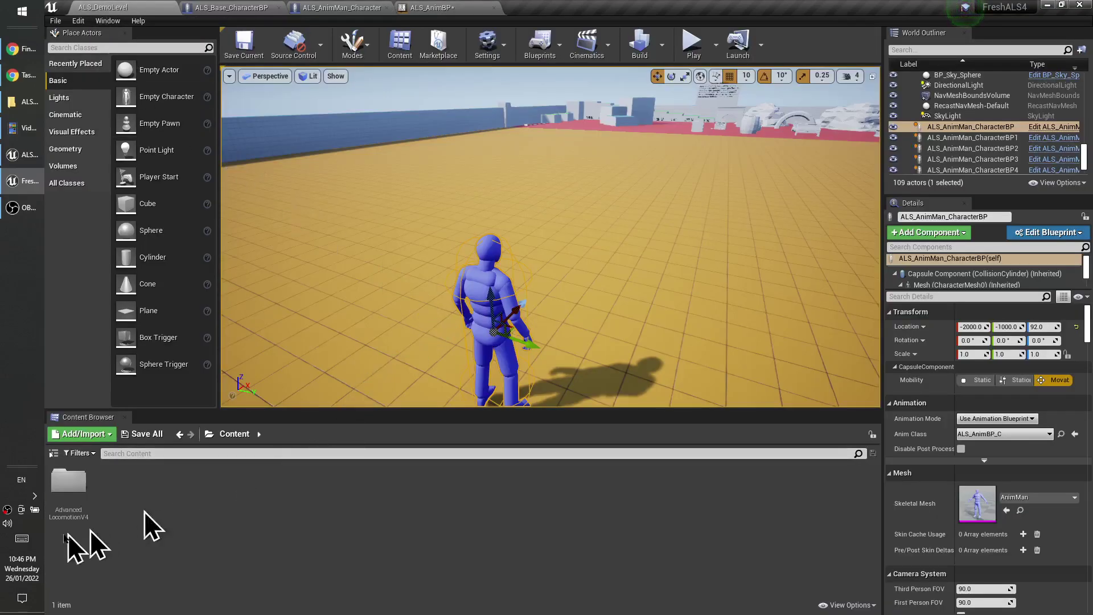
pyautogui.doubleClick(69, 481)
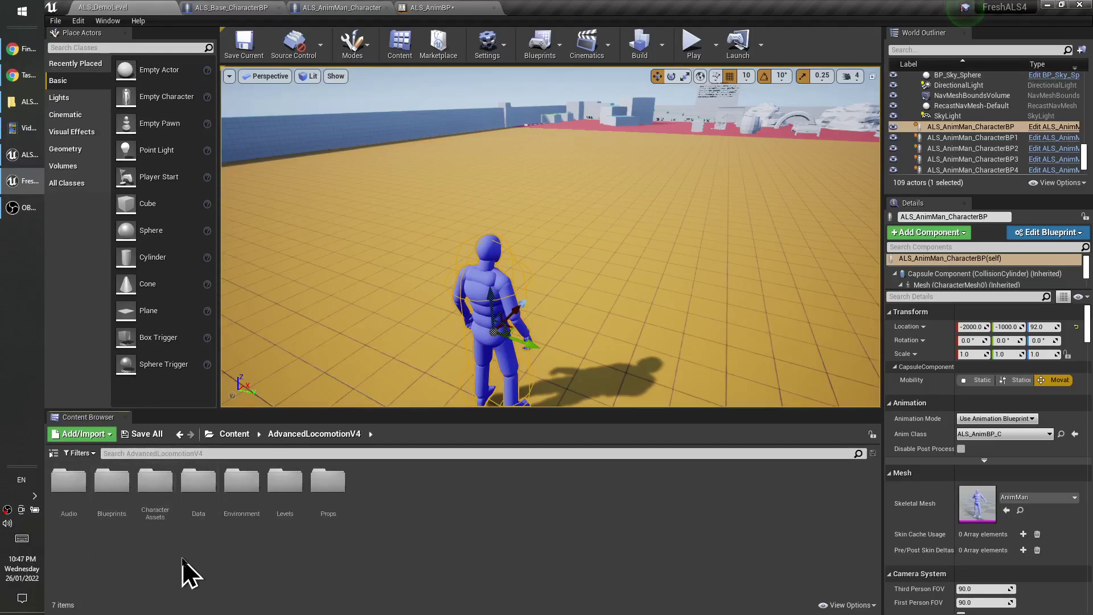
pyautogui.doubleClick(154, 484)
pyautogui.doubleClick(66, 490)
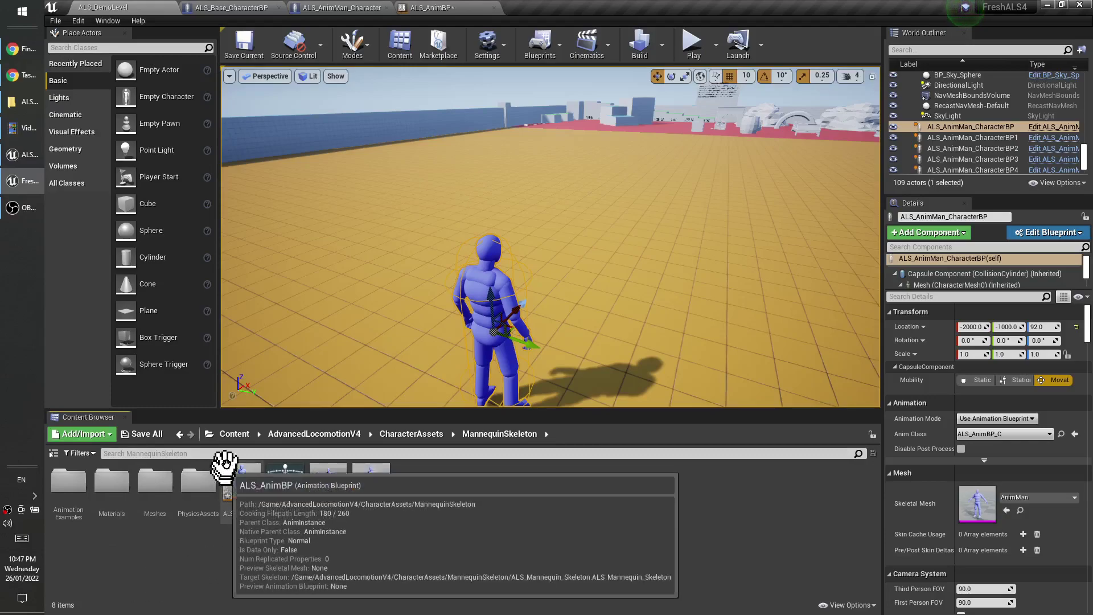
pyautogui.click(180, 434)
pyautogui.doubleClick(68, 483)
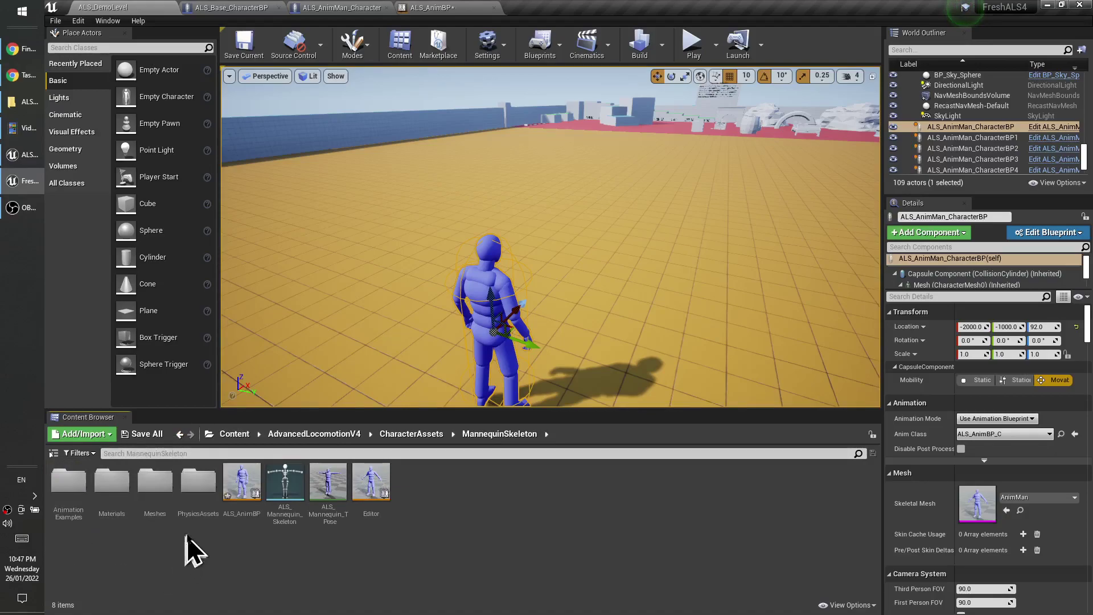
pyautogui.click(70, 491)
pyautogui.doubleClick(73, 496)
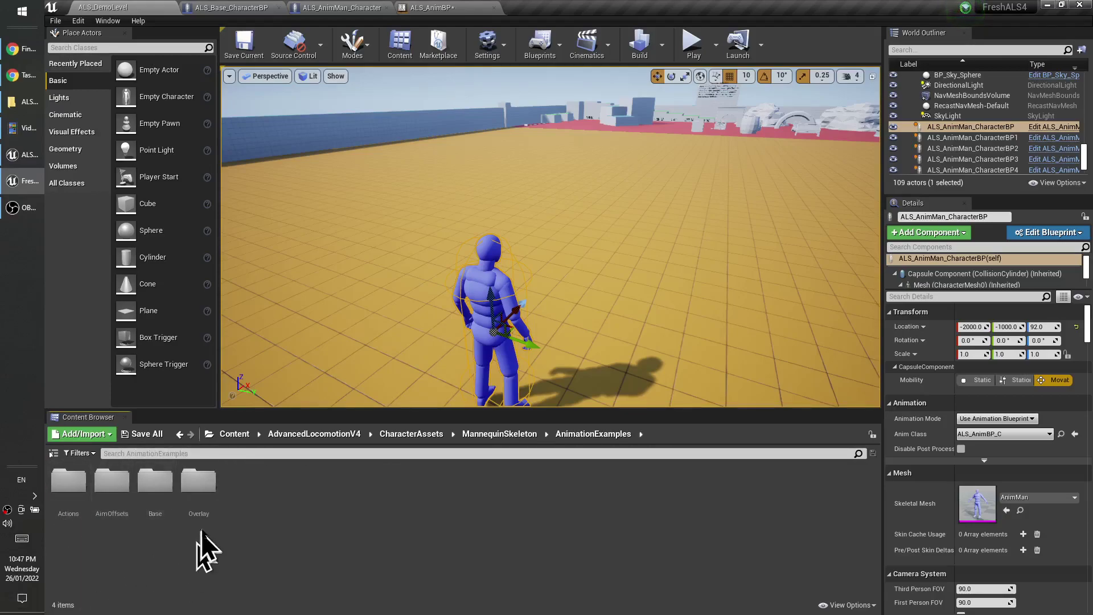
# Look through the Overlay animation folder, view the contents of its Box subfolder, and return to the Overlay folder.
pyautogui.doubleClick(200, 494)
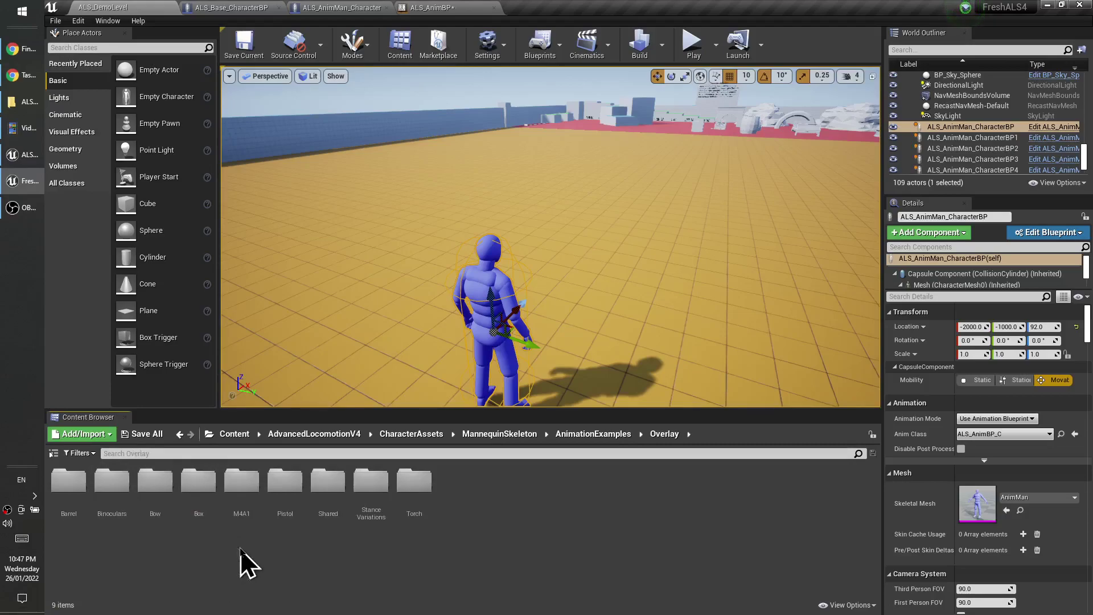
pyautogui.doubleClick(197, 508)
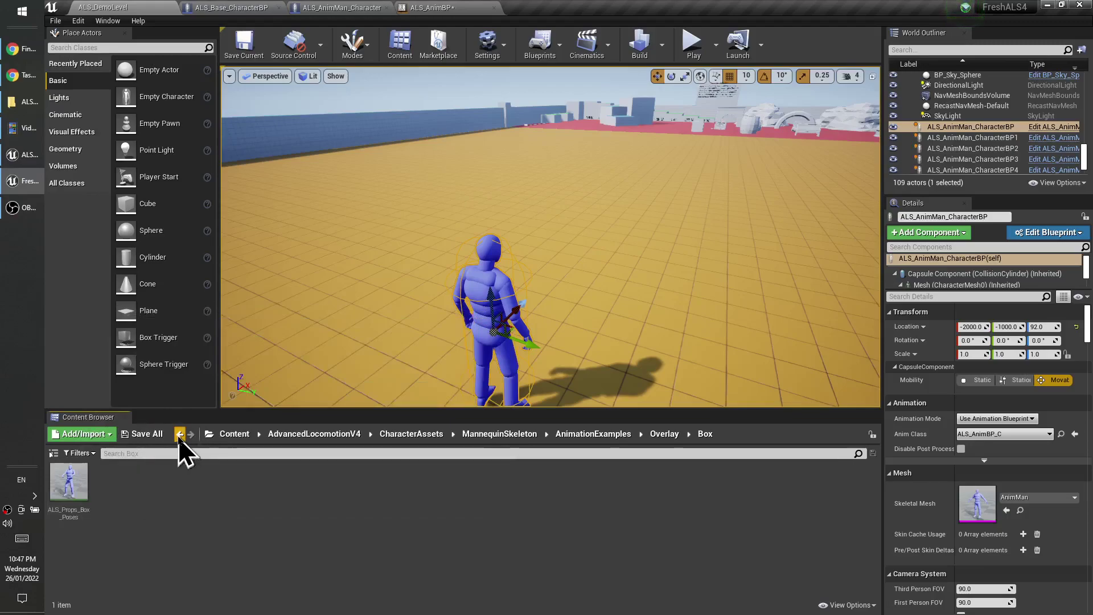
pyautogui.click(180, 434)
pyautogui.hotkey('alt', 'Right')
pyautogui.click(181, 435)
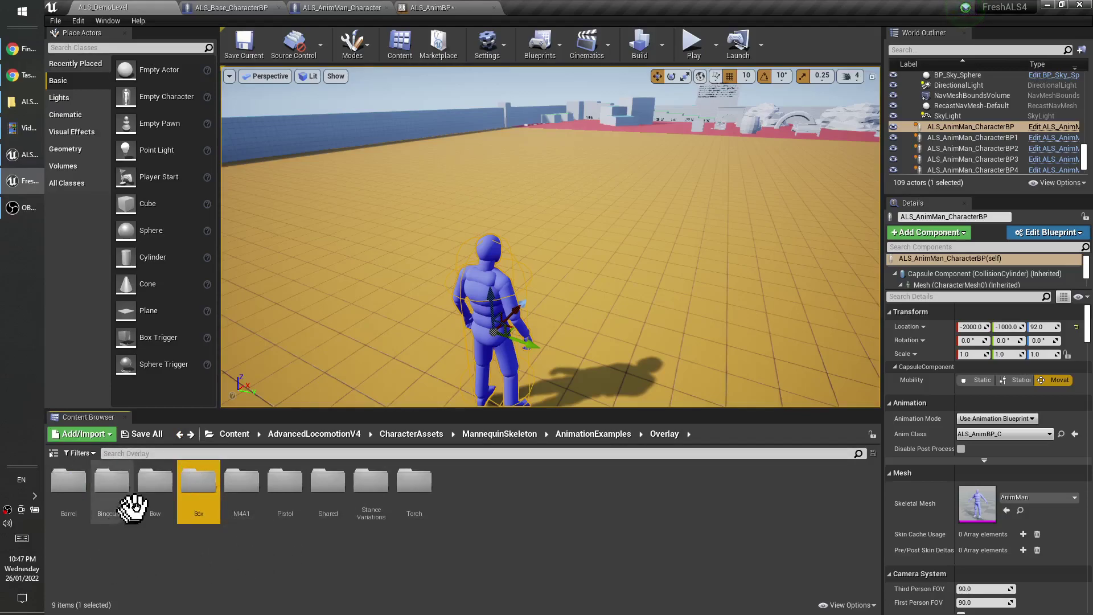
# Open ALS_Props_Bow_Poses from the Bow folder and scrub its timeline to view the different bow poses from another angle.
pyautogui.doubleClick(160, 485)
pyautogui.doubleClick(151, 495)
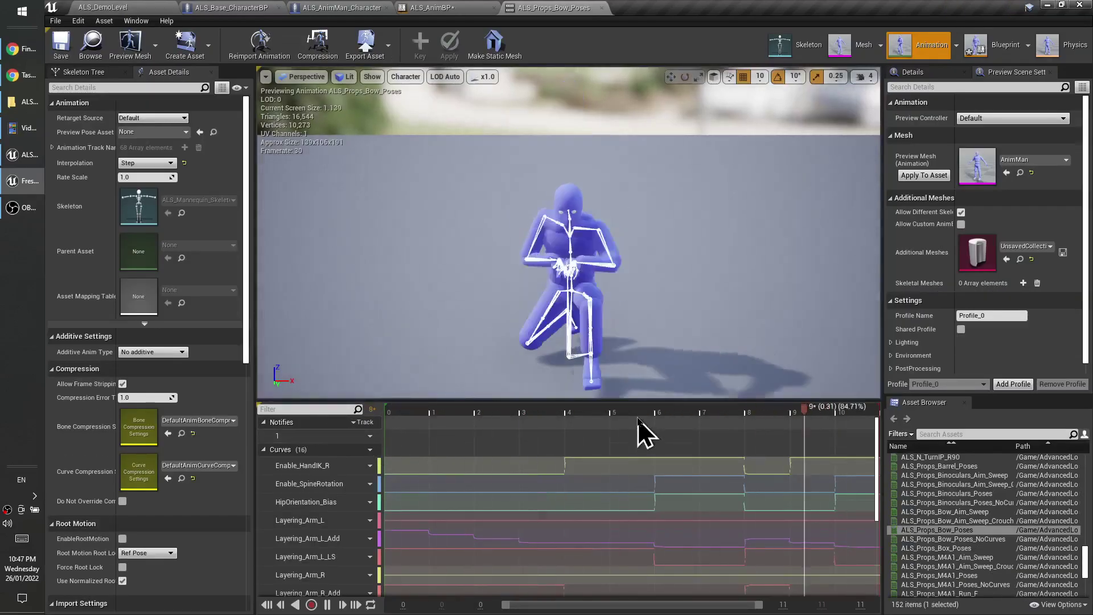
pyautogui.click(563, 406)
pyautogui.moveTo(563, 401); pyautogui.dragTo(722, 416)
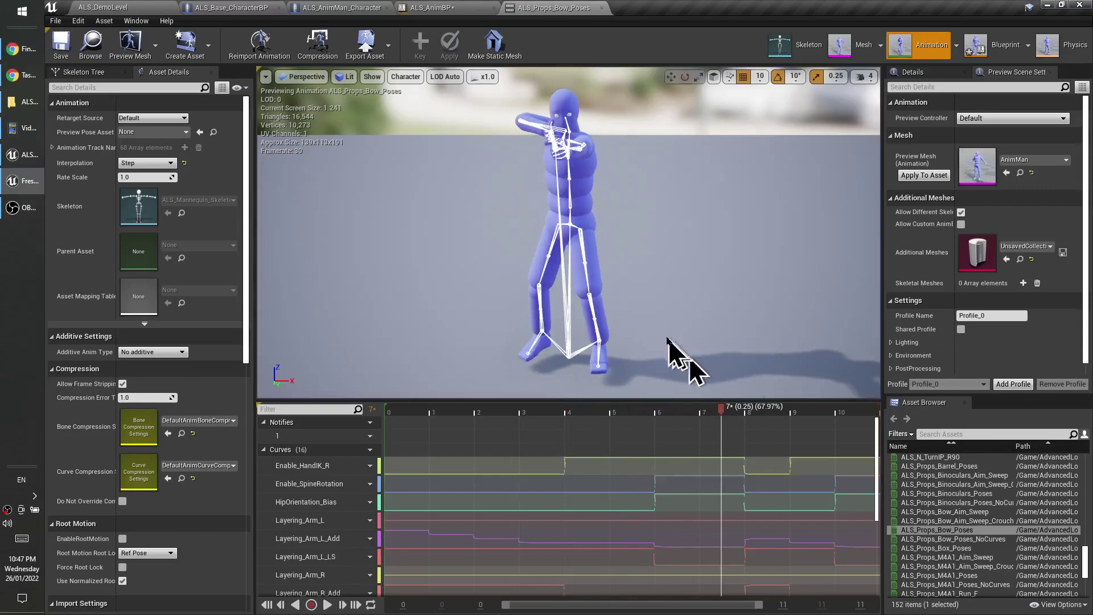
pyautogui.moveTo(469, 309); pyautogui.dragTo(547, 312)
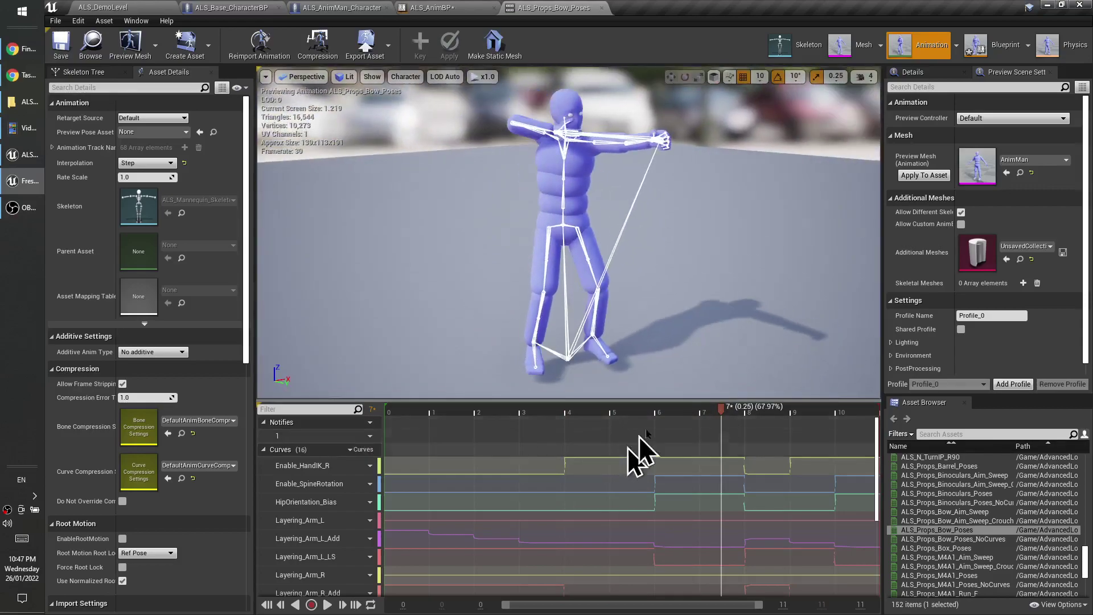
pyautogui.moveTo(738, 411)
pyautogui.mouseDown()
pyautogui.moveTo(834, 421)
pyautogui.moveTo(536, 393)
pyautogui.moveTo(659, 391)
pyautogui.moveTo(420, 393)
pyautogui.moveTo(797, 476)
pyautogui.mouseUp()
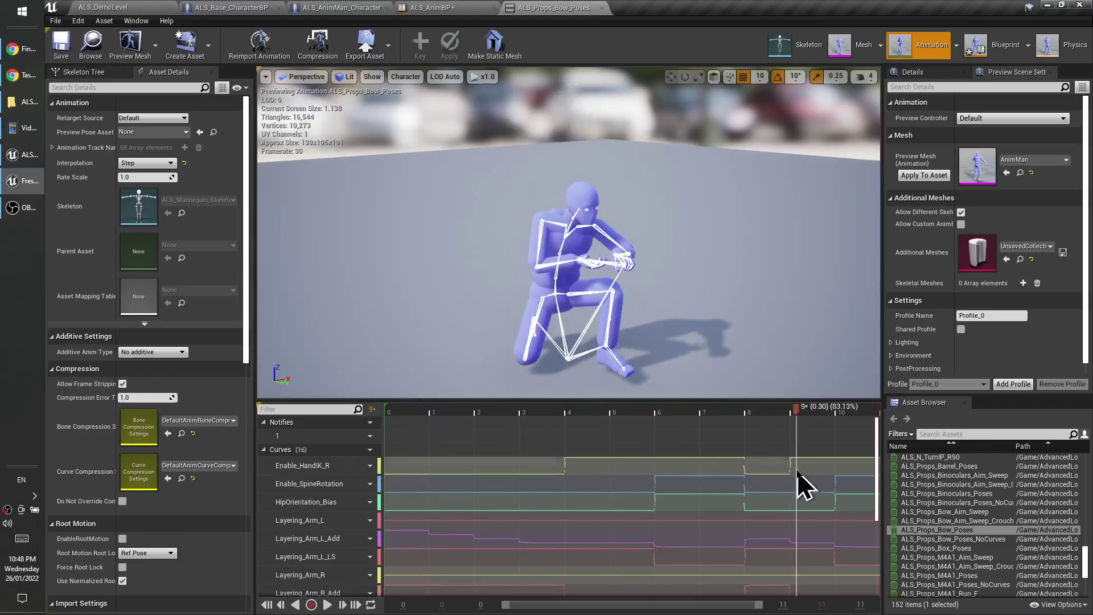
# Return to the AnimGraph of ALS_AnimBP, open the BaseLayer linked from Layer Blending, and examine its standing, crouching and main state groups.
pyautogui.click(117, 8)
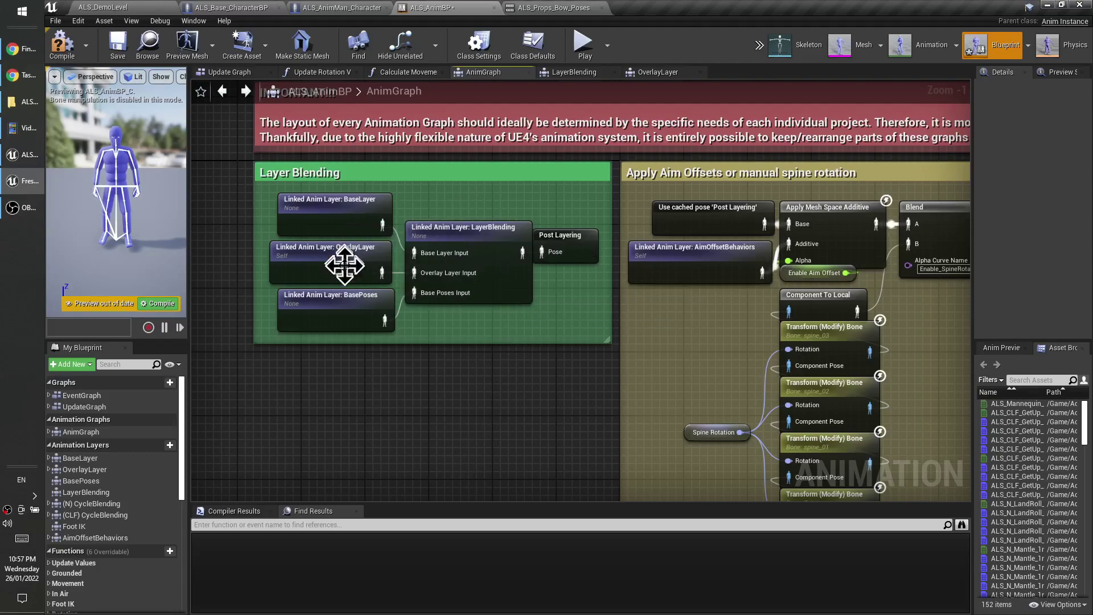
pyautogui.moveTo(472, 289); pyautogui.dragTo(513, 297, button='right')
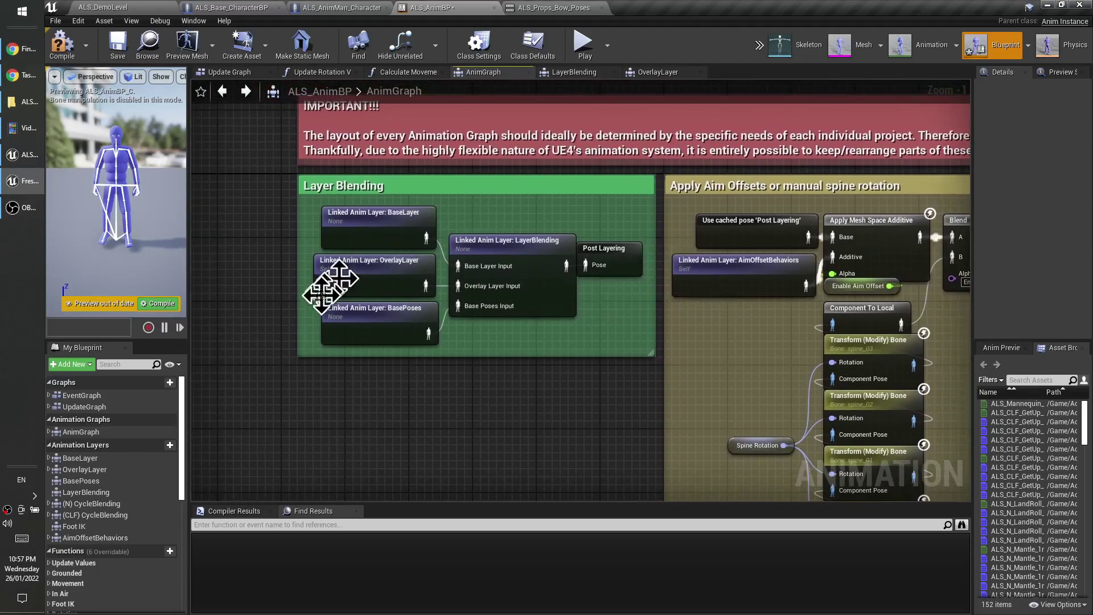
pyautogui.doubleClick(351, 231)
pyautogui.moveTo(518, 376); pyautogui.dragTo(541, 383, button='right')
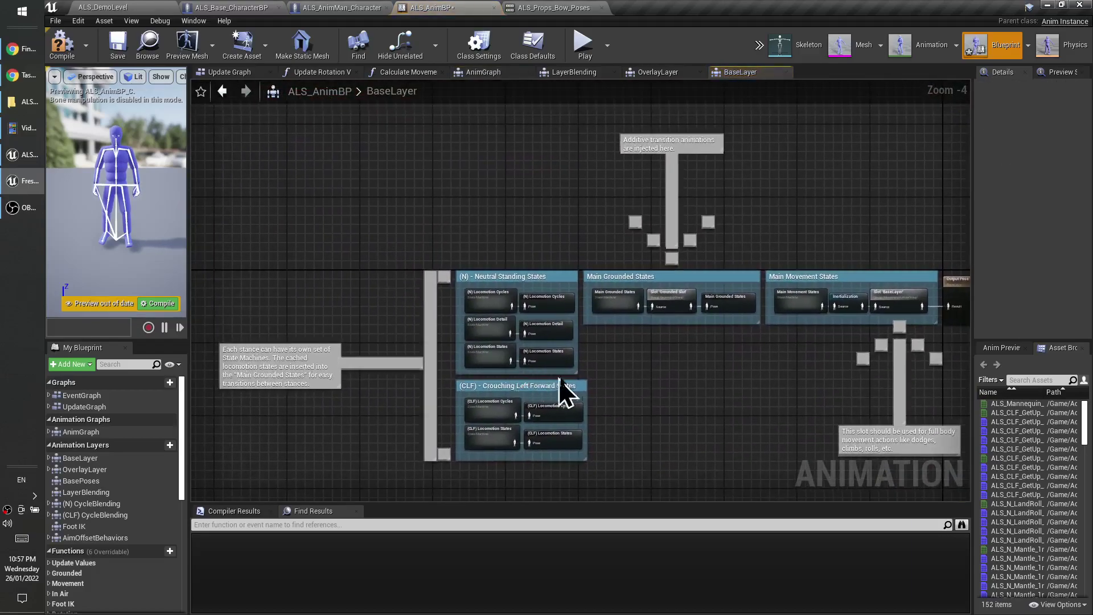
pyautogui.scroll(2, 569, 370)
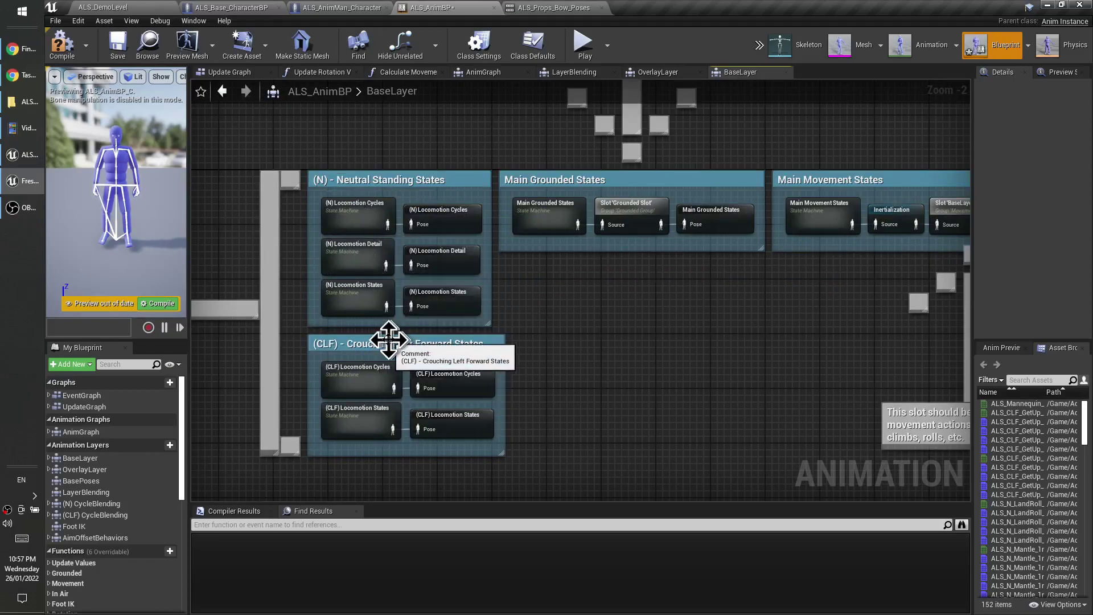
pyautogui.moveTo(817, 233); pyautogui.dragTo(776, 225, button='right')
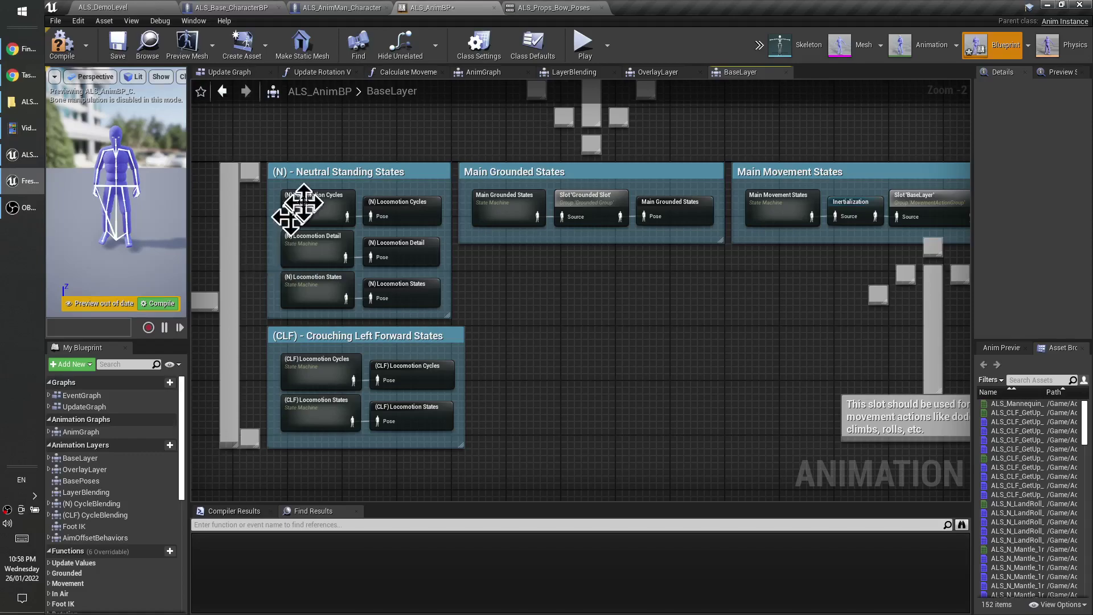
# Open the (N) Locomotion Cycles state, examine how its walk, run and sprint cycles feed CycleBlending, and return to BaseLayer.
pyautogui.scroll(1, 361, 256)
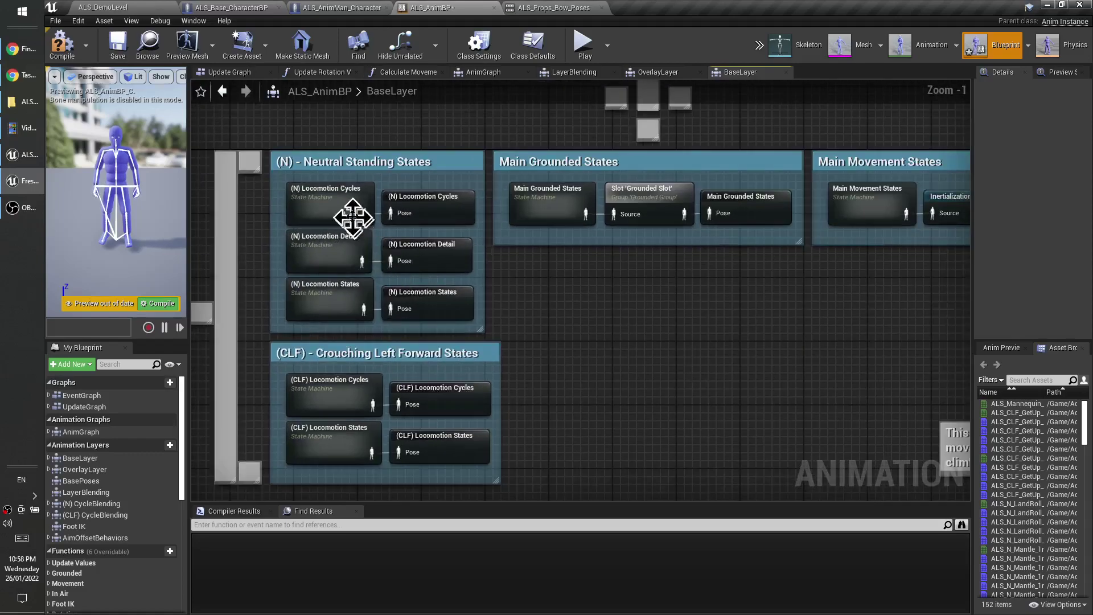
pyautogui.click(315, 250)
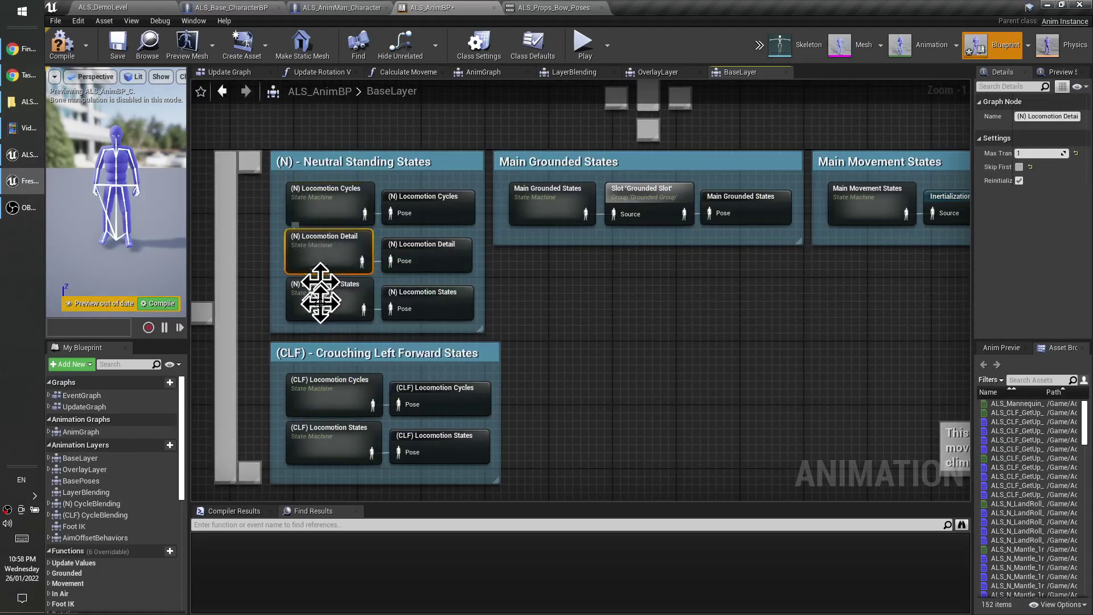
pyautogui.doubleClick(310, 213)
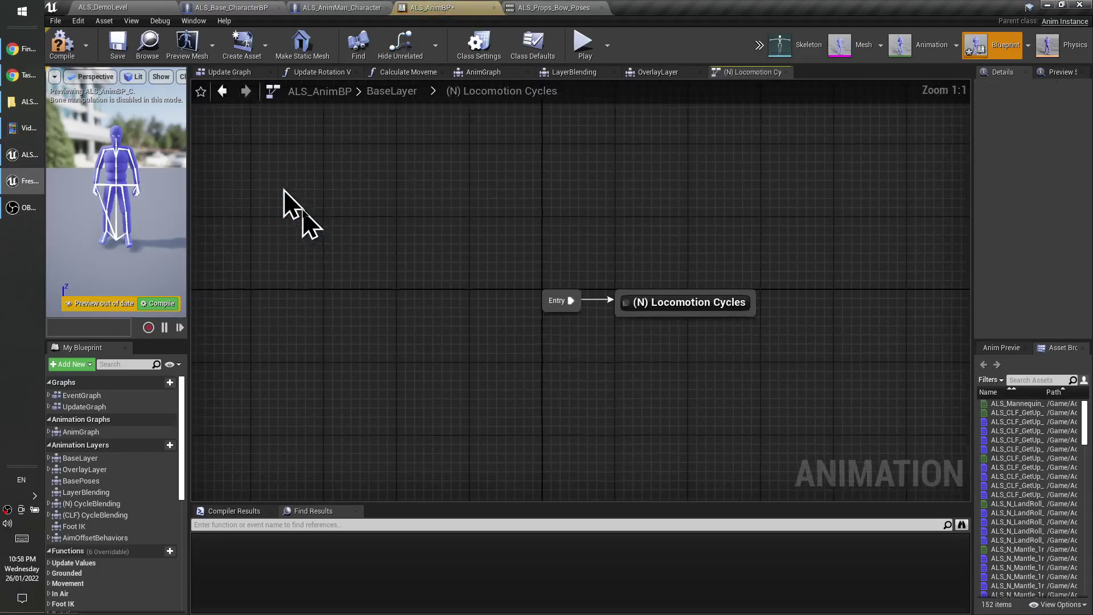
pyautogui.doubleClick(705, 304)
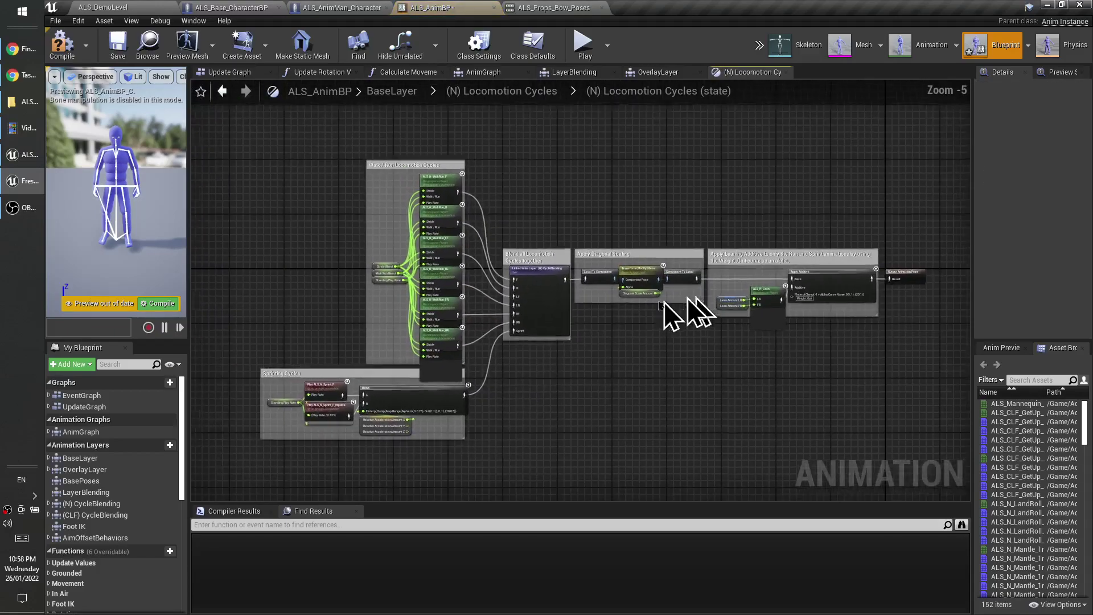
pyautogui.scroll(1, 506, 348)
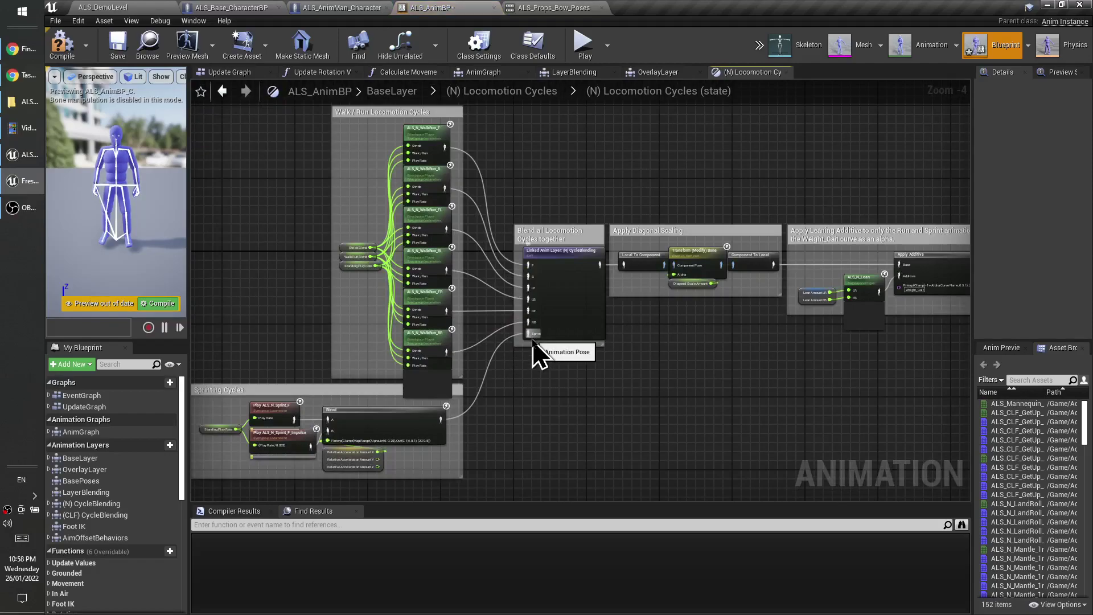
pyautogui.scroll(1, 464, 318)
pyautogui.moveTo(440, 206); pyautogui.dragTo(443, 291, button='right')
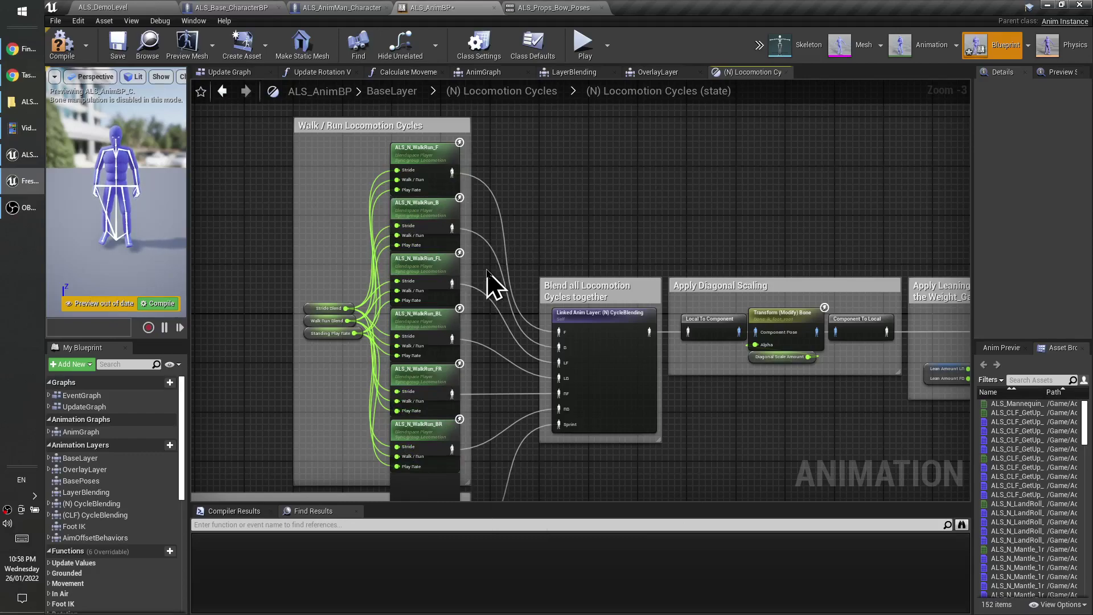
pyautogui.moveTo(286, 404); pyautogui.dragTo(326, 352, button='right')
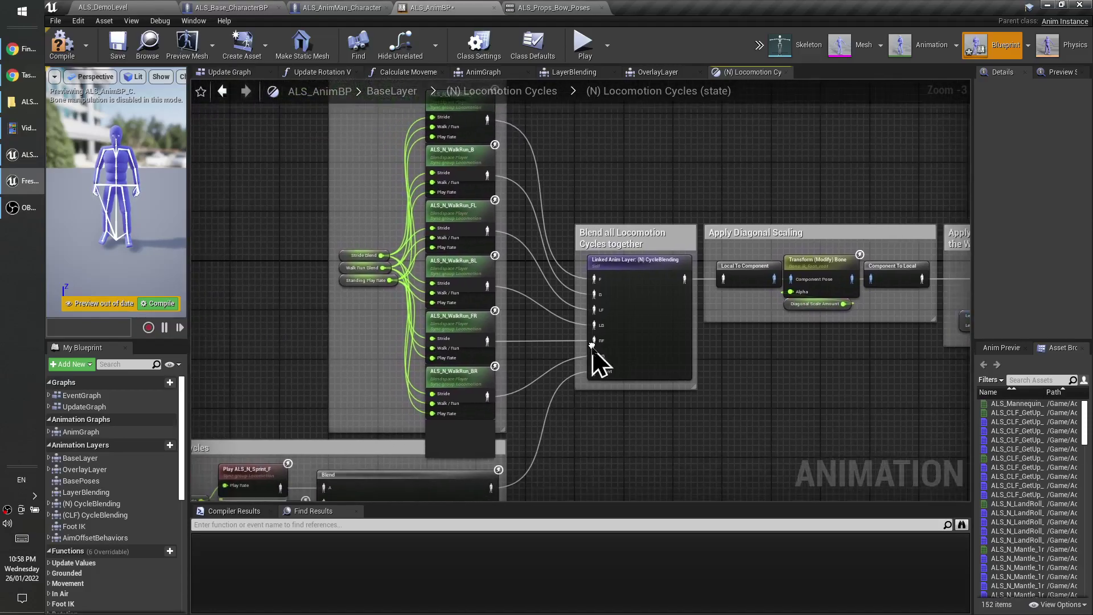
pyautogui.click(224, 93)
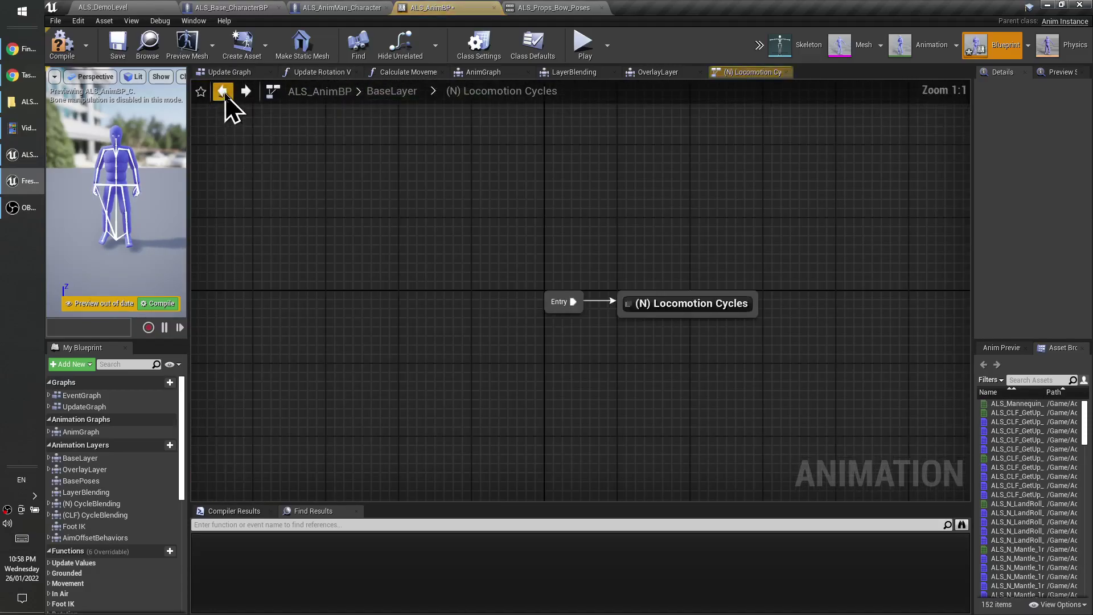
pyautogui.click(223, 92)
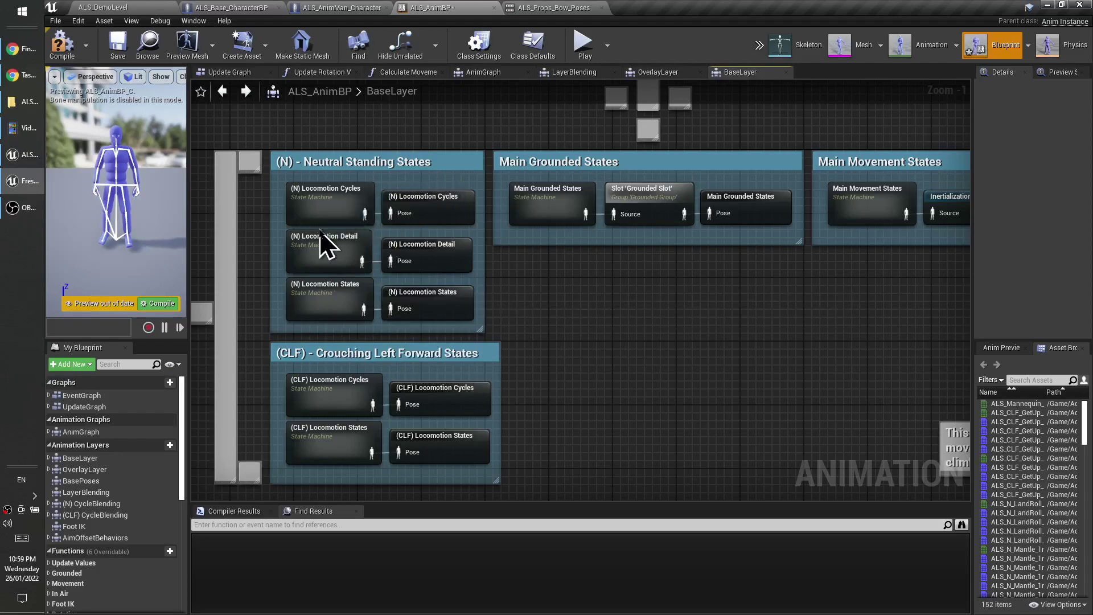
# Briefly reopen the (N) Locomotion Cycles state machine and go back to the BaseLayer graph.
pyautogui.click(318, 211)
pyautogui.doubleClick(318, 211)
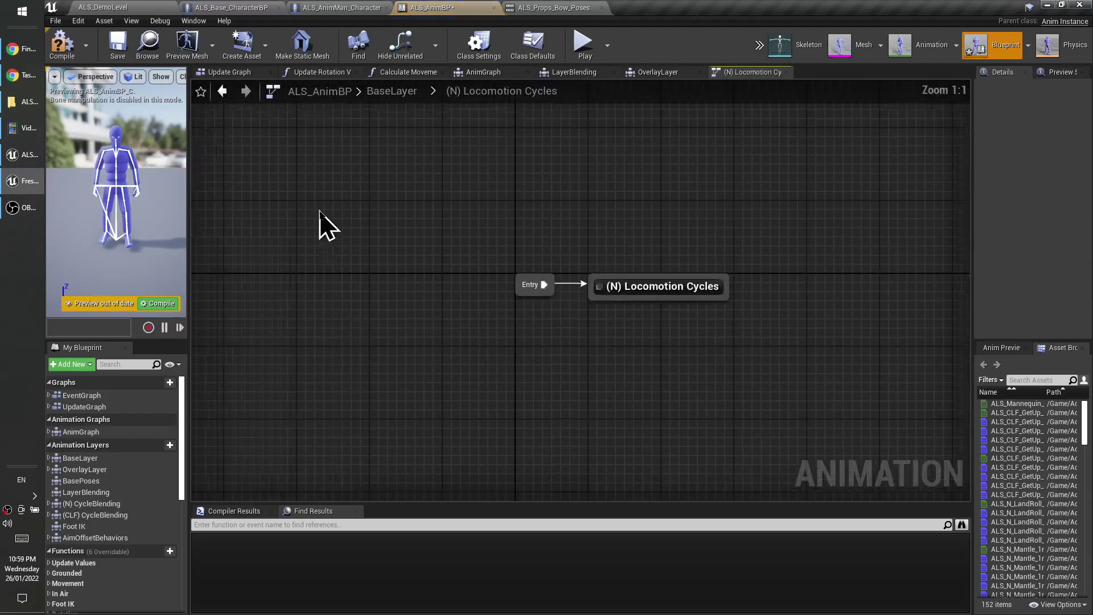
pyautogui.click(222, 92)
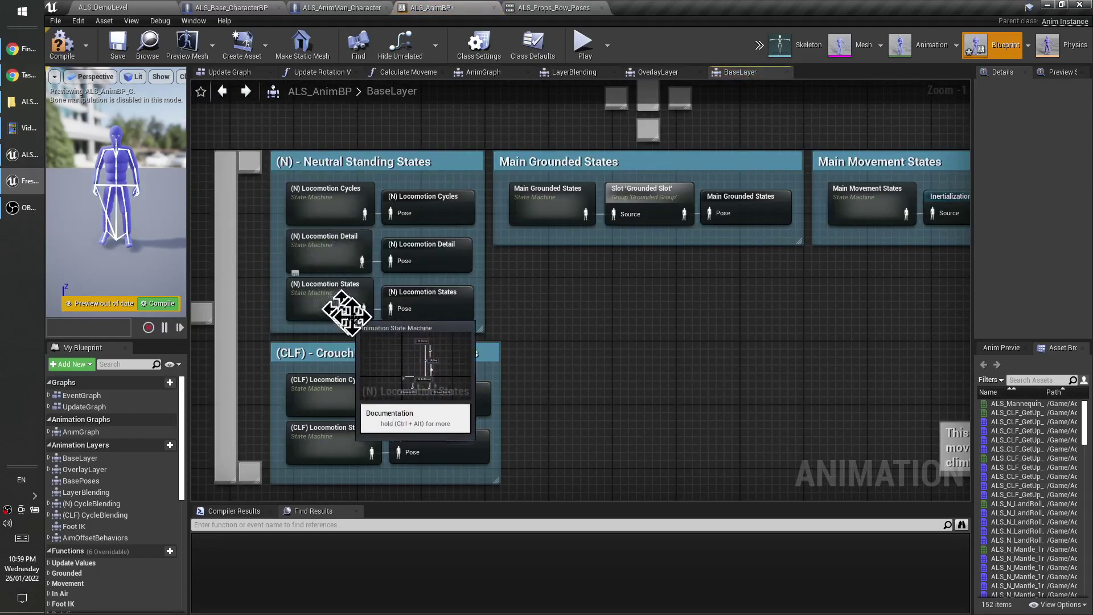
# Open the (N) Locomotion Detail state machine, highlight its (N) Running, First Pivot and Second Pivot states, and return to BaseLayer.
pyautogui.moveTo(390, 312); pyautogui.dragTo(450, 295, button='right')
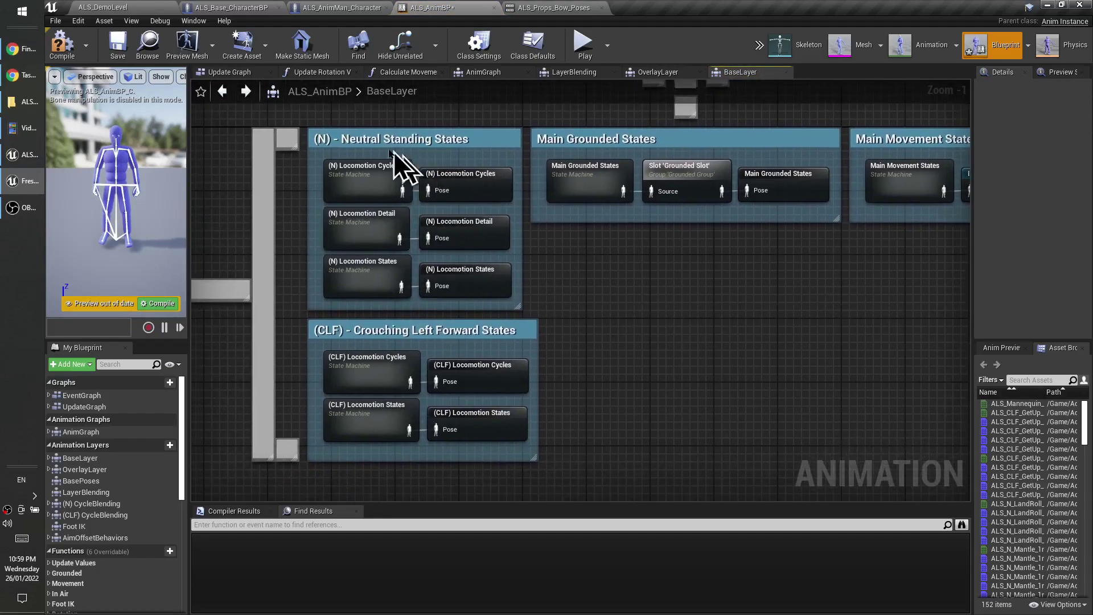
pyautogui.doubleClick(348, 239)
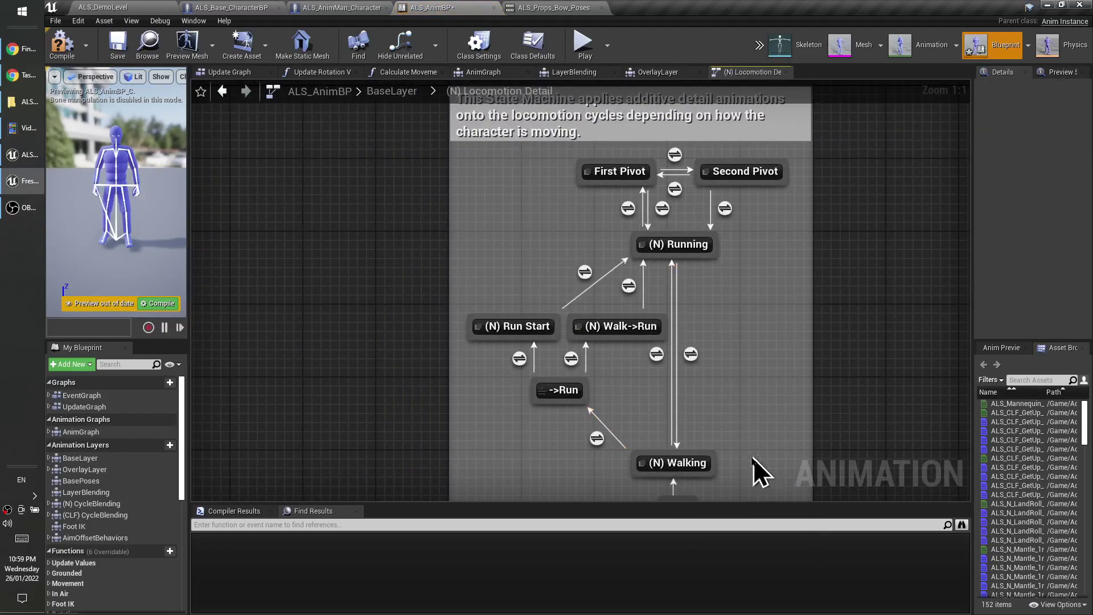
pyautogui.moveTo(757, 456); pyautogui.dragTo(619, 489)
pyautogui.moveTo(768, 265); pyautogui.dragTo(611, 225)
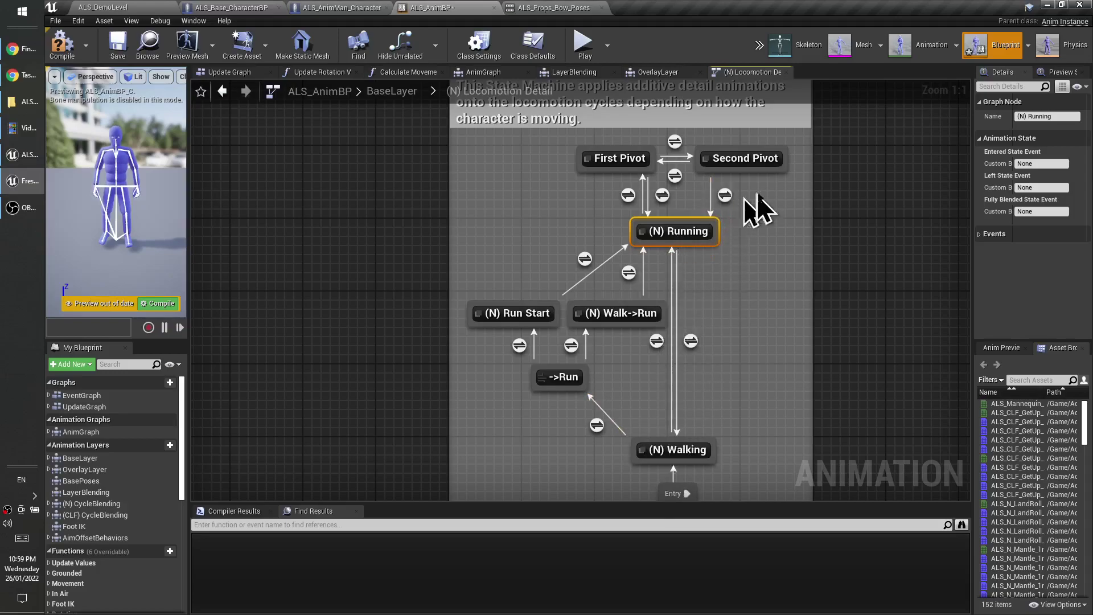
pyautogui.moveTo(793, 188); pyautogui.dragTo(533, 145)
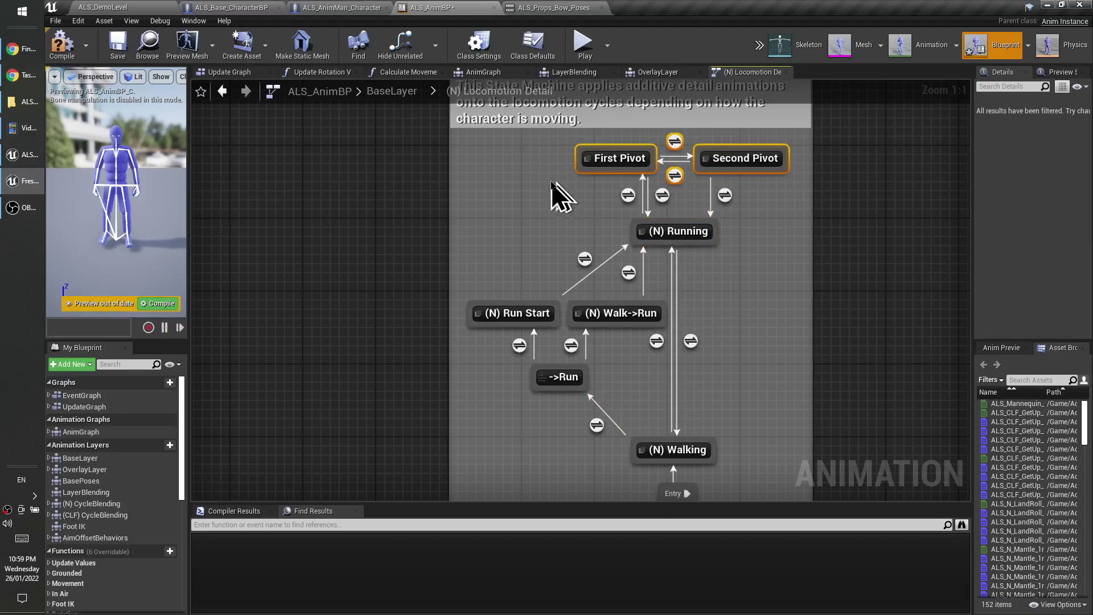
pyautogui.click(692, 237)
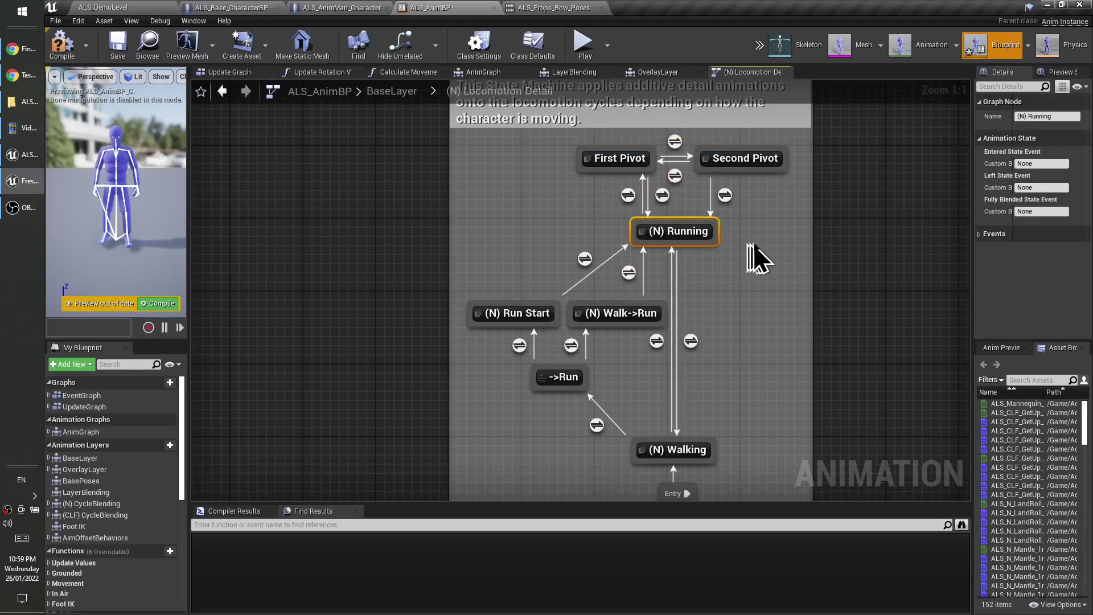
pyautogui.moveTo(766, 236); pyautogui.dragTo(672, 305, button='right')
pyautogui.moveTo(575, 212); pyautogui.dragTo(449, 193)
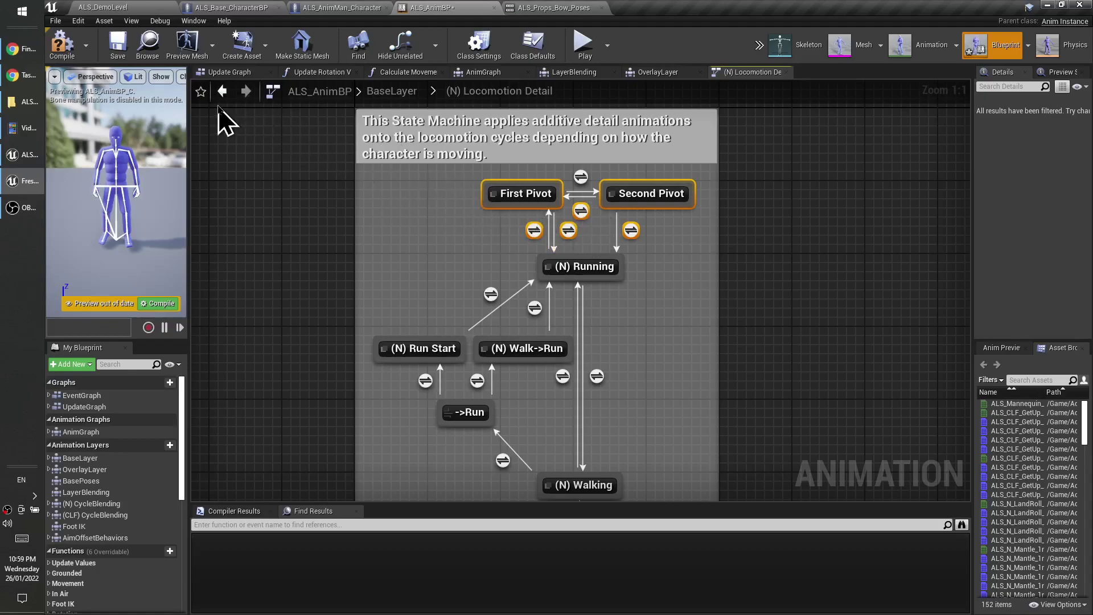
pyautogui.click(222, 93)
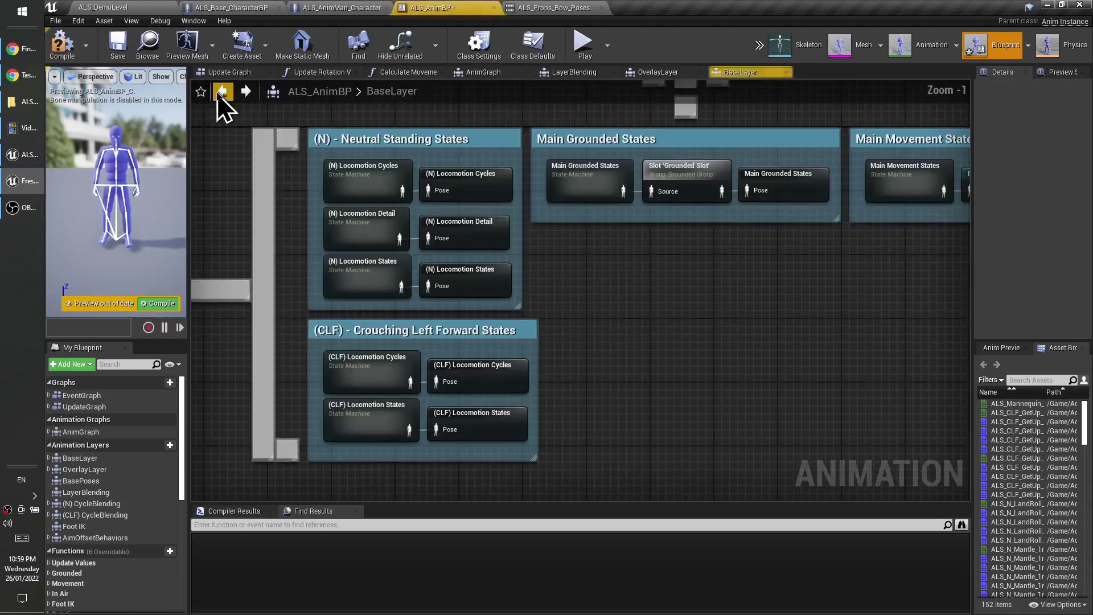
# Open the (N) Locomotion States state machine, highlight the (N) Not Moving state, and return to BaseLayer.
pyautogui.doubleClick(364, 291)
pyautogui.moveTo(541, 309); pyautogui.dragTo(440, 301, button='right')
pyautogui.moveTo(621, 339); pyautogui.dragTo(490, 394)
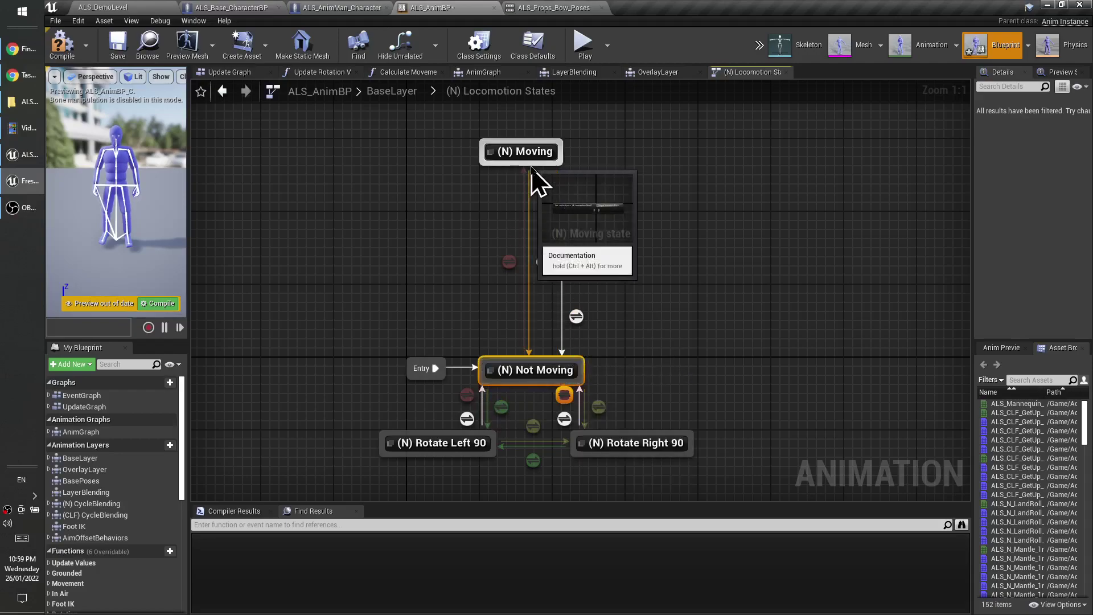
pyautogui.click(222, 91)
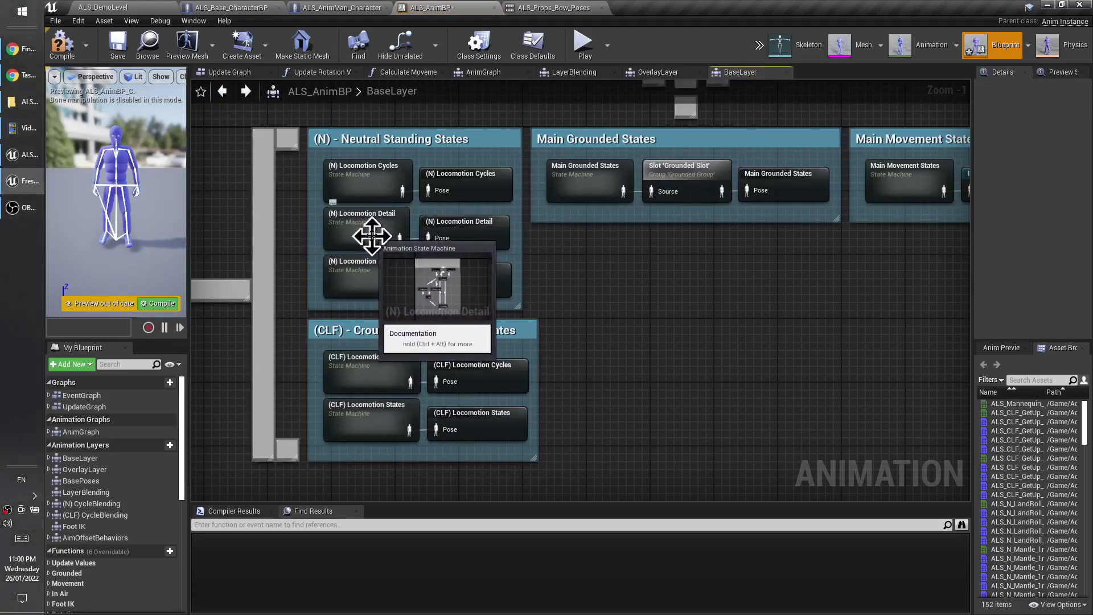
# Reopen (N) Locomotion States and examine the (N) Moving and (N) Not Moving states, highlighting (N) Not Moving with its rotation transitions.
pyautogui.doubleClick(360, 292)
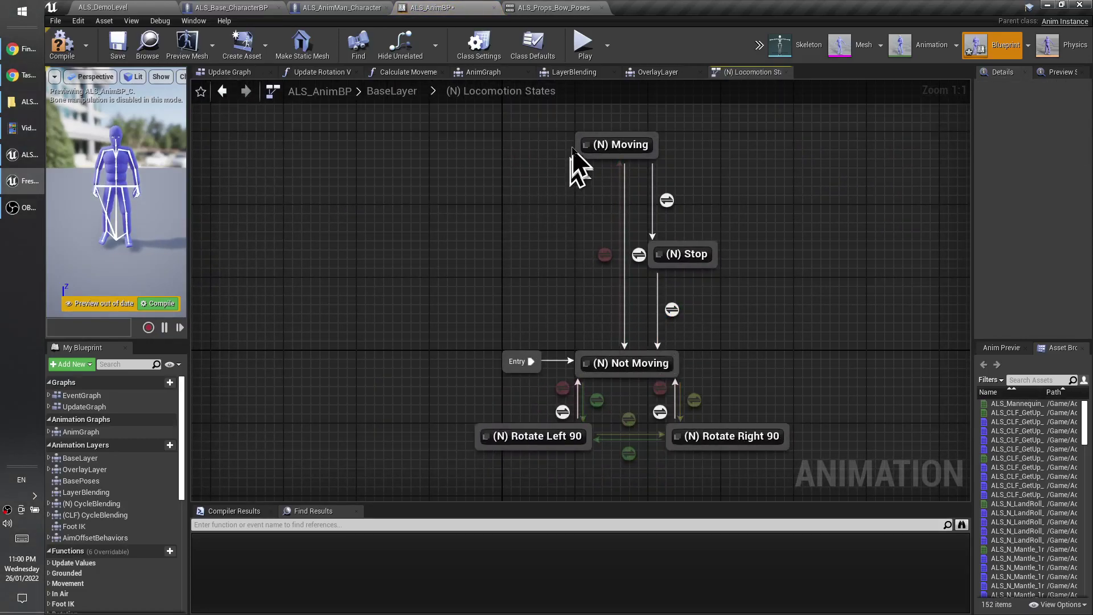
pyautogui.moveTo(572, 158); pyautogui.dragTo(593, 150)
pyautogui.click(666, 368)
pyautogui.moveTo(524, 463); pyautogui.dragTo(423, 379, button='right')
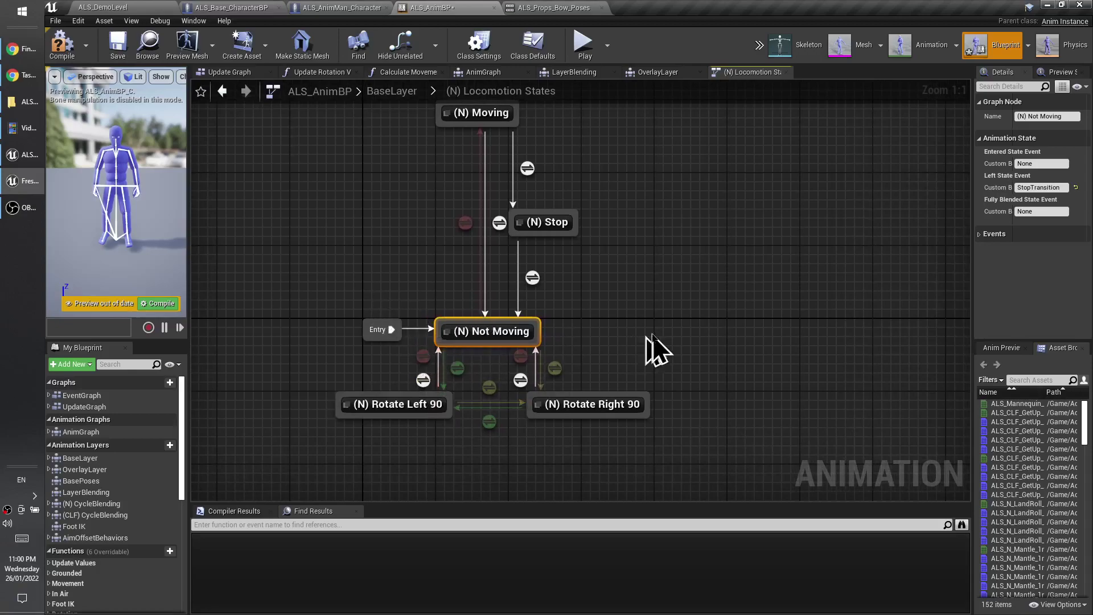
pyautogui.moveTo(597, 333); pyautogui.dragTo(410, 367)
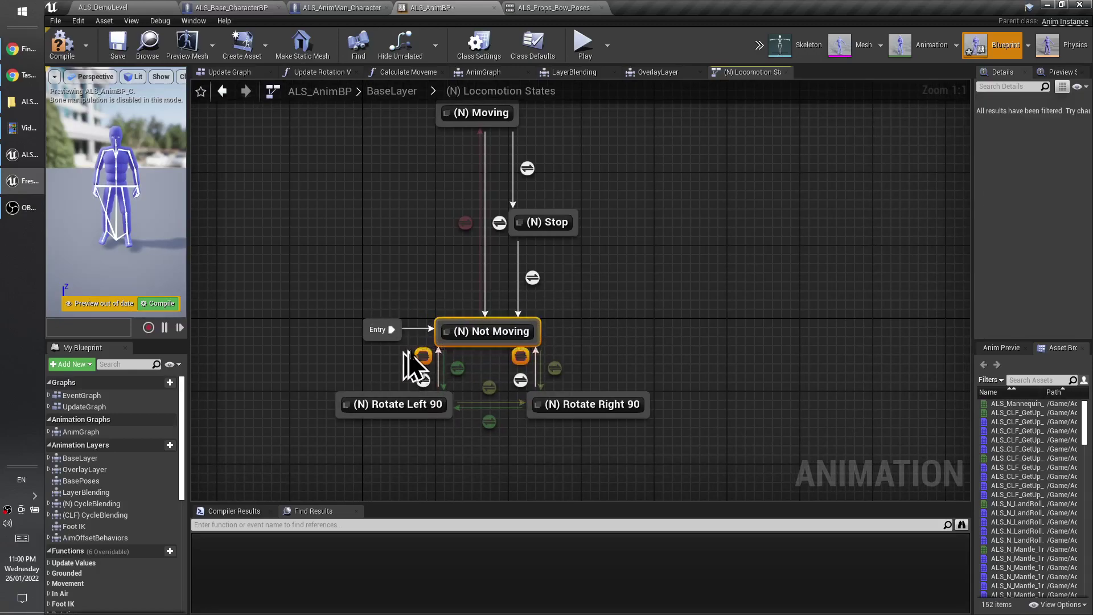
# Highlight the (N) Stop state together with its neighbouring transitions in the (N) Locomotion States graph.
pyautogui.moveTo(569, 284); pyautogui.dragTo(573, 320, button='right')
pyautogui.moveTo(607, 226); pyautogui.dragTo(266, 326)
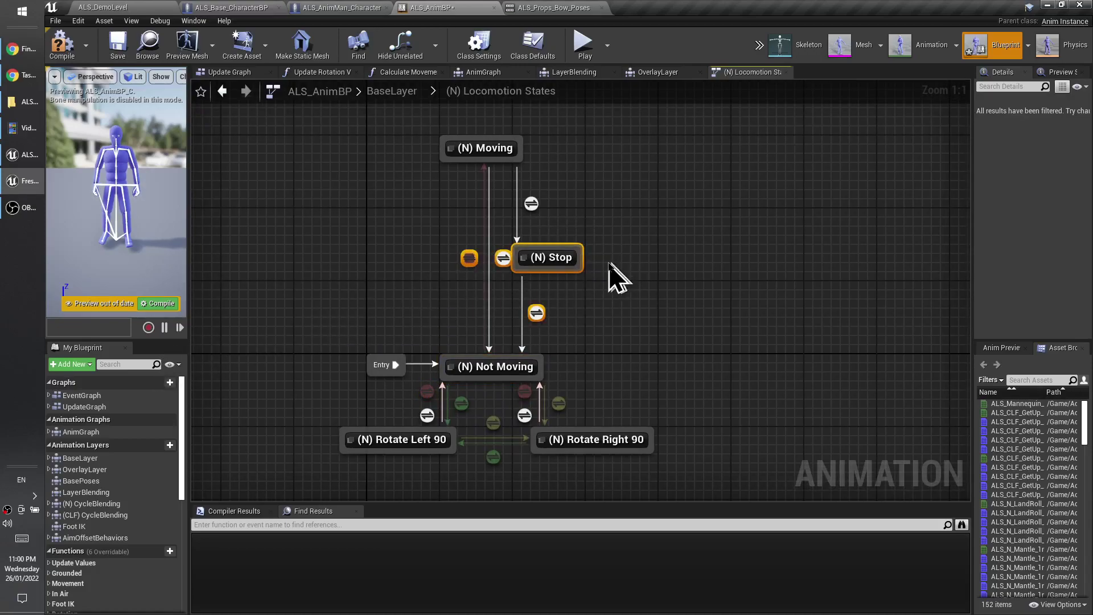
pyautogui.moveTo(627, 227); pyautogui.dragTo(438, 305)
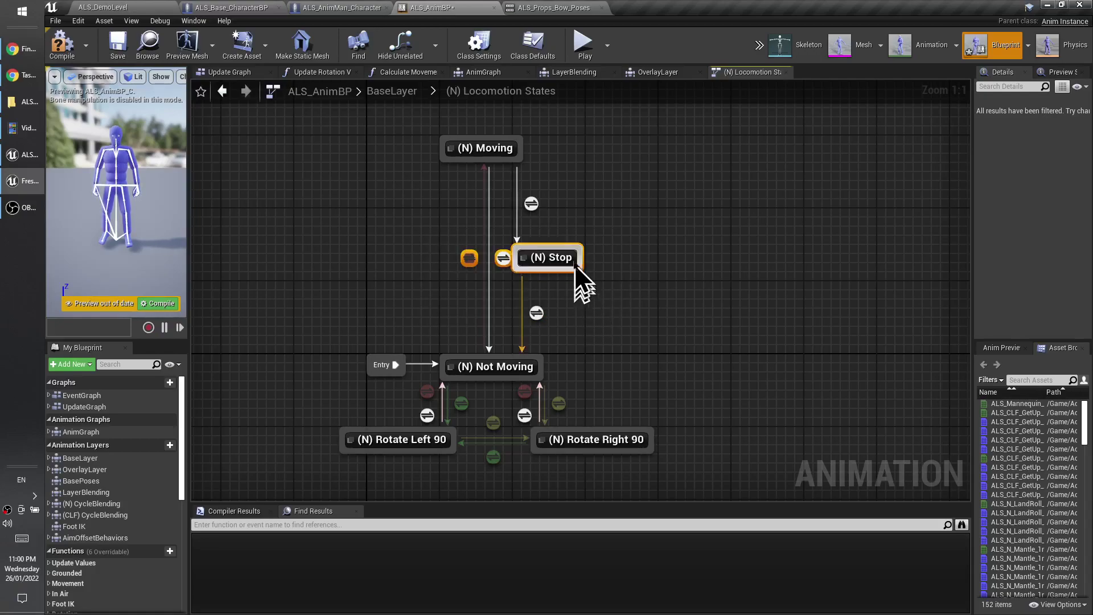
pyautogui.moveTo(655, 220); pyautogui.dragTo(452, 260)
# Highlight the (N) Rotate Left 90 and (N) Rotate Right 90 states, and return to the BaseLayer graph.
pyautogui.moveTo(367, 410); pyautogui.dragTo(430, 345, button='right')
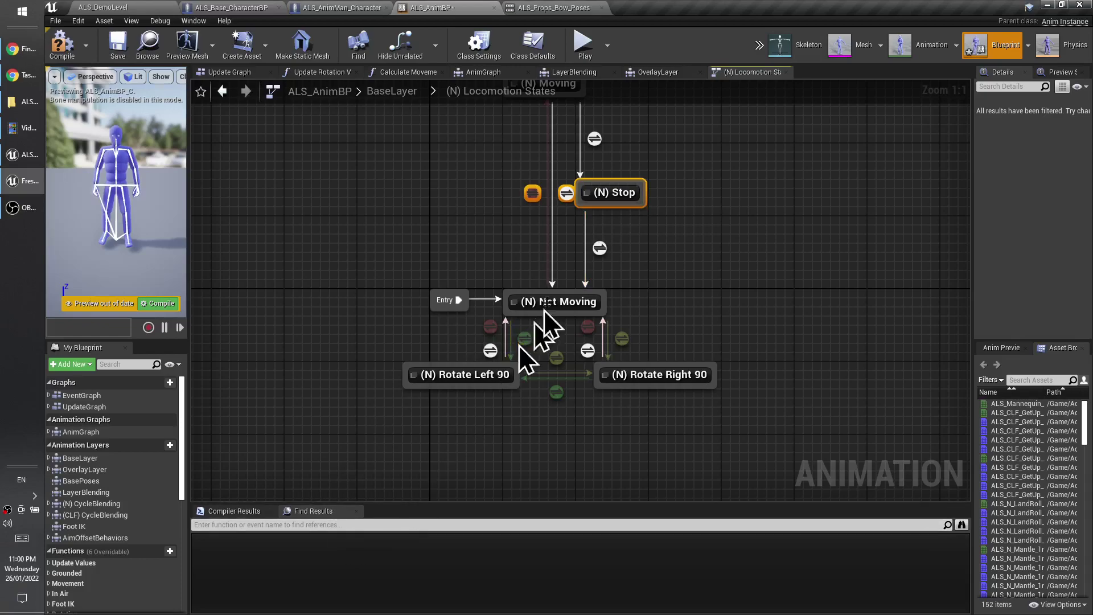
pyautogui.moveTo(349, 439); pyautogui.dragTo(484, 391)
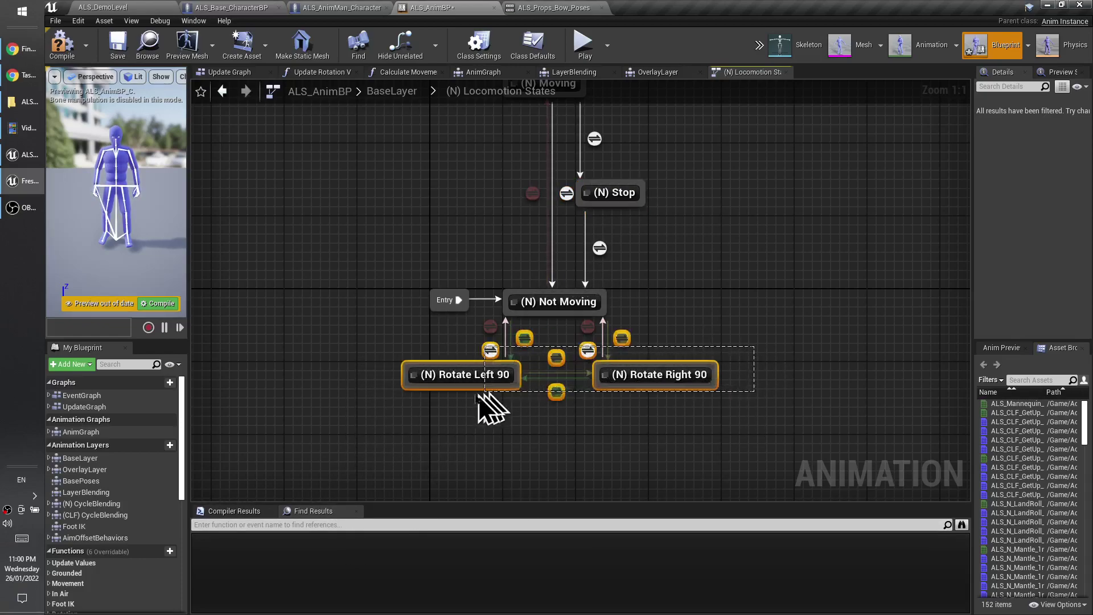
pyautogui.moveTo(359, 400); pyautogui.dragTo(365, 409)
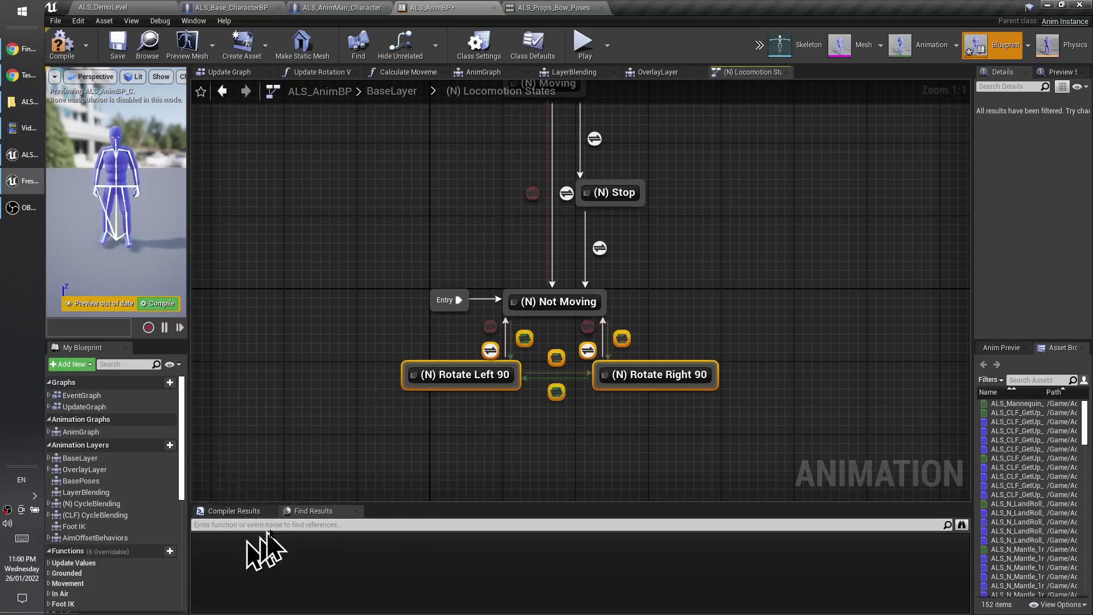
pyautogui.click(222, 92)
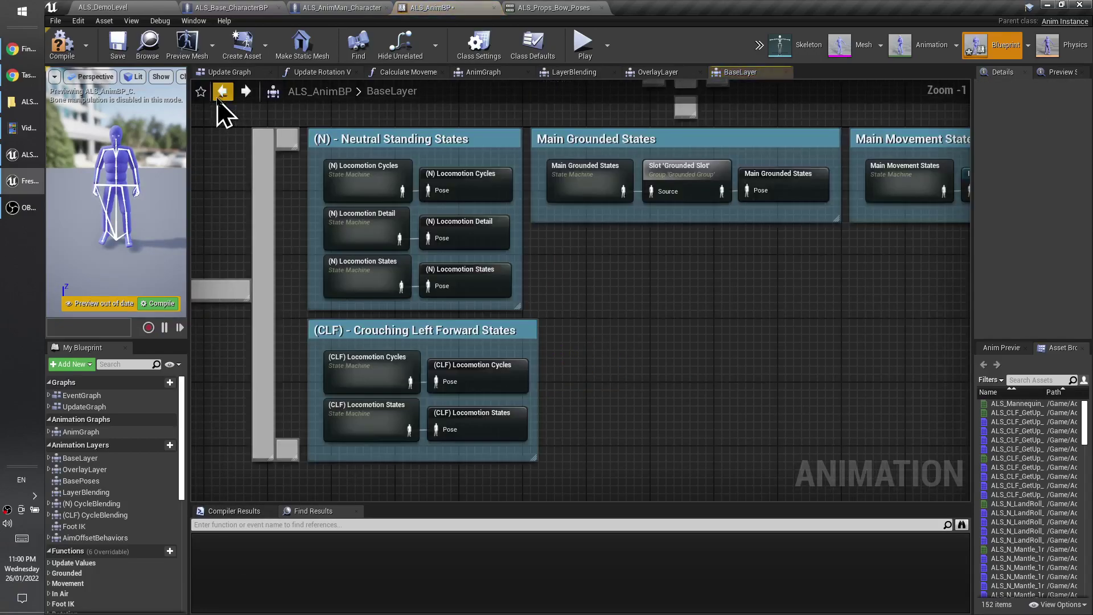
# Open the Main Grounded States state machine to view its standing and crouching transitions, and return to BaseLayer.
pyautogui.moveTo(566, 313); pyautogui.dragTo(477, 370, button='right')
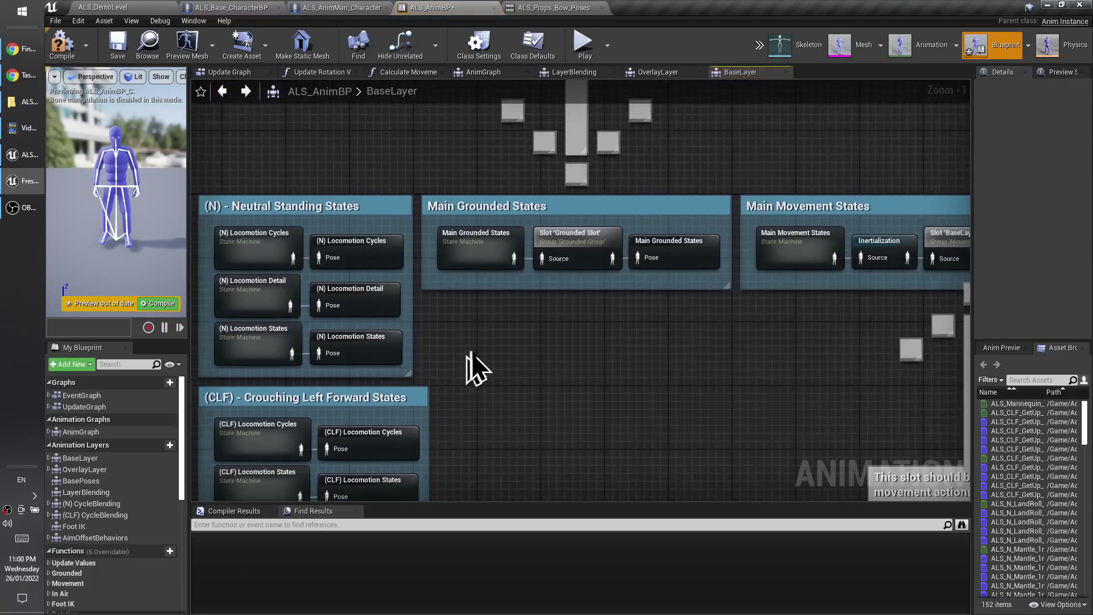
pyautogui.doubleClick(478, 256)
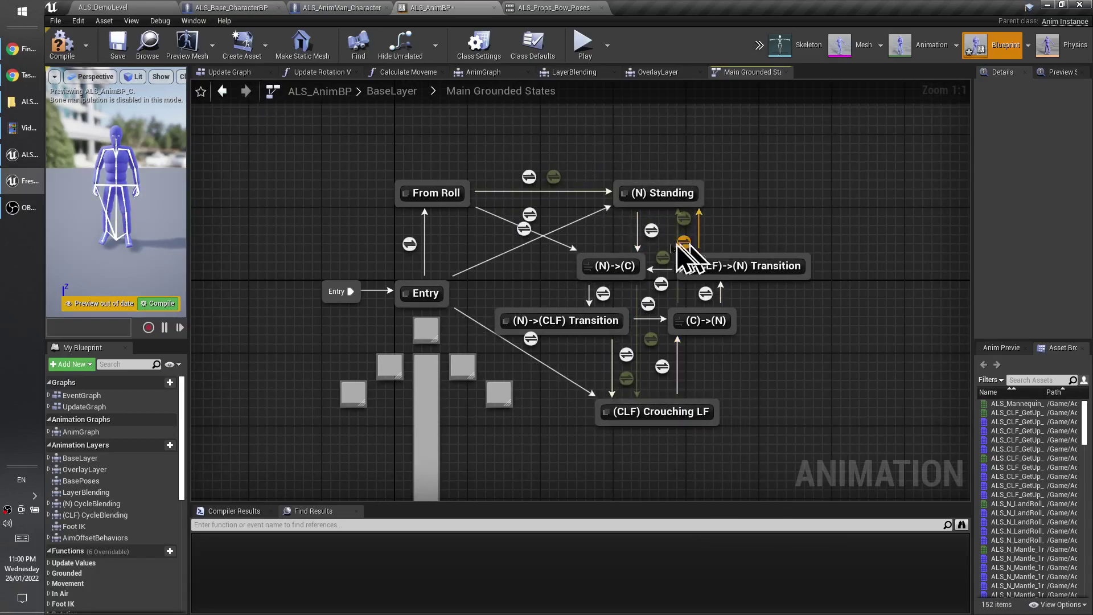
pyautogui.click(222, 92)
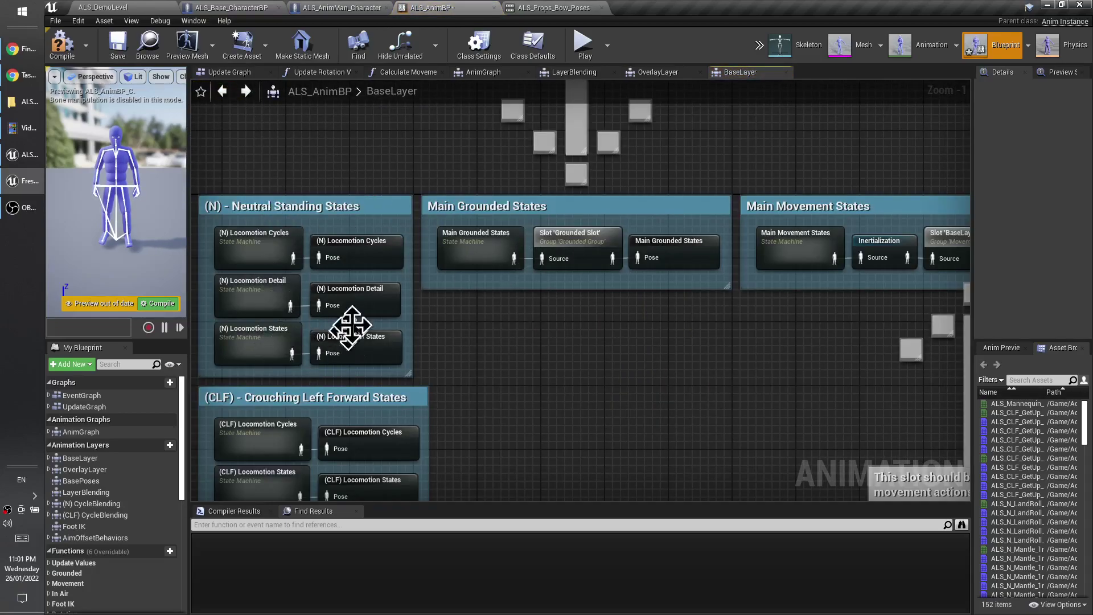
# Review the Main Movement States section alongside the other BaseLayer groups, and return to the AnimGraph.
pyautogui.moveTo(756, 375); pyautogui.dragTo(547, 371, button='right')
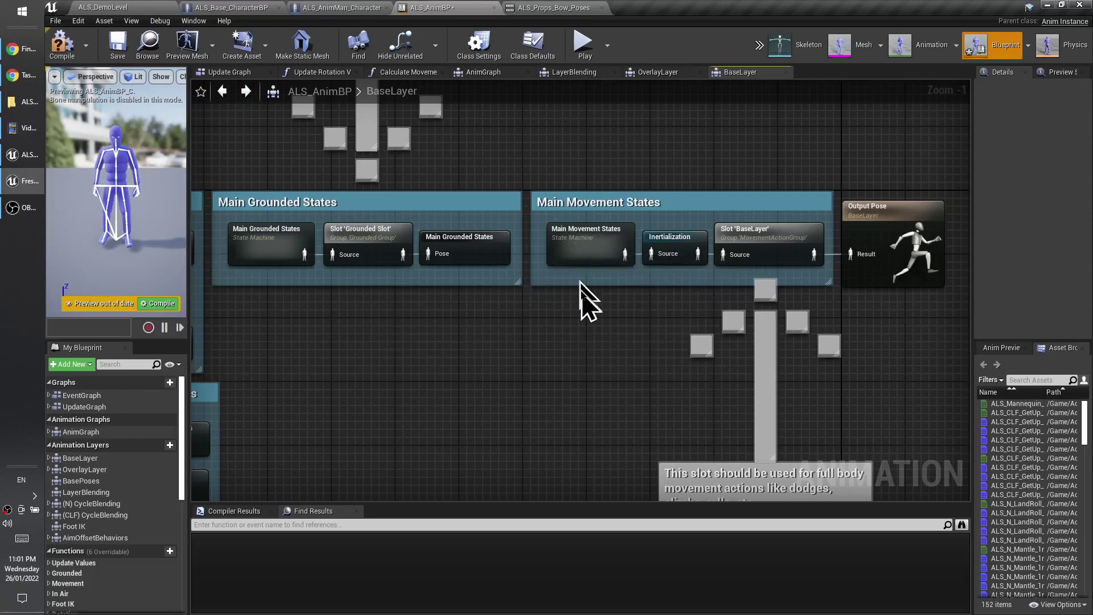
pyautogui.scroll(-2, 569, 285)
pyautogui.moveTo(518, 349); pyautogui.dragTo(620, 300, button='right')
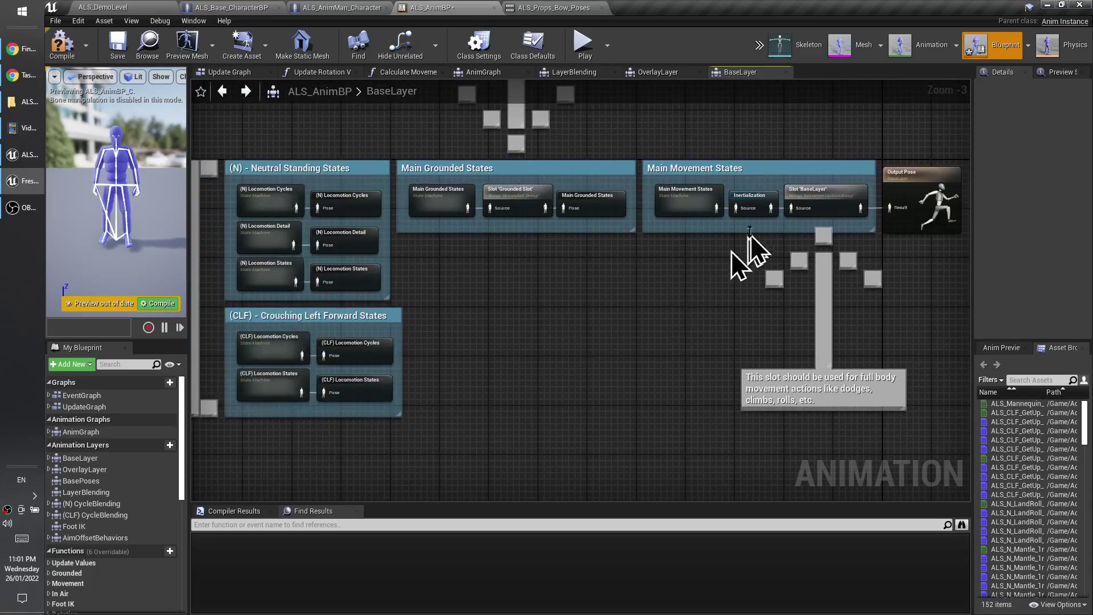
pyautogui.click(223, 93)
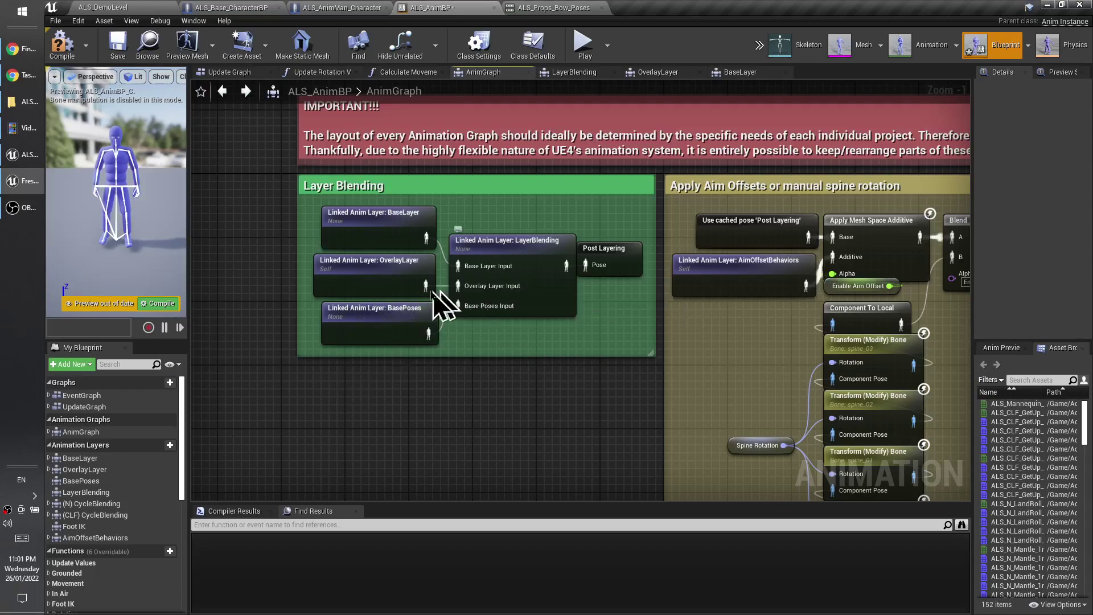
# View the AnimGraph's Layer Blending group, search the animation assets for "idle", and clear the search.
pyautogui.scroll(1, 342, 341)
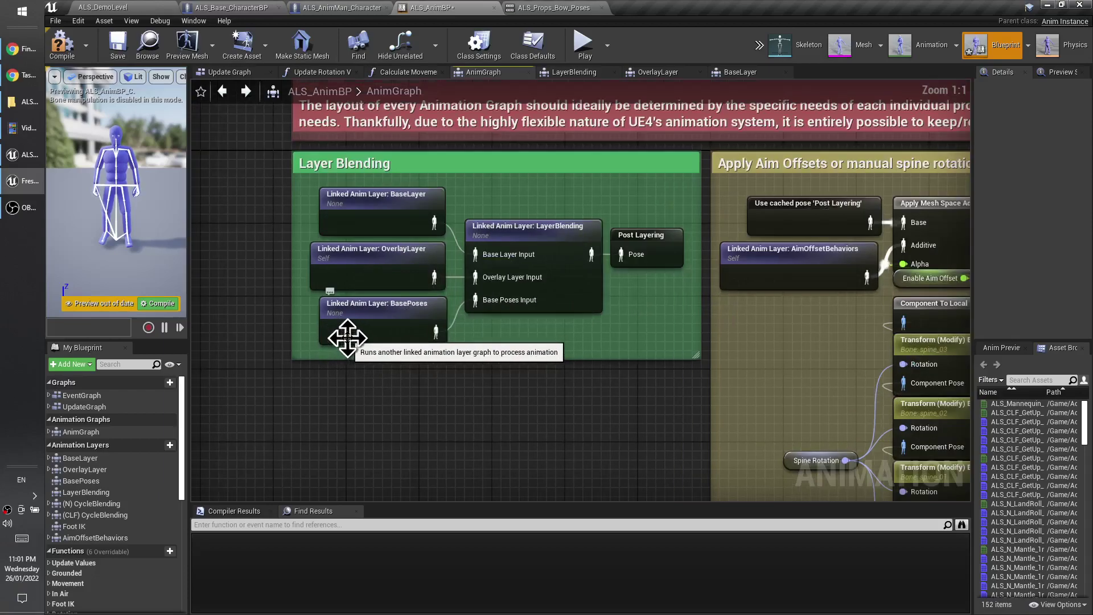
pyautogui.moveTo(369, 330); pyautogui.dragTo(382, 358, button='right')
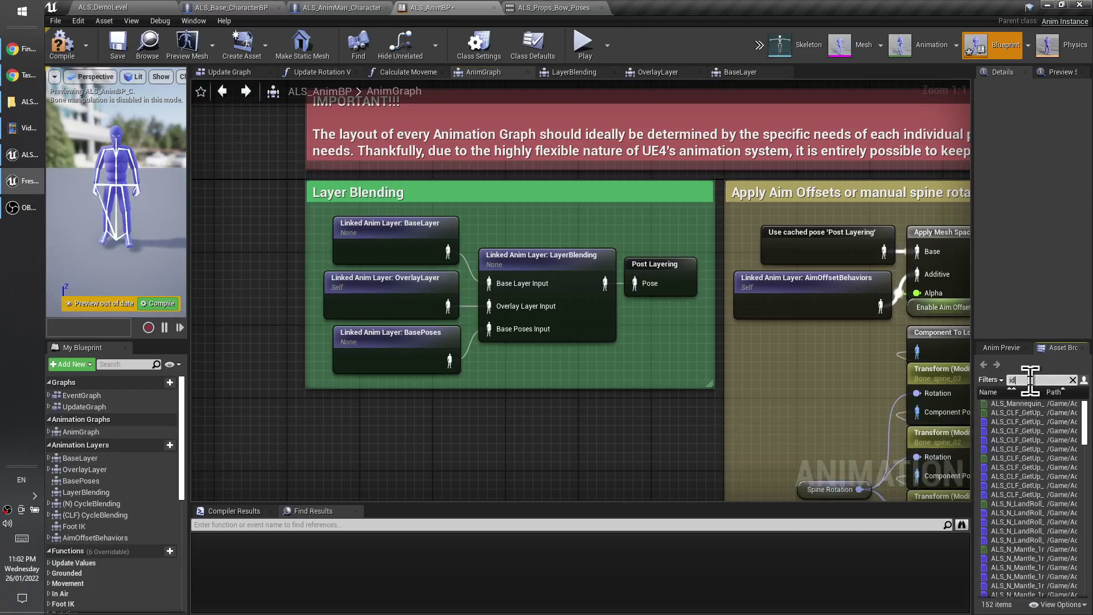
pyautogui.write('le')
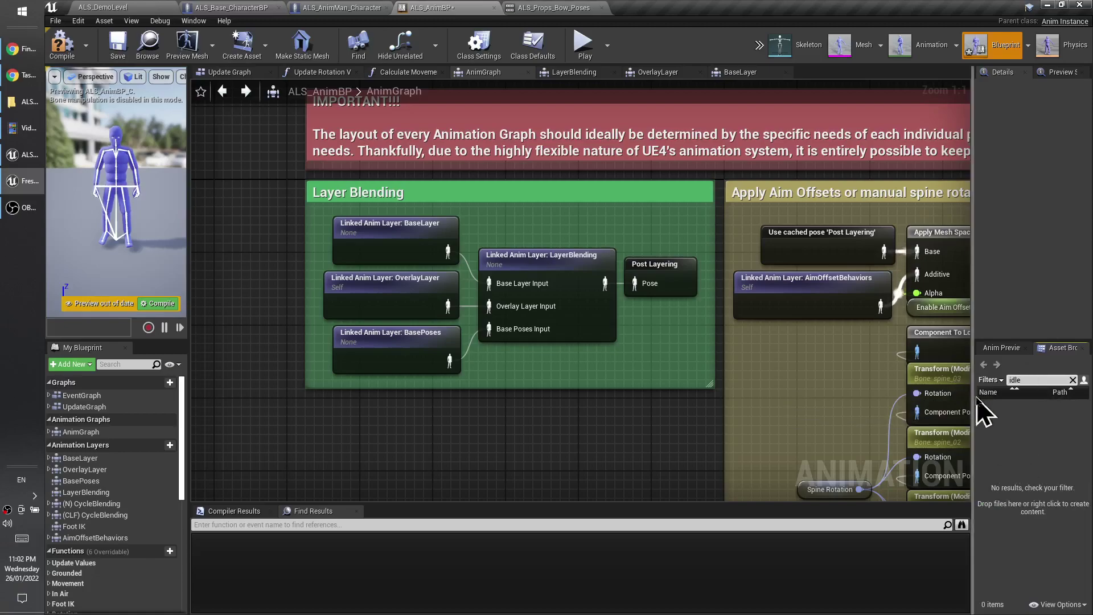
pyautogui.click(1073, 379)
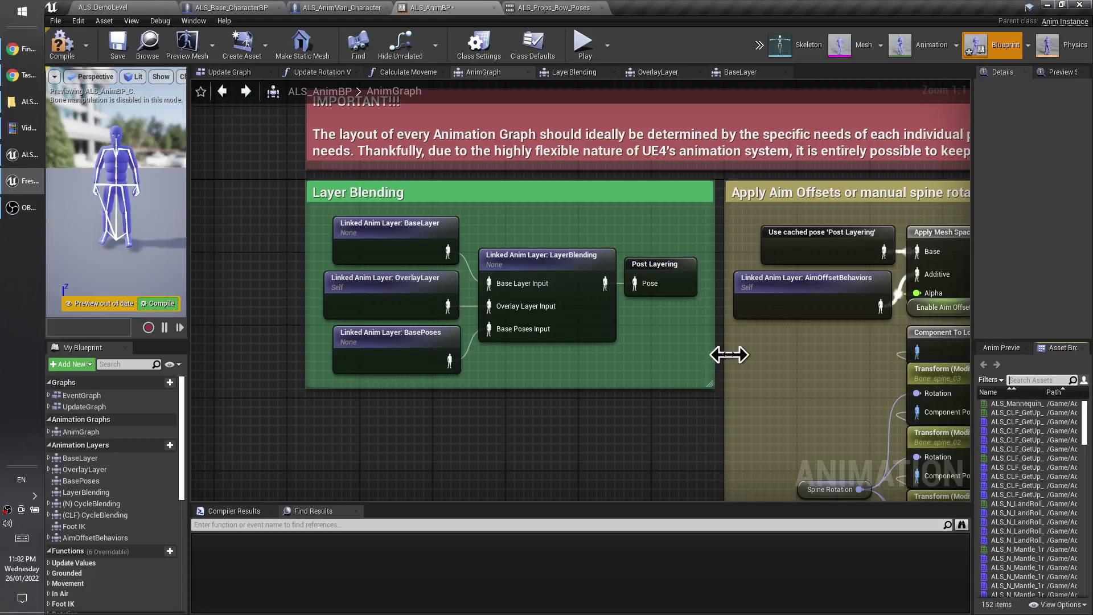
pyautogui.moveTo(669, 444); pyautogui.dragTo(594, 440, button='right')
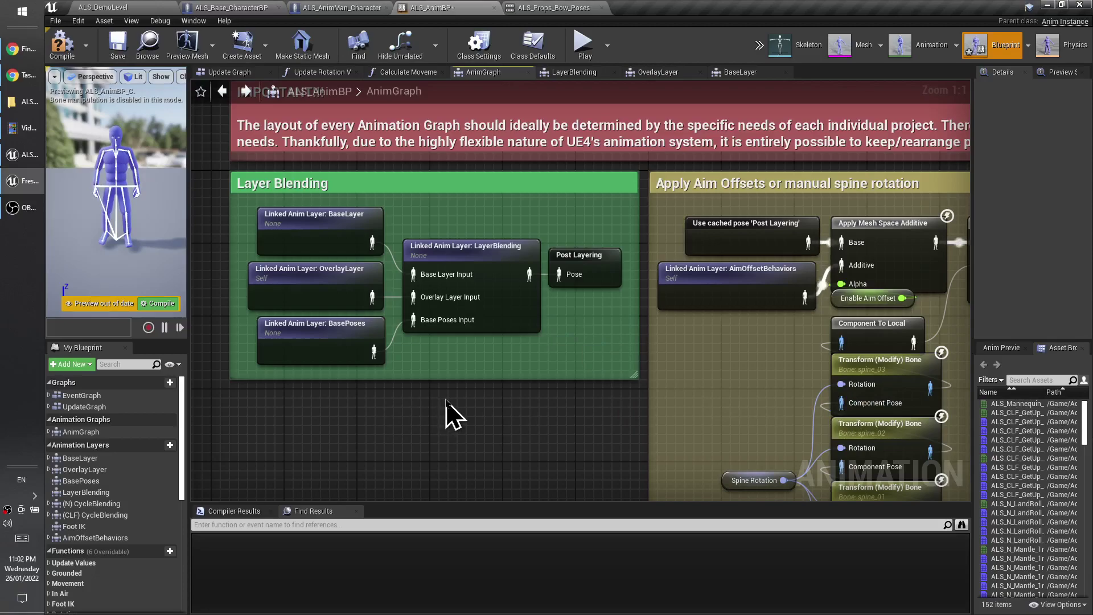
# Open the Rifle Aiming state inside OverlayLayer's Overlay States, going through the Rifle state and its Rifle States machine.
pyautogui.doubleClick(320, 298)
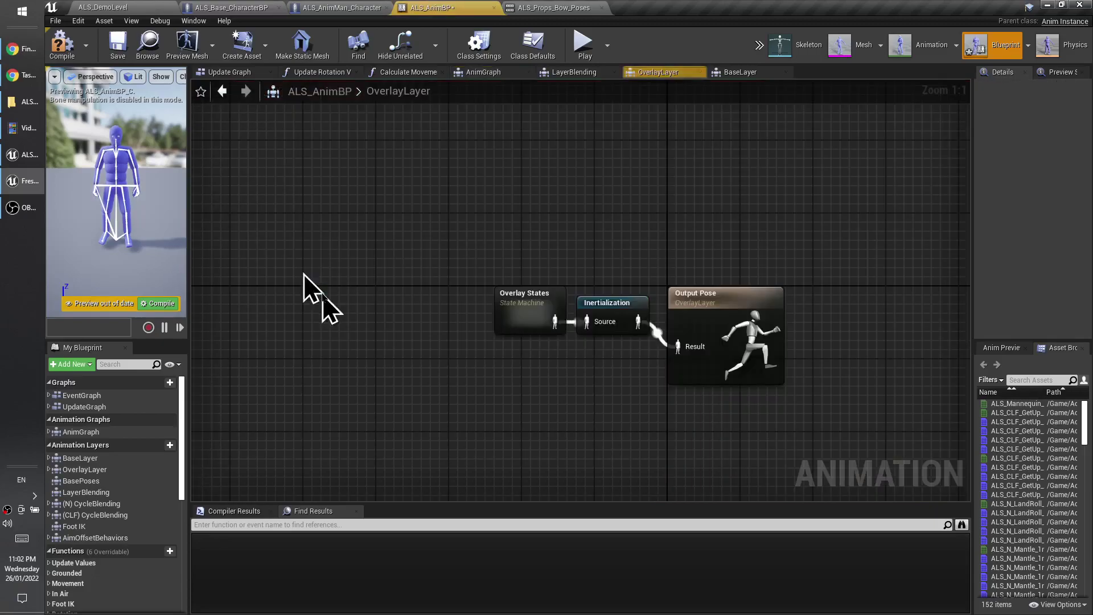
pyautogui.doubleClick(521, 321)
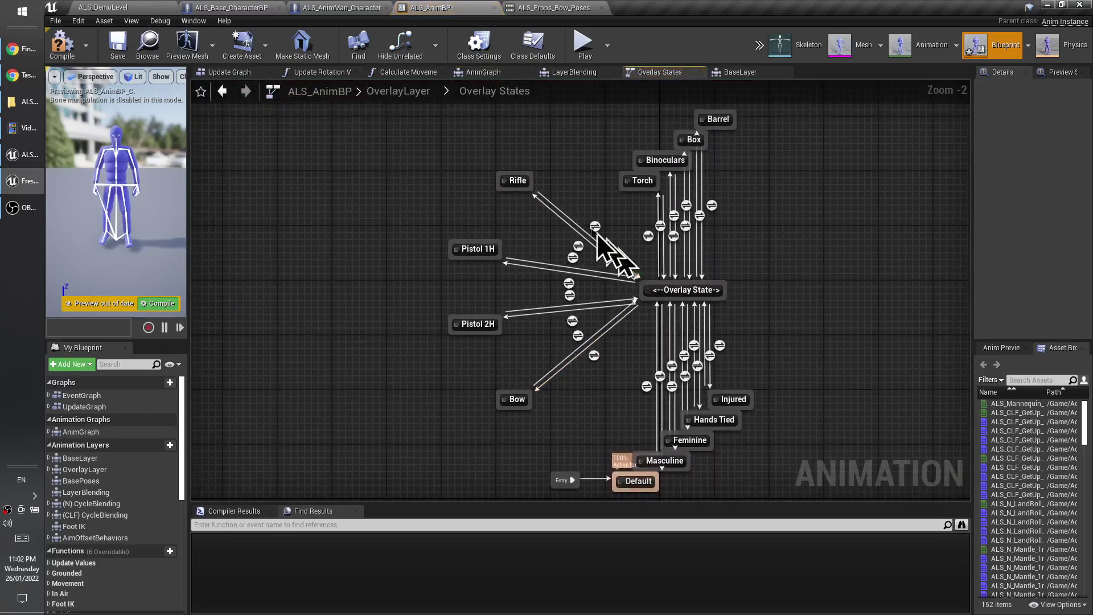
pyautogui.doubleClick(520, 184)
pyautogui.moveTo(320, 207); pyautogui.dragTo(605, 281, button='right')
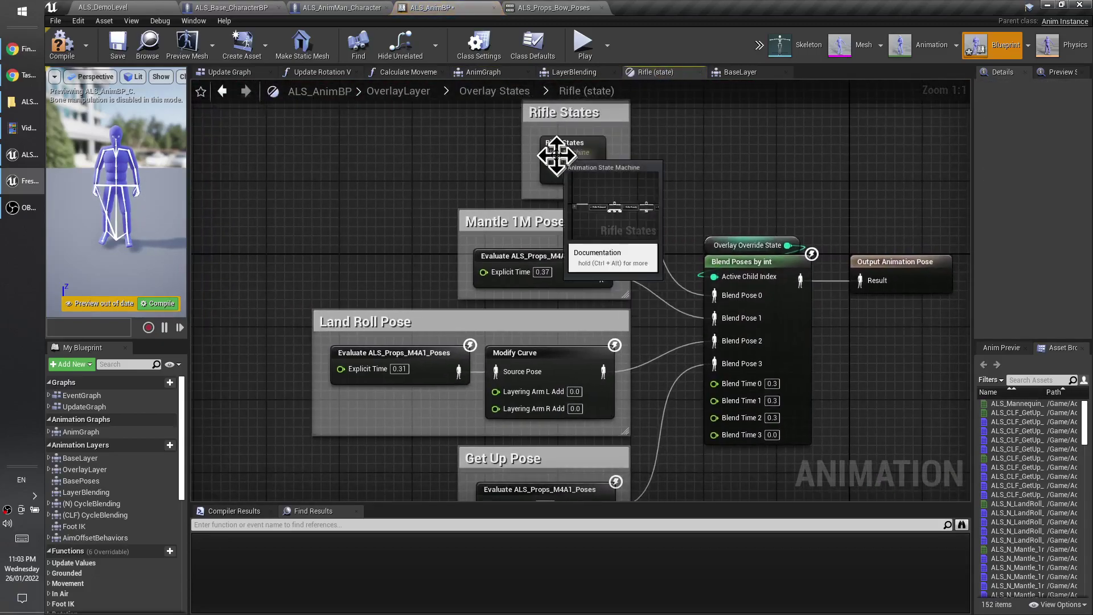
pyautogui.doubleClick(566, 156)
pyautogui.doubleClick(833, 296)
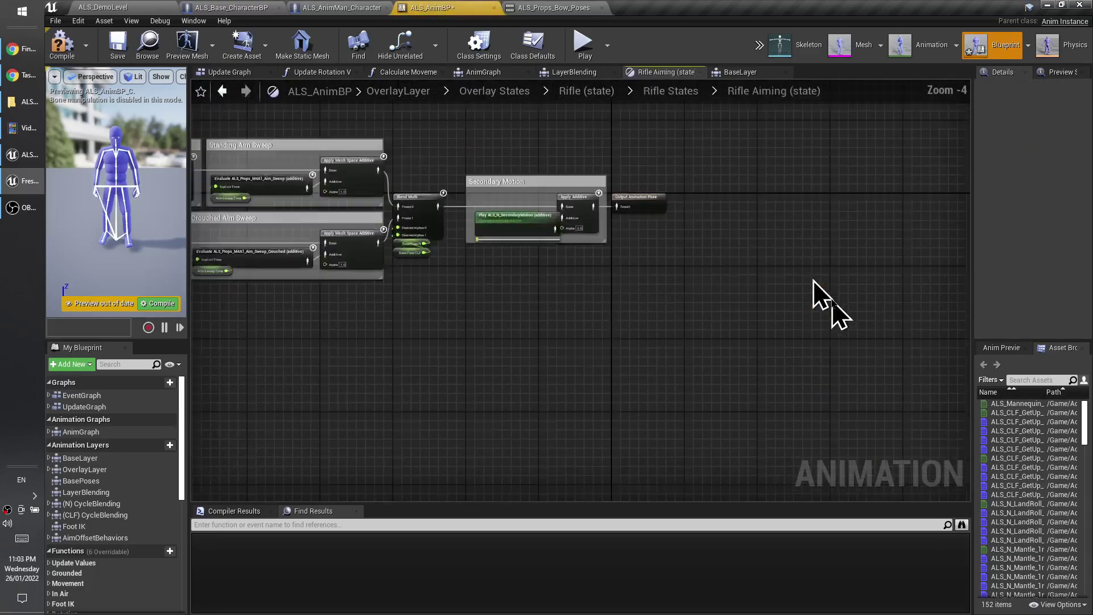
# Select the Play ALS_N_SecondaryMotion node in the Rifle Aiming graph and view it with the pose and aim sweep groups.
pyautogui.scroll(2, 828, 332)
pyautogui.scroll(2, 842, 350)
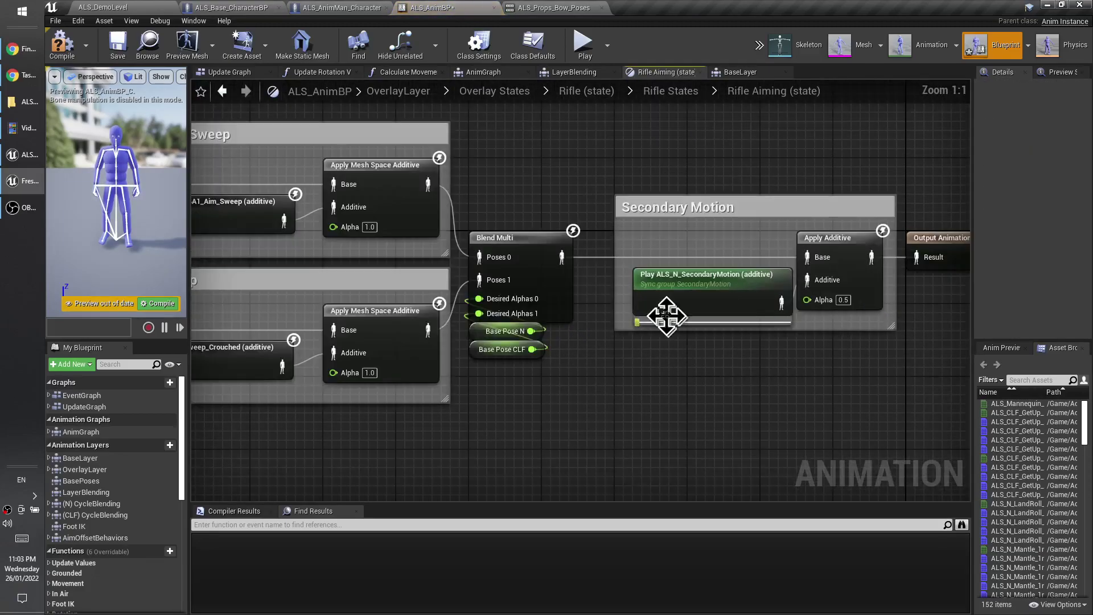
pyautogui.click(705, 300)
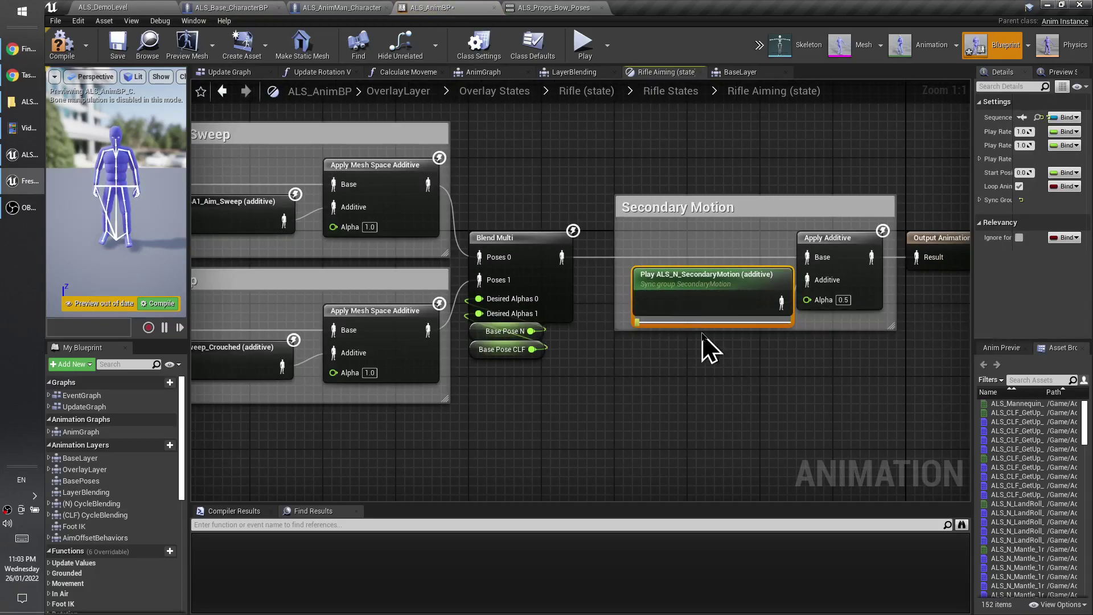
pyautogui.scroll(-2, 640, 374)
pyautogui.scroll(-1, 640, 375)
pyautogui.moveTo(462, 418); pyautogui.dragTo(574, 383, button='right')
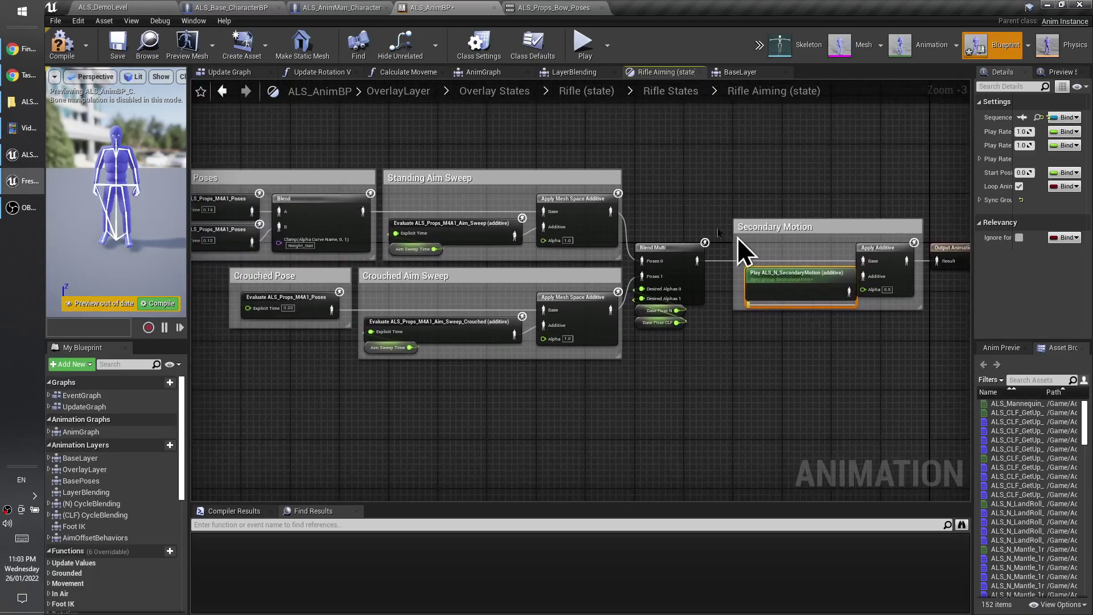
# Compare the ALS_Props_Bow_Poses animation with the pose, aim sweep and Secondary Motion groups of ALS_AnimBP's Rifle Aiming graph.
pyautogui.click(569, 8)
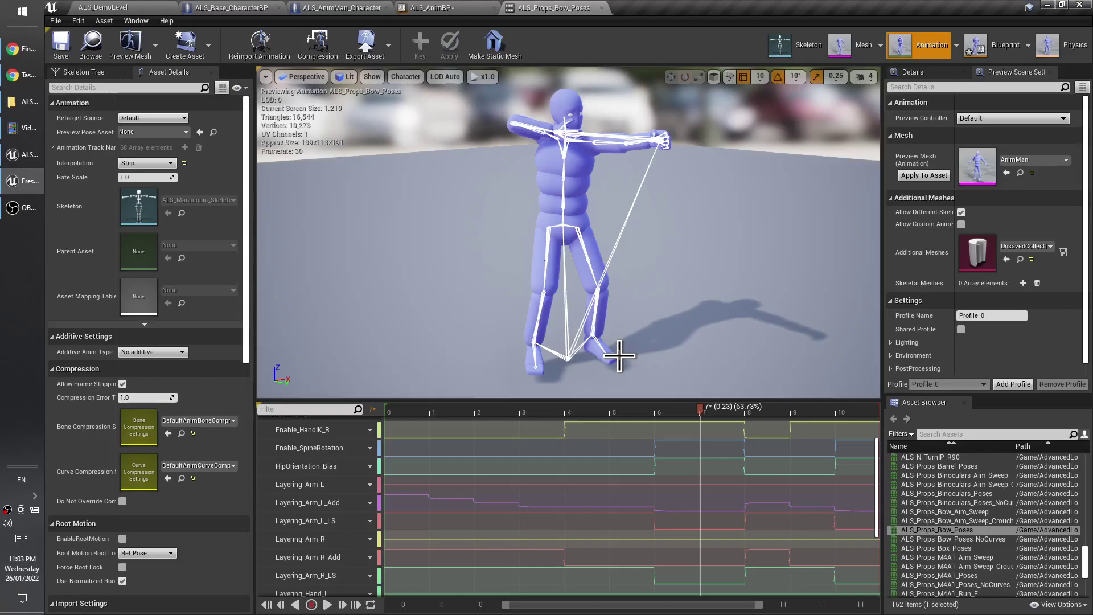
pyautogui.click(438, 12)
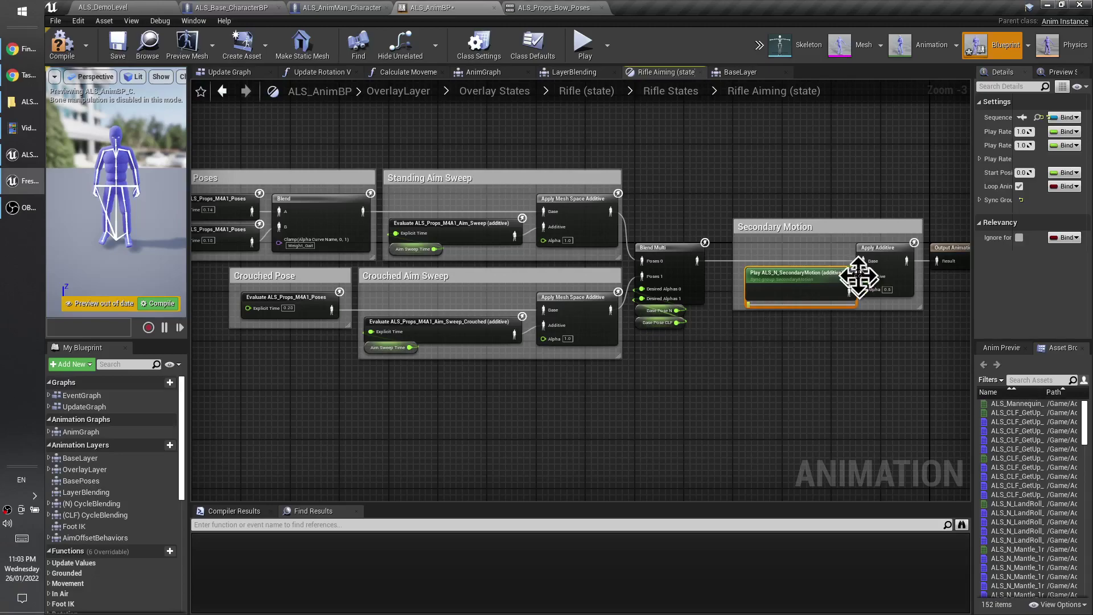
pyautogui.scroll(2, 780, 340)
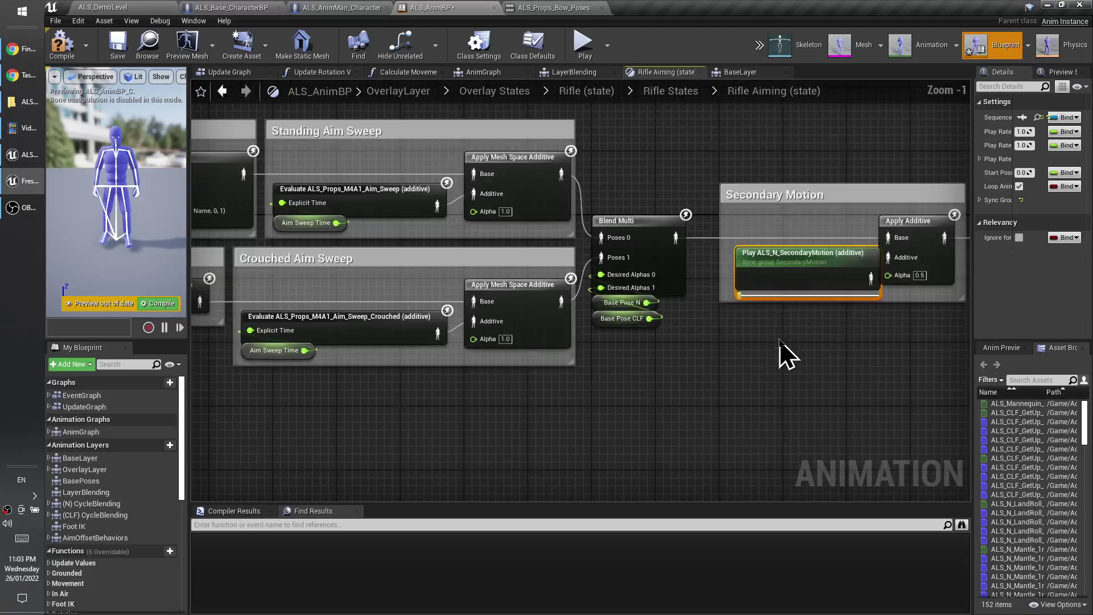
pyautogui.moveTo(834, 339); pyautogui.dragTo(804, 379, button='right')
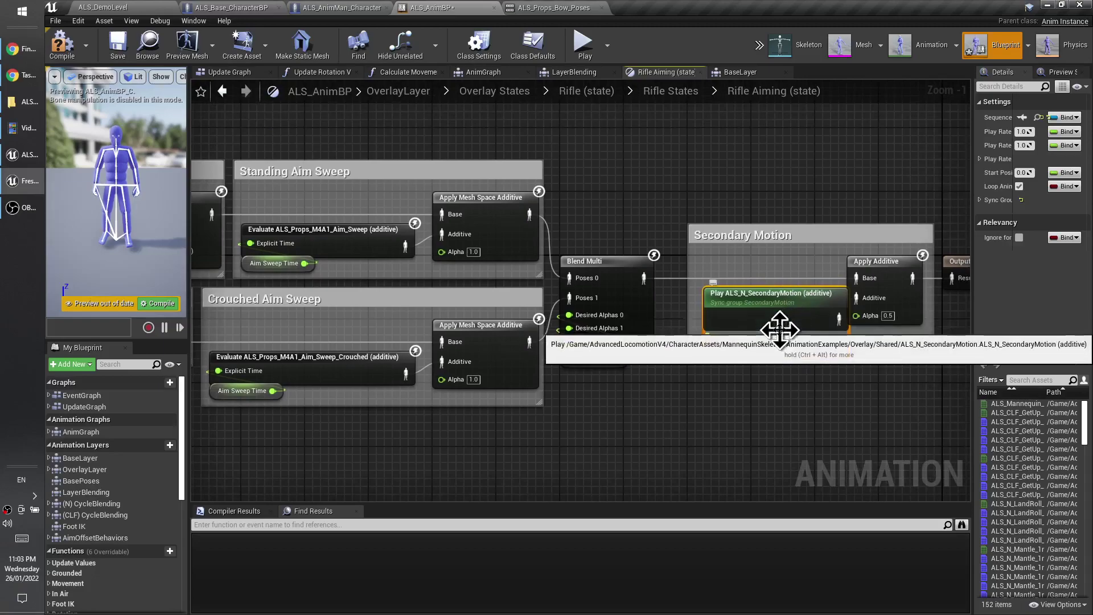
pyautogui.moveTo(336, 433); pyautogui.dragTo(647, 405, button='right')
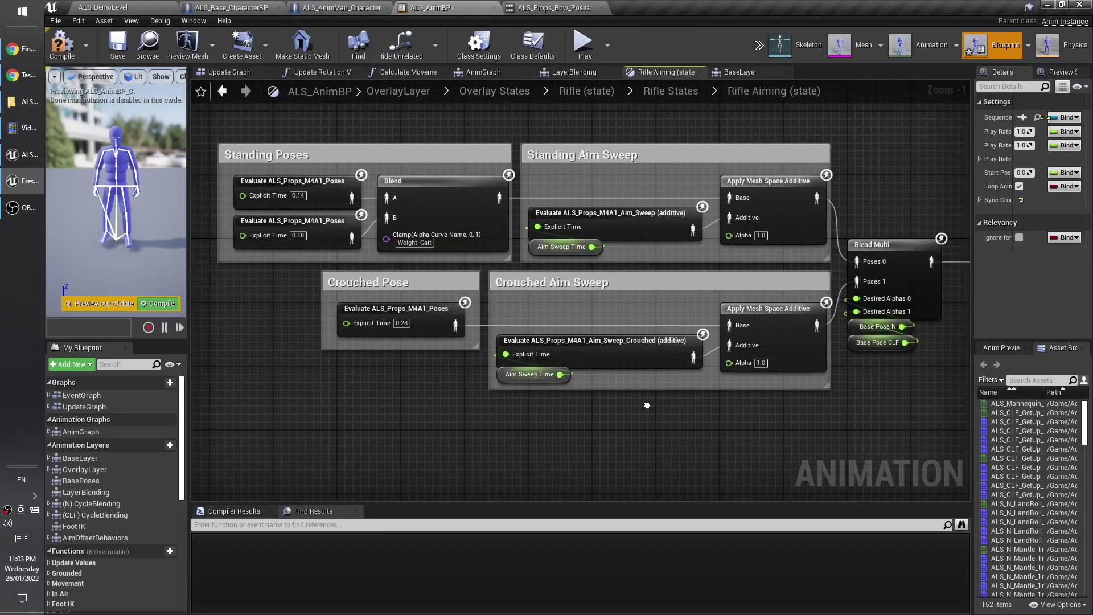
pyautogui.moveTo(637, 446); pyautogui.dragTo(353, 420, button='right')
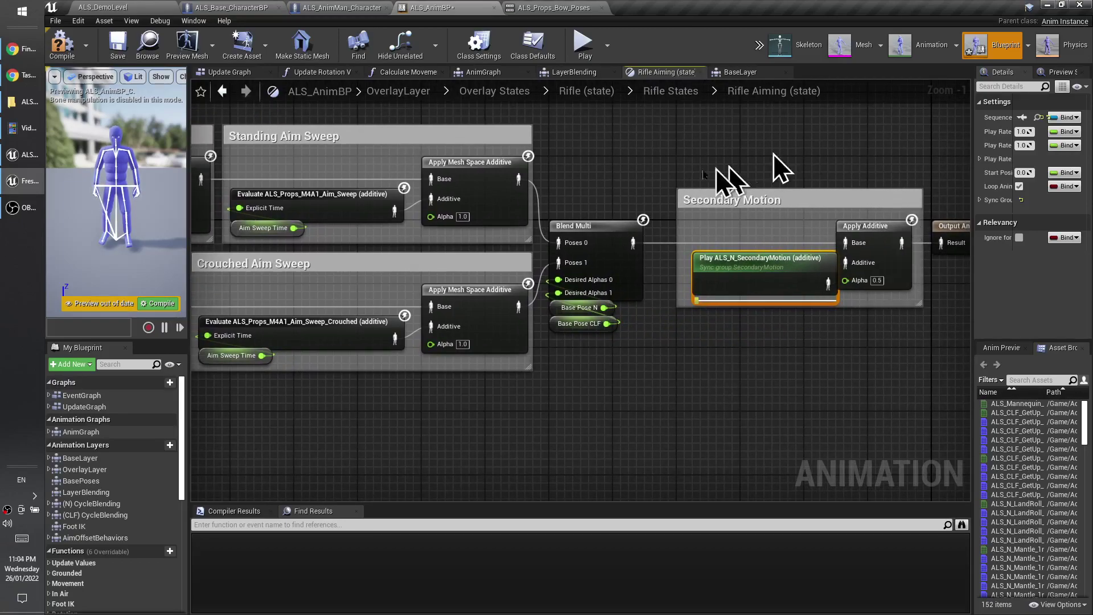
pyautogui.moveTo(849, 395); pyautogui.dragTo(705, 385, button='right')
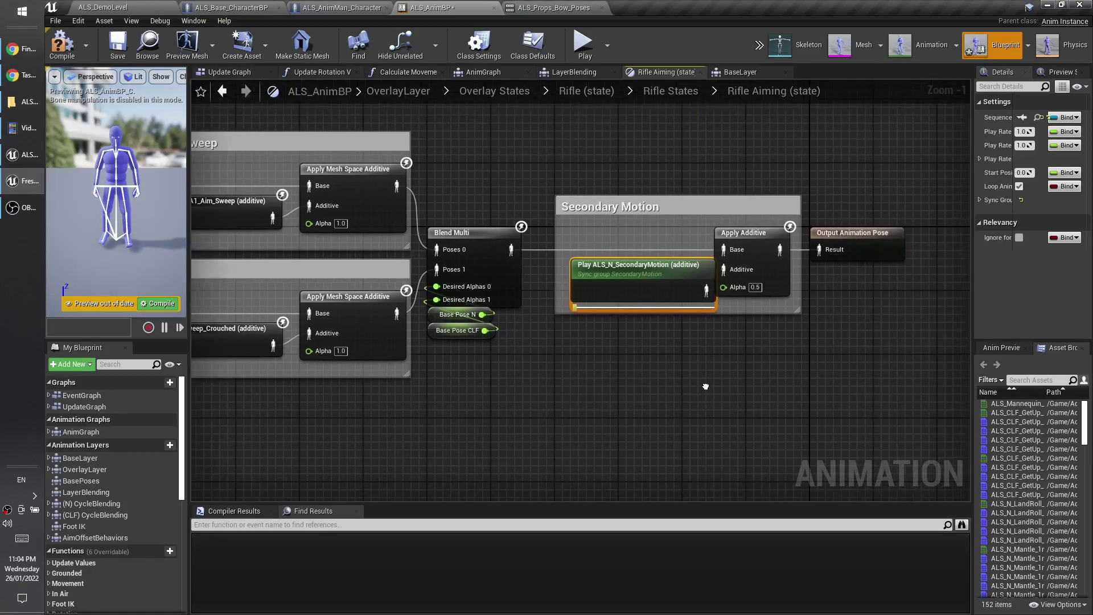
pyautogui.moveTo(426, 396); pyautogui.dragTo(551, 400, button='right')
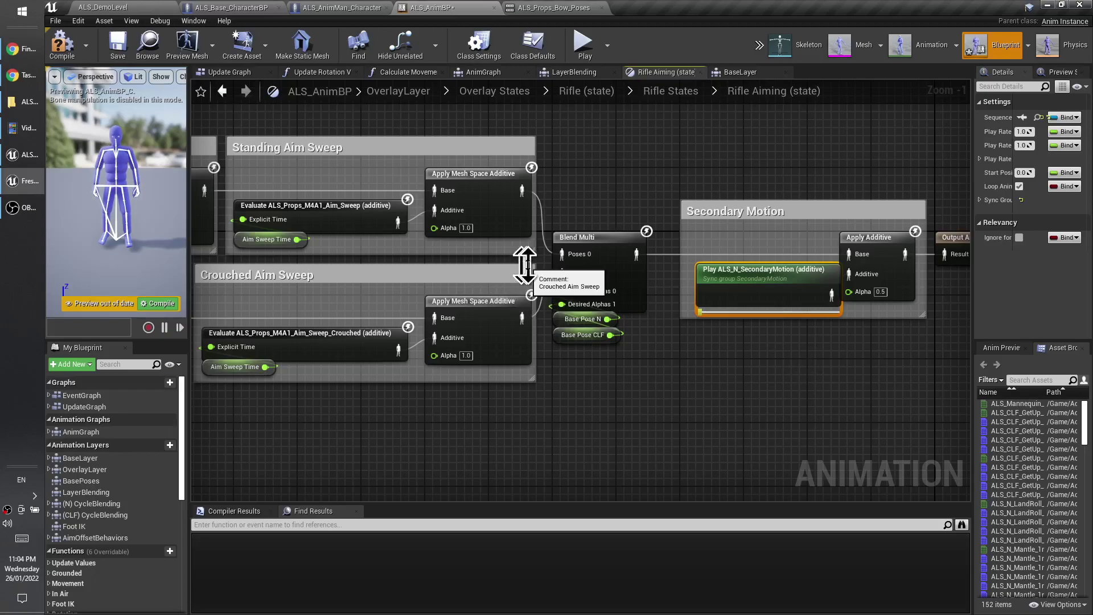
pyautogui.scroll(-2, 517, 264)
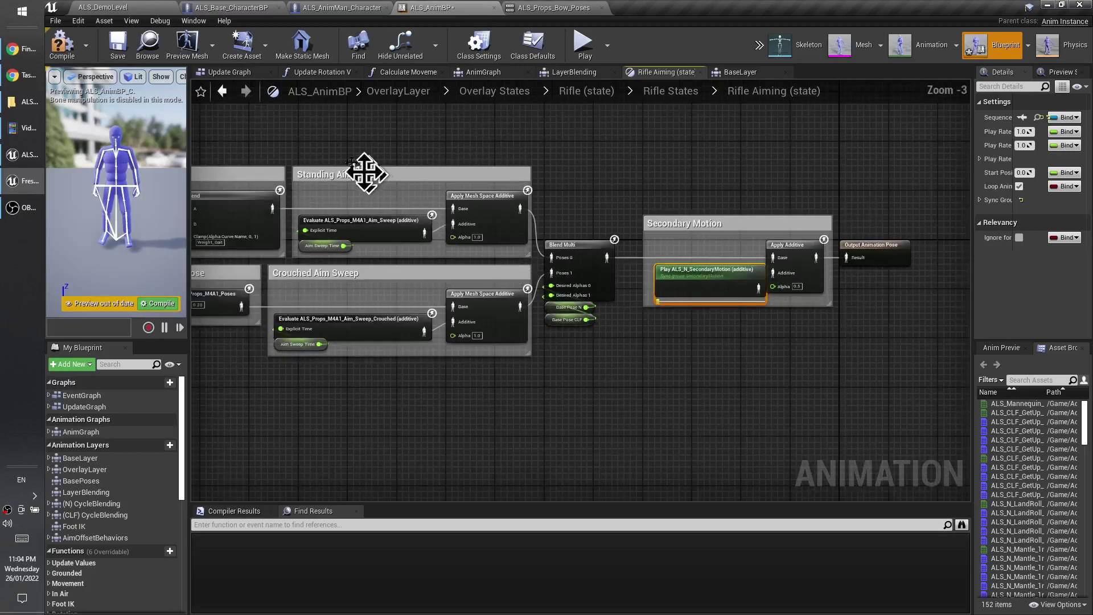
# Go back out of the Rifle Aiming state through Overlay States to the main AnimGraph.
pyautogui.click(222, 91)
pyautogui.click(223, 92)
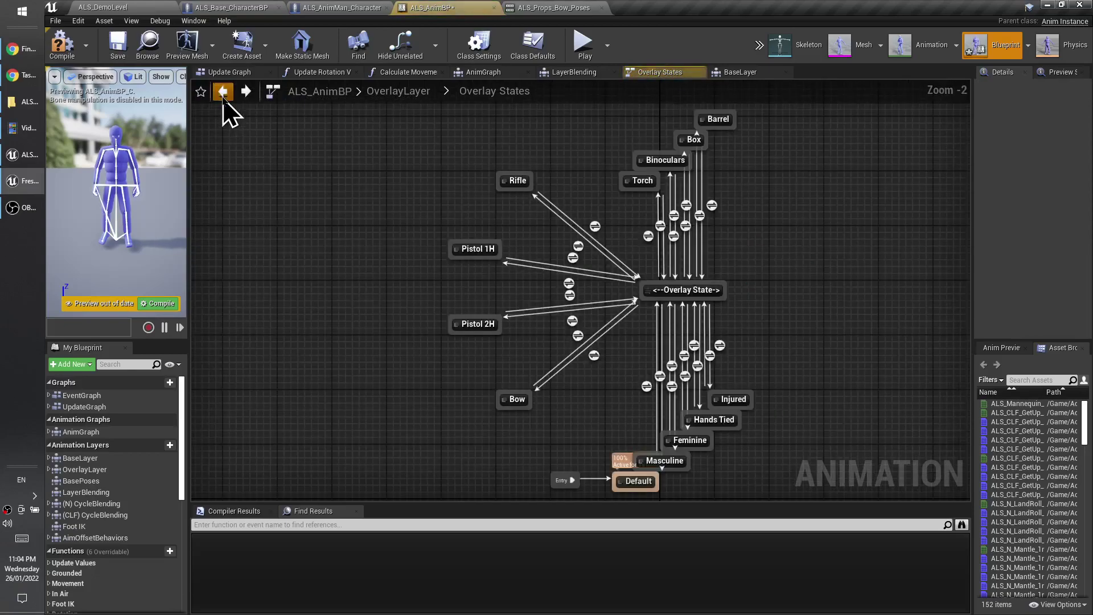
pyautogui.click(223, 101)
pyautogui.click(223, 100)
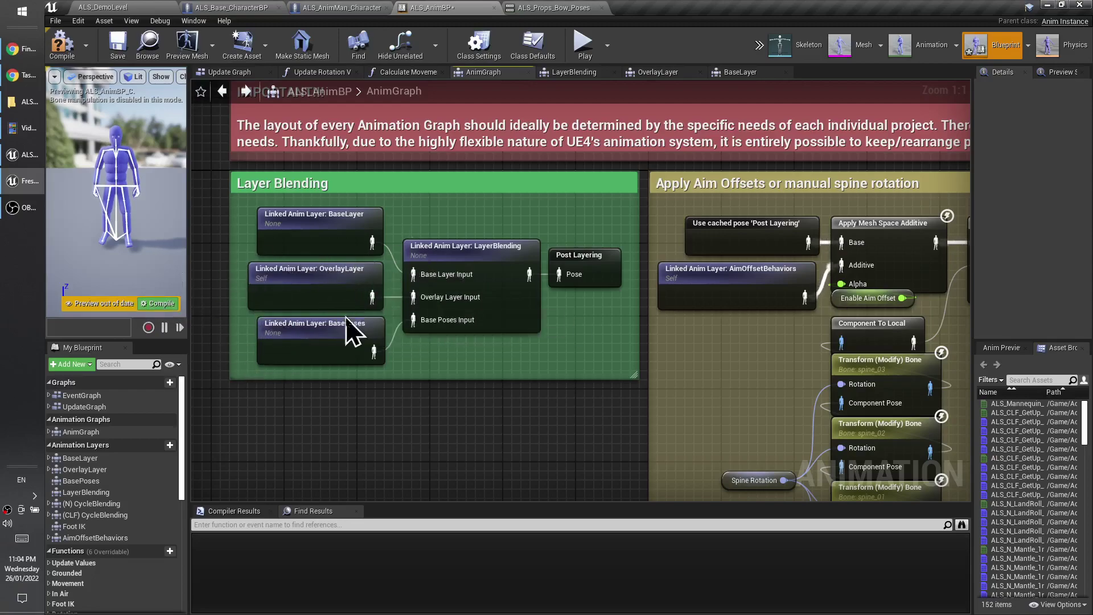
# Read the PDF notes on ALS's overlay, foot locking and mantling systems and return to ALS_AnimBP's AnimGraph in Unreal Engine.
pyautogui.moveTo(336, 398); pyautogui.dragTo(405, 422, button='right')
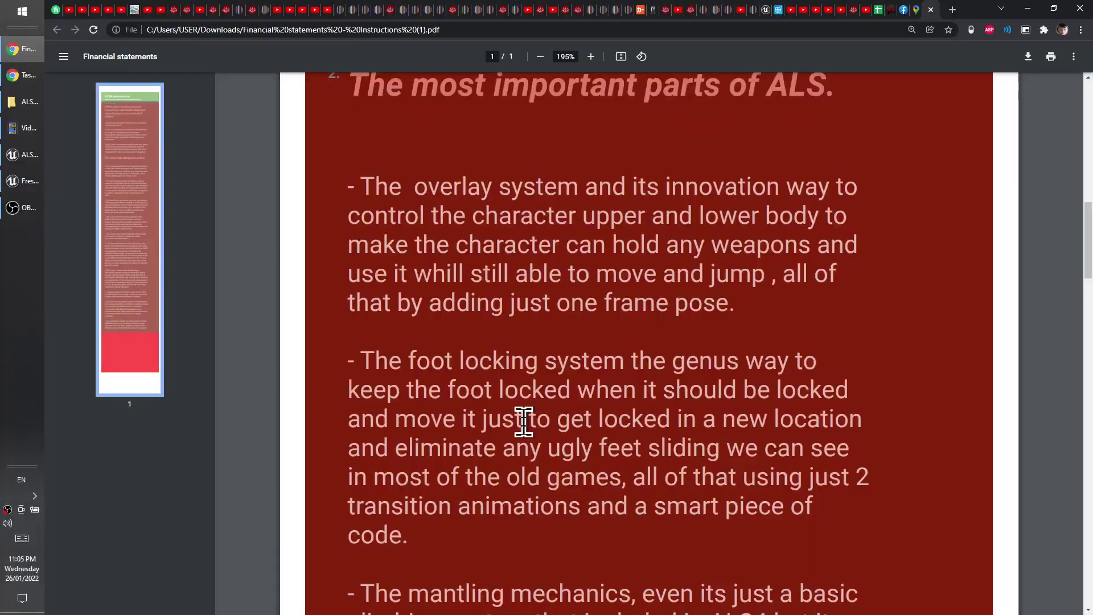
pyautogui.scroll(-3, 515, 396)
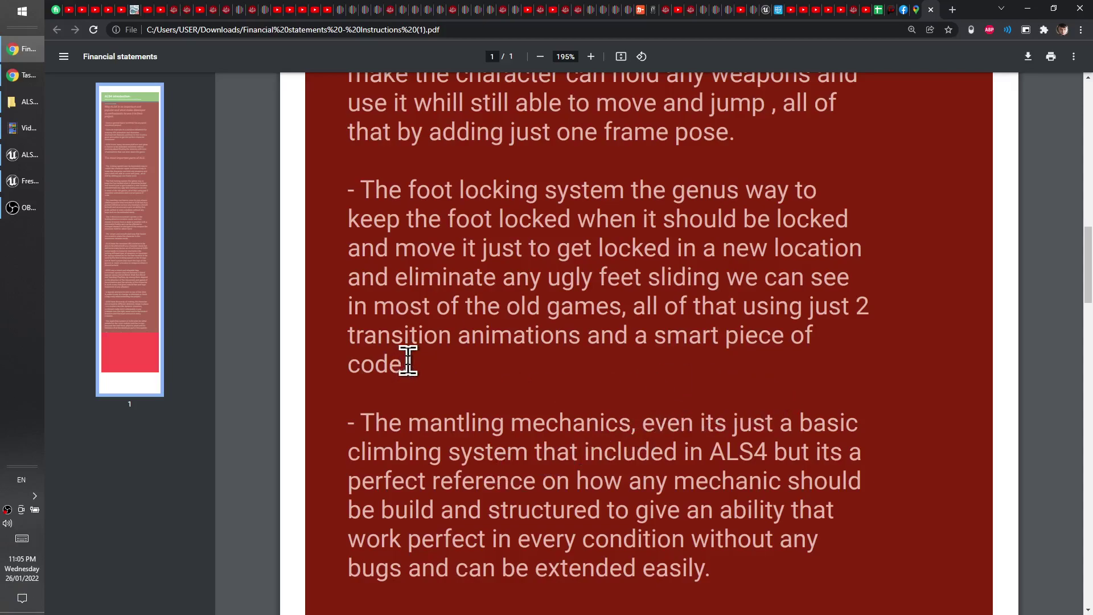
pyautogui.click(10, 190)
pyautogui.scroll(-3, 365, 295)
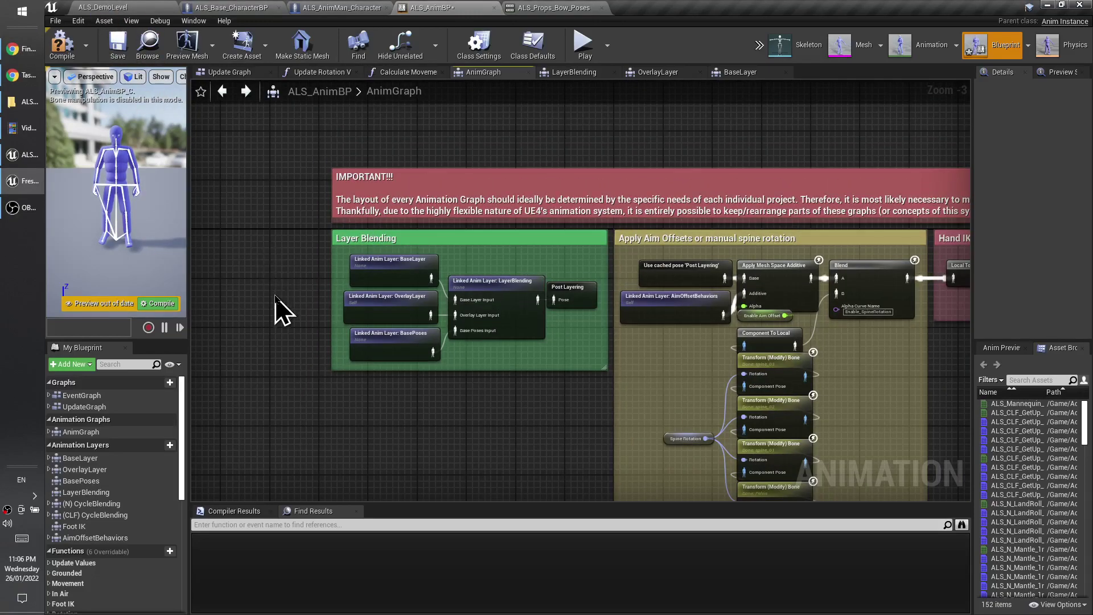
# Play the demo level in a standalone preview and run the character around with changes of direction to watch its foot movement.
pyautogui.hotkey('alt', 'p')
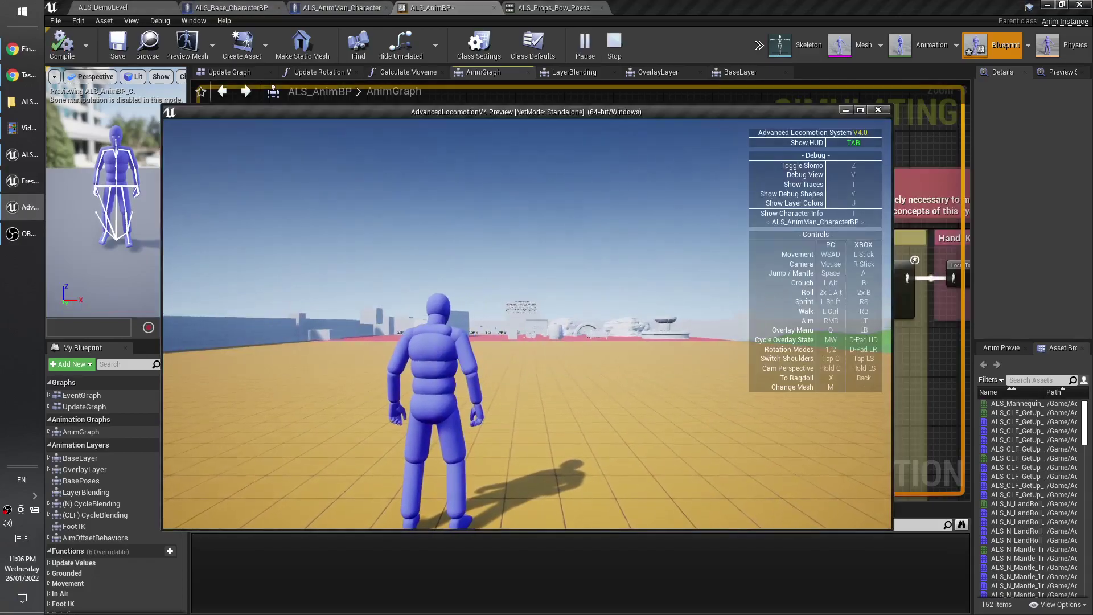
pyautogui.click(500, 366)
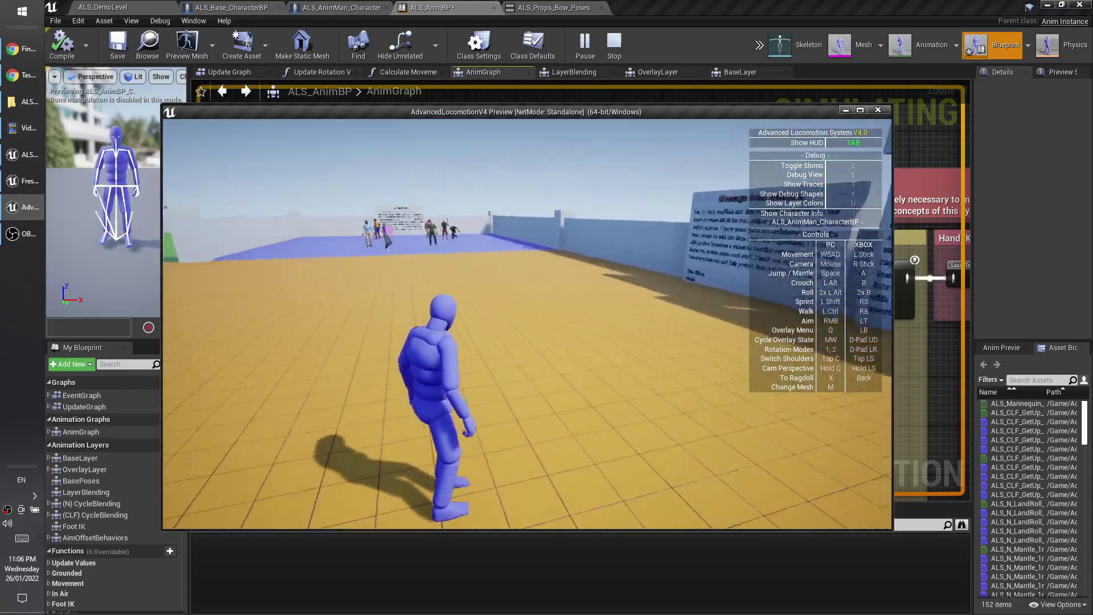
pyautogui.press('w')
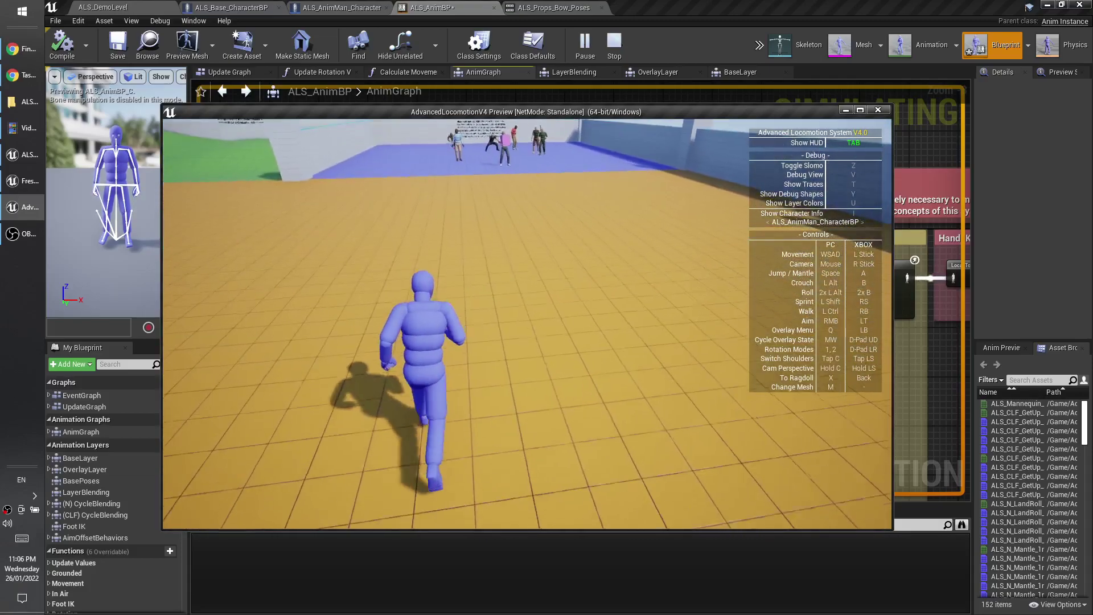
pyautogui.press('a')
pyautogui.press('d')
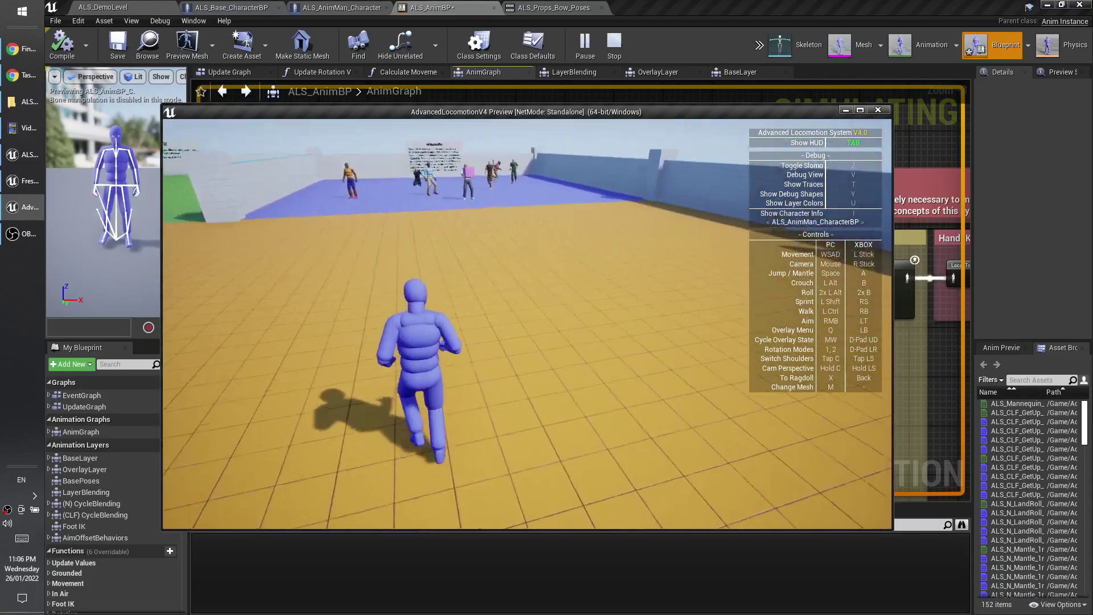
pyautogui.press('a')
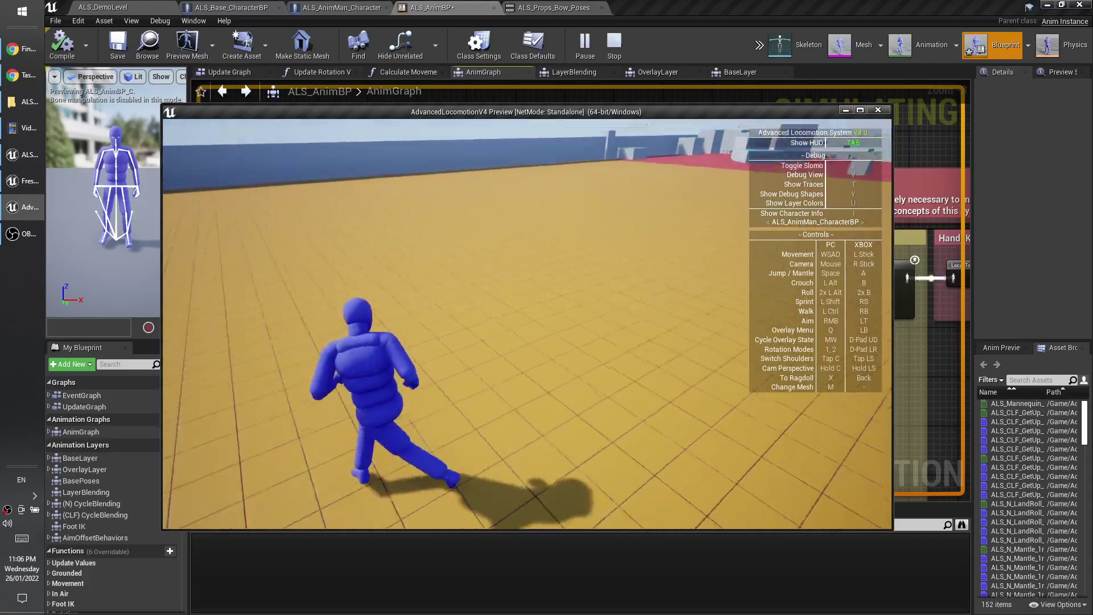
pyautogui.press('w')
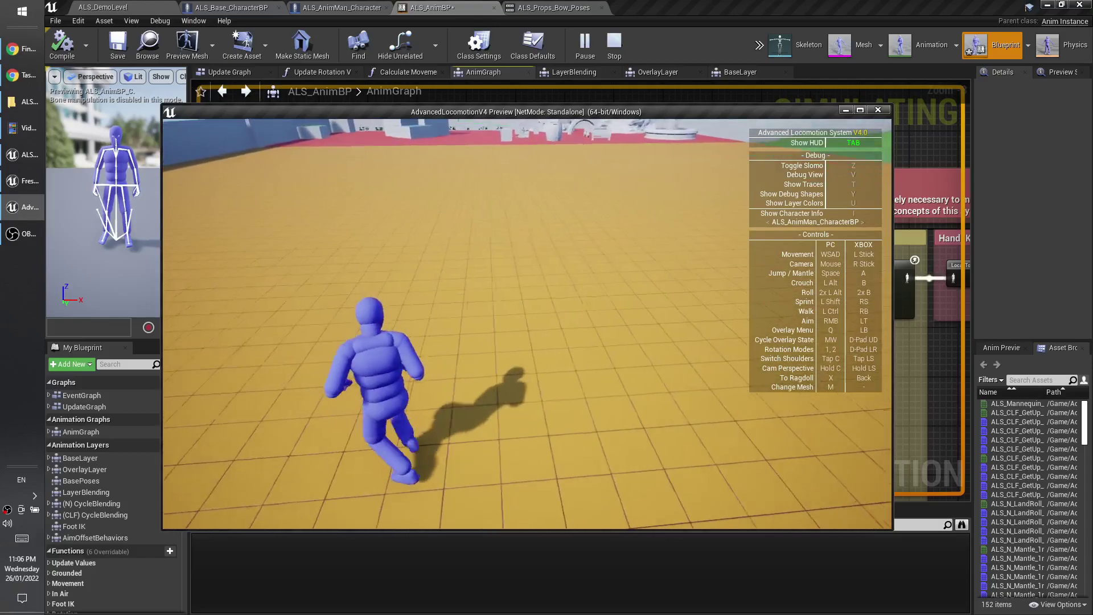
pyautogui.press('d')
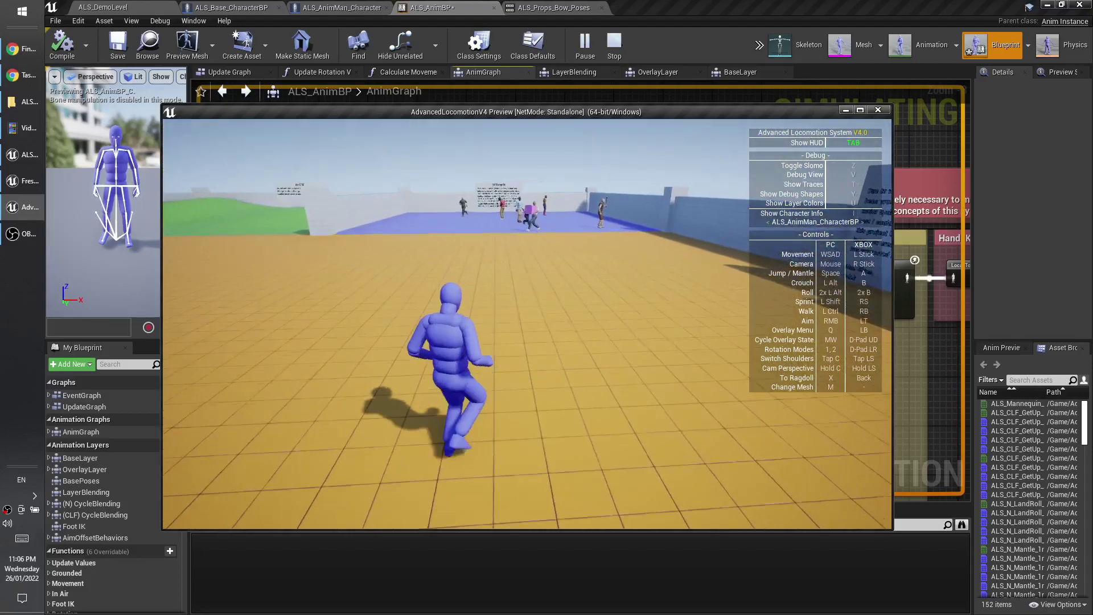
pyautogui.press('w')
pyautogui.press('a')
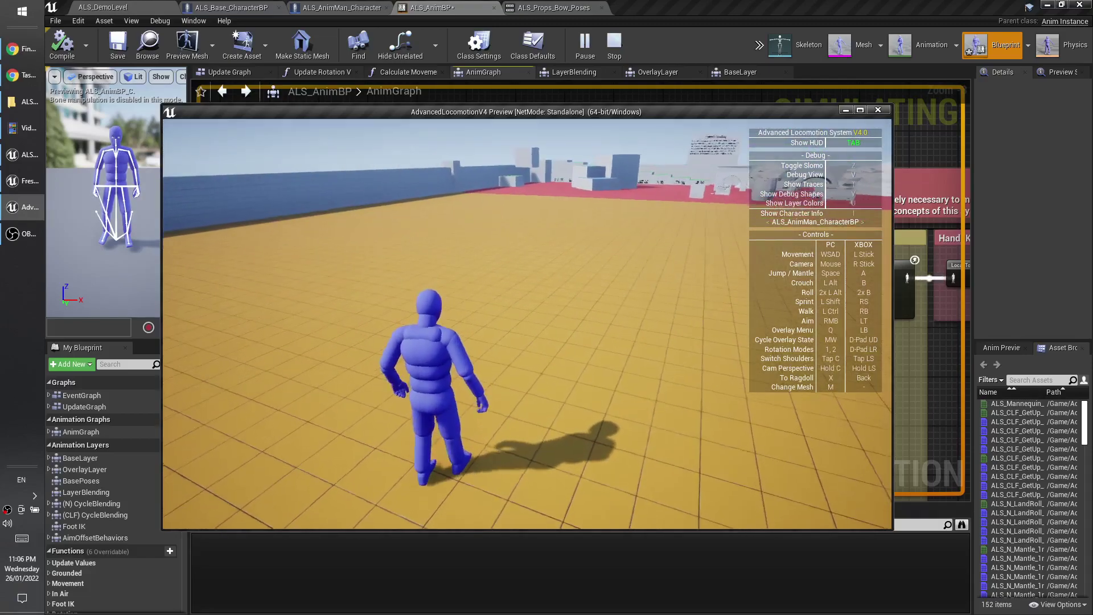
# Toggle the character between crouching and standing while moving it across the yellow floor.
pyautogui.press('a')
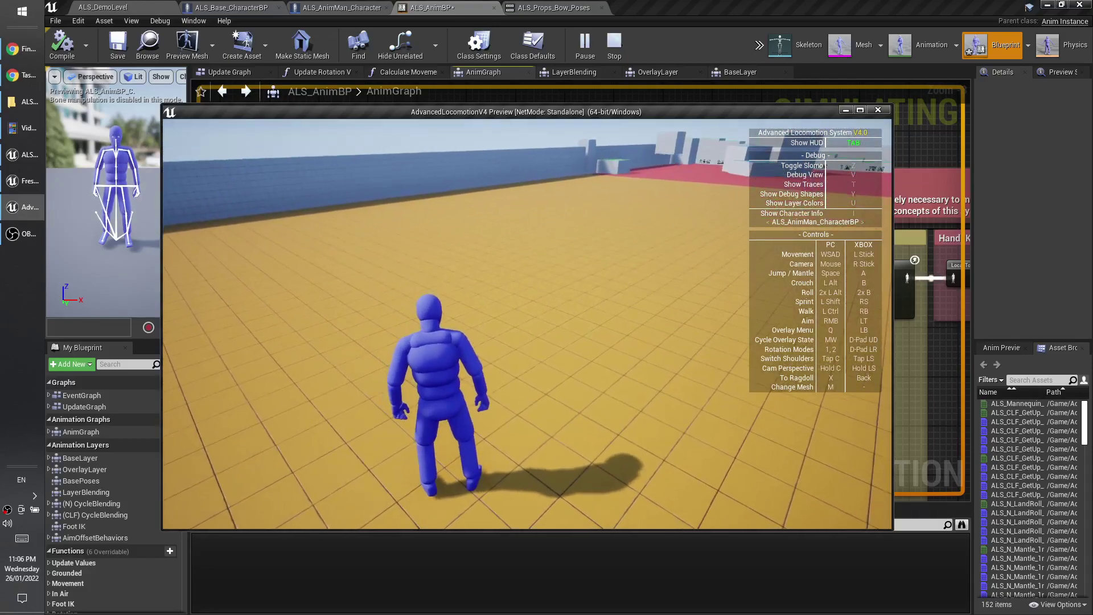
pyautogui.press('a')
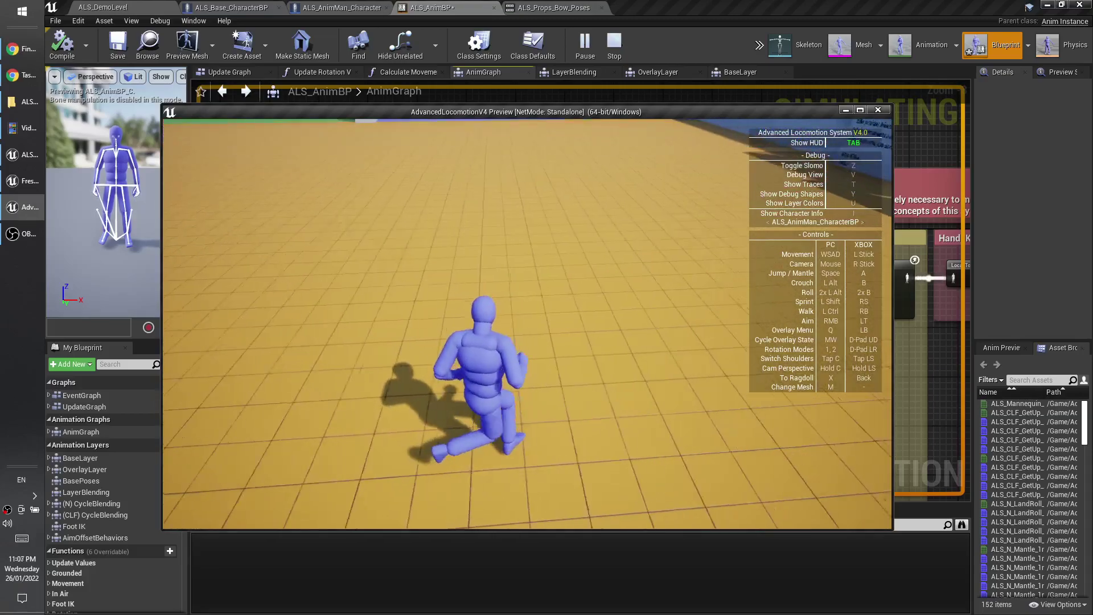
pyautogui.press('alt')
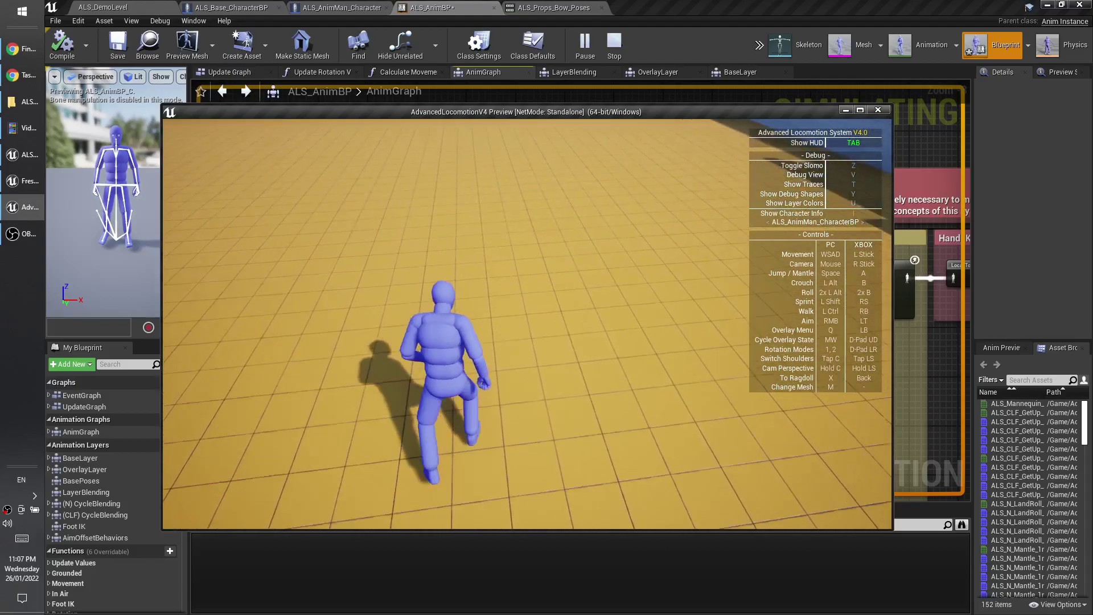
pyautogui.press('alt')
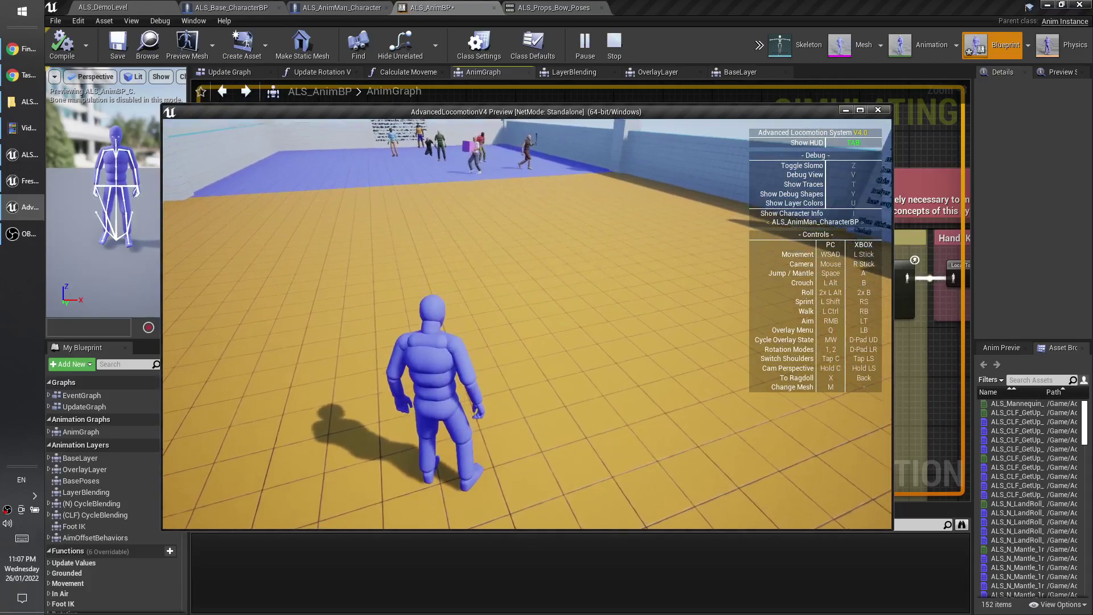
pyautogui.press('alt')
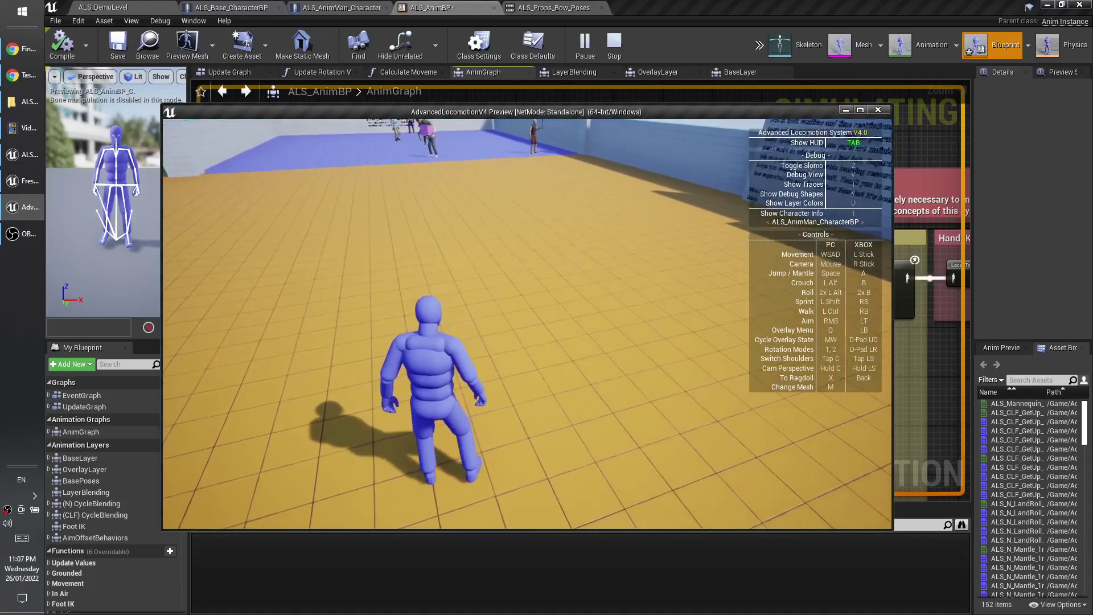
# Make short forward runs and stops with the camera facing different directions to examine how the character's feet plant.
pyautogui.press('d')
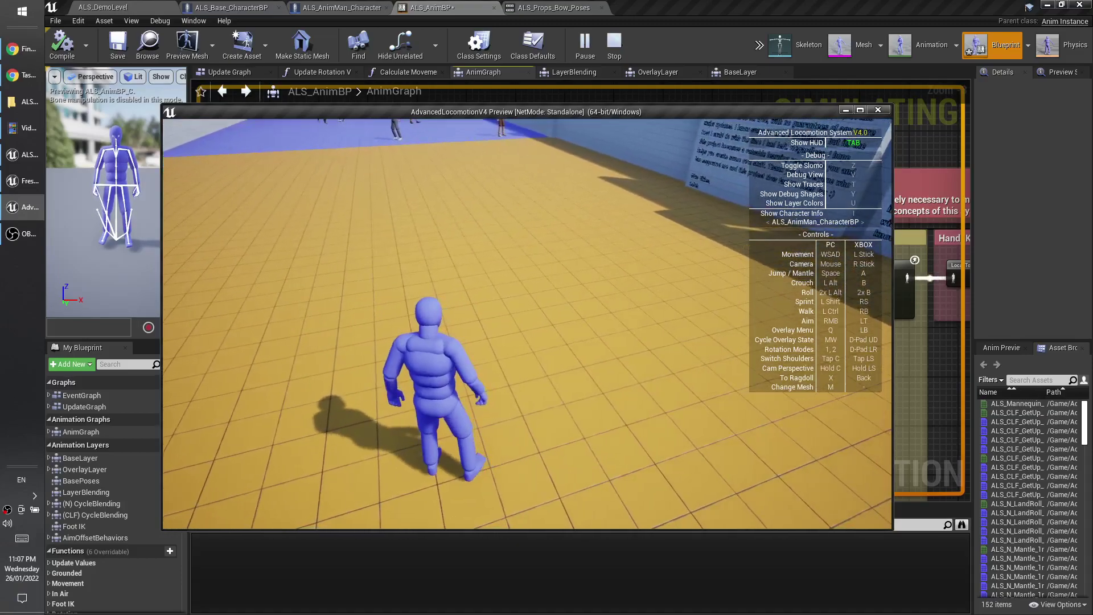
pyautogui.press('w')
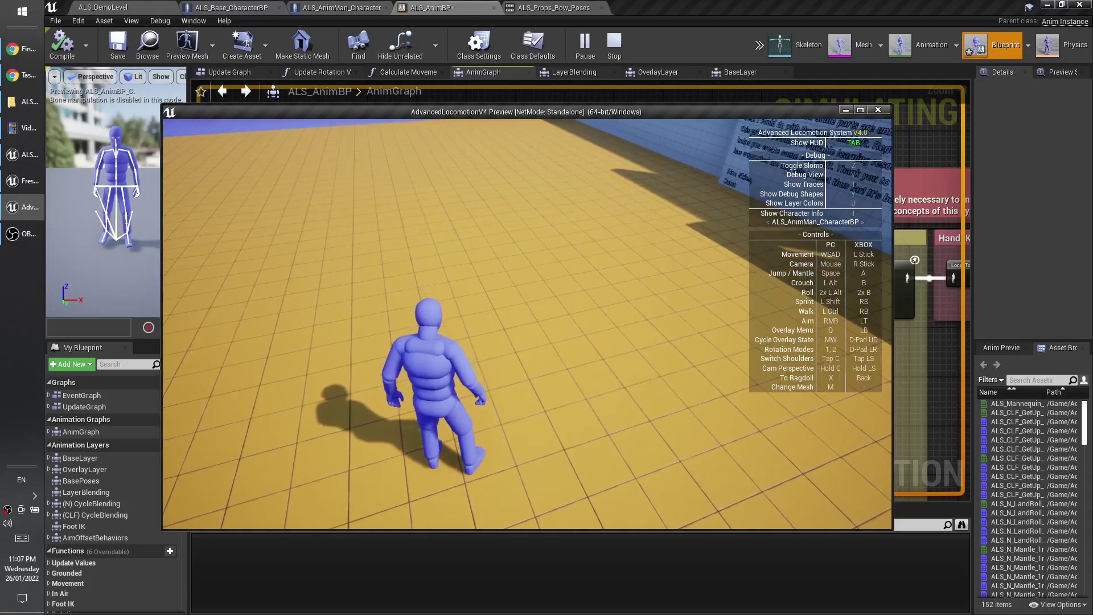
pyautogui.press('w')
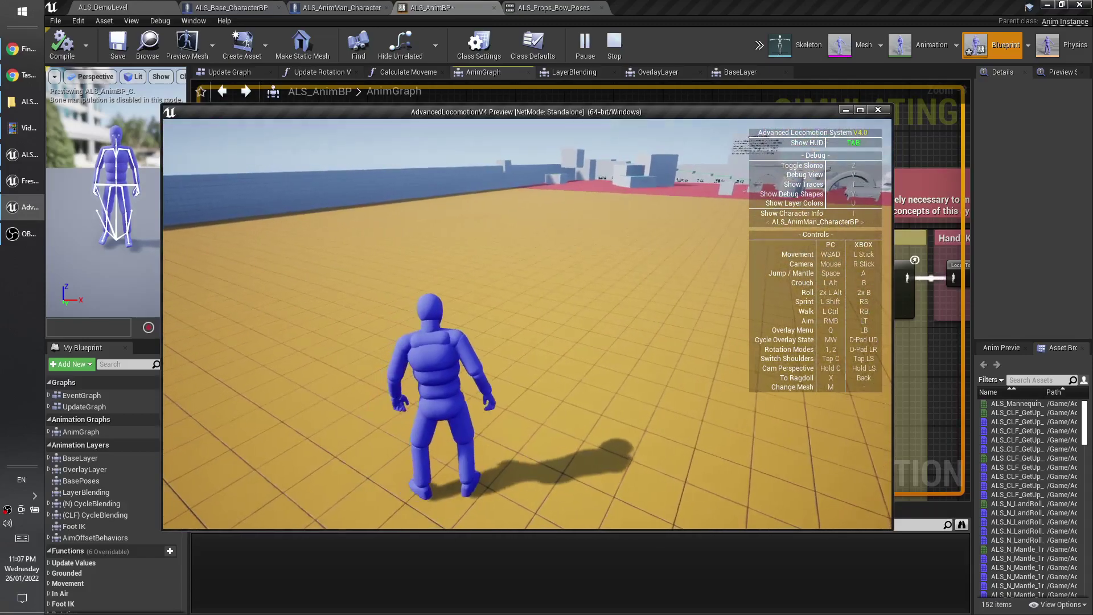
pyautogui.press('w')
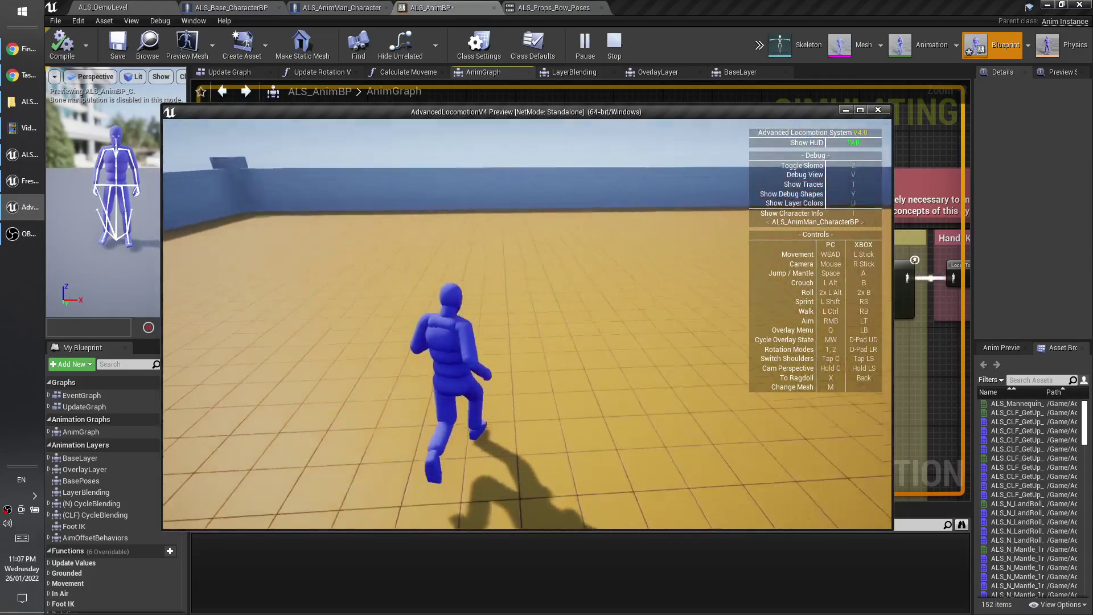
pyautogui.press('w')
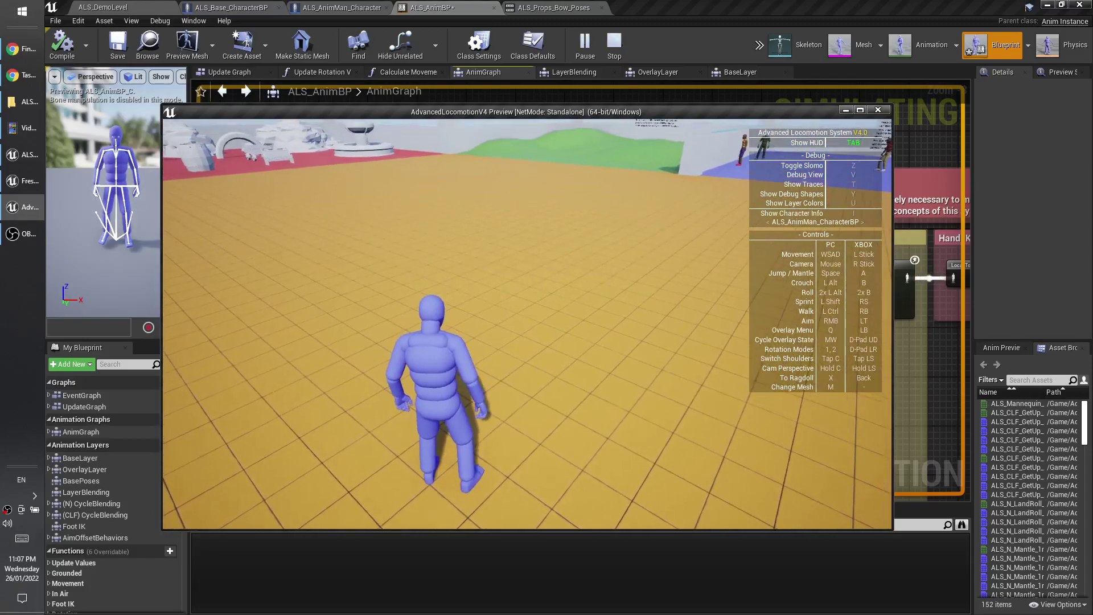
pyautogui.press('w')
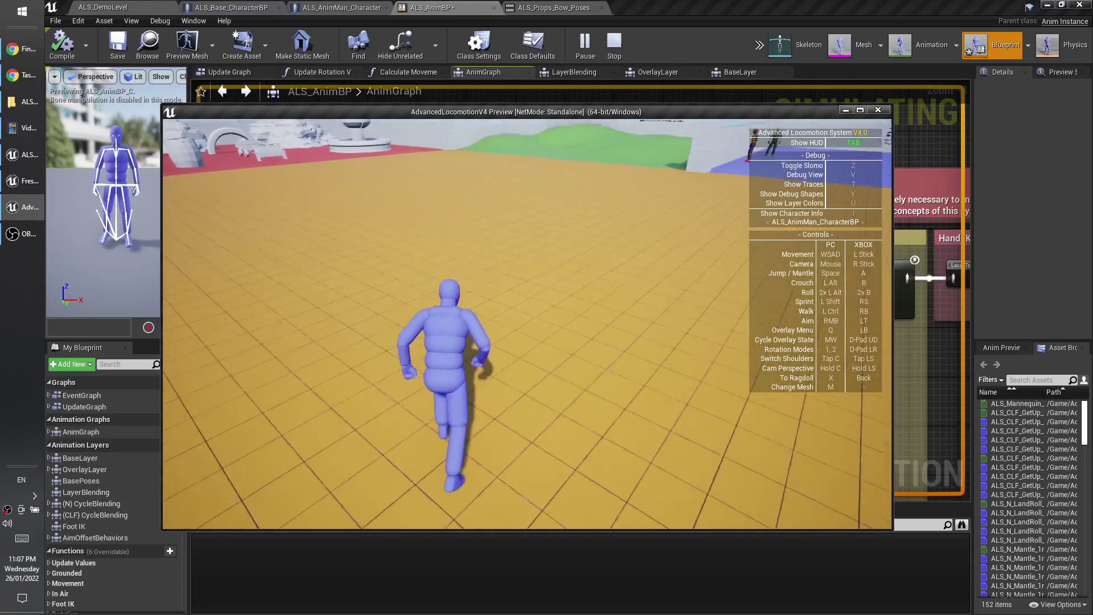
pyautogui.press('w')
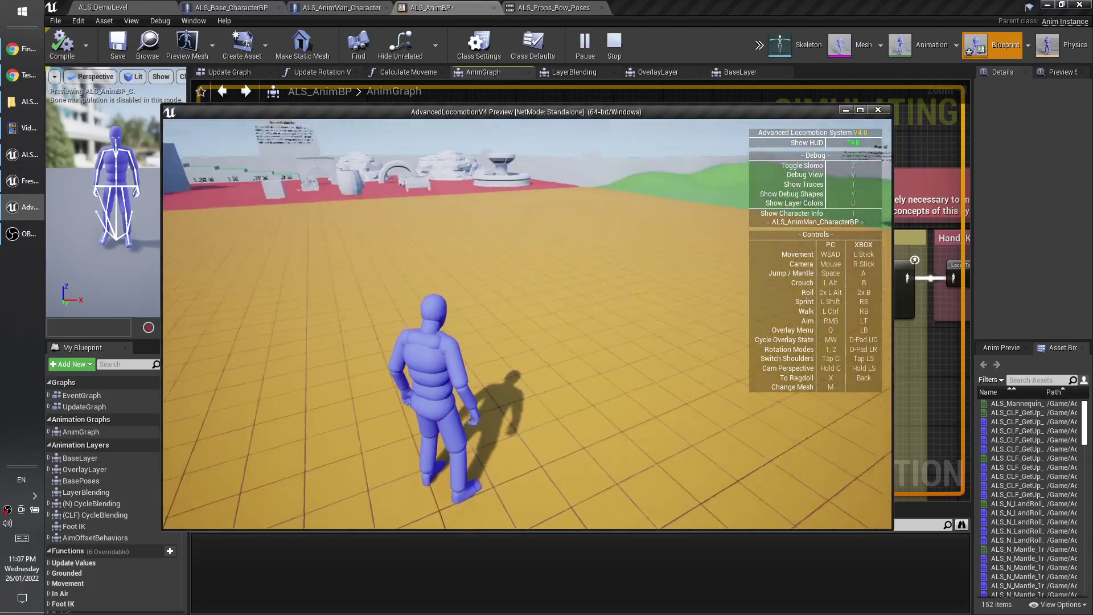
pyautogui.press('w')
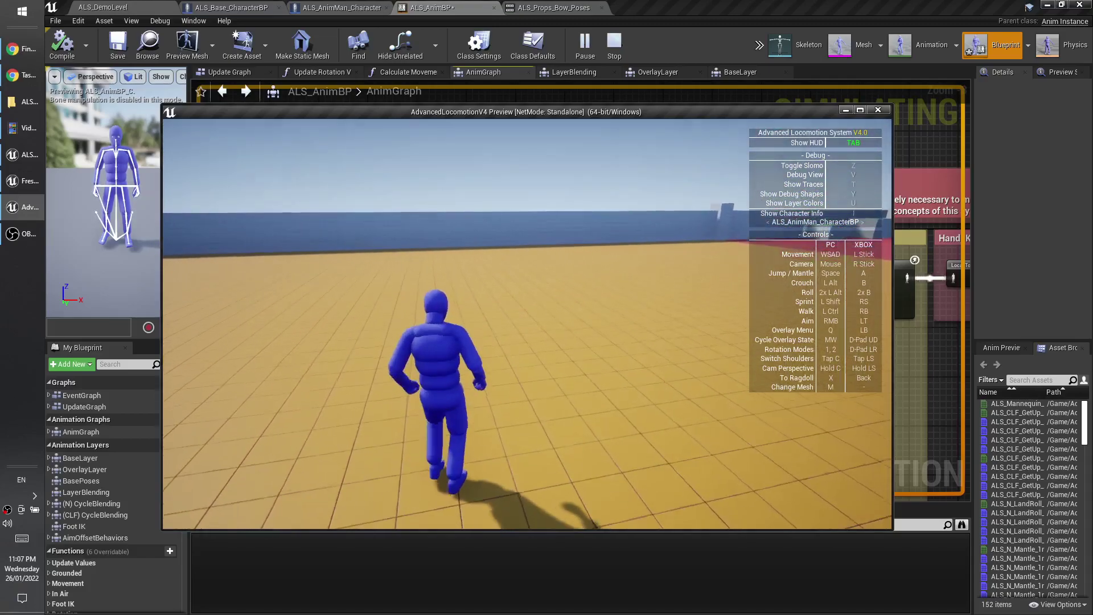
# Examine the standing character's foot locking and turning in place by rotating the camera between short moves toward the red area.
pyautogui.press('w')
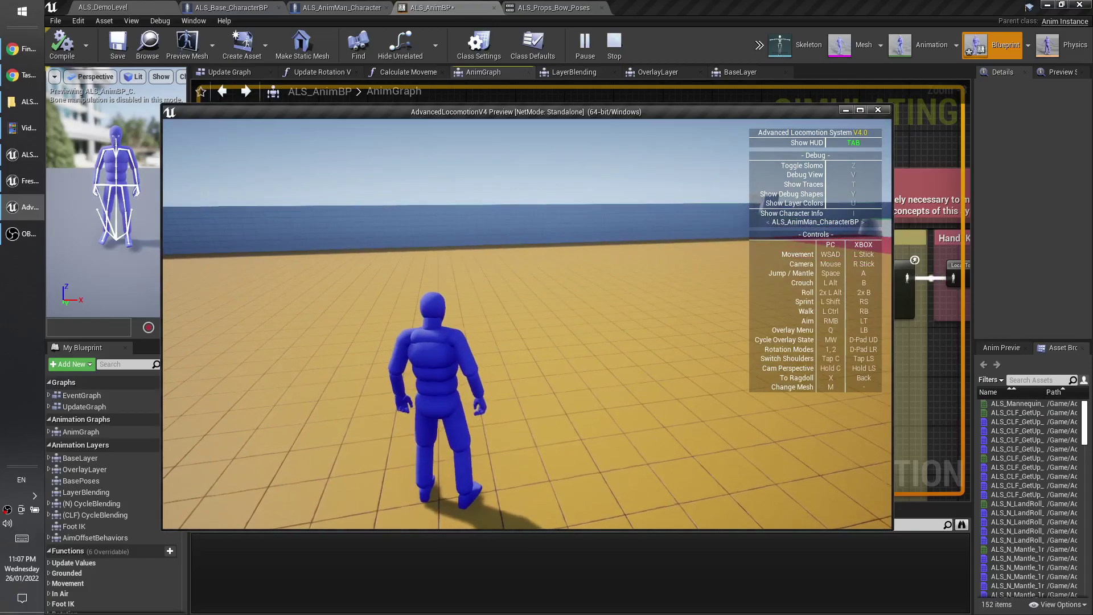
pyautogui.press('w')
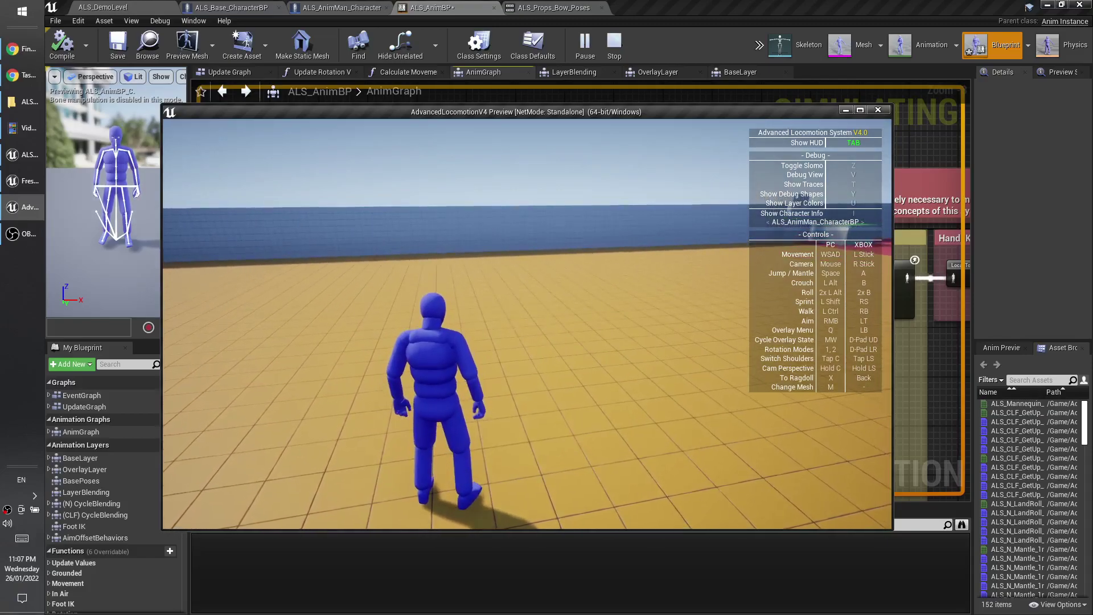
pyautogui.press('w')
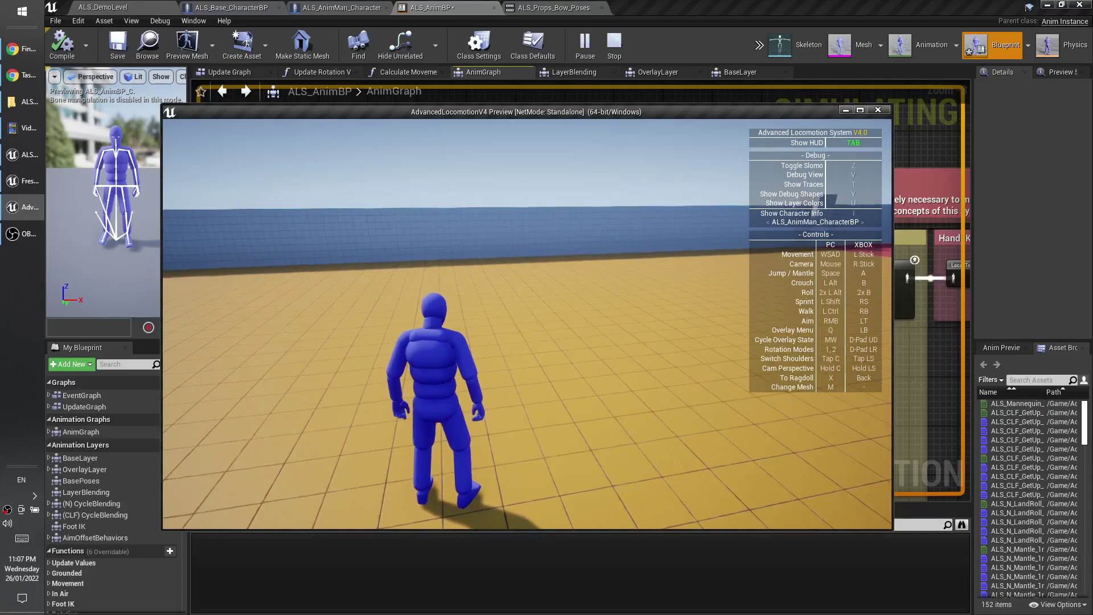
pyautogui.press('w')
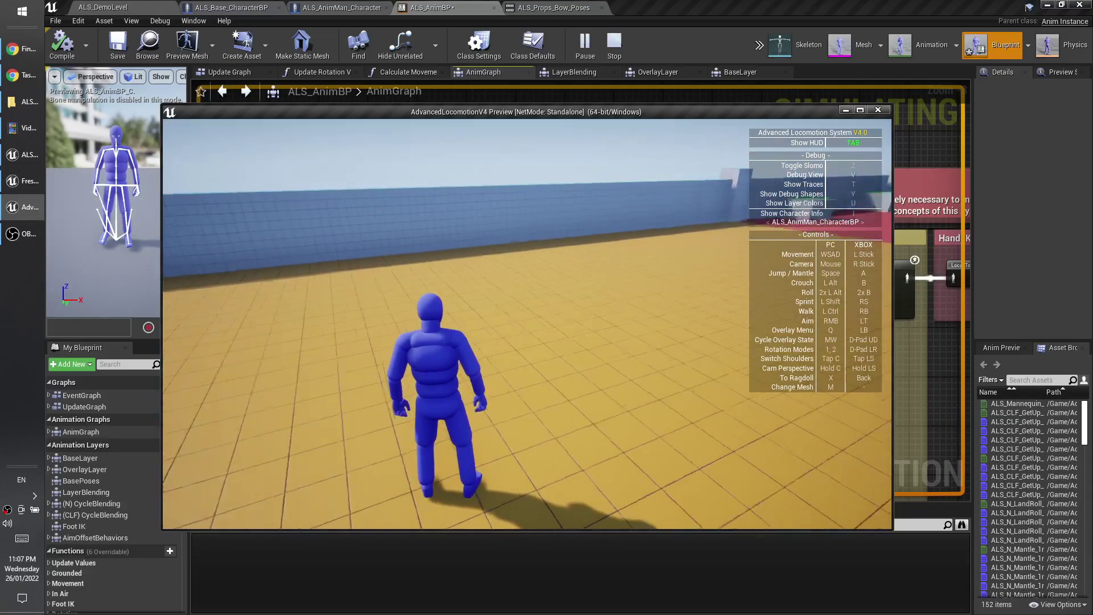
pyautogui.press('w')
pyautogui.press('w')
pyautogui.press('w')
pyautogui.press('w')
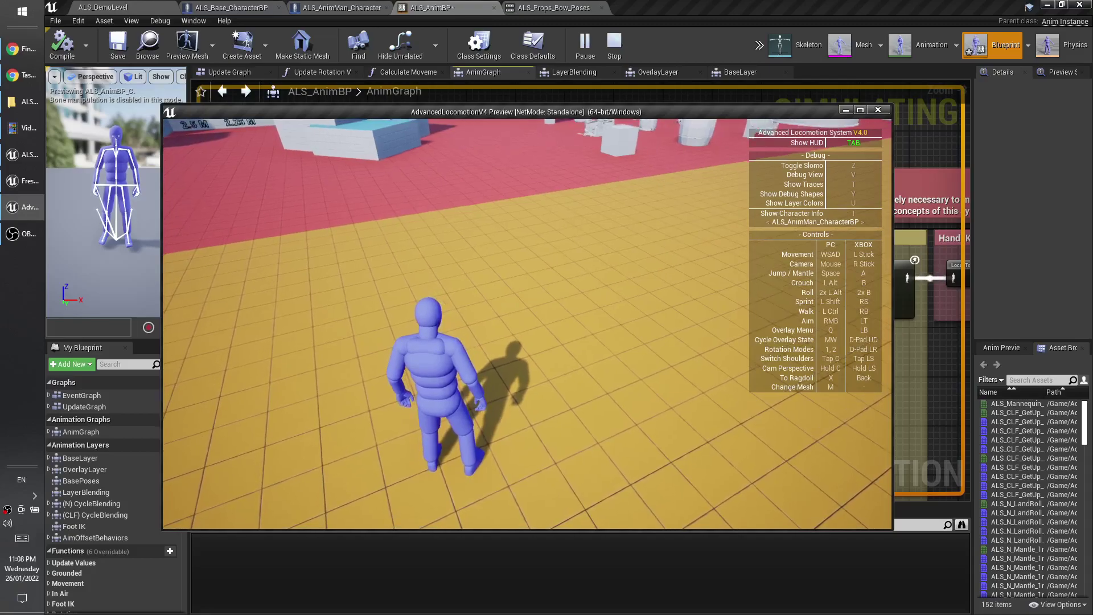
pyautogui.press('w')
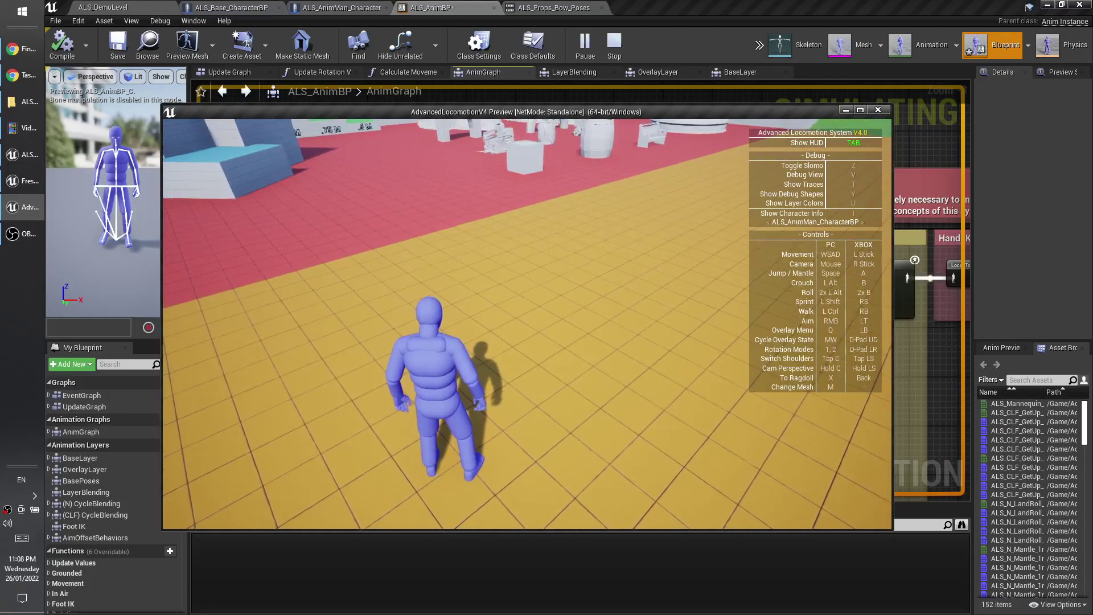
pyautogui.press('w')
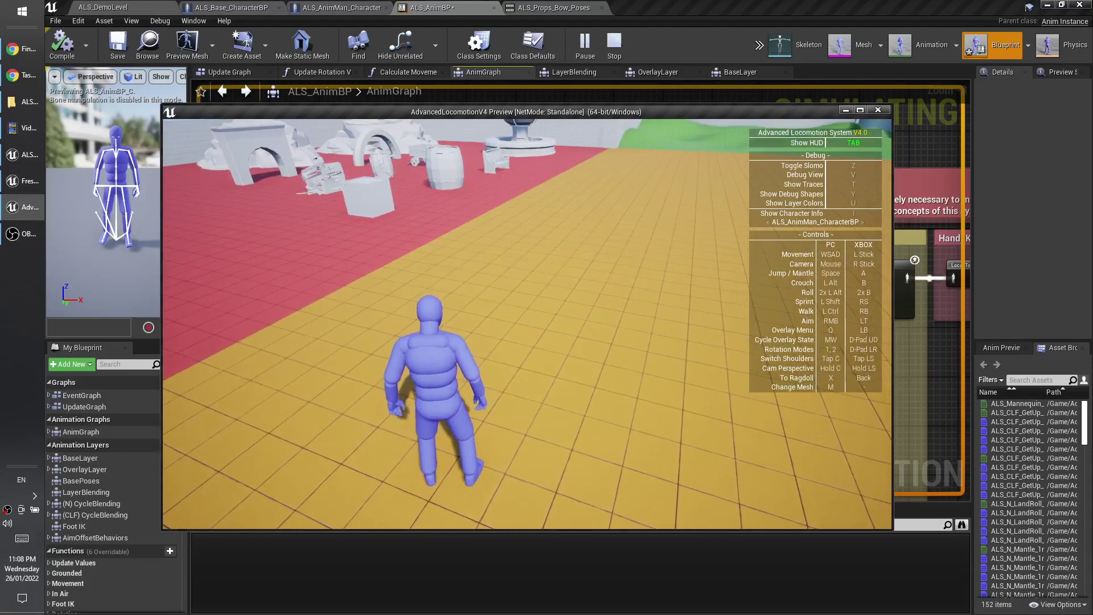
pyautogui.press('w')
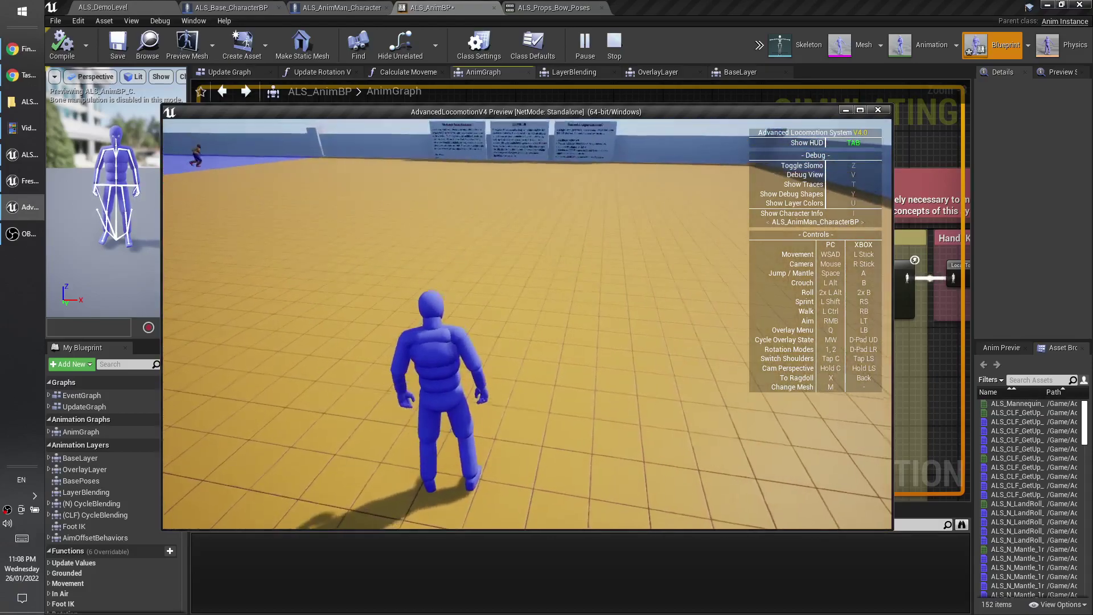
# Run the character forward while changing the camera direction to examine its foot movement, and end the standalone preview.
pyautogui.press('w')
pyautogui.press('w')
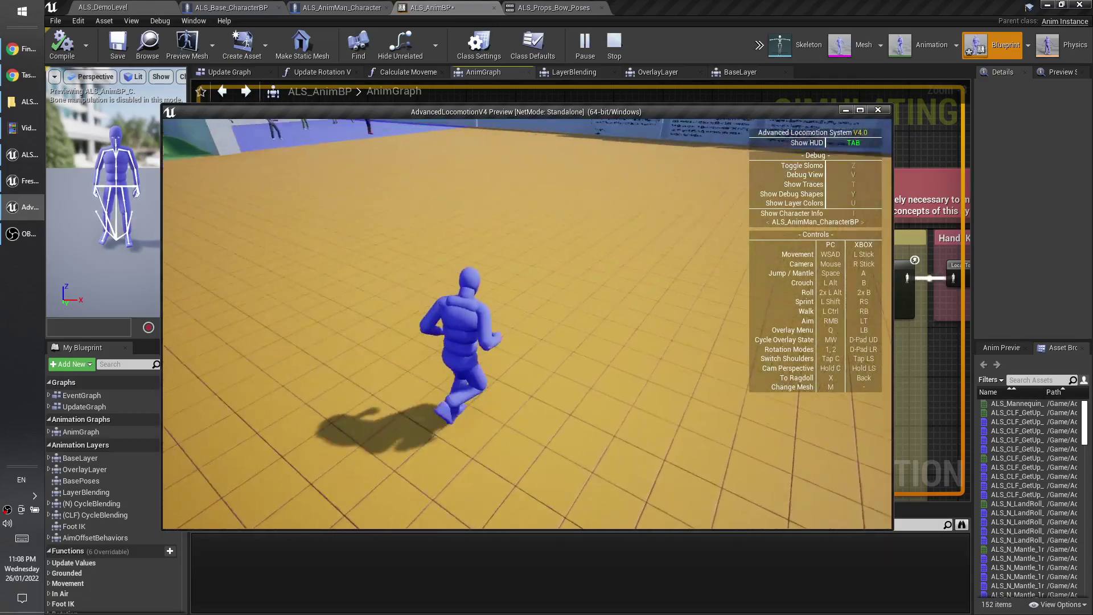
pyautogui.press('w')
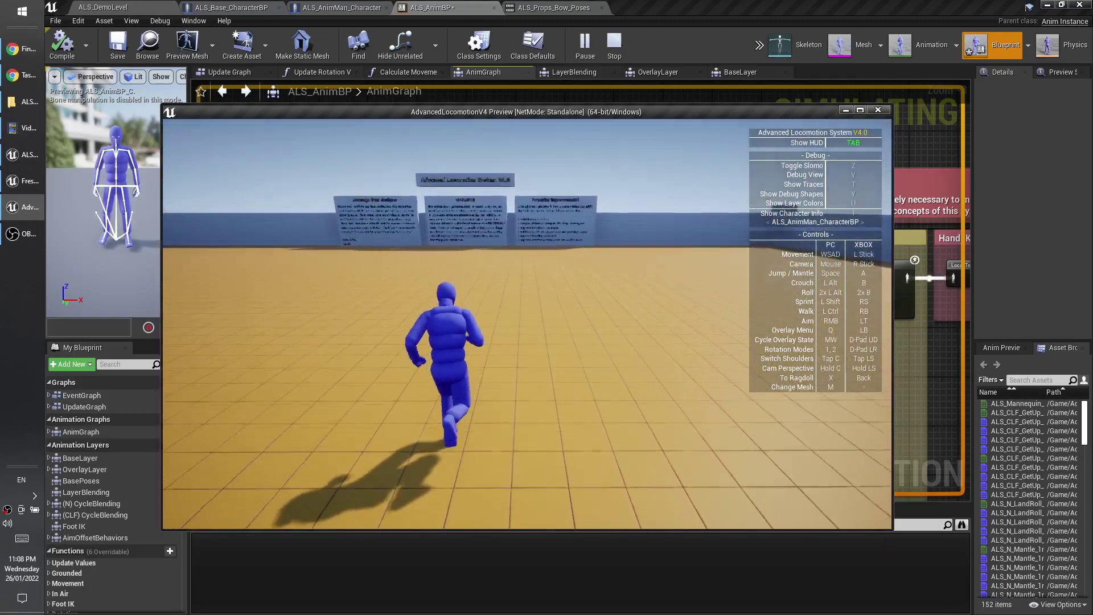
pyautogui.press('w')
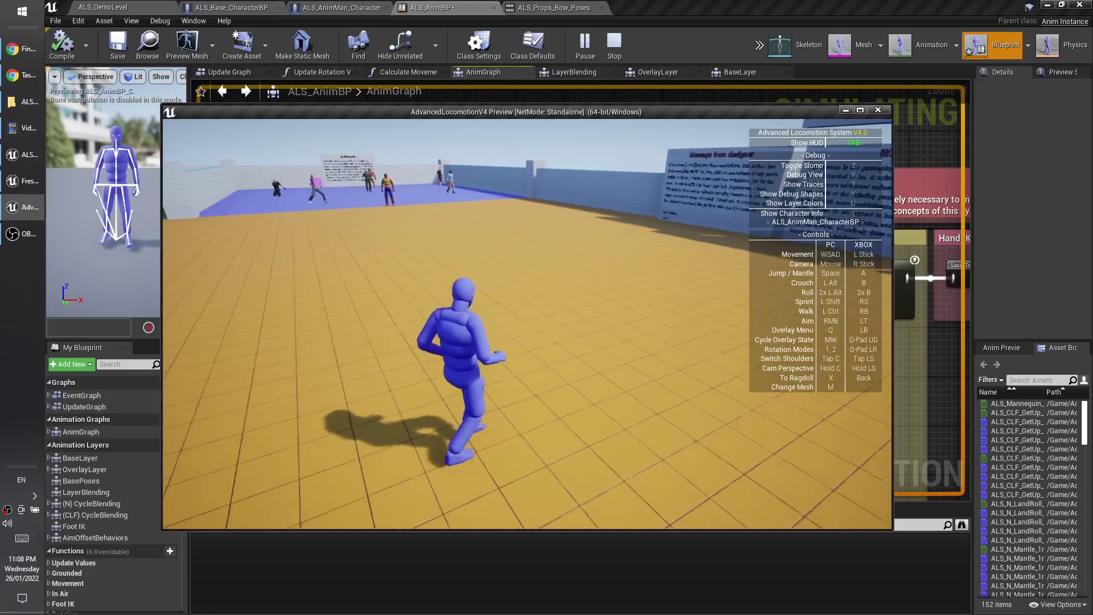
pyautogui.press('Escape')
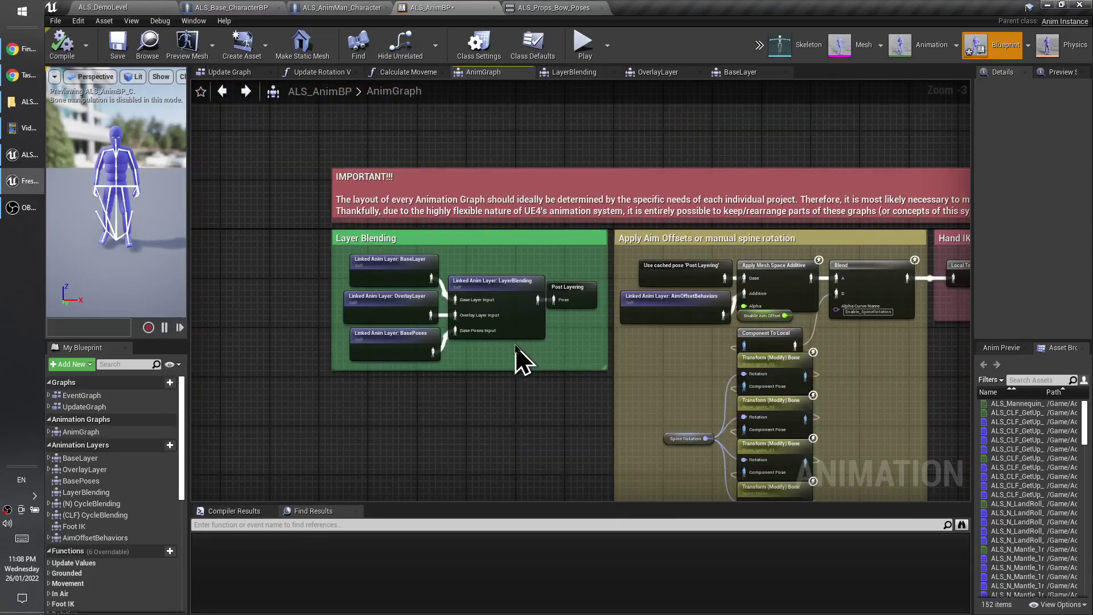
# Open the BaseLayer graph from the Layer Blending section and enter its (N) Locomotion States state machine.
pyautogui.scroll(-2, 512, 350)
pyautogui.scroll(5, 495, 336)
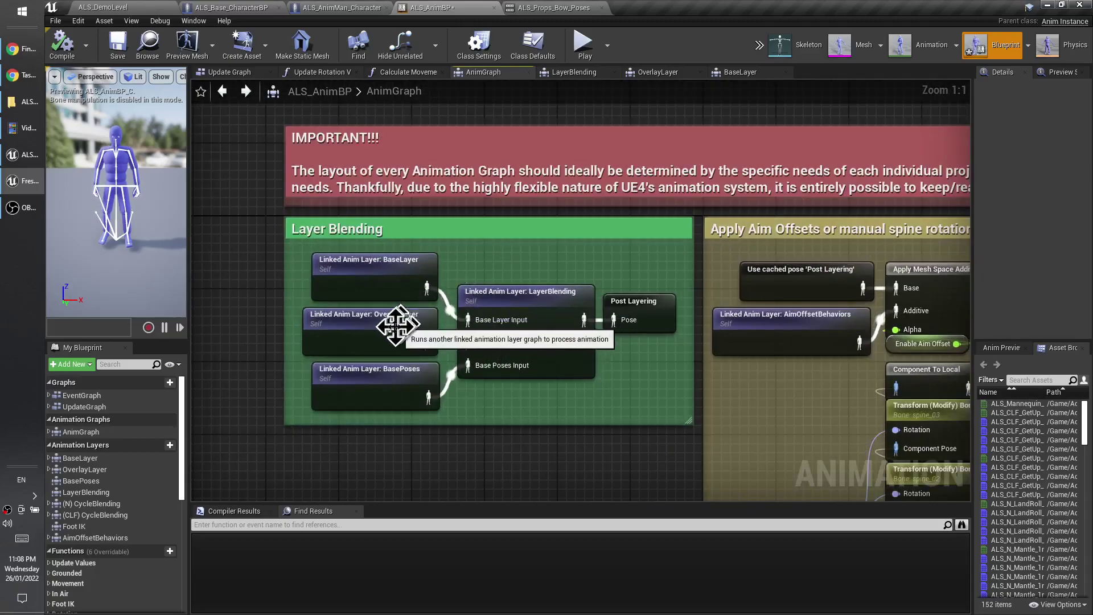
pyautogui.doubleClick(368, 279)
pyautogui.moveTo(390, 273); pyautogui.dragTo(498, 285, button='right')
pyautogui.scroll(3, 493, 280)
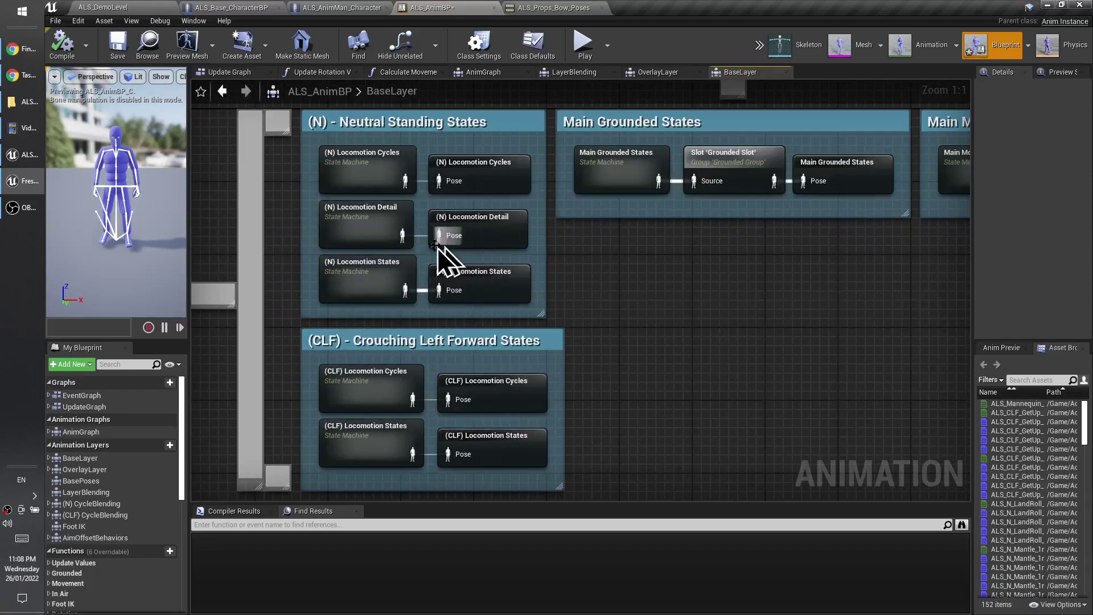
pyautogui.doubleClick(353, 291)
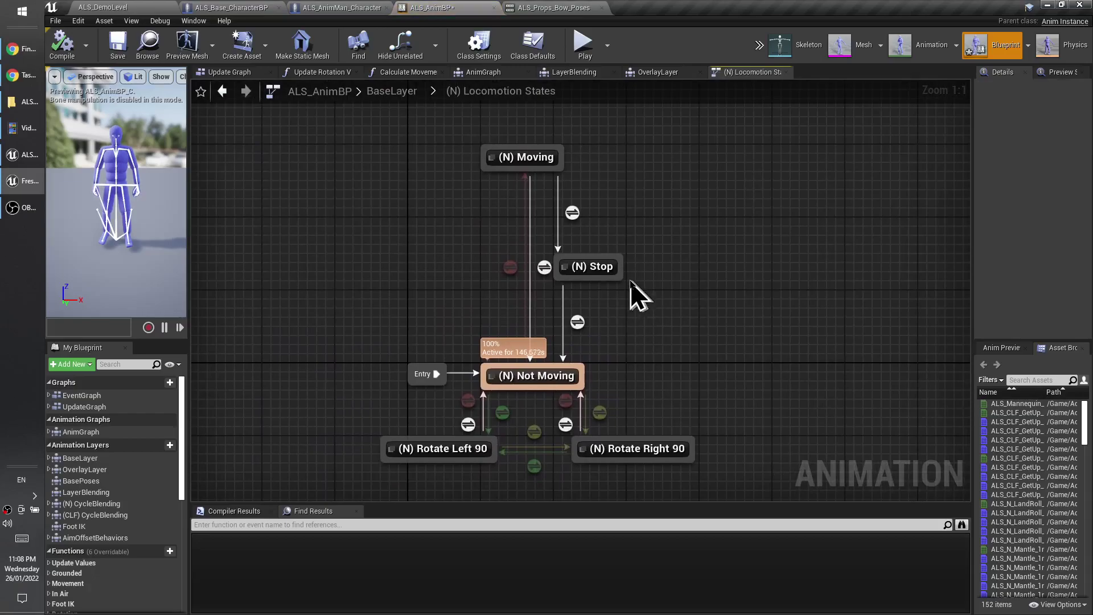
# Open the (N) Stop state's (N) Stop States machine and examine the Foot Down and Foot Up branches for locking and planting feet.
pyautogui.doubleClick(587, 265)
pyautogui.doubleClick(589, 330)
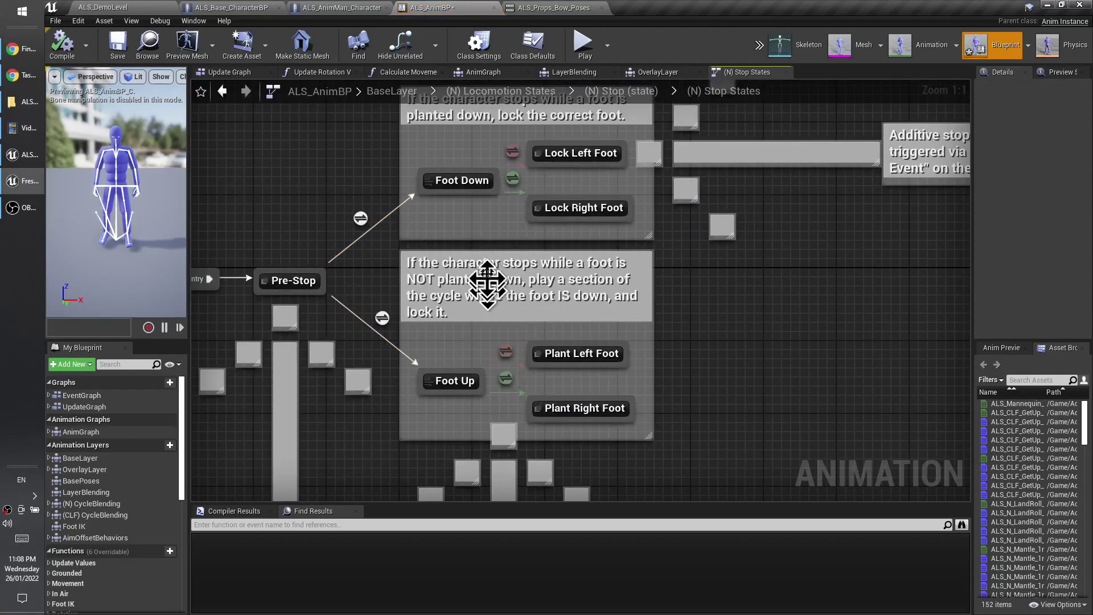
pyautogui.moveTo(520, 225); pyautogui.dragTo(496, 263, button='right')
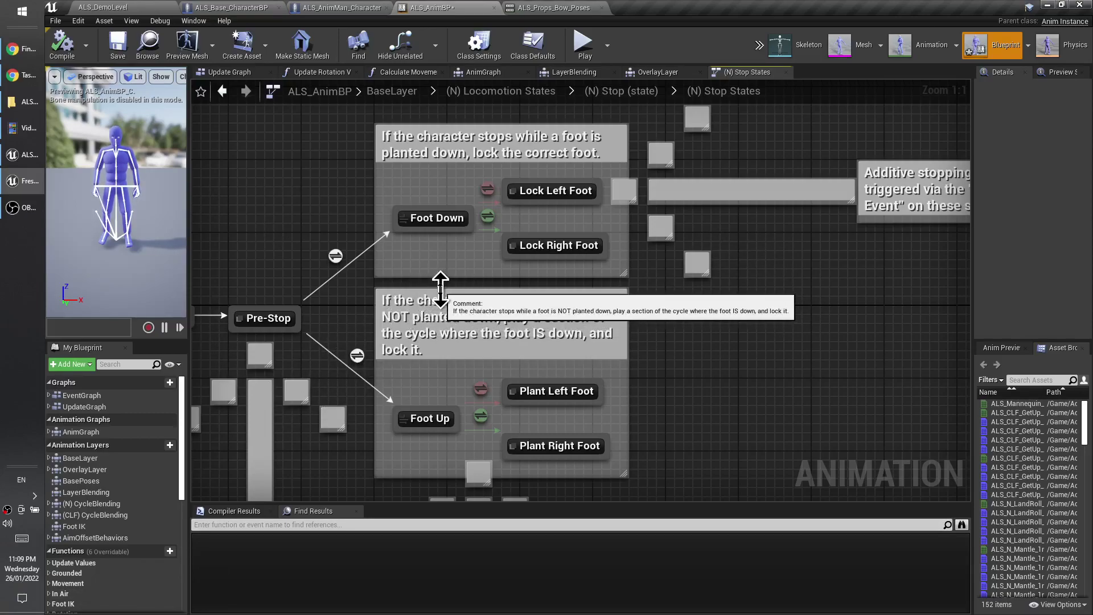
pyautogui.scroll(-2, 452, 345)
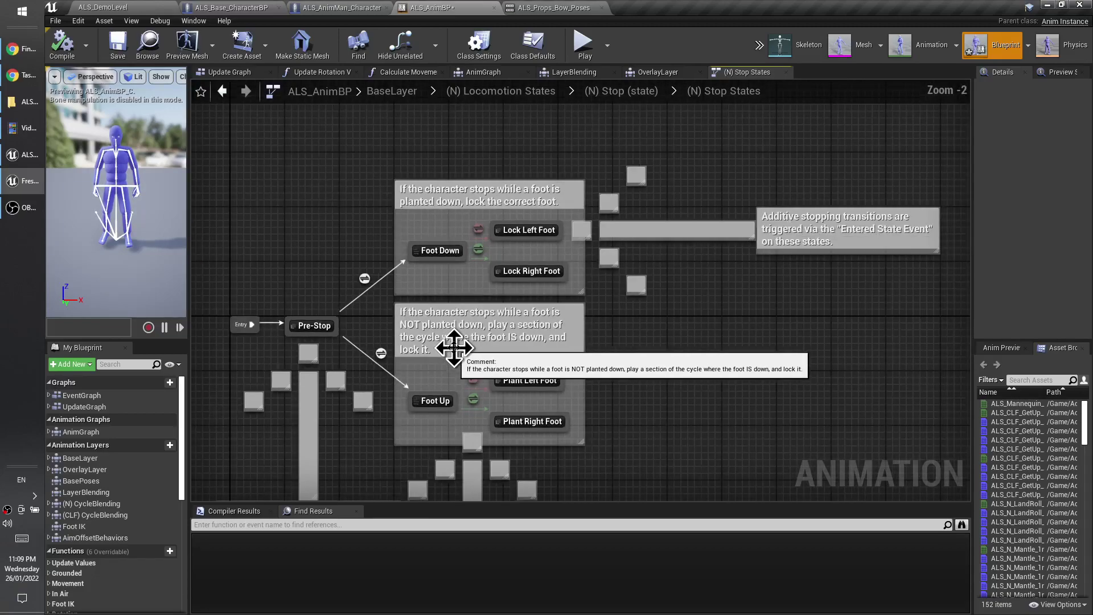
pyautogui.scroll(-1, 455, 353)
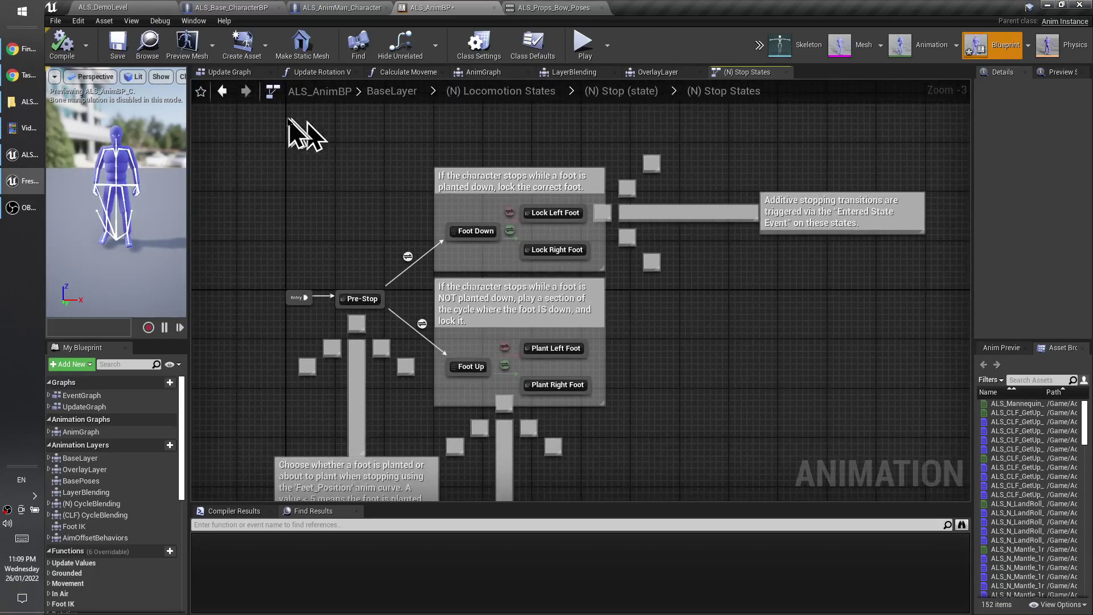
# Return from the stop states to the BaseLayer graph and its (N) Neutral Standing States section.
pyautogui.click(222, 92)
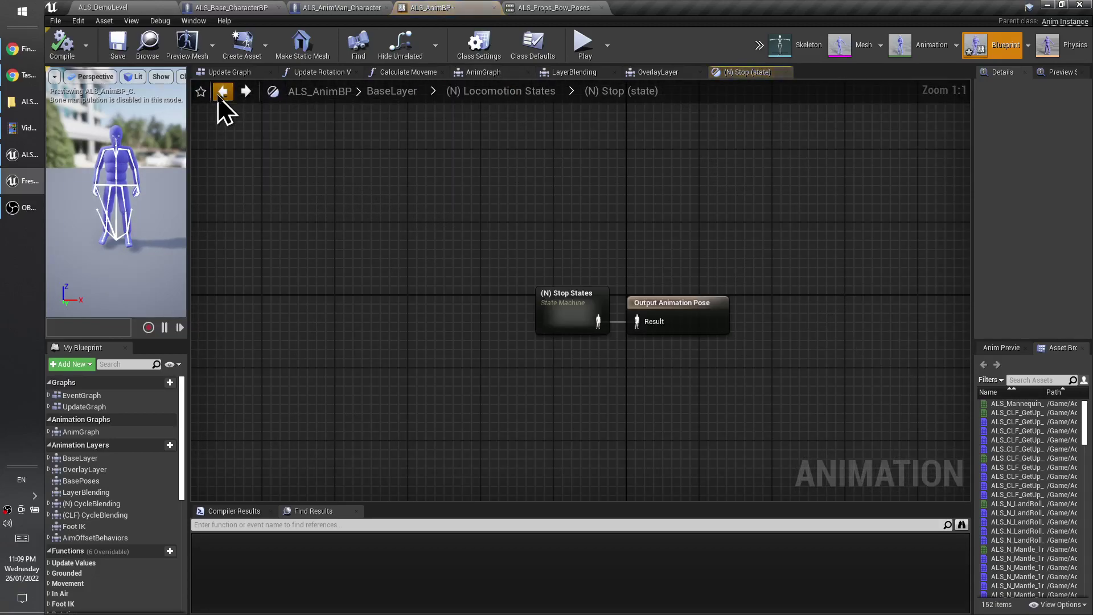
pyautogui.click(222, 92)
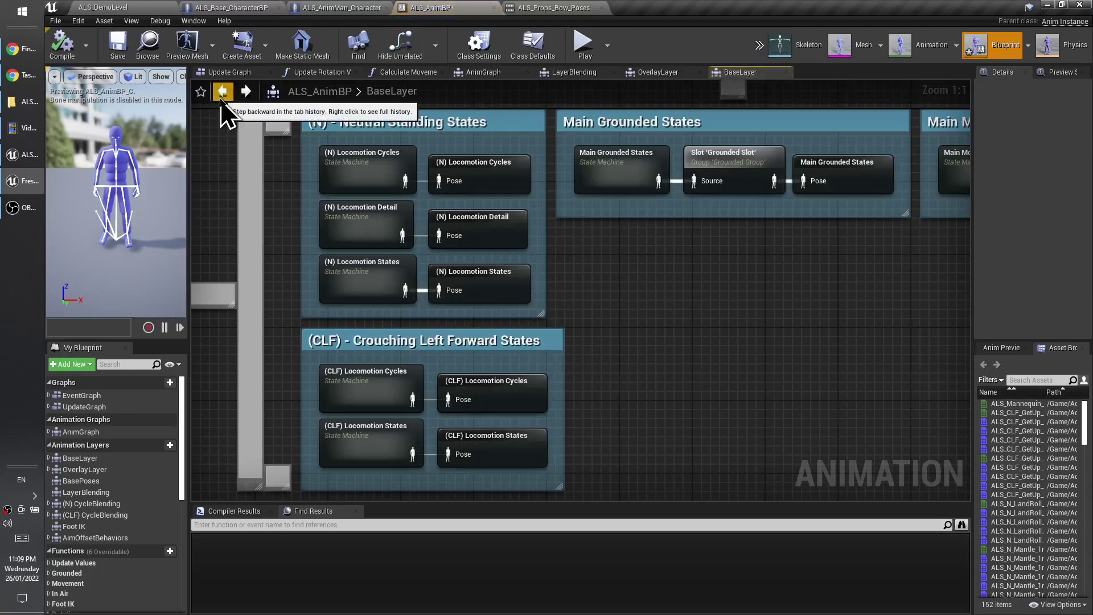
pyautogui.moveTo(337, 302); pyautogui.dragTo(394, 331, button='right')
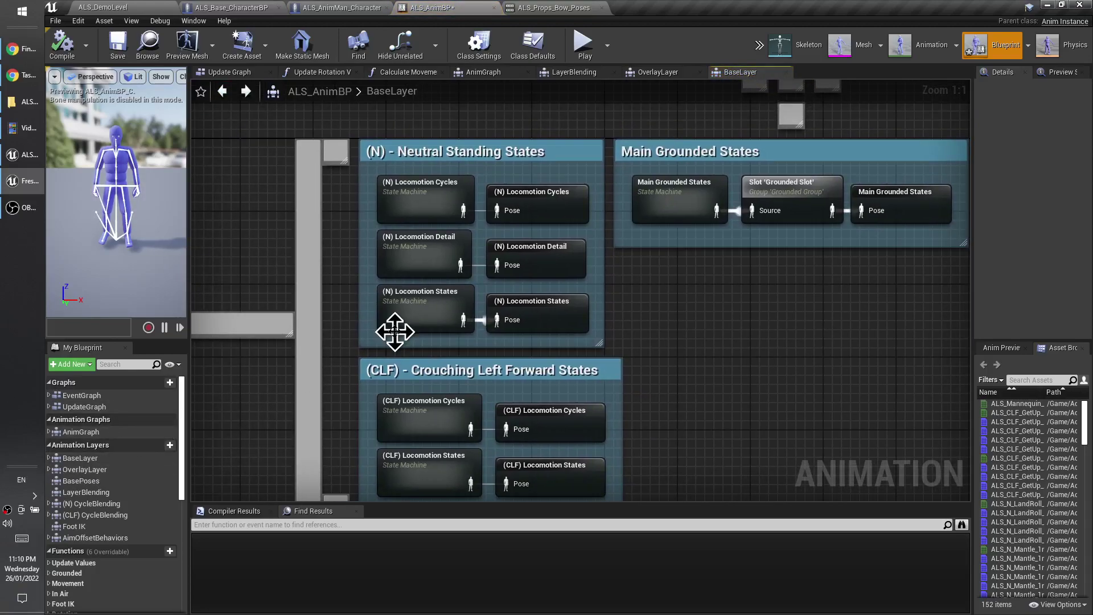
# Switch to ALS_DemoLevel, play it in the level viewport and take control of the character.
pyautogui.click(122, 8)
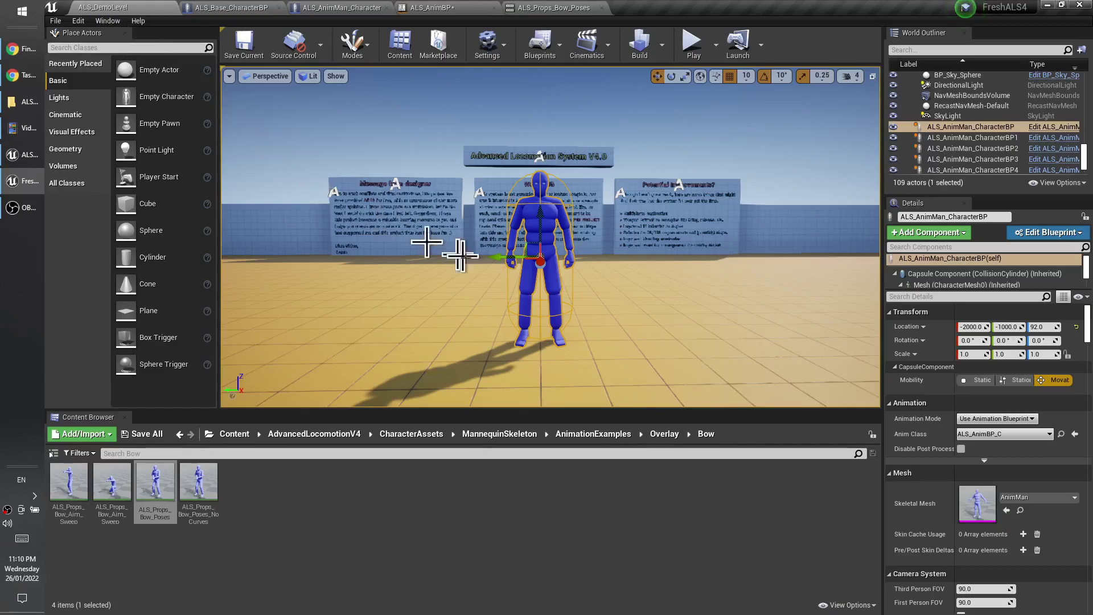
pyautogui.moveTo(518, 289); pyautogui.dragTo(544, 310, button='right')
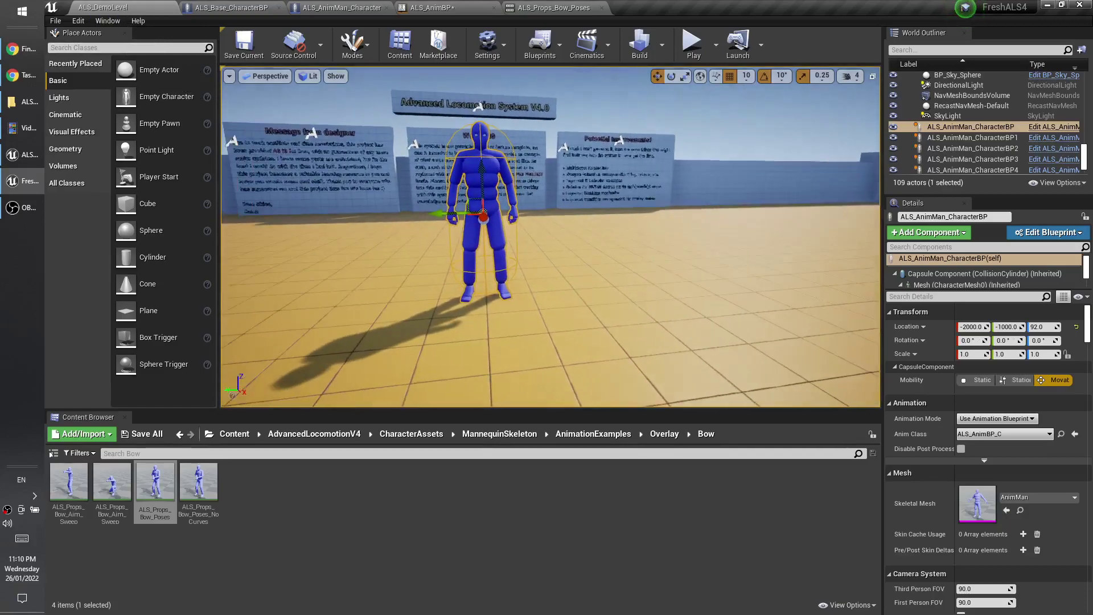
pyautogui.hotkey('alt', 'p')
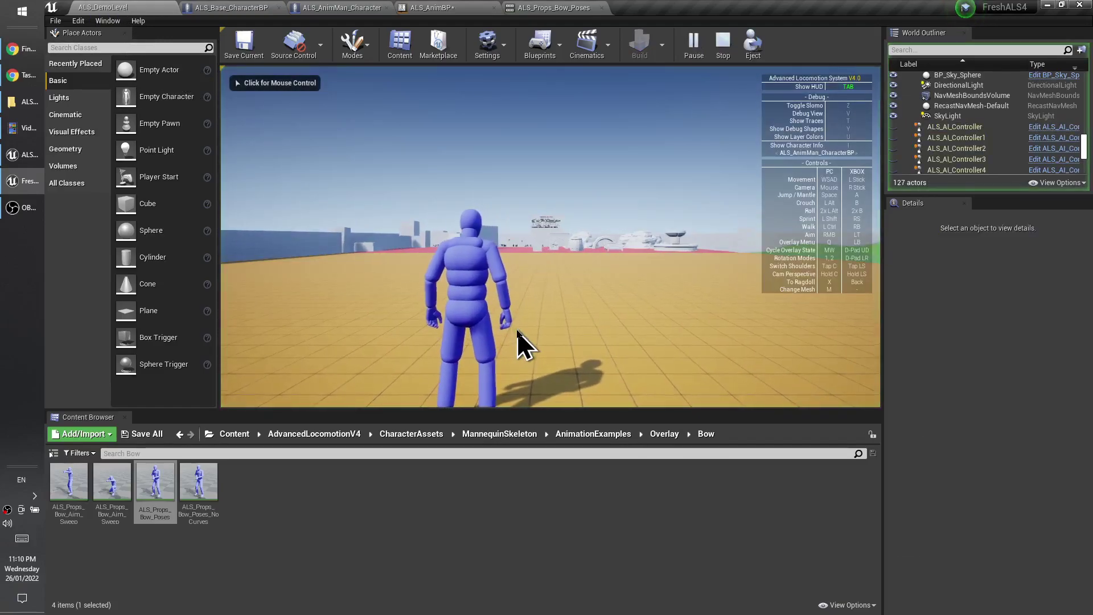
pyautogui.click(603, 317)
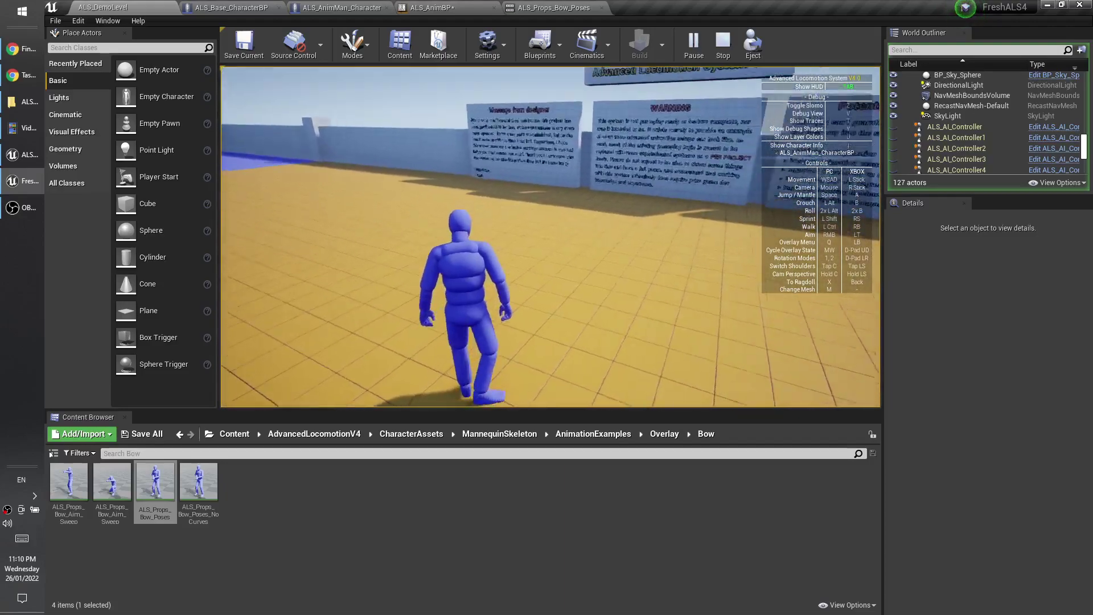
# Equip the character with the Rifle overlay, aim, and toggle crouching while aiming.
pyautogui.press('q')
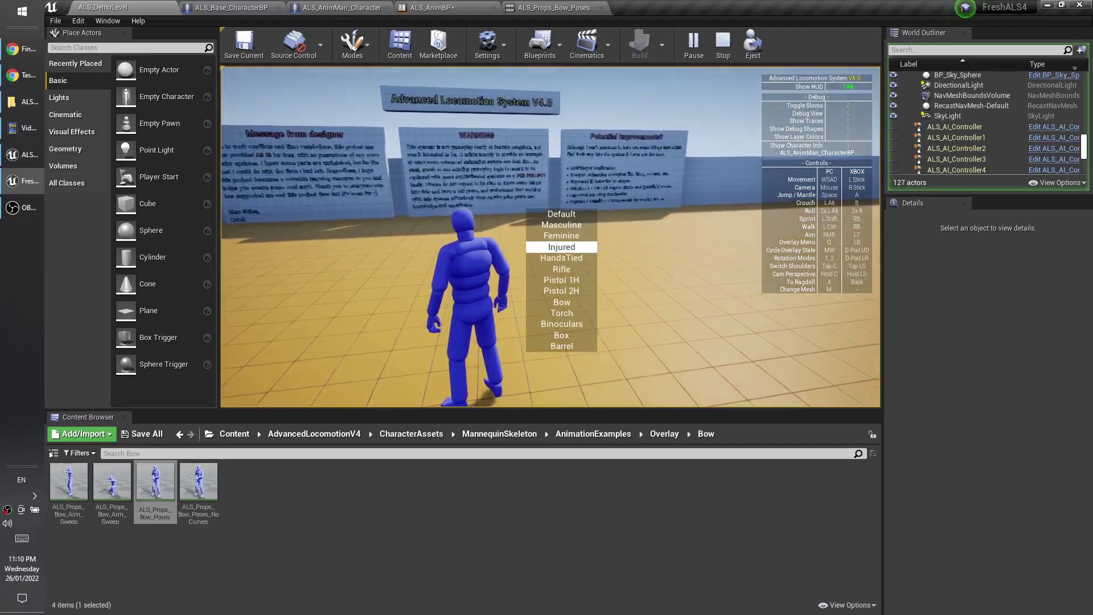
pyautogui.scroll(-1, 550, 237)
pyautogui.moveTo(550, 236); pyautogui.dragTo(398, 257, button='right')
pyautogui.press('alt')
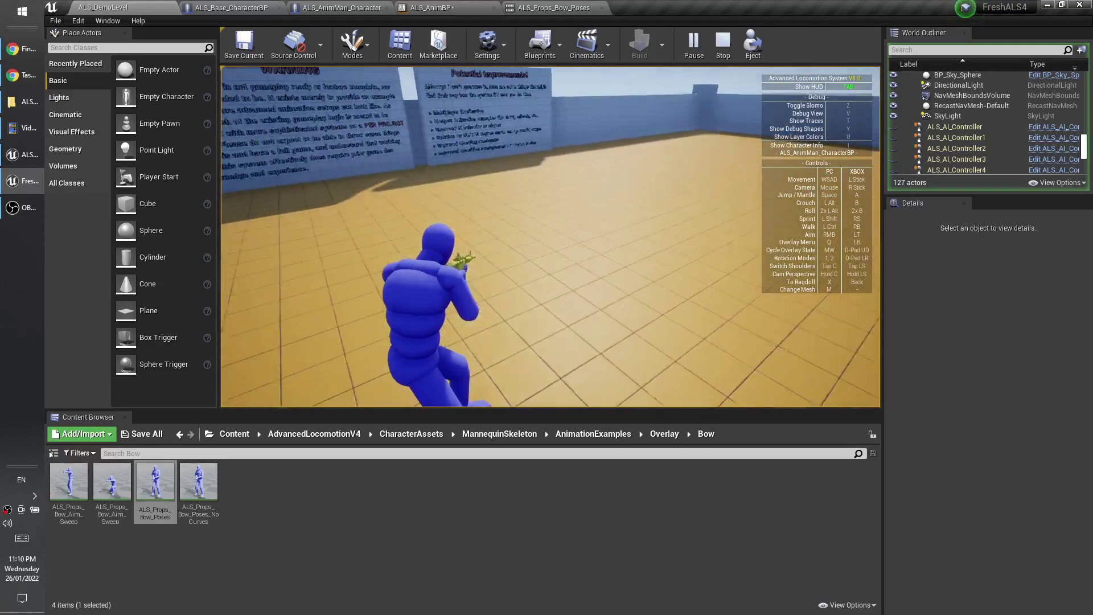
pyautogui.press('alt')
# Turn on Debug View, move the rifle-holding character in different directions to examine its poses, and stop the play session.
pyautogui.press('v')
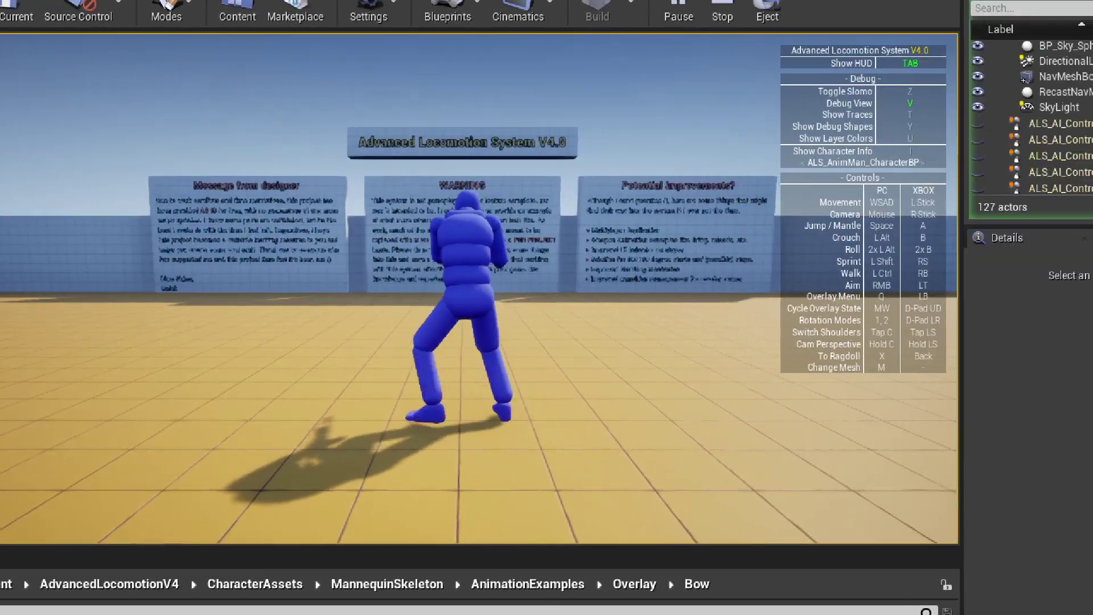
pyautogui.press('d')
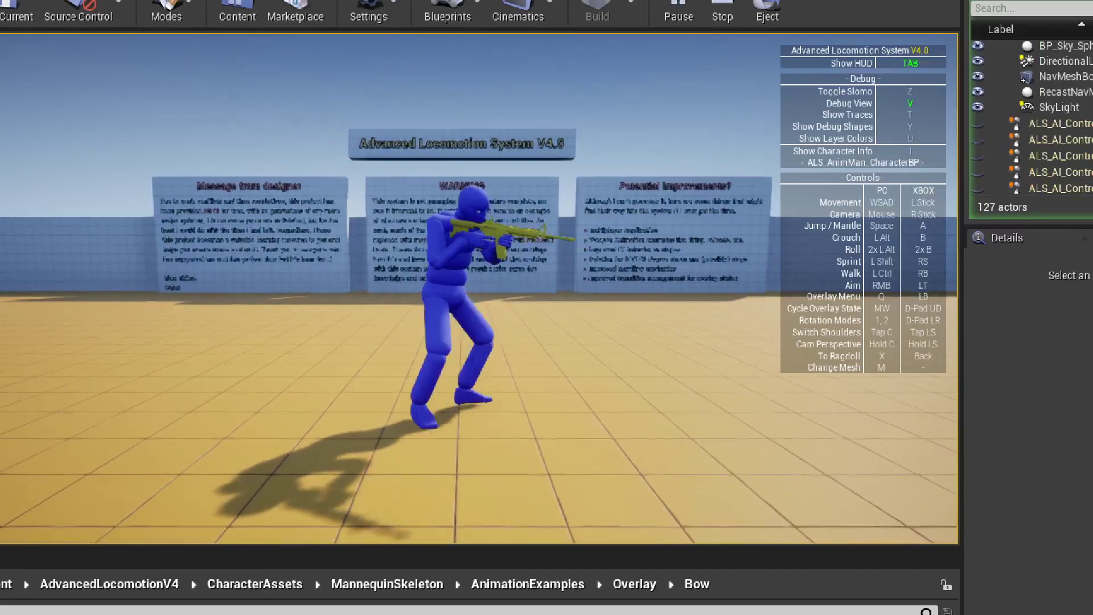
pyautogui.press('s')
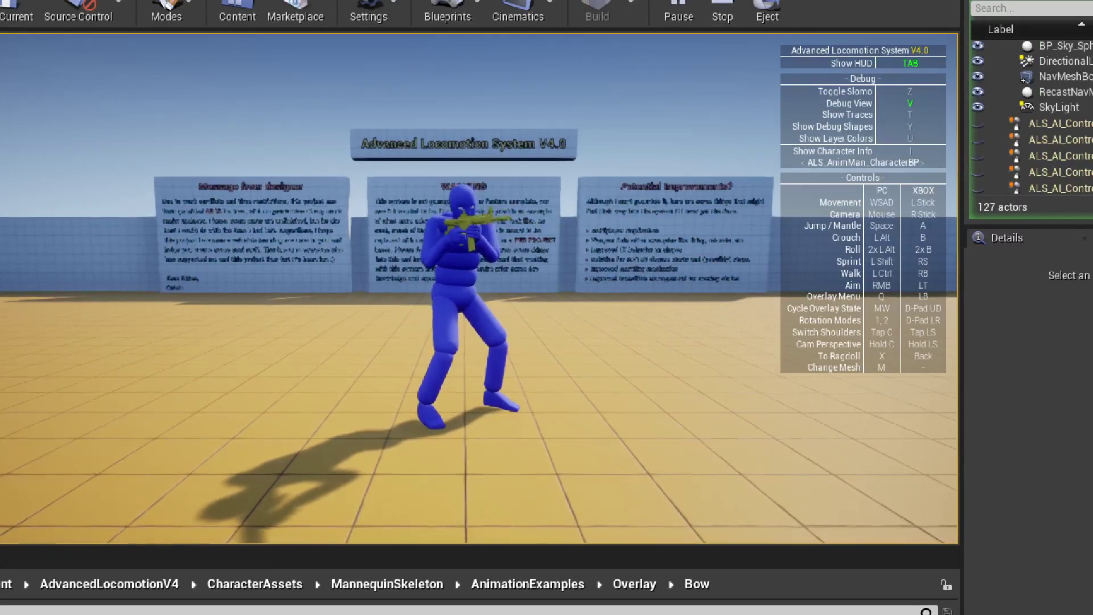
pyautogui.press('a')
pyautogui.press('w')
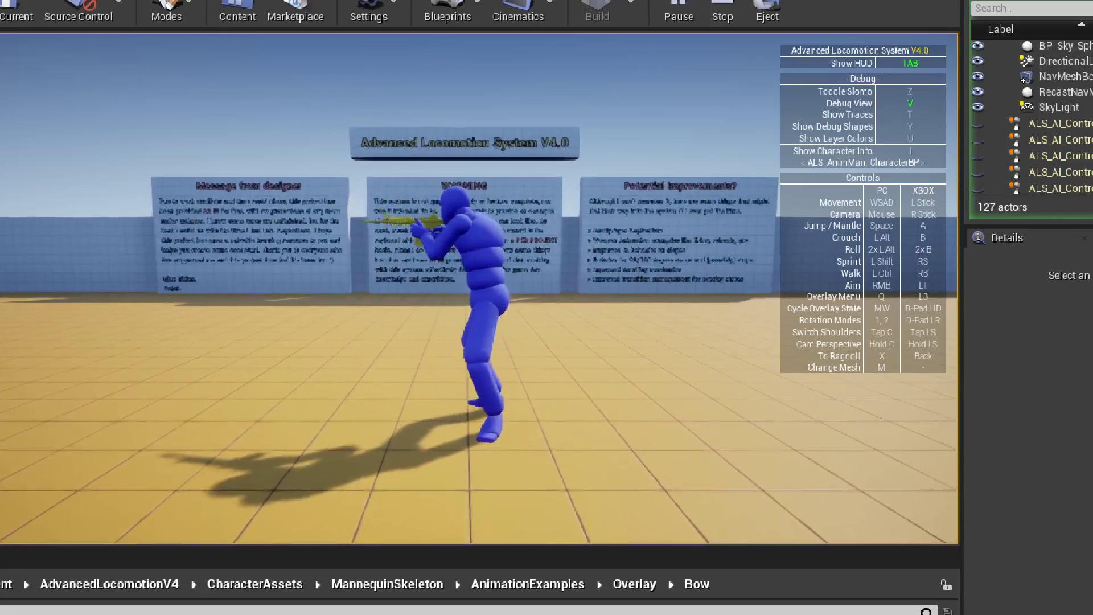
pyautogui.press('a')
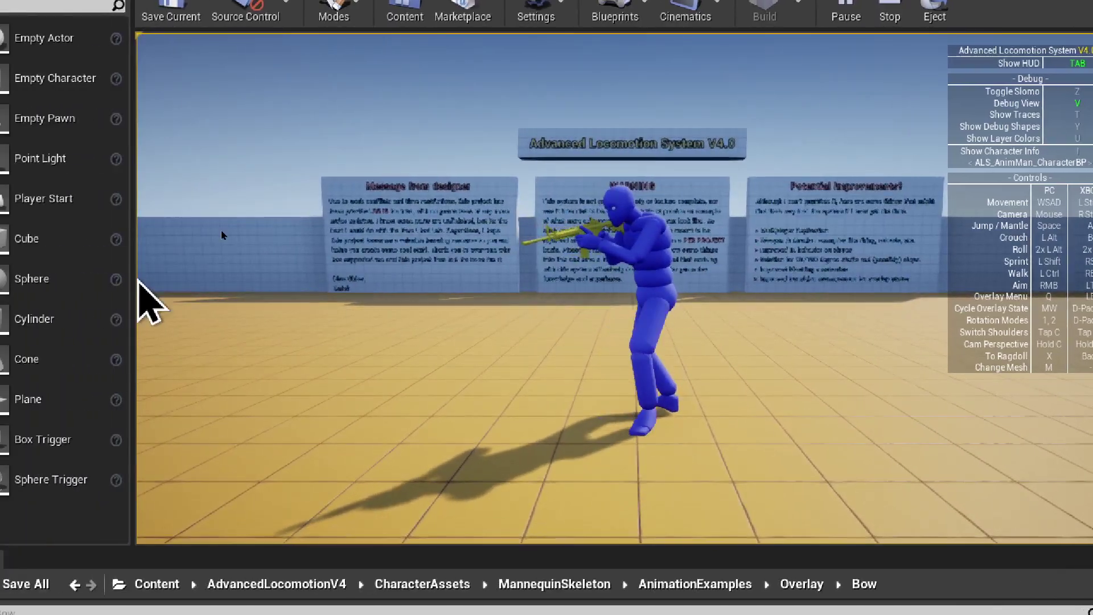
pyautogui.press('Escape')
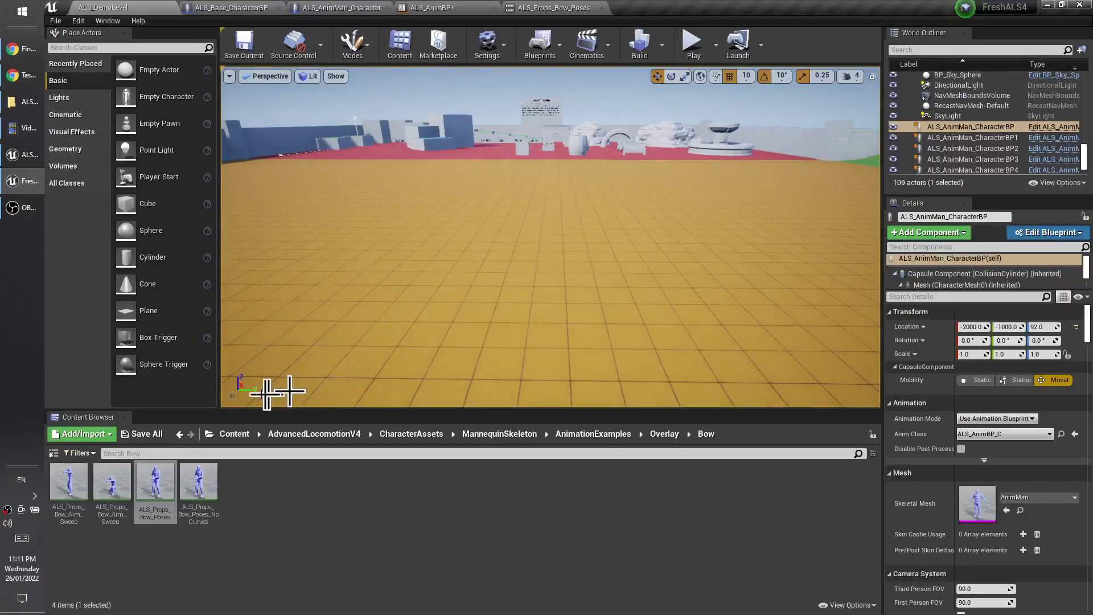
# Return to ALS_AnimBP, open the Update Graph and select the Update Foot IK node in the Do Every Frame section.
pyautogui.click(448, 8)
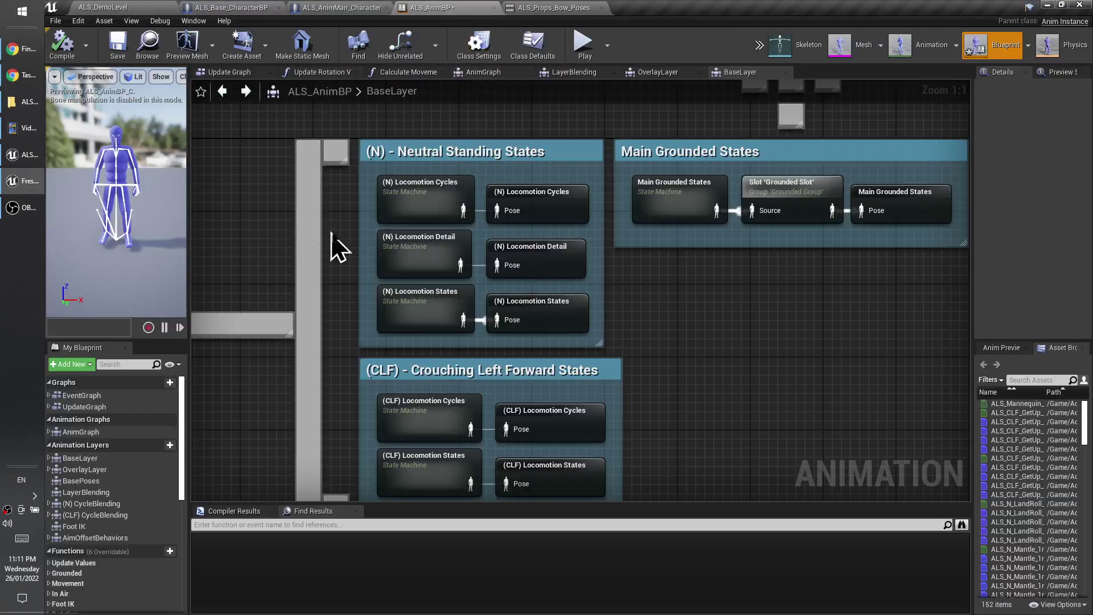
pyautogui.click(222, 92)
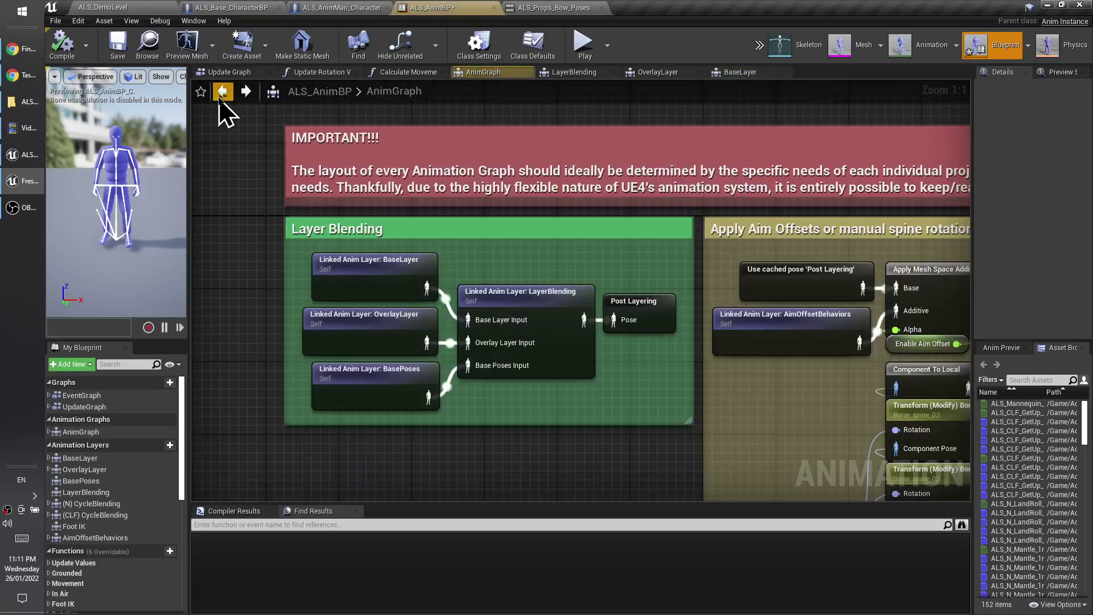
pyautogui.doubleClick(130, 406)
pyautogui.scroll(7, 472, 316)
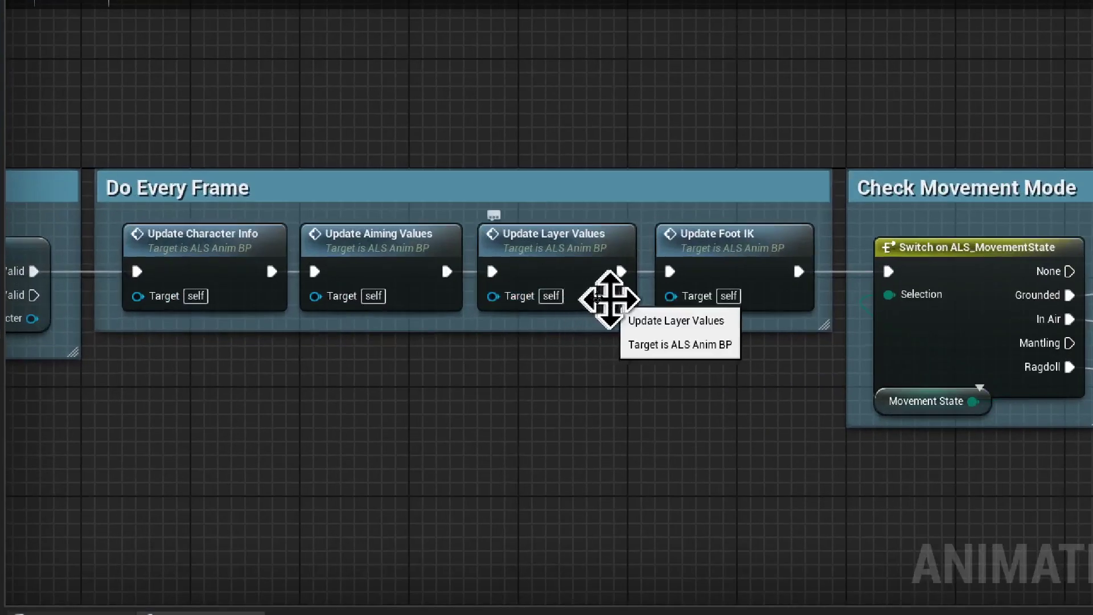
pyautogui.click(654, 272)
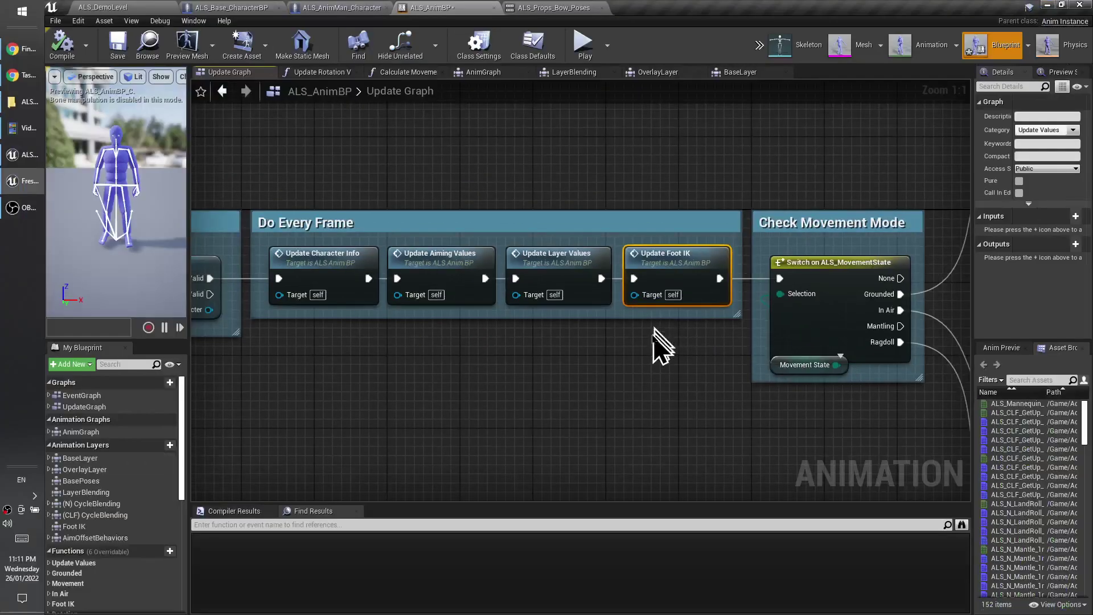
# Examine the Check Movement Mode switch and its on-ground, in-air and ragdolling branches in the Update Graph.
pyautogui.moveTo(654, 341); pyautogui.dragTo(378, 293, button='right')
pyautogui.scroll(-2, 463, 415)
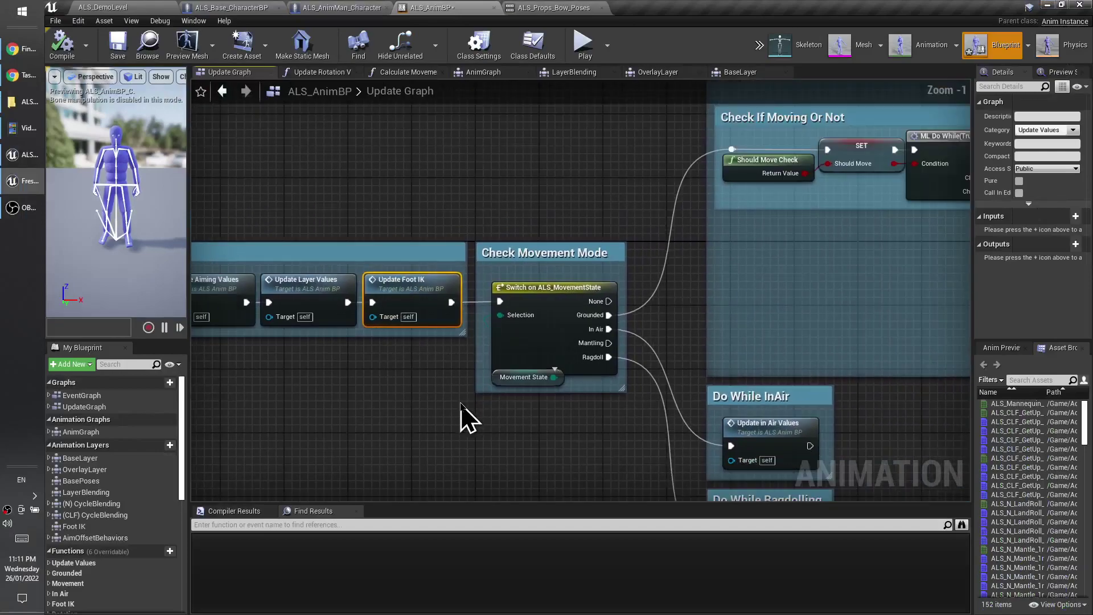
pyautogui.moveTo(634, 414); pyautogui.dragTo(107, 407, button='right')
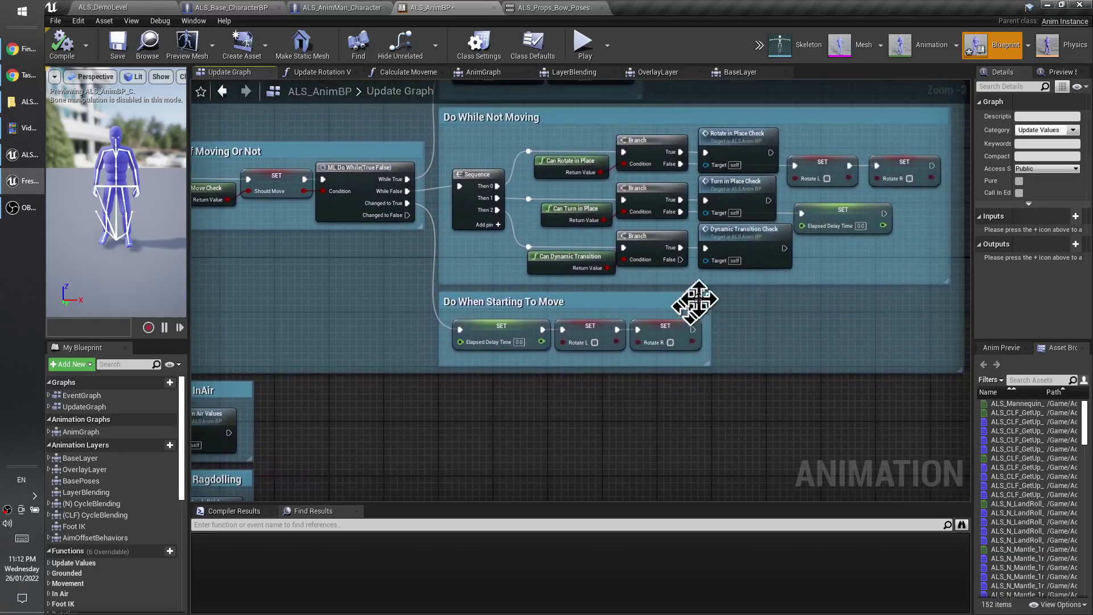
pyautogui.moveTo(649, 281); pyautogui.dragTo(784, 362, button='right')
pyautogui.scroll(-2, 571, 361)
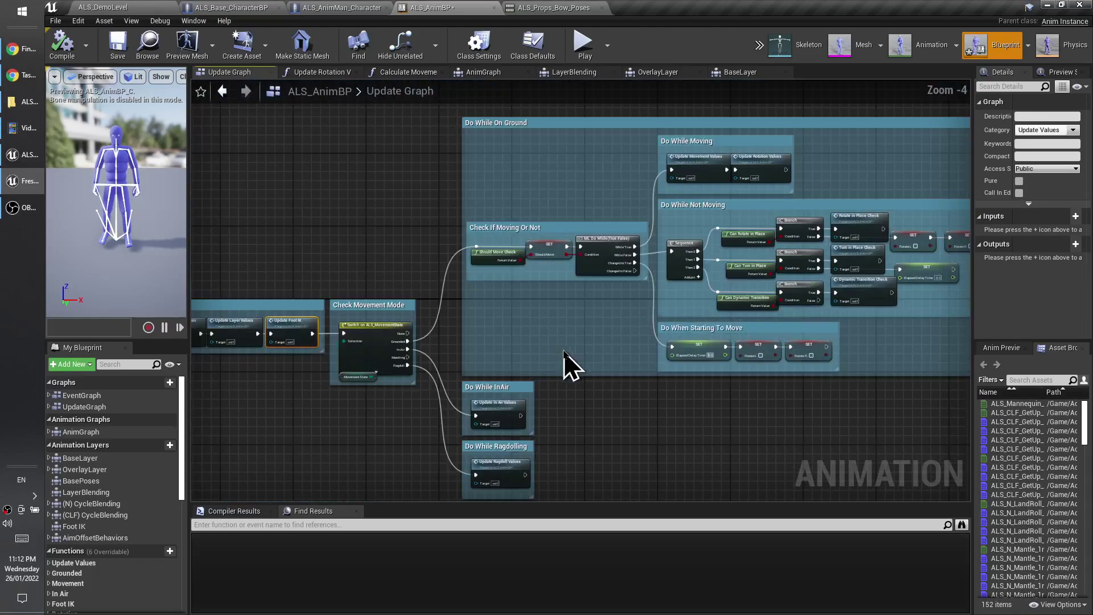
pyautogui.moveTo(370, 365); pyautogui.dragTo(403, 369, button='right')
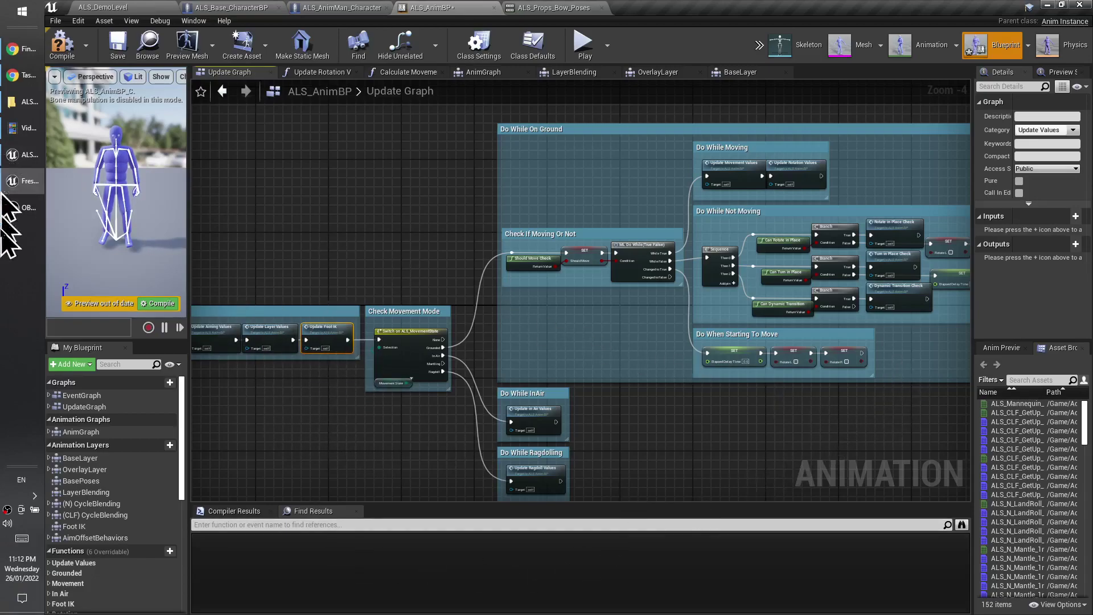
# Switch to the other Unreal project's ALS_AnimBP and examine the Update Foot IK node beside Check Movement Mode in its annotated Update Graph.
pyautogui.click(17, 164)
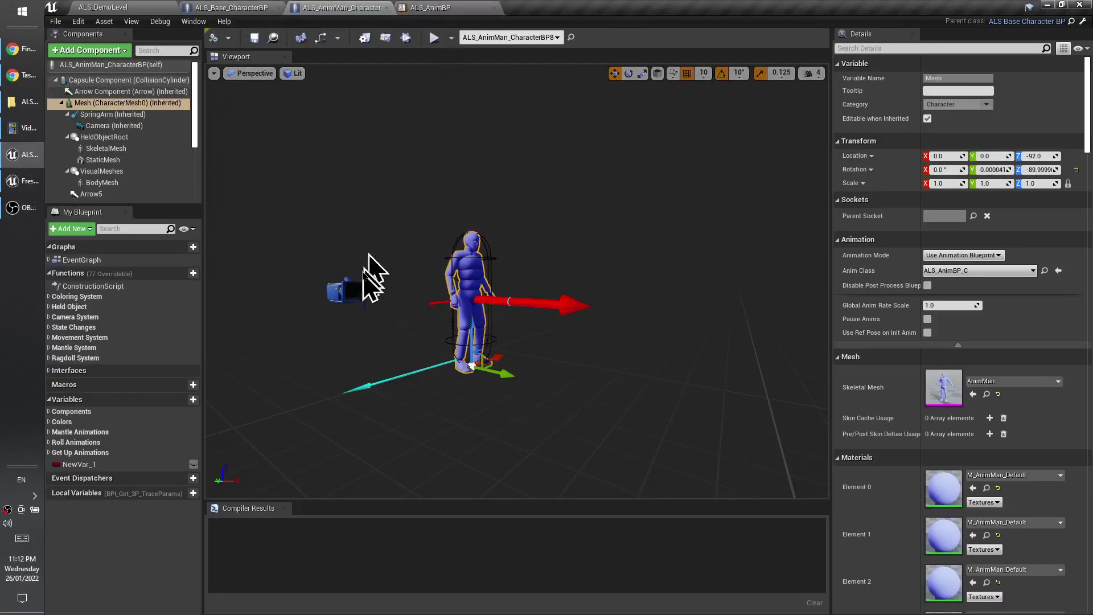
pyautogui.click(425, 11)
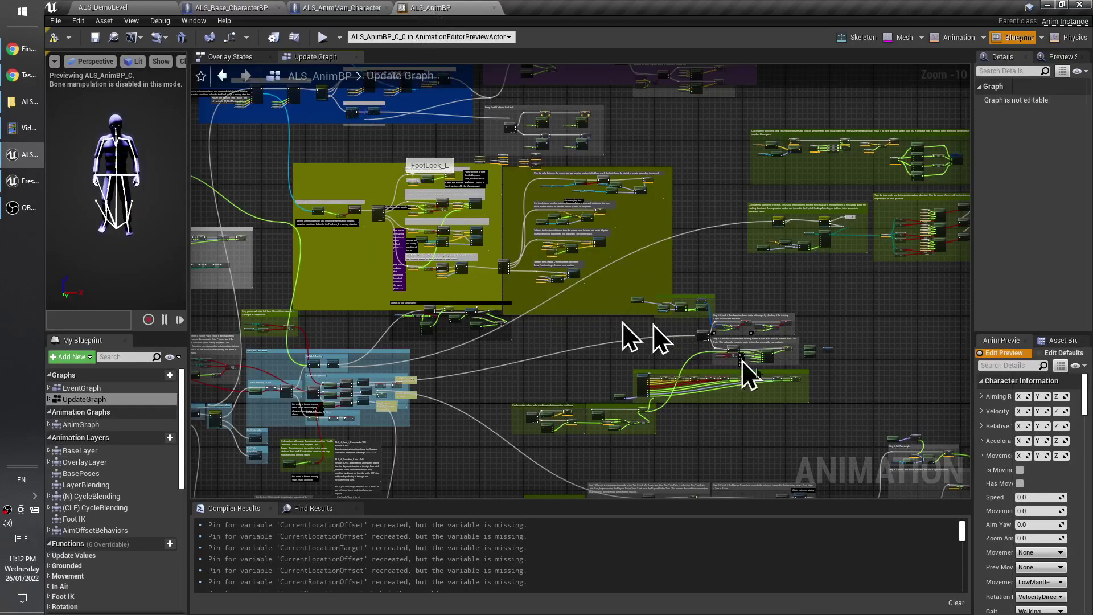
pyautogui.moveTo(427, 378); pyautogui.dragTo(542, 336, button='right')
pyautogui.scroll(4, 455, 347)
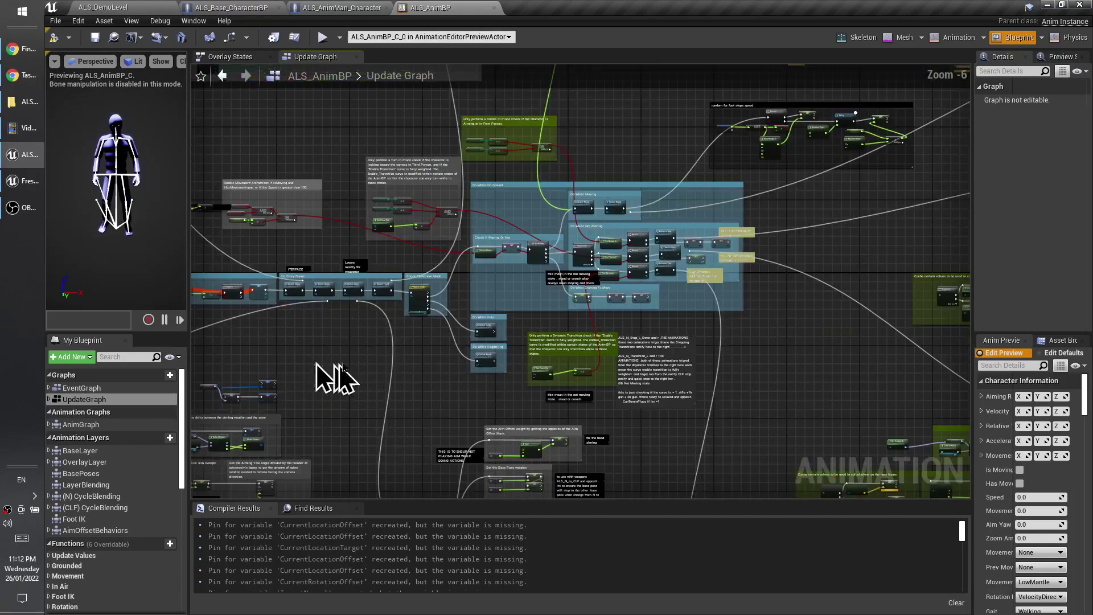
pyautogui.scroll(6, 355, 321)
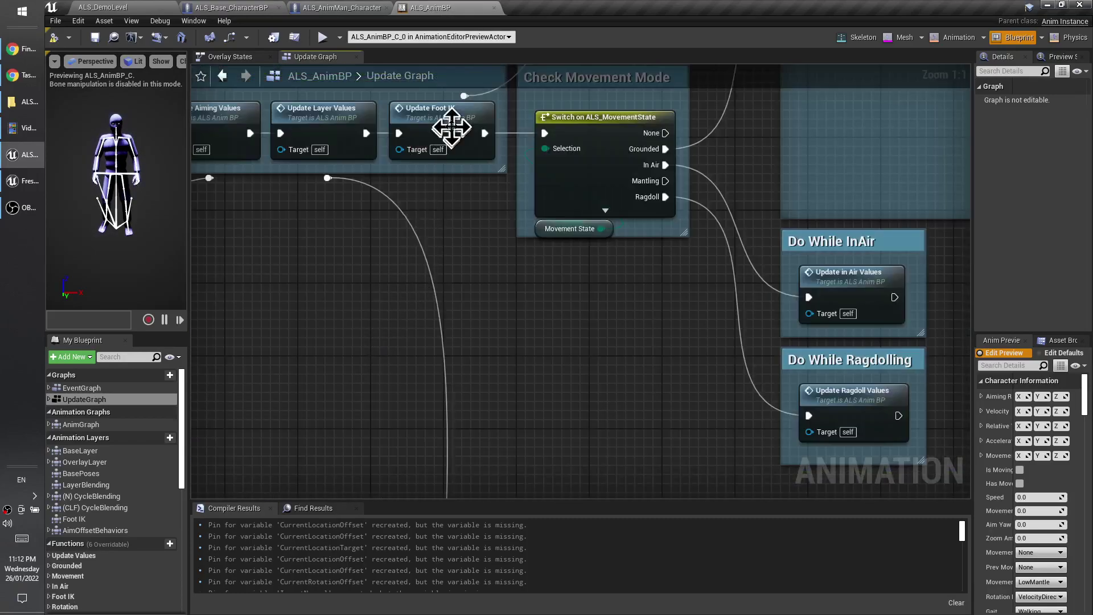
pyautogui.moveTo(443, 213); pyautogui.dragTo(488, 325, button='right')
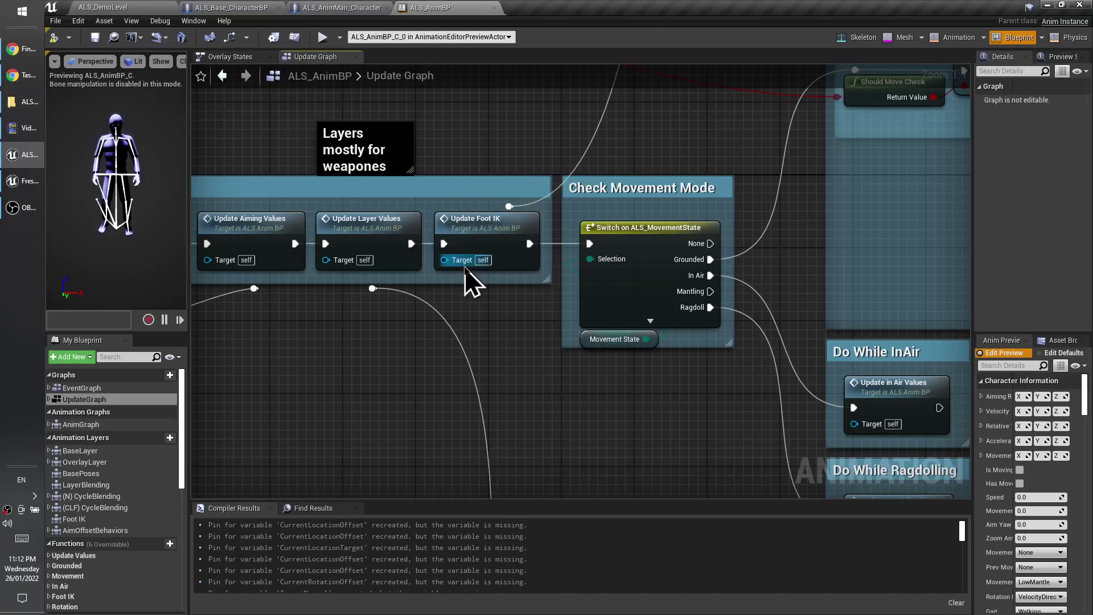
pyautogui.scroll(-3, 479, 393)
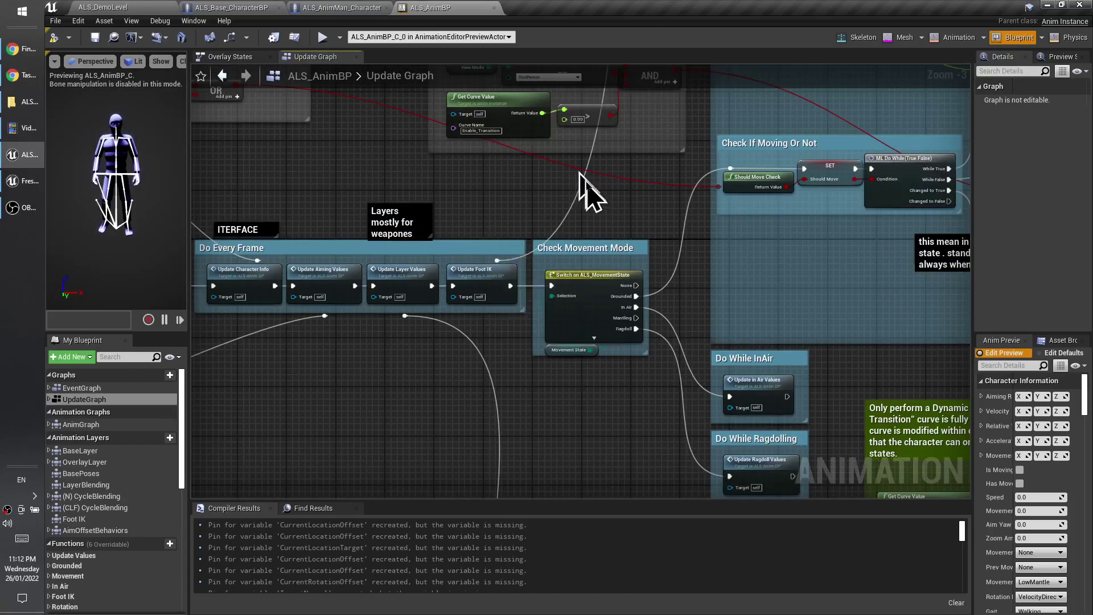
pyautogui.moveTo(600, 166); pyautogui.dragTo(560, 301, button='right')
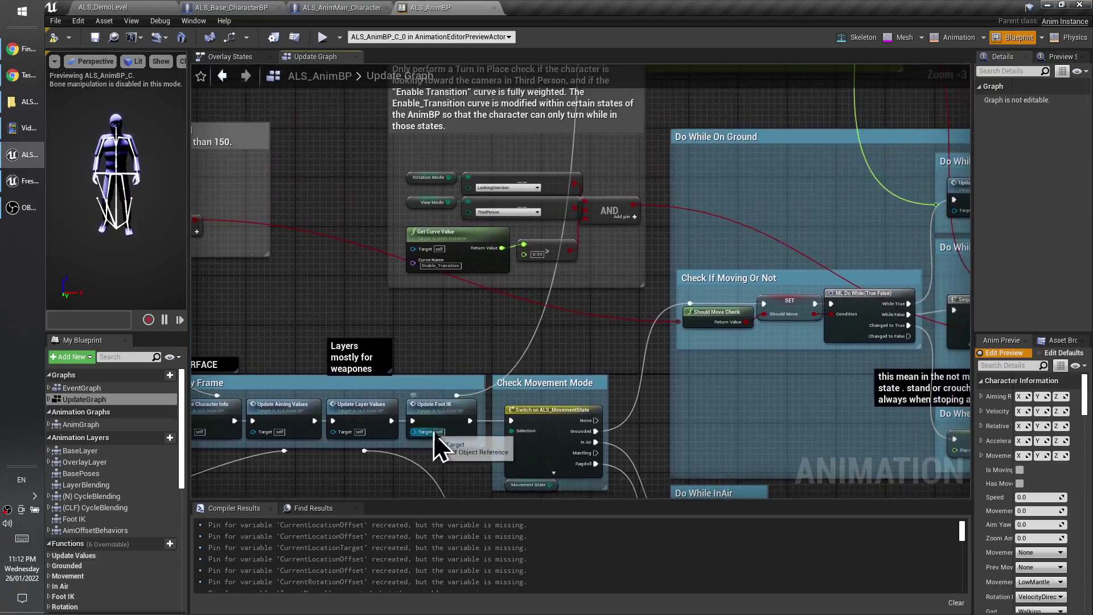
pyautogui.moveTo(603, 194); pyautogui.dragTo(585, 212, button='right')
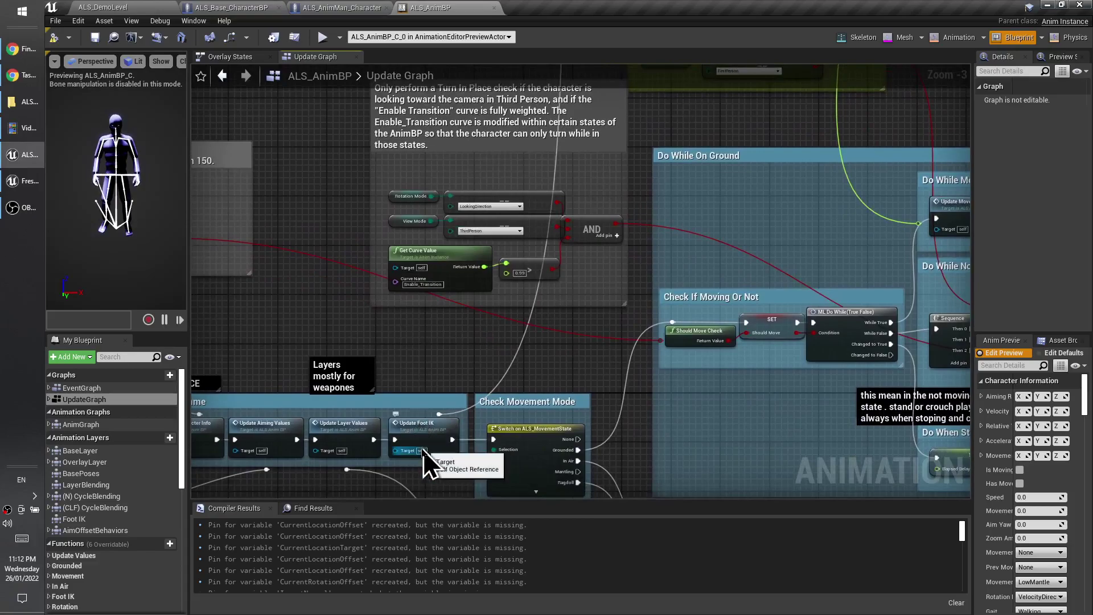
# Follow the Update Foot IK connection through the Update Graph to the coloured node groups around the FootLock_L comment.
pyautogui.scroll(-2, 432, 444)
pyautogui.moveTo(511, 378); pyautogui.dragTo(532, 298, button='right')
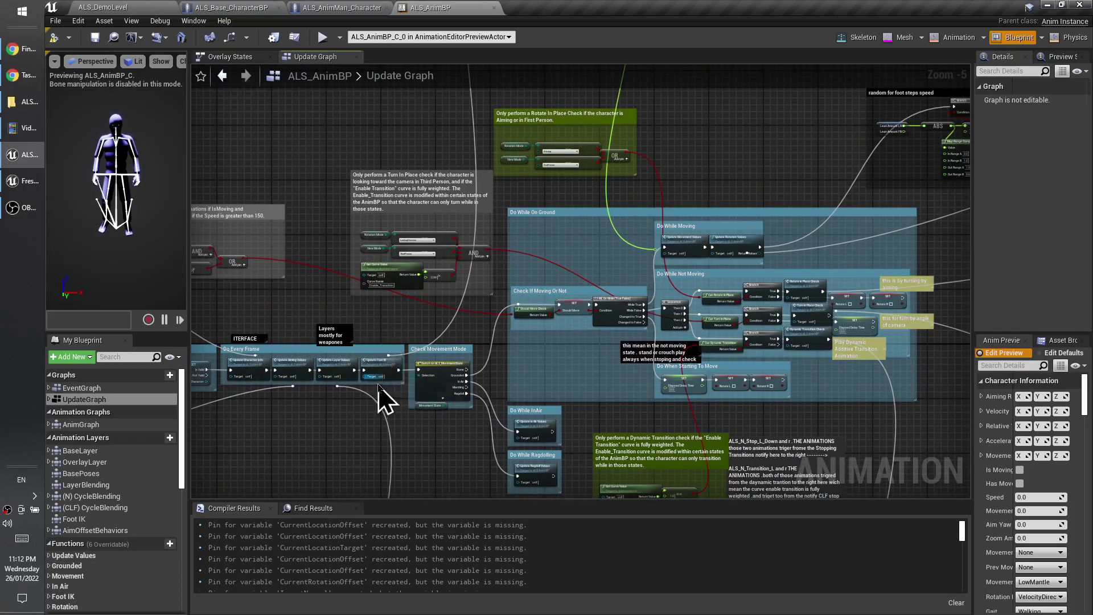
pyautogui.scroll(-3, 515, 319)
pyautogui.moveTo(569, 216); pyautogui.dragTo(520, 404, button='right')
pyautogui.moveTo(600, 206); pyautogui.dragTo(445, 288, button='right')
pyautogui.scroll(-2, 459, 285)
pyautogui.moveTo(596, 252); pyautogui.dragTo(475, 325, button='right')
pyautogui.scroll(-2, 505, 334)
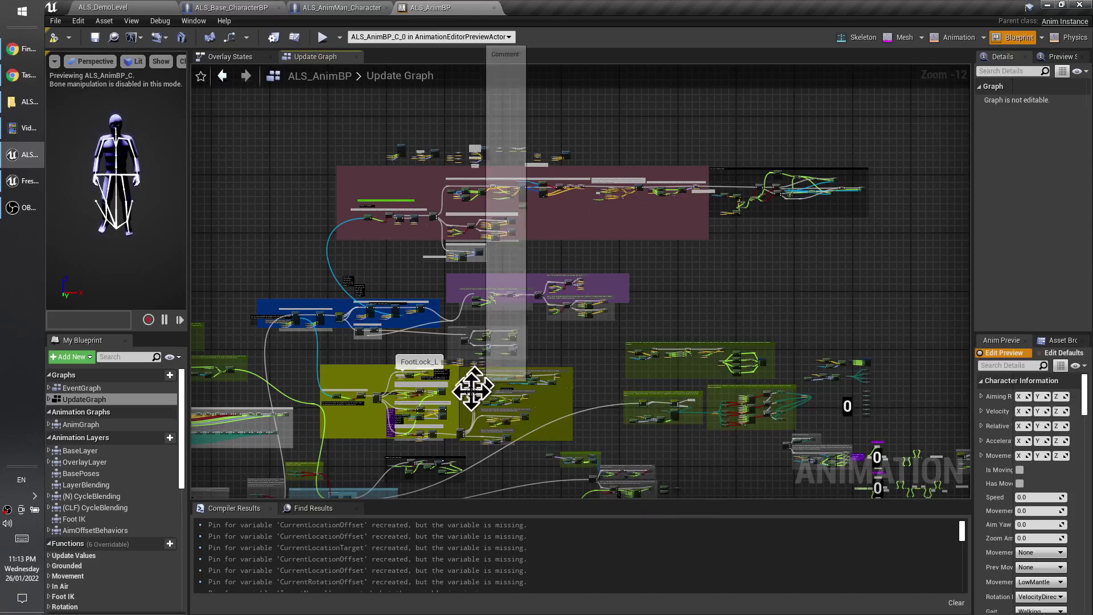
pyautogui.moveTo(472, 390); pyautogui.dragTo(525, 362, button='right')
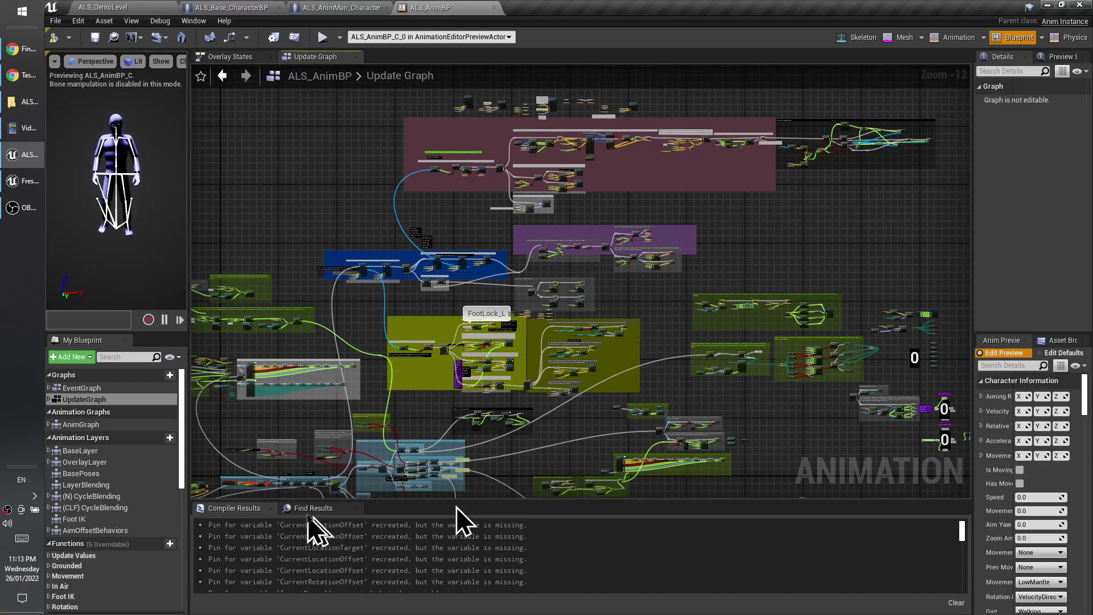
# Return to the Do While Not Moving section and select the Dynamic Transition Check node.
pyautogui.moveTo(441, 381); pyautogui.dragTo(470, 341, button='right')
pyautogui.scroll(7, 471, 319)
pyautogui.moveTo(412, 359); pyautogui.dragTo(762, 87, button='right')
pyautogui.moveTo(589, 388); pyautogui.dragTo(457, 299, button='right')
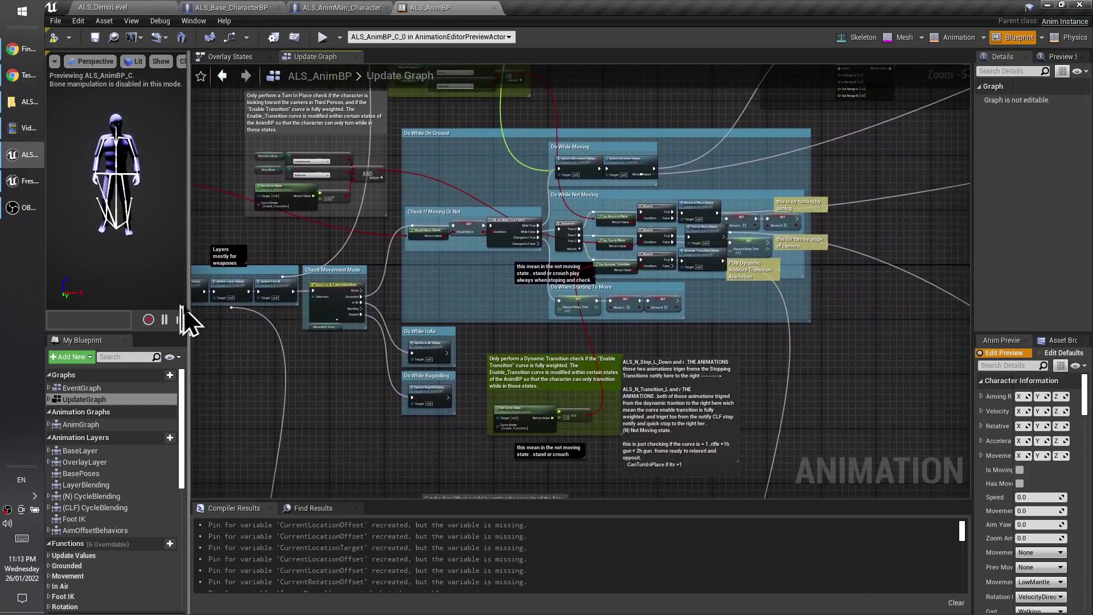
pyautogui.scroll(5, 744, 335)
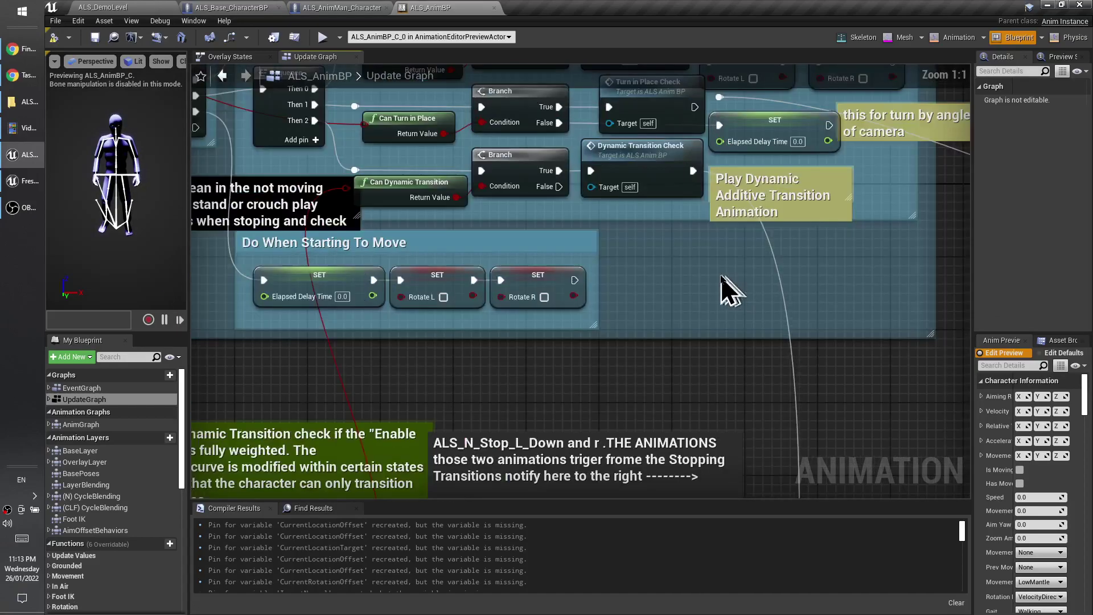
pyautogui.moveTo(684, 227); pyautogui.dragTo(630, 330, button='right')
pyautogui.click(630, 330)
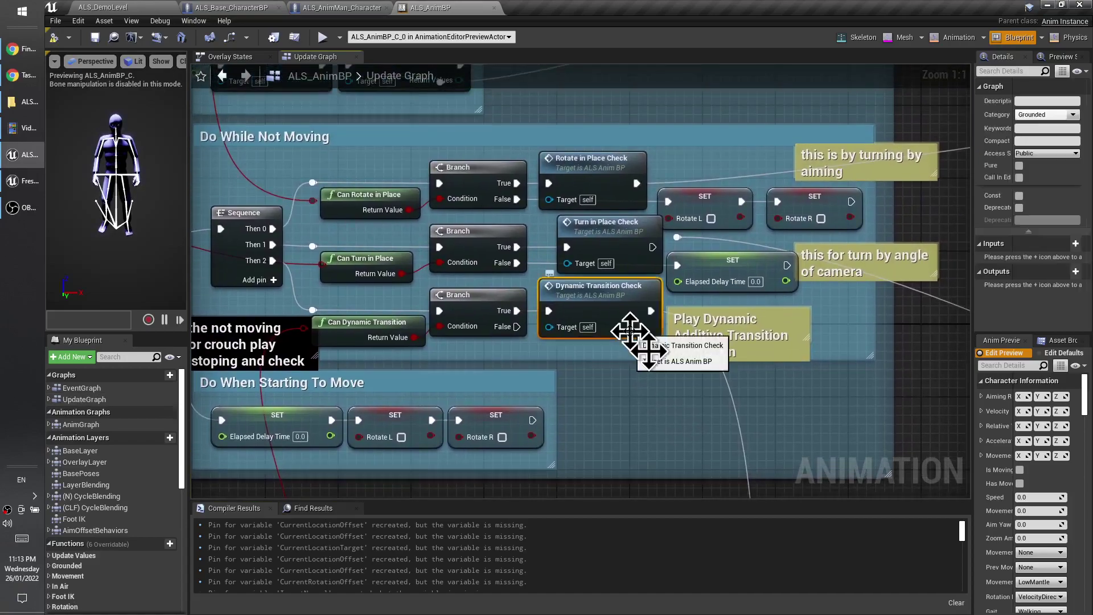
# Trace the Dynamic Transition Check connection to the node group comparing IK foot and target foot distances.
pyautogui.scroll(-3, 665, 409)
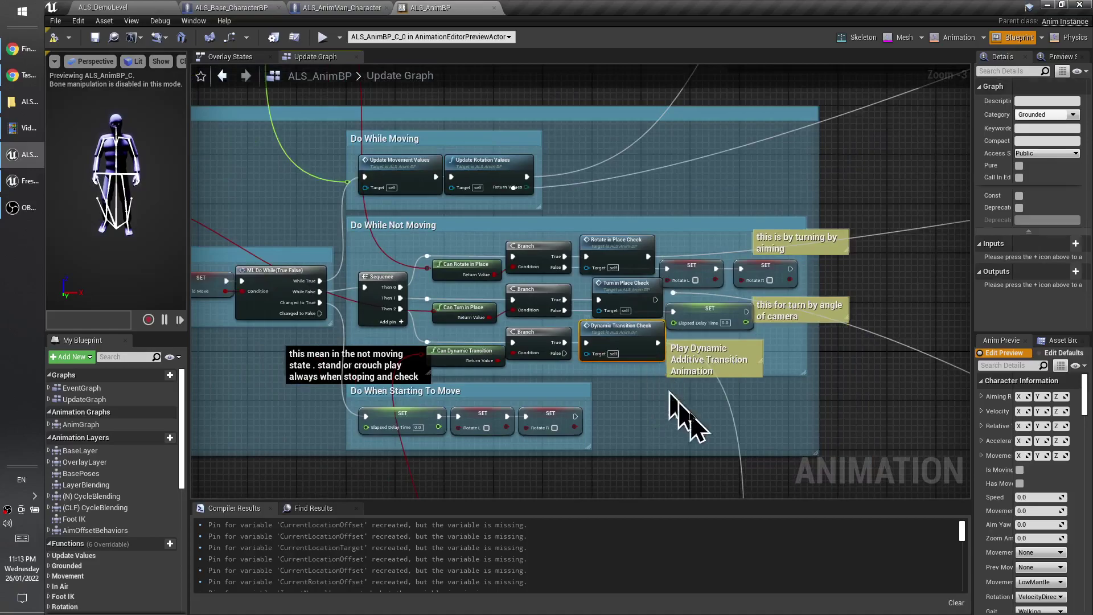
pyautogui.scroll(-2, 712, 433)
pyautogui.moveTo(711, 437); pyautogui.dragTo(441, 67, button='right')
pyautogui.moveTo(552, 394); pyautogui.dragTo(473, 108, button='right')
pyautogui.scroll(2, 581, 310)
pyautogui.moveTo(554, 297); pyautogui.dragTo(598, 349, button='right')
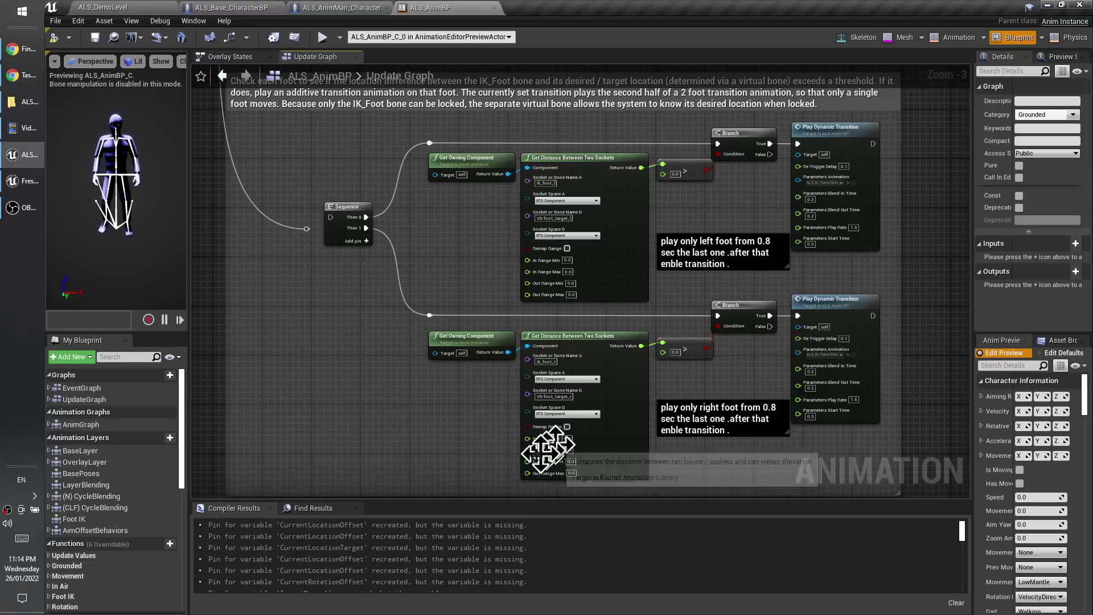
# Retrace the path from Dynamic Transition Check and examine the Play Dynamic Transition nodes for the left and right foot.
pyautogui.scroll(-4, 541, 349)
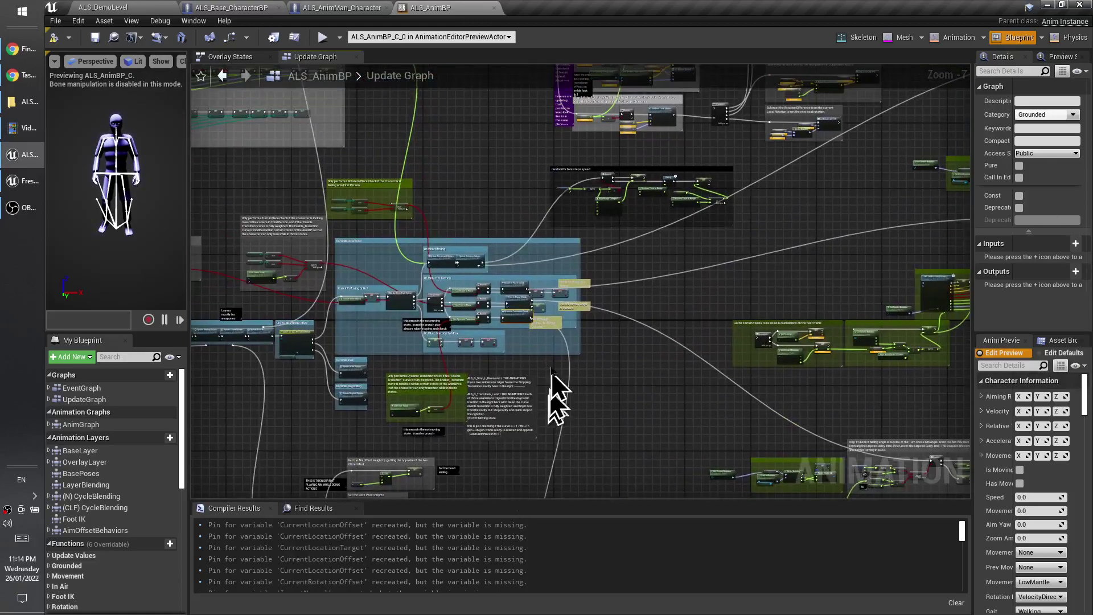
pyautogui.scroll(5, 556, 341)
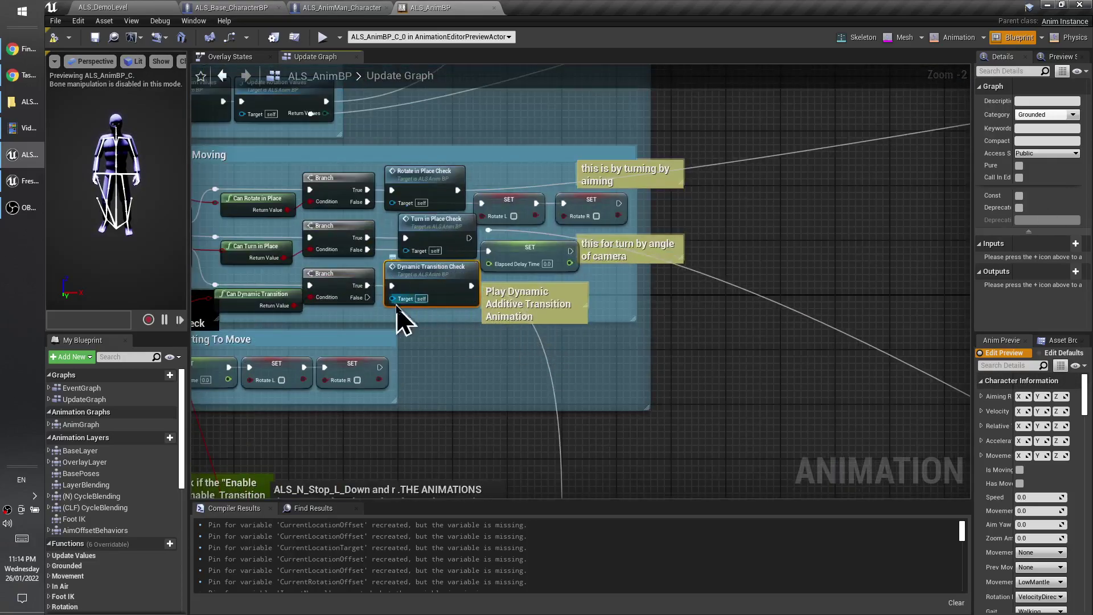
pyautogui.moveTo(455, 322); pyautogui.dragTo(507, 321, button='right')
pyautogui.moveTo(609, 409); pyautogui.dragTo(268, 86, button='right')
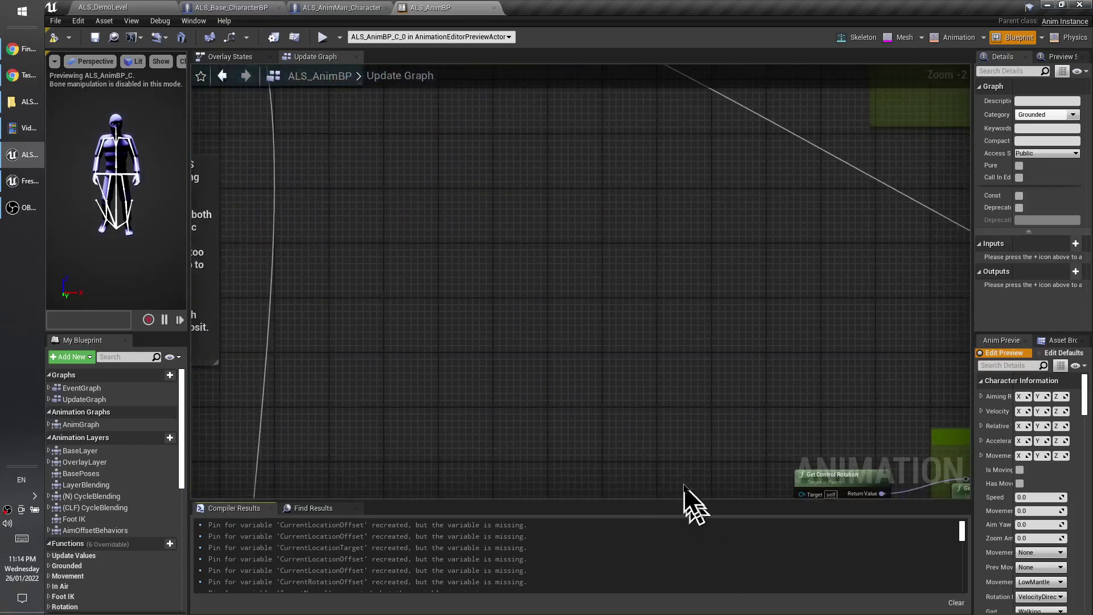
pyautogui.scroll(-4, 630, 435)
pyautogui.moveTo(629, 435); pyautogui.dragTo(489, 109, button='right')
pyautogui.scroll(3, 644, 338)
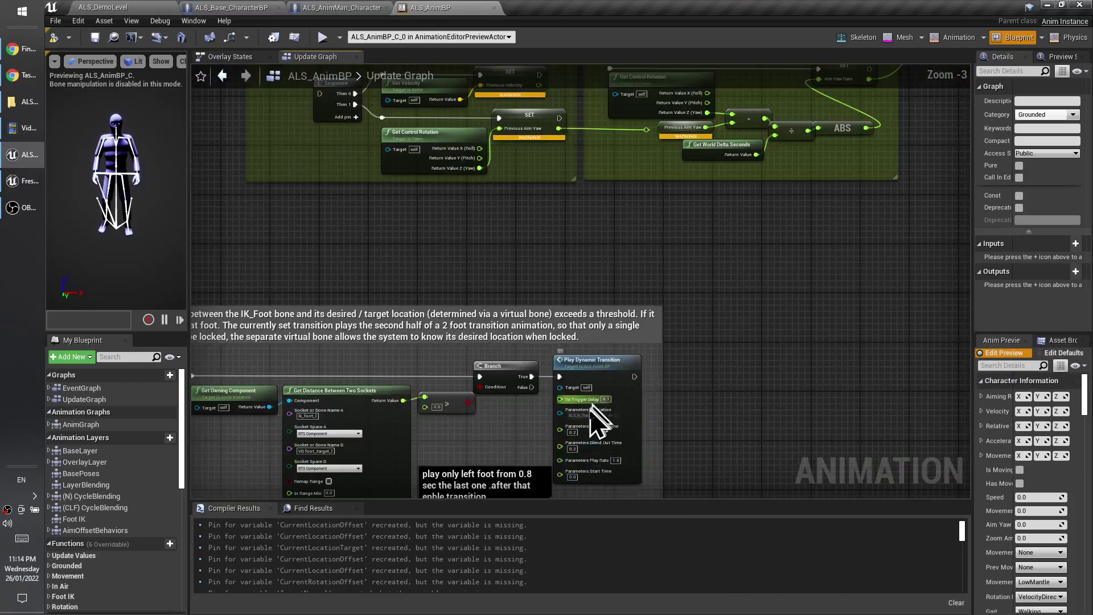
pyautogui.moveTo(617, 459); pyautogui.dragTo(614, 315, button='right')
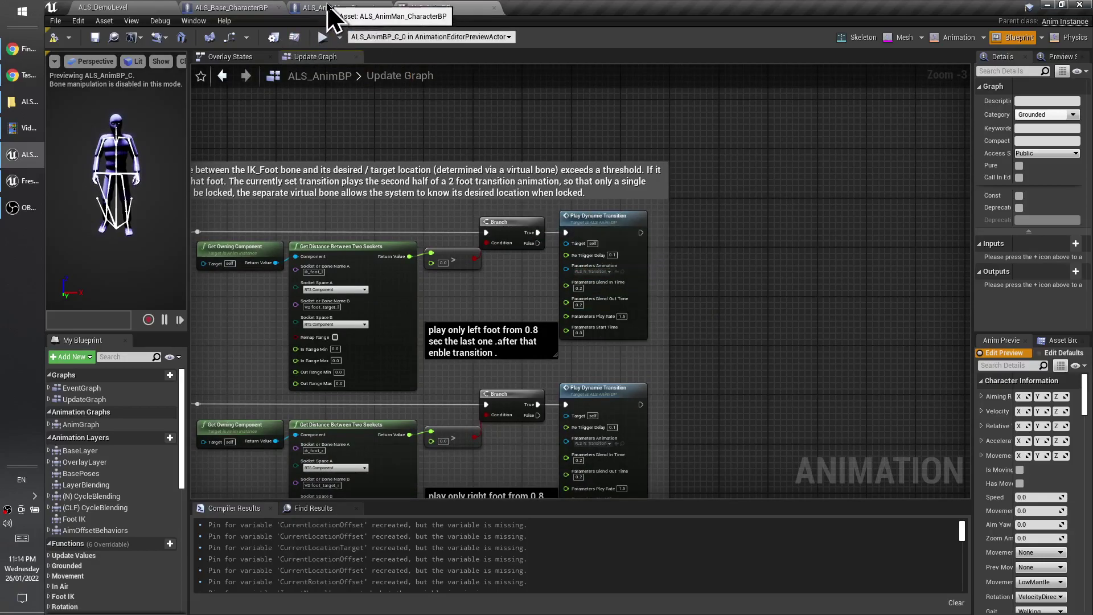
pyautogui.click(328, 7)
pyautogui.click(445, 8)
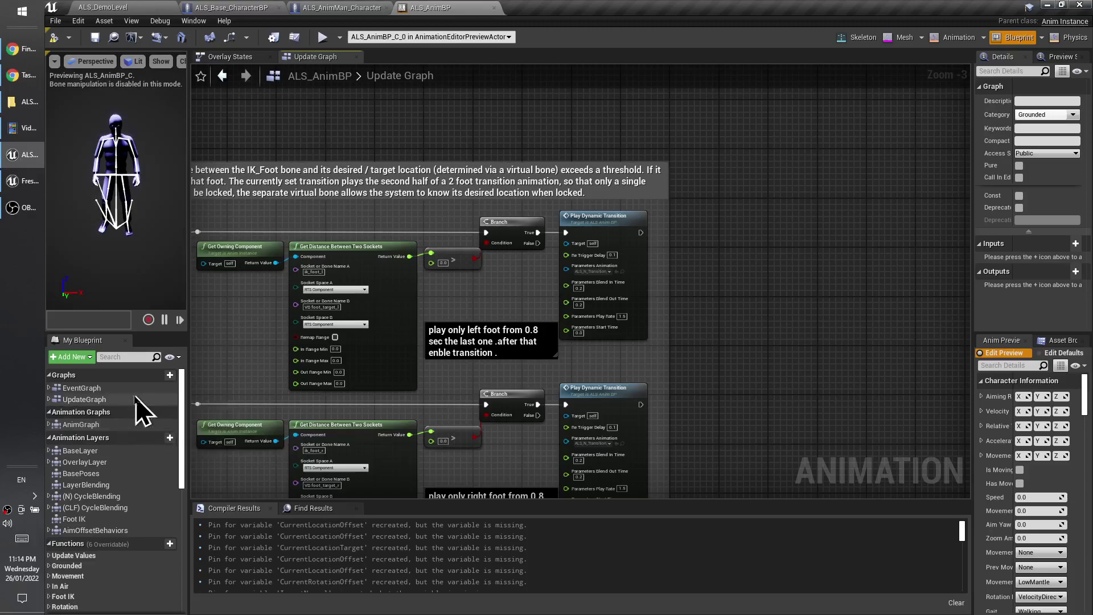
# Open the Event Graph and examine the PlayDynamicTransition event in the Play Dynamic Additive Transition Animation section.
pyautogui.click(117, 388)
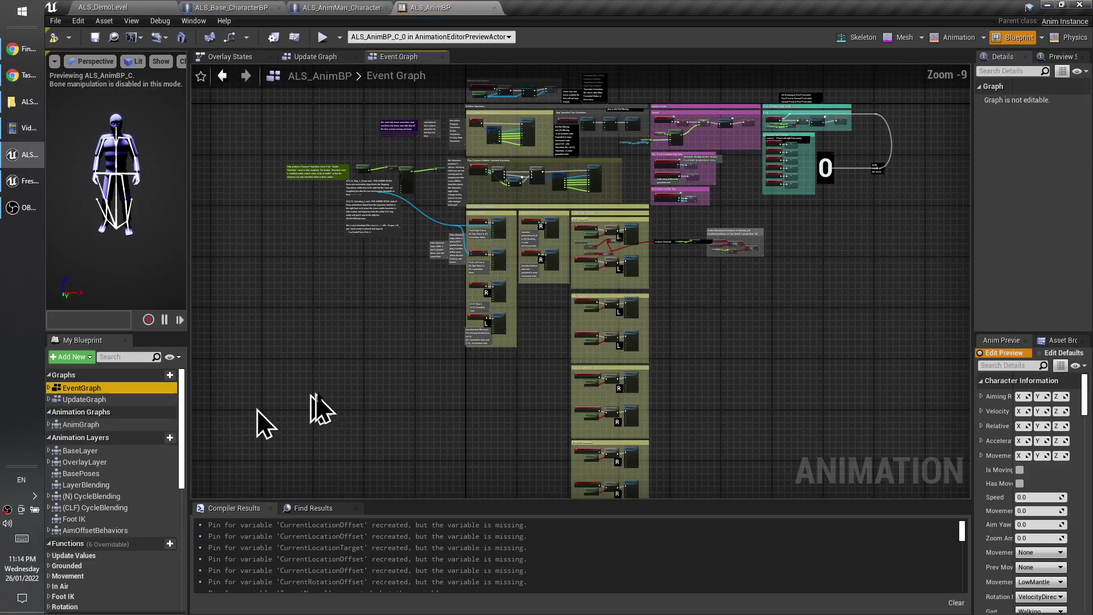
pyautogui.scroll(3, 483, 283)
pyautogui.moveTo(501, 213); pyautogui.dragTo(746, 343, button='right')
pyautogui.scroll(5, 655, 325)
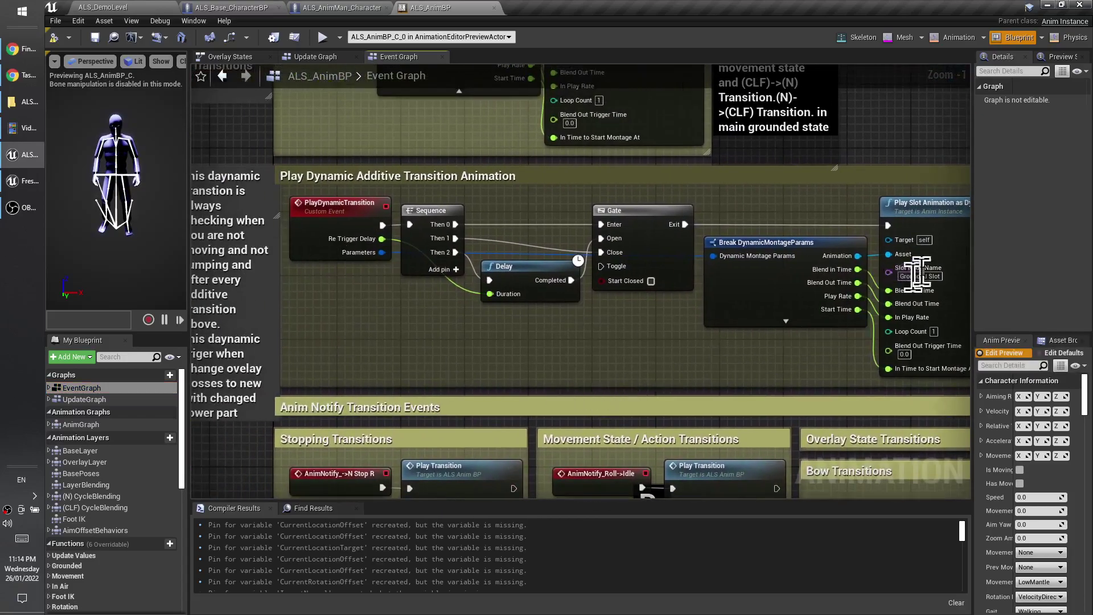
pyautogui.moveTo(850, 296); pyautogui.dragTo(754, 287, button='right')
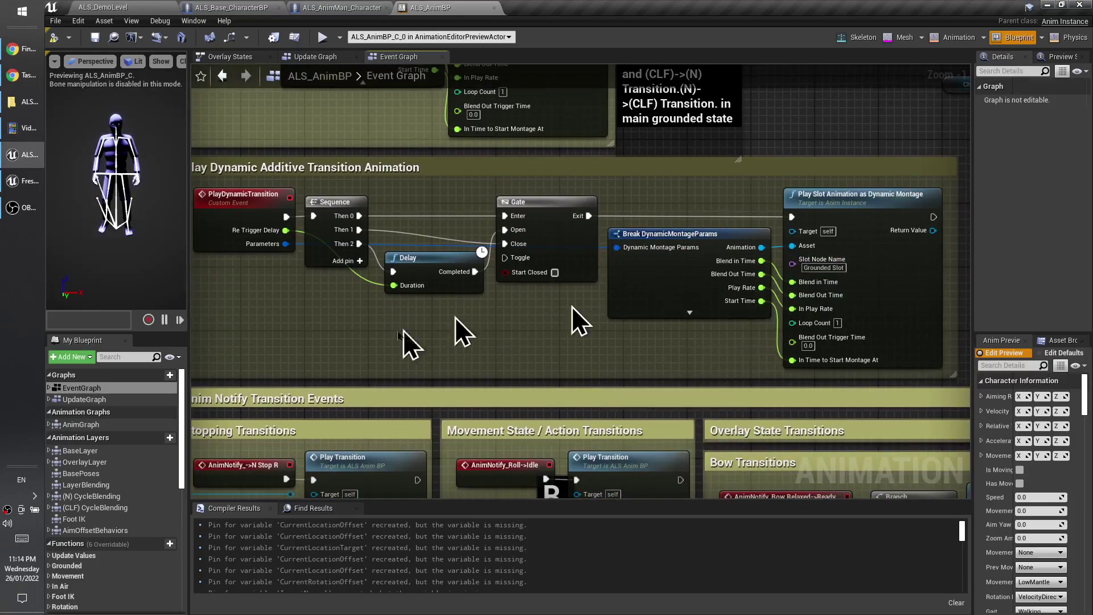
pyautogui.moveTo(370, 396); pyautogui.dragTo(442, 384, button='right')
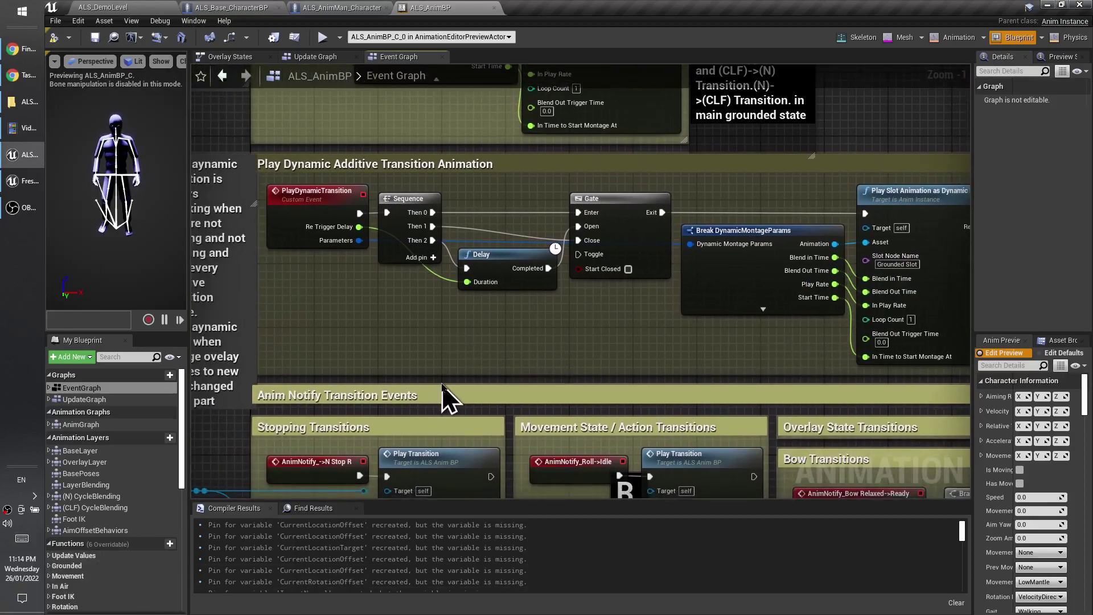
pyautogui.scroll(-2, 444, 385)
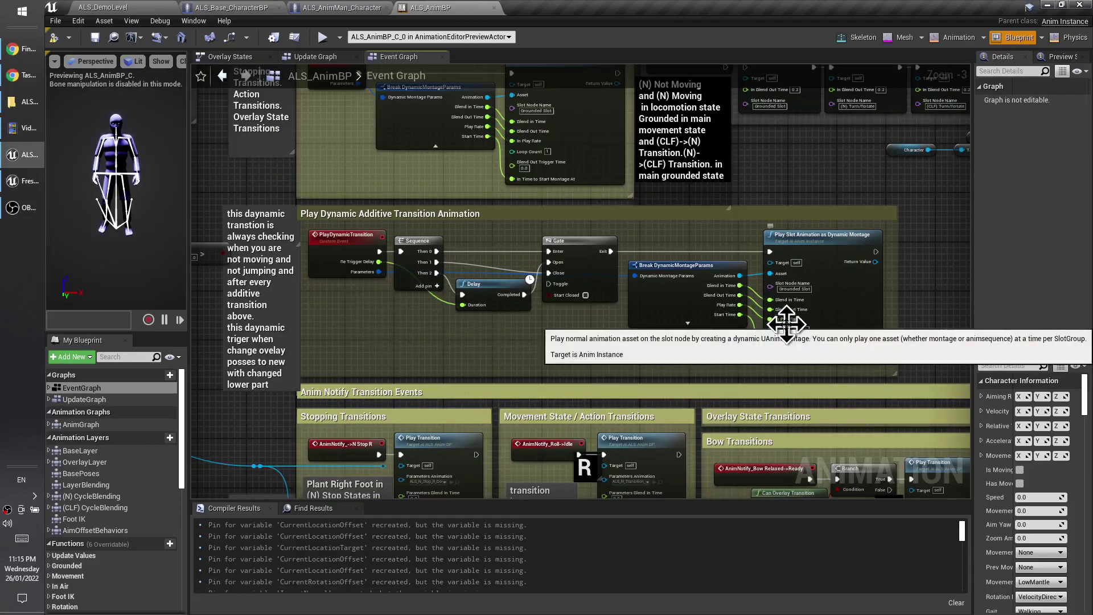
# Open the AnimGraph, locate its Foot IK section and open the linked Foot IK animation layer.
pyautogui.click(313, 57)
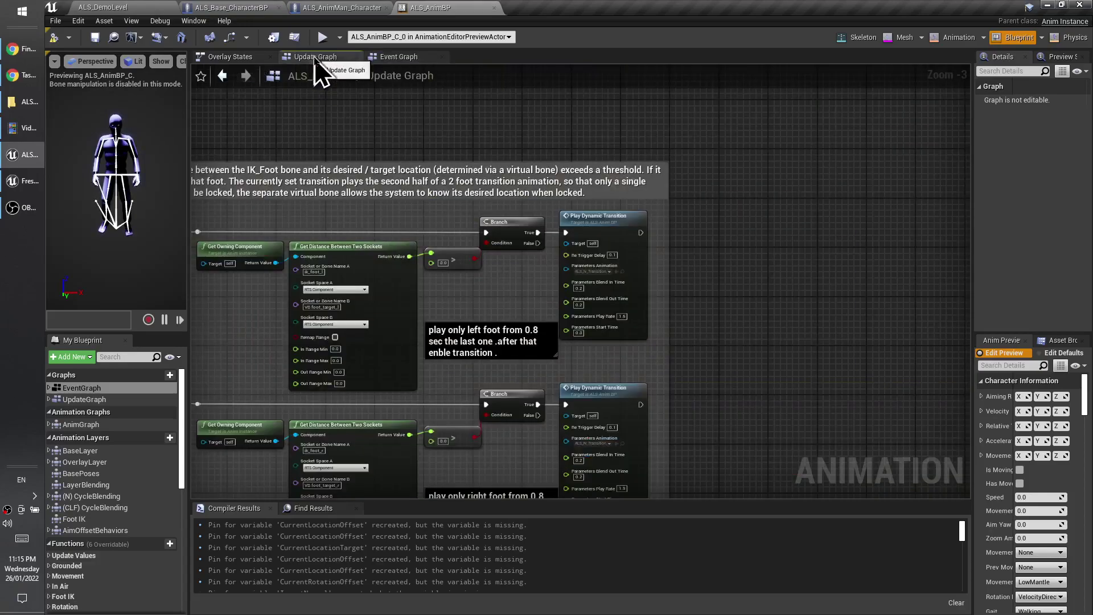
pyautogui.click(236, 57)
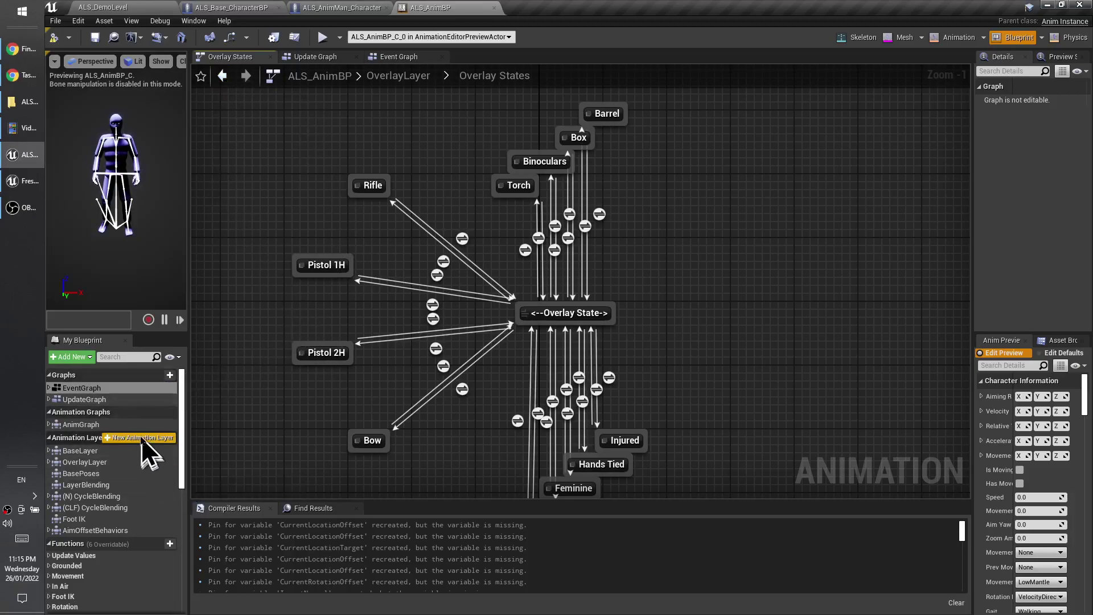
pyautogui.click(130, 426)
pyautogui.doubleClick(130, 426)
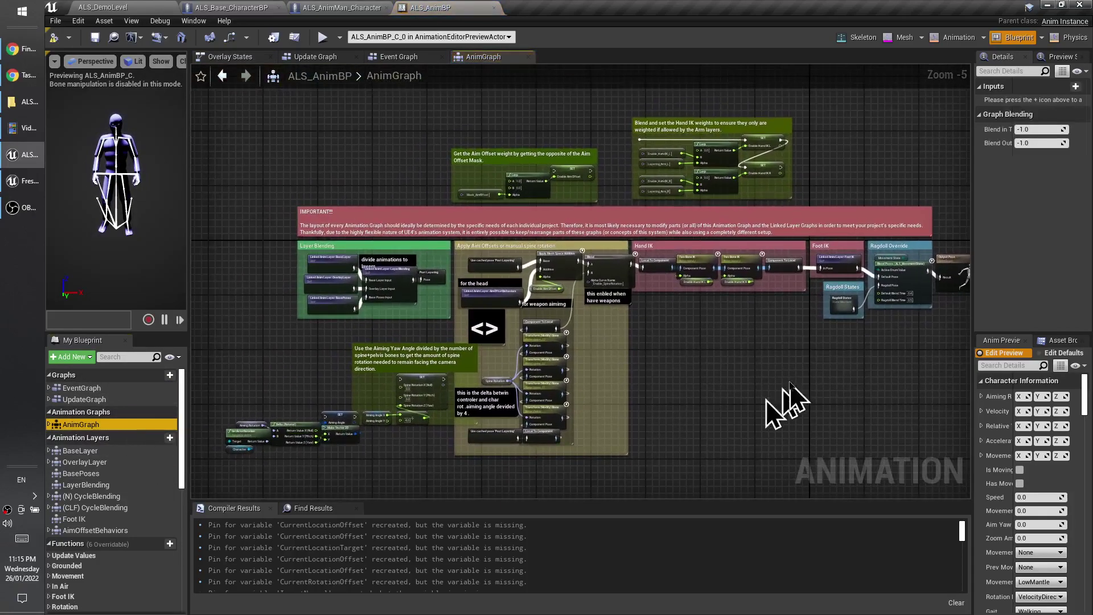
pyautogui.scroll(5, 797, 370)
pyautogui.moveTo(742, 304); pyautogui.dragTo(559, 376, button='right')
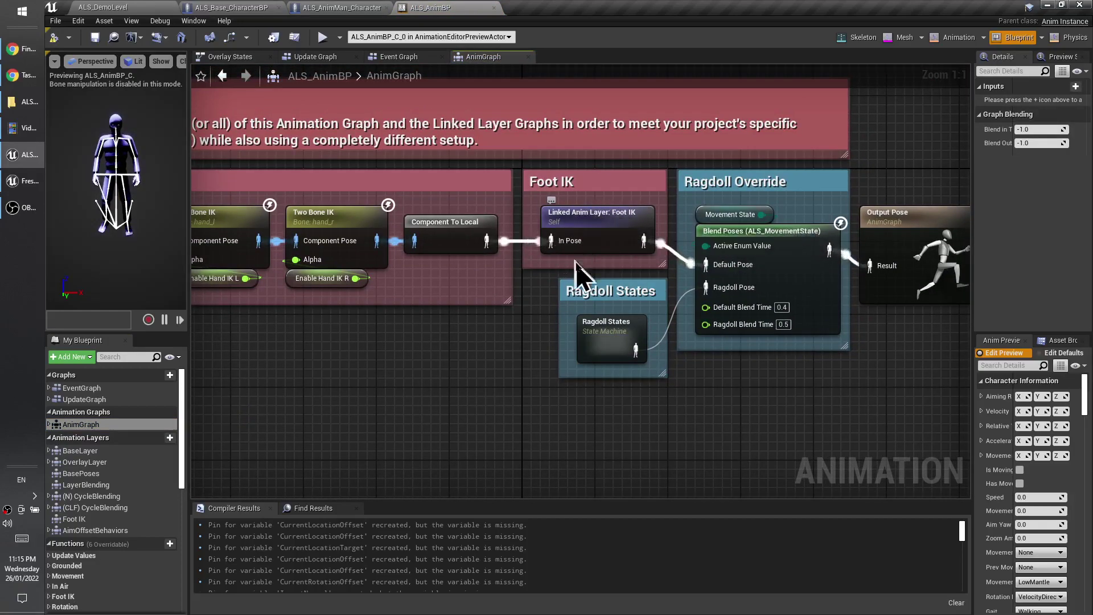
pyautogui.doubleClick(606, 236)
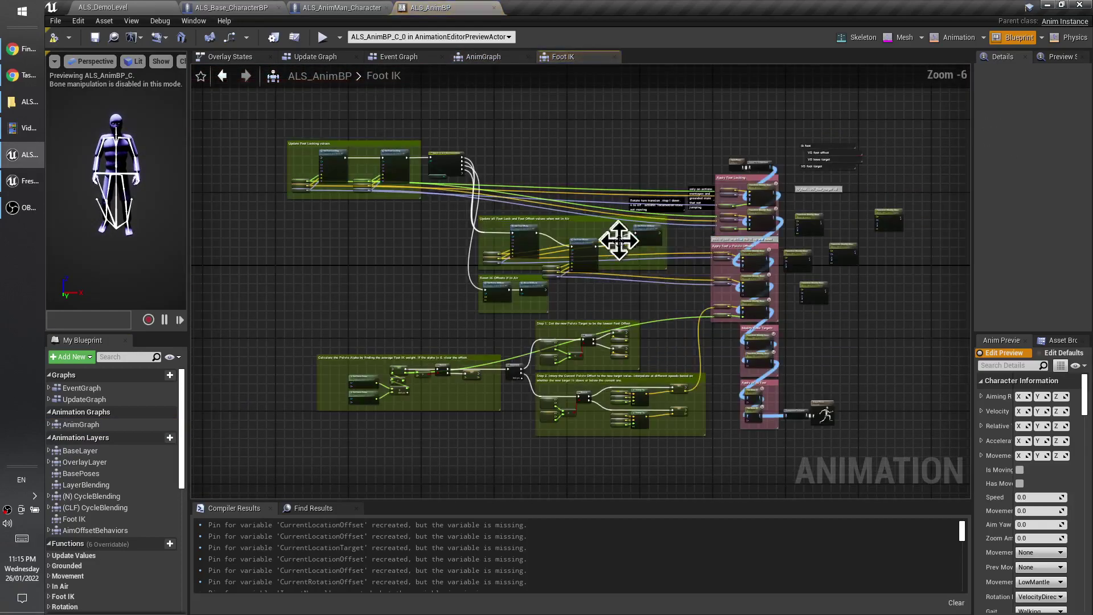
# Examine the Foot IK graph, including the foot locking, foot and pelvis offset, knee target and feet IK sections.
pyautogui.scroll(3, 769, 324)
pyautogui.moveTo(790, 272); pyautogui.dragTo(657, 488, button='right')
pyautogui.moveTo(632, 393); pyautogui.dragTo(603, 127, button='right')
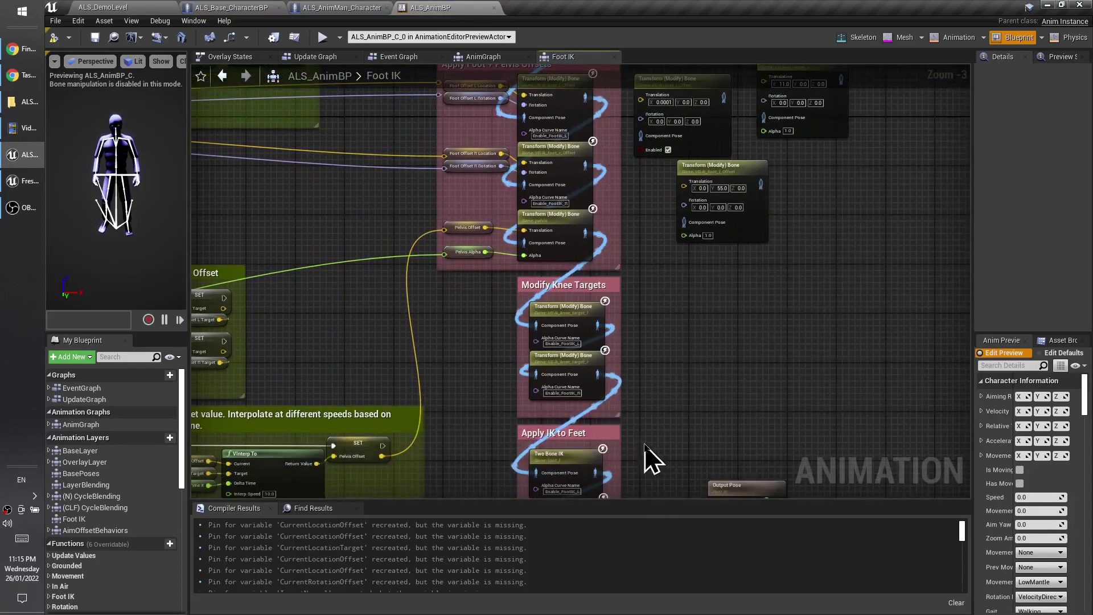
pyautogui.scroll(-2, 654, 456)
pyautogui.moveTo(654, 456); pyautogui.dragTo(654, 393, button='right')
pyautogui.scroll(-2, 653, 393)
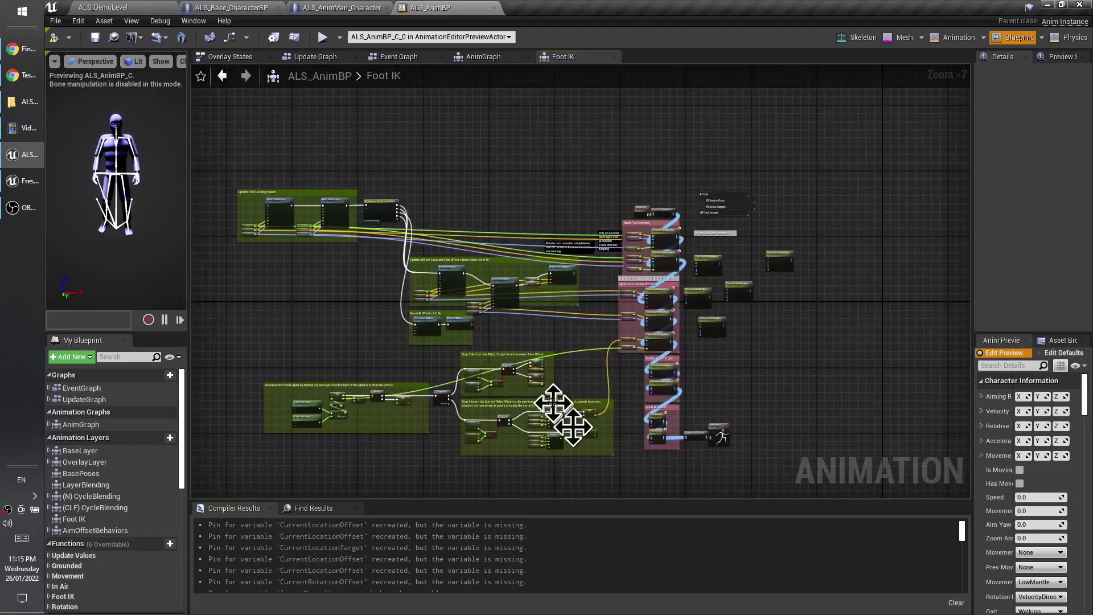
pyautogui.scroll(2, 603, 312)
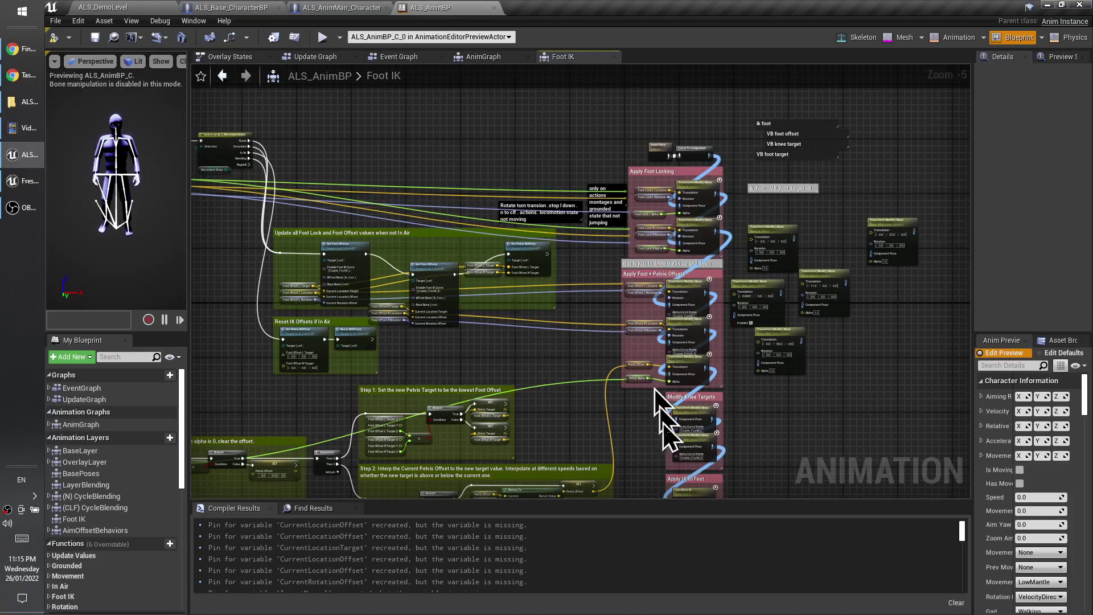
pyautogui.moveTo(674, 409); pyautogui.dragTo(634, 306, button='right')
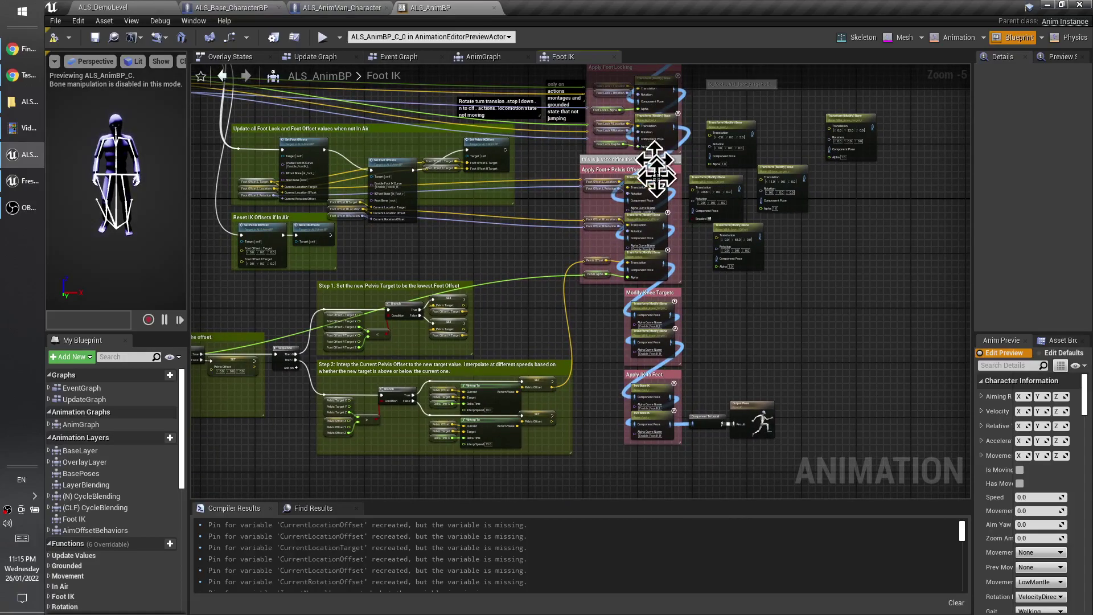
pyautogui.scroll(1, 654, 165)
pyautogui.scroll(-2, 477, 446)
pyautogui.moveTo(478, 447); pyautogui.dragTo(542, 354, button='right')
pyautogui.scroll(2, 575, 299)
pyautogui.scroll(1, 614, 283)
pyautogui.moveTo(706, 270); pyautogui.dragTo(474, 416, button='right')
# Switch to the PDF notes in the browser and read the paragraph on the mantling mechanics.
pyautogui.click(20, 181)
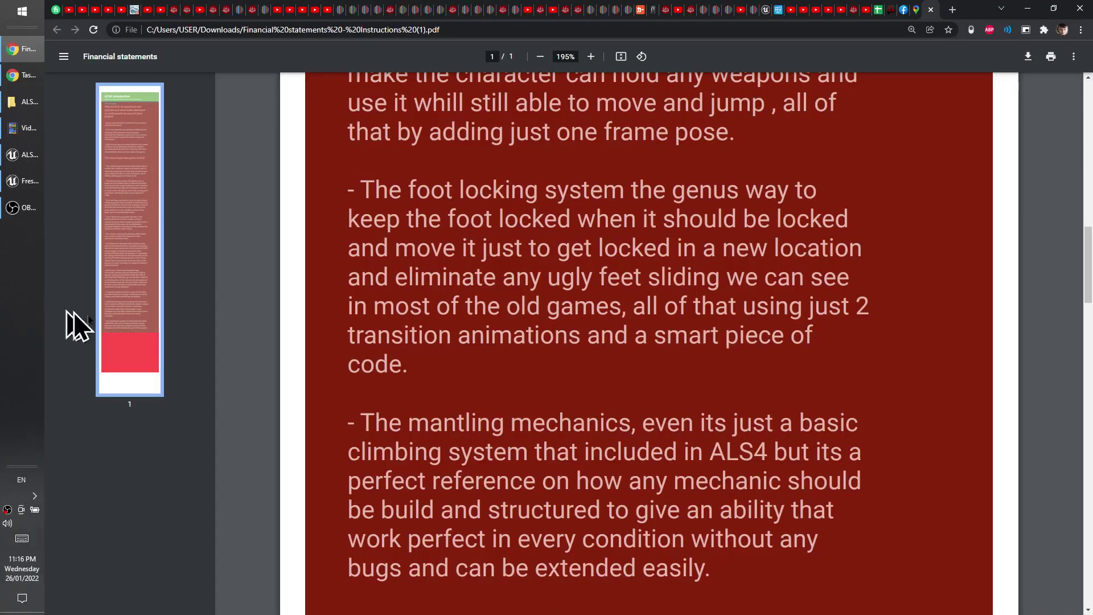
pyautogui.scroll(-3, 504, 409)
pyautogui.scroll(-1, 476, 332)
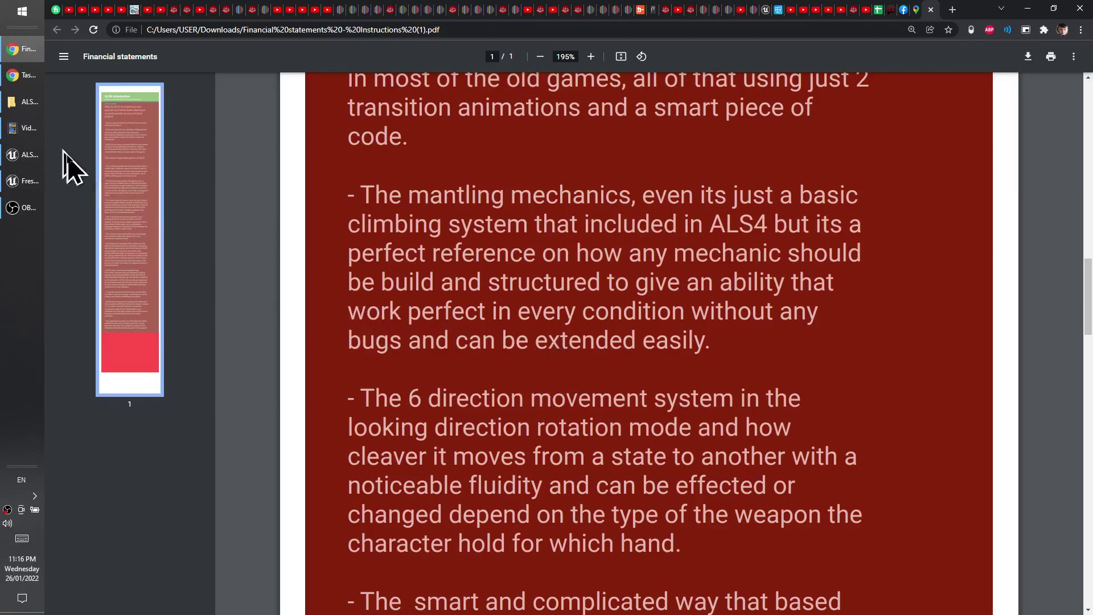
# Switch to the Unreal Editor project with the ALS_AnimBP Update Graph, start a play preview and run the character to the blue boundary wall.
pyautogui.click(20, 183)
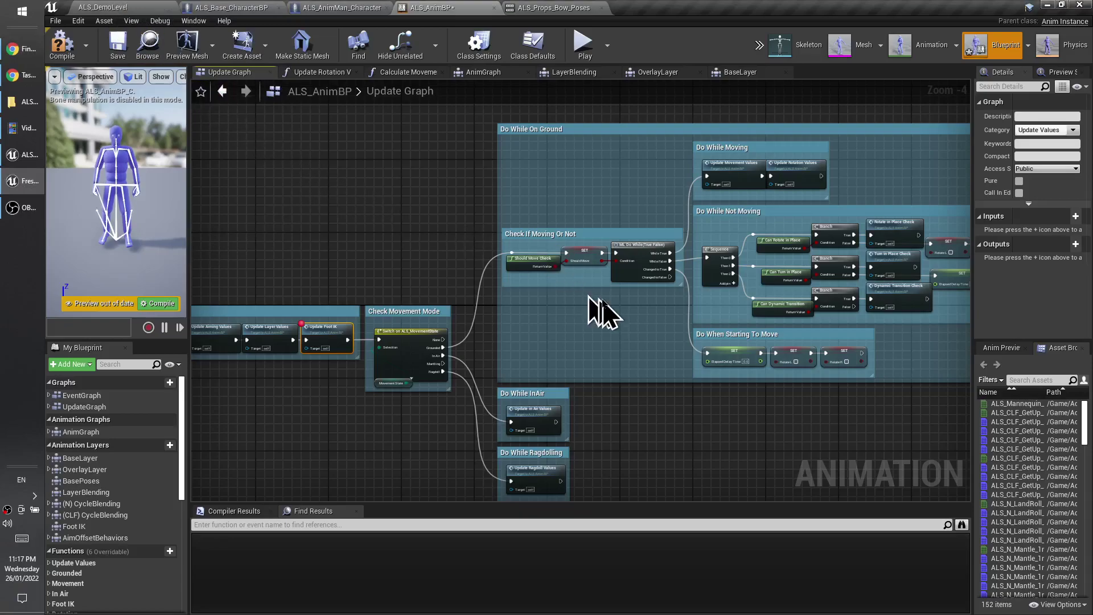
pyautogui.hotkey('alt', 'p')
pyautogui.press('w')
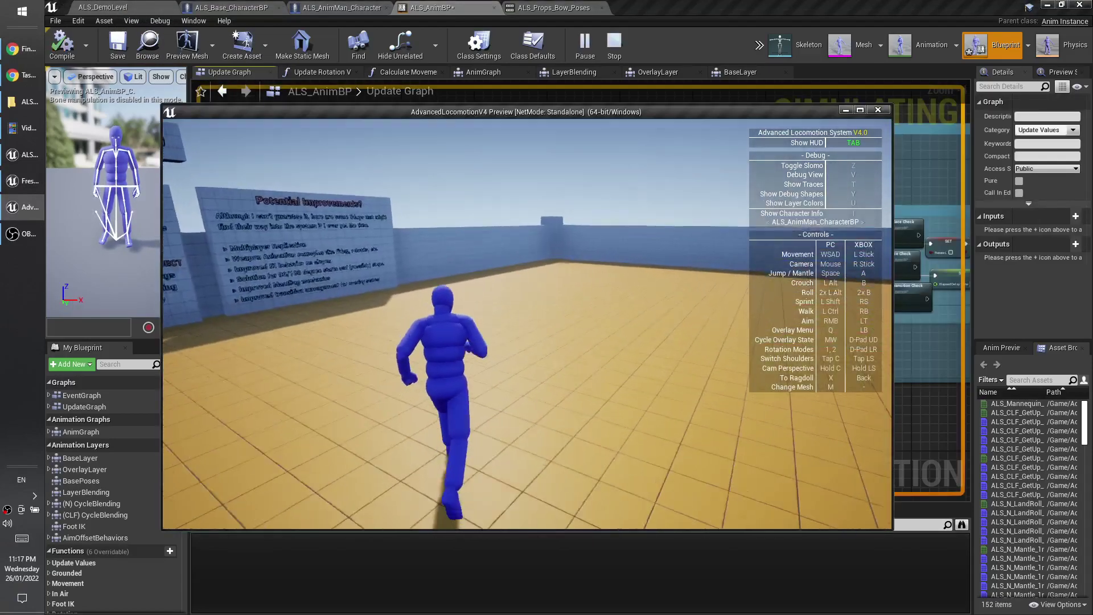
pyautogui.press('w')
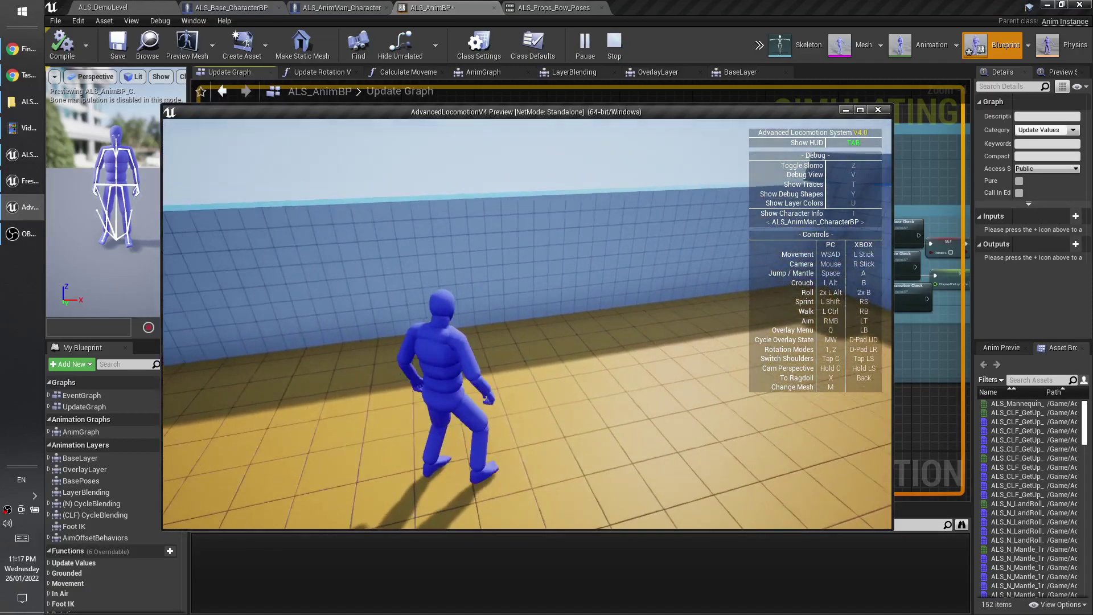
pyautogui.press('w')
pyautogui.press('d')
pyautogui.press('w')
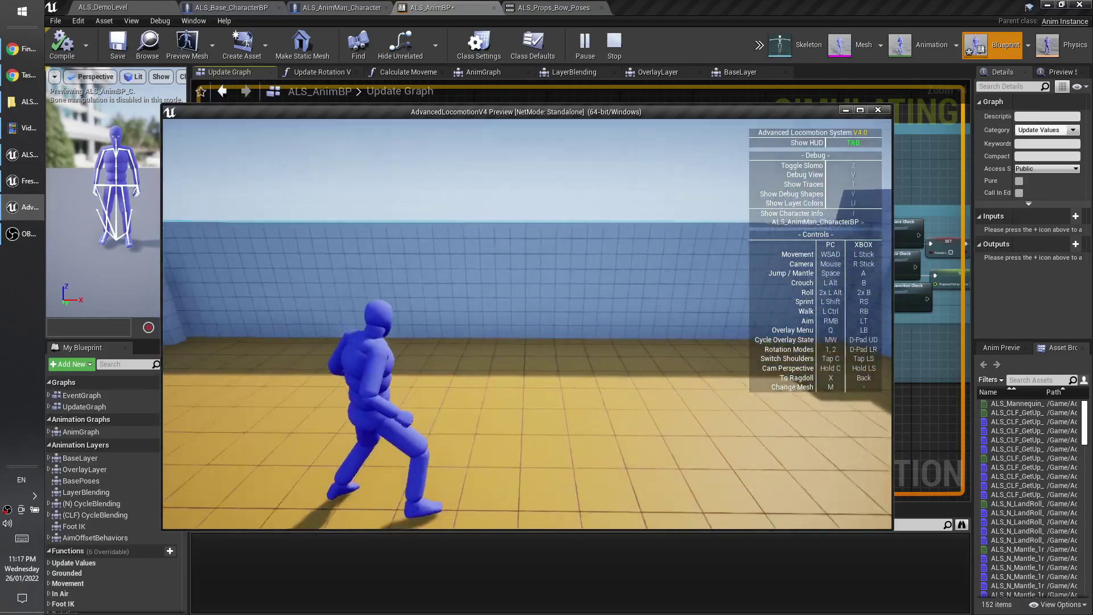
pyautogui.press('d')
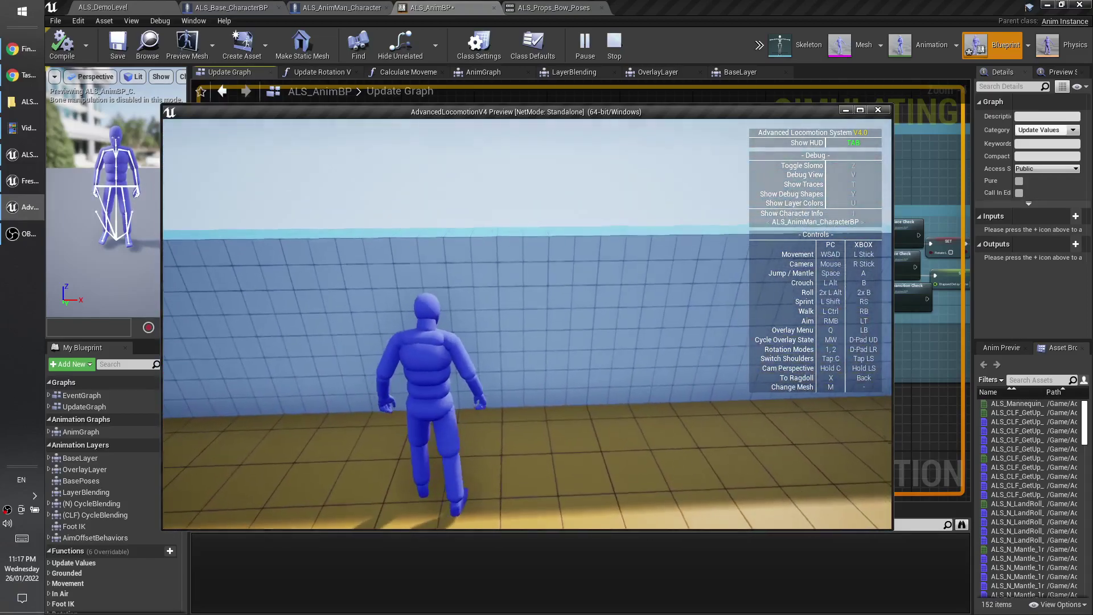
pyautogui.press('a')
pyautogui.press('d')
pyautogui.press('w')
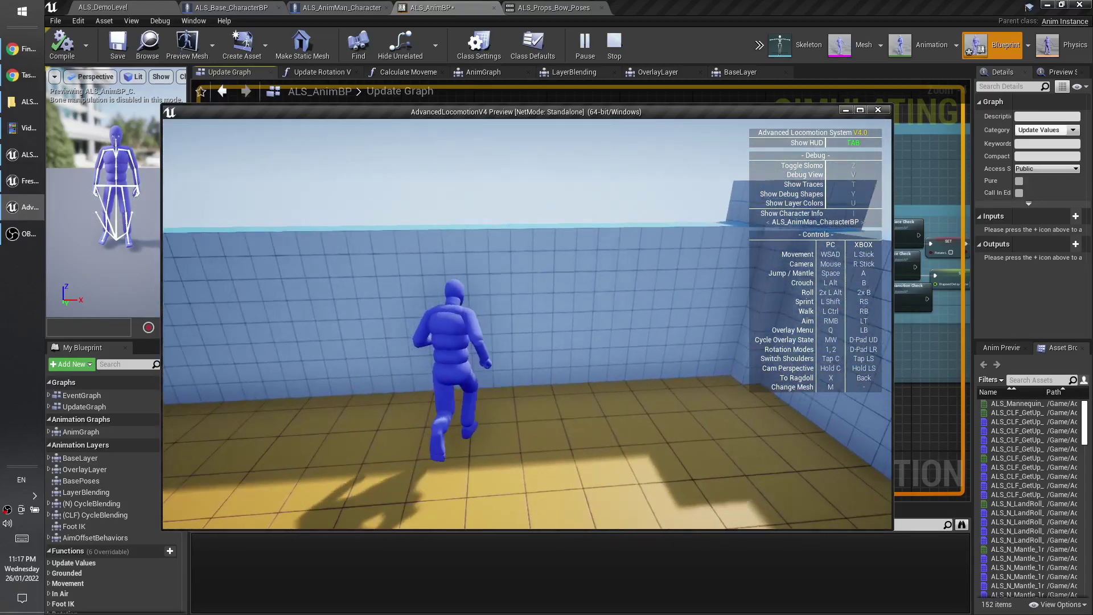
# Test jumping at the boundary wall and run the character across the level to the blocks in the red area.
pyautogui.press('space')
pyautogui.press('w')
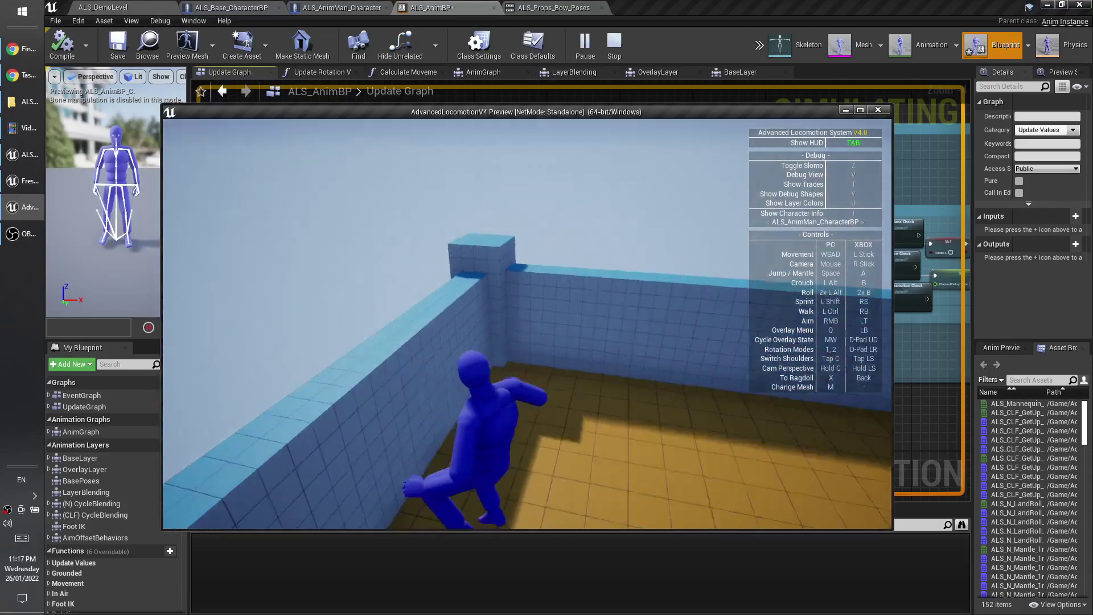
pyautogui.press('w')
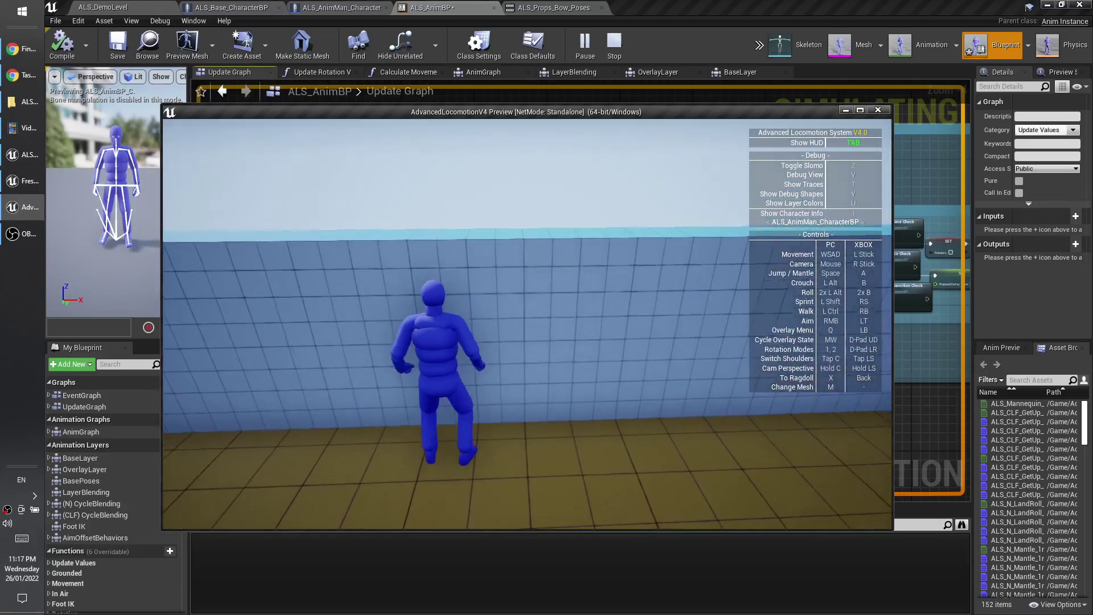
pyautogui.press('space')
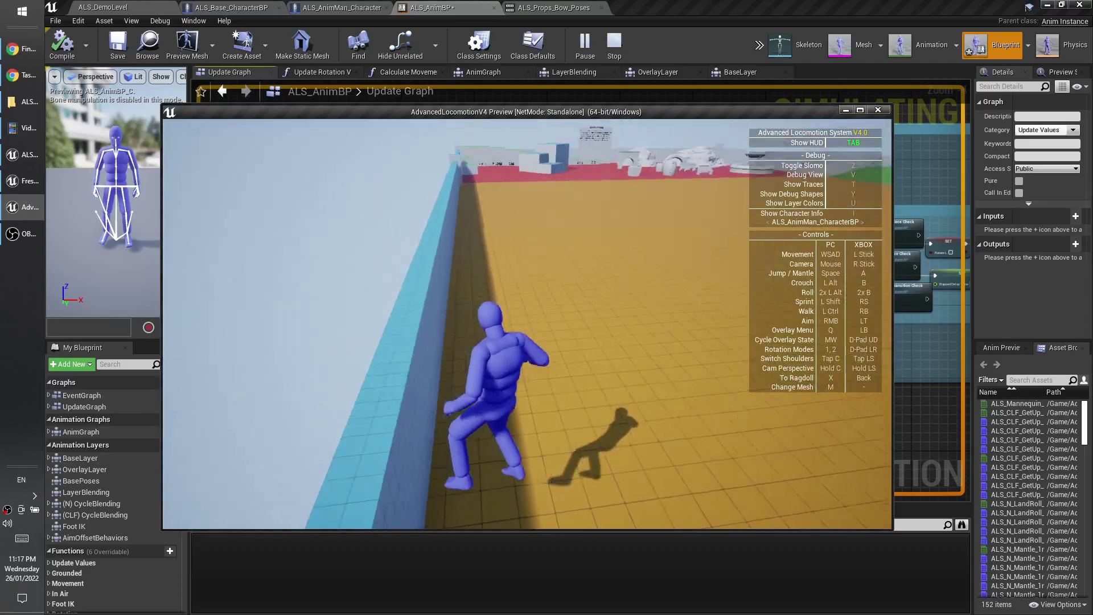
pyautogui.press('w')
pyautogui.press('w')
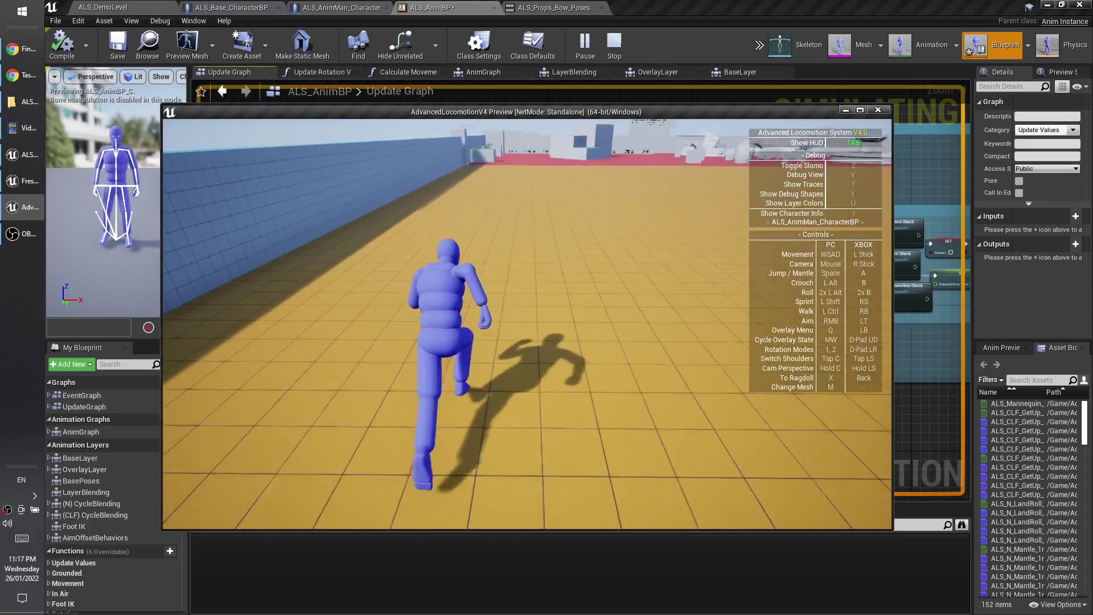
pyautogui.press('w')
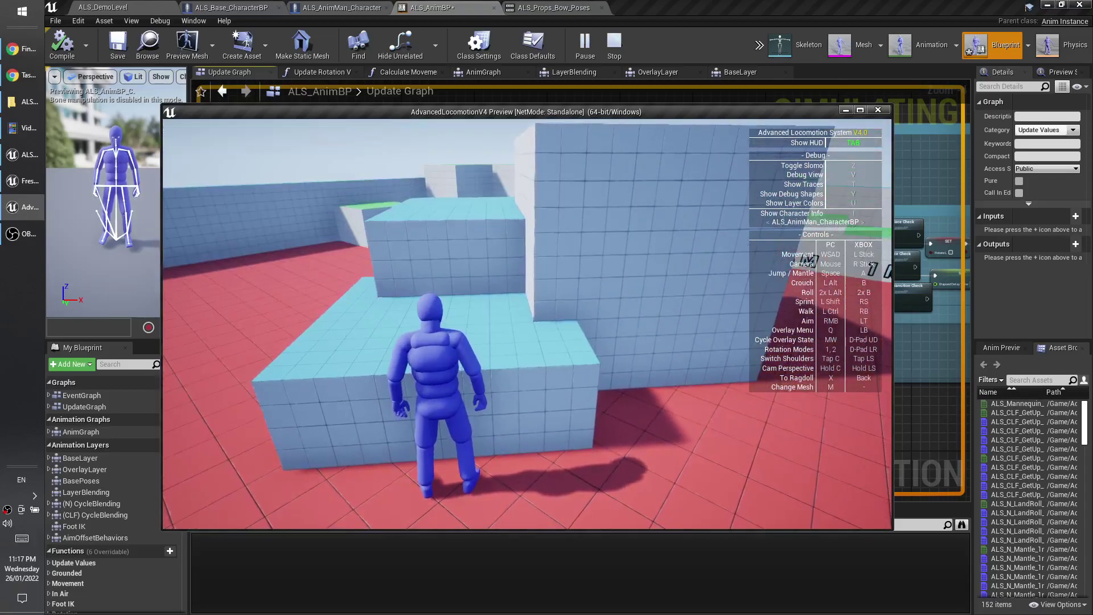
# Test the mantle mechanic on the stacked blocks in the red area, approaching them from different sides.
pyautogui.press('space')
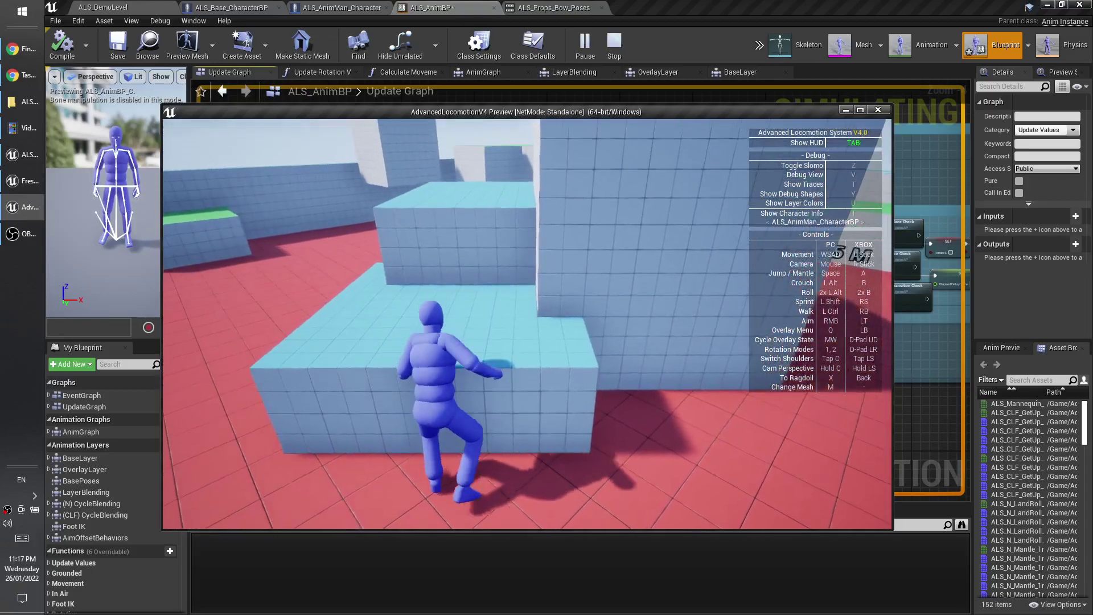
pyautogui.press('s')
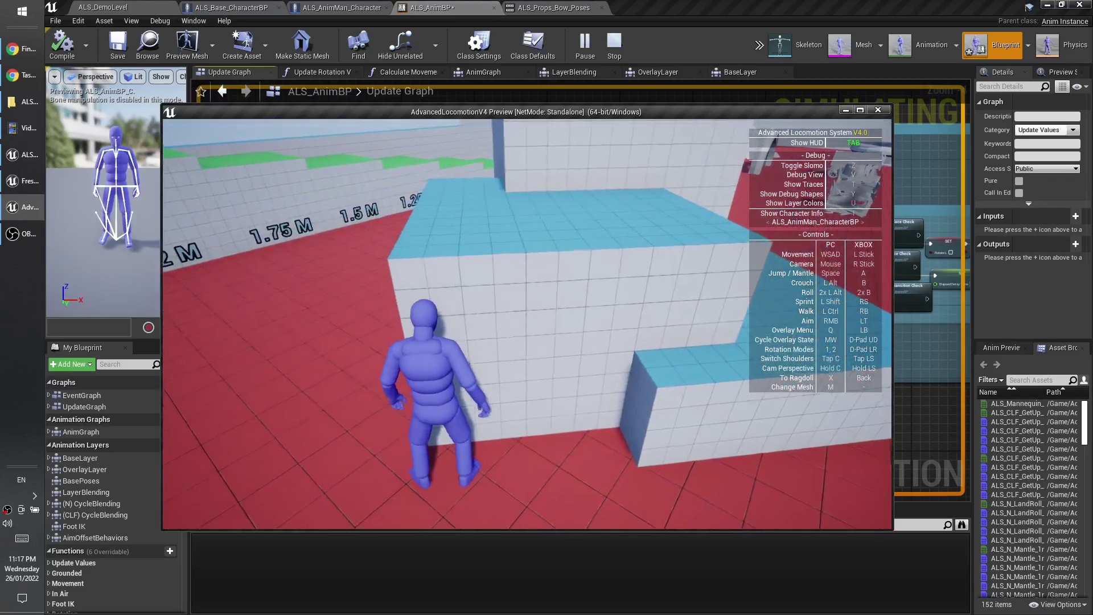
pyautogui.press('s')
pyautogui.press('w')
pyautogui.press('space')
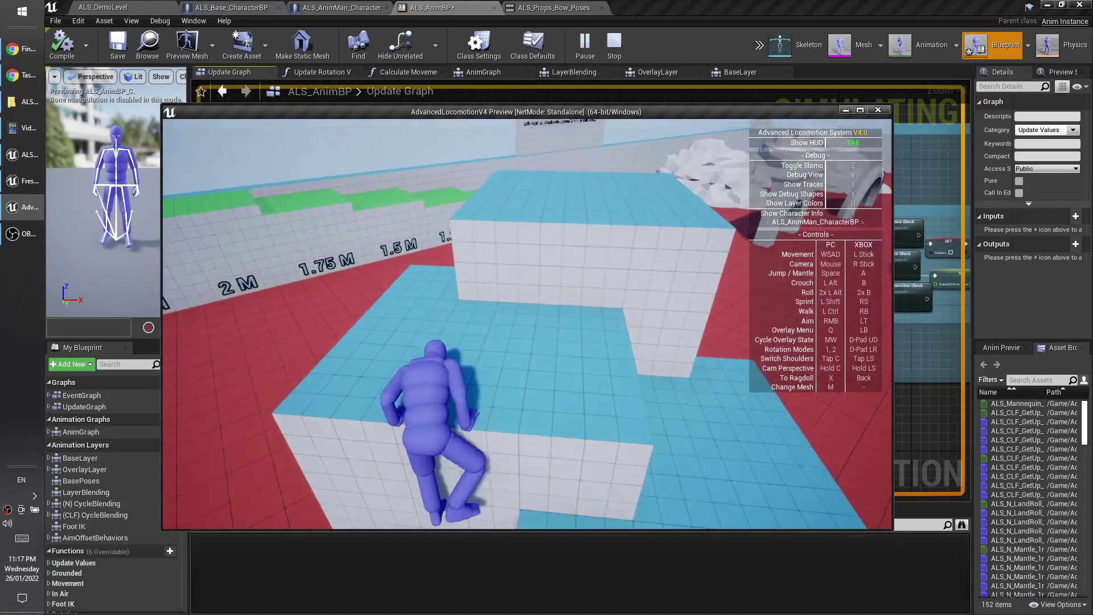
# Back the character away from the blocks and climb up them from the low step to the higher one.
pyautogui.press('s')
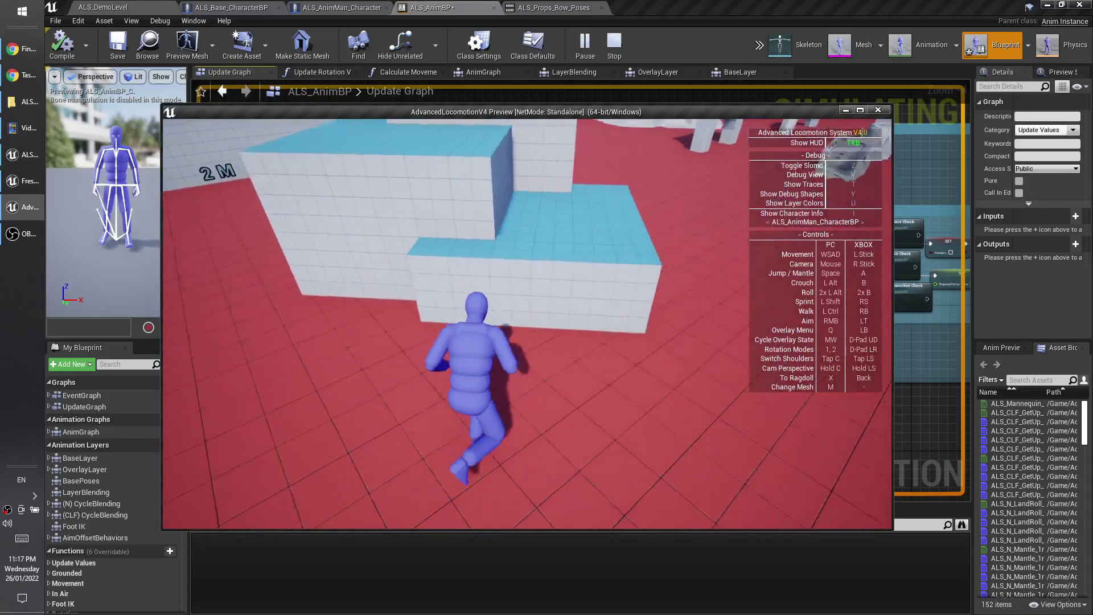
pyautogui.press('w')
pyautogui.press('space')
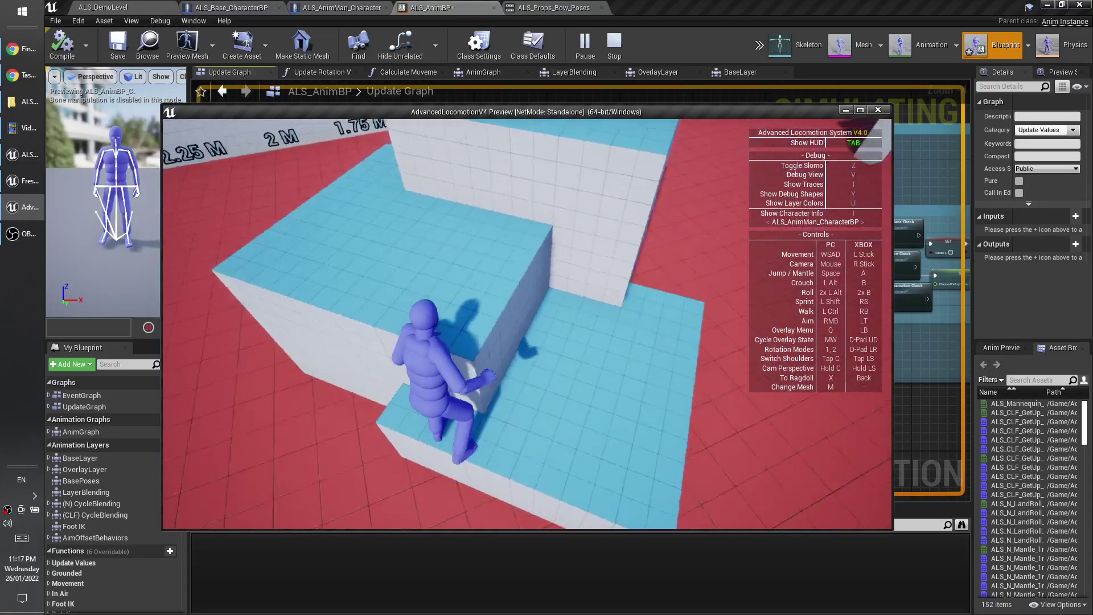
pyautogui.press('space')
pyautogui.press('w')
pyautogui.press('space')
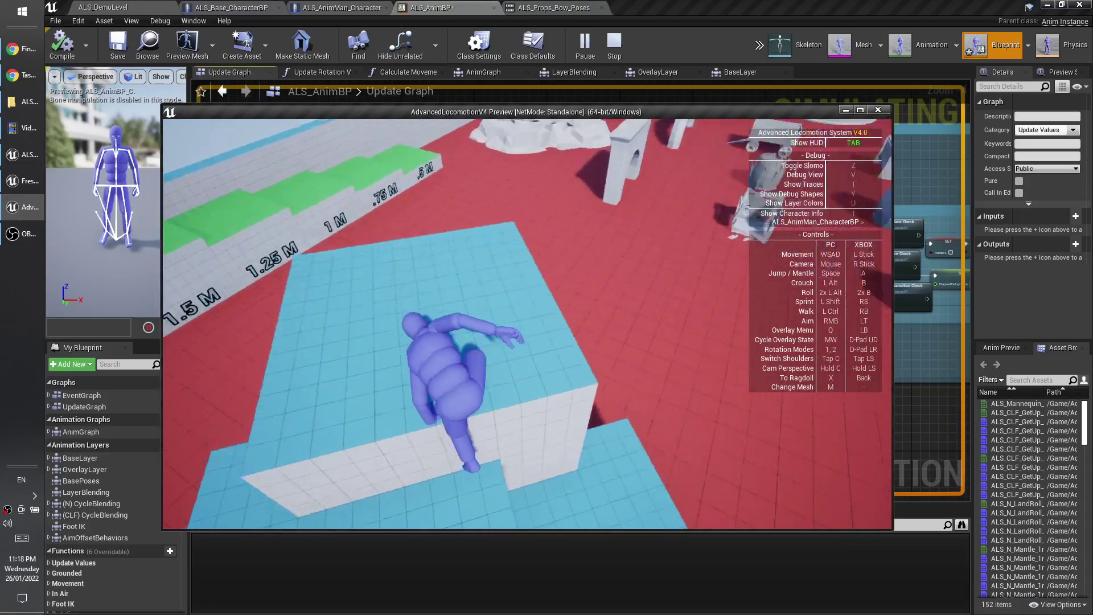
# Bring the character down to the ground, test jumping near the low block once more and end the play preview.
pyautogui.press('d')
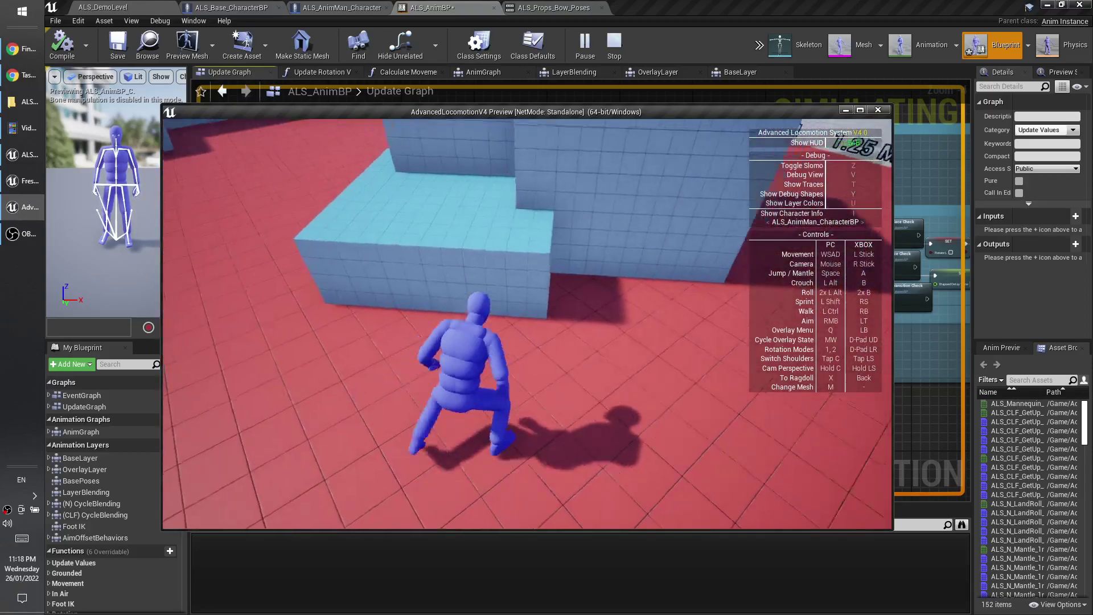
pyautogui.press('w')
pyautogui.press('w')
pyautogui.press('space')
pyautogui.press('a')
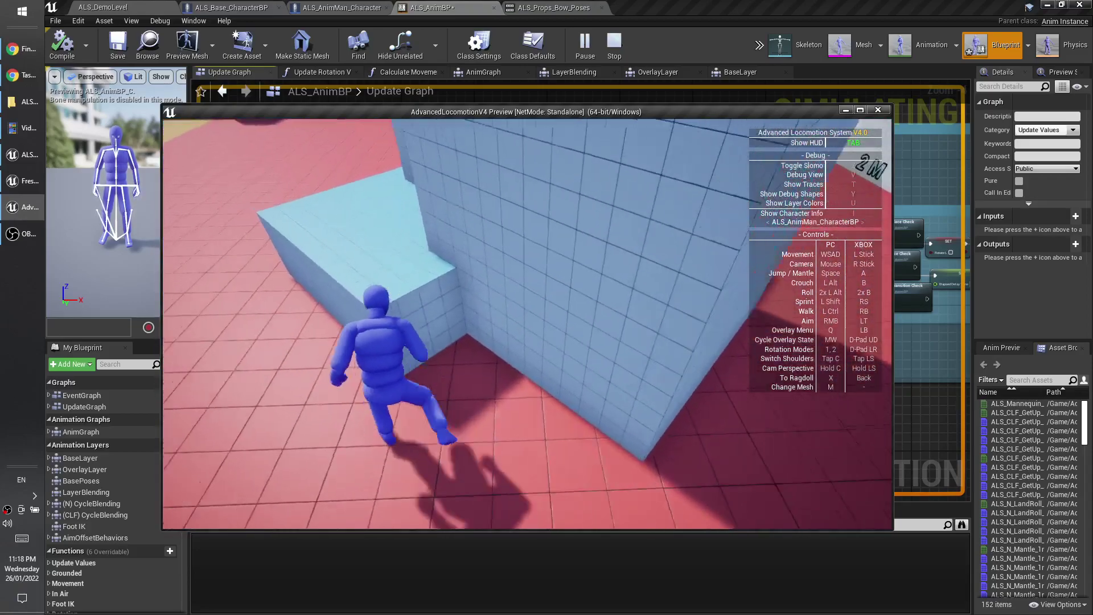
pyautogui.press('space')
pyautogui.press('Escape')
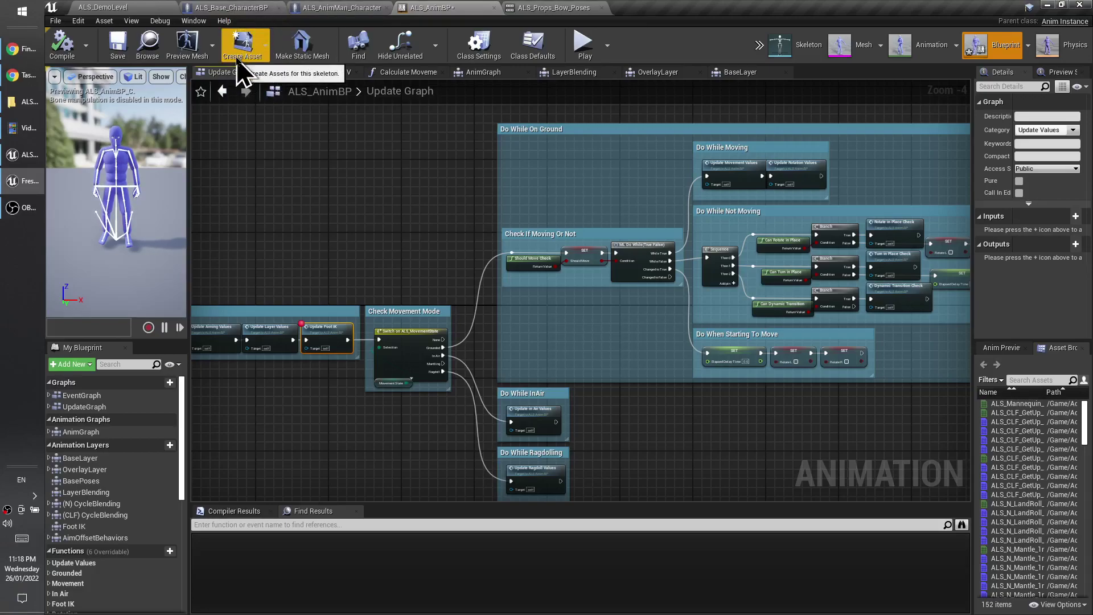
# Open ALS_Base_CharacterBP and examine its Event Graph, including the state and movement events.
pyautogui.click(233, 8)
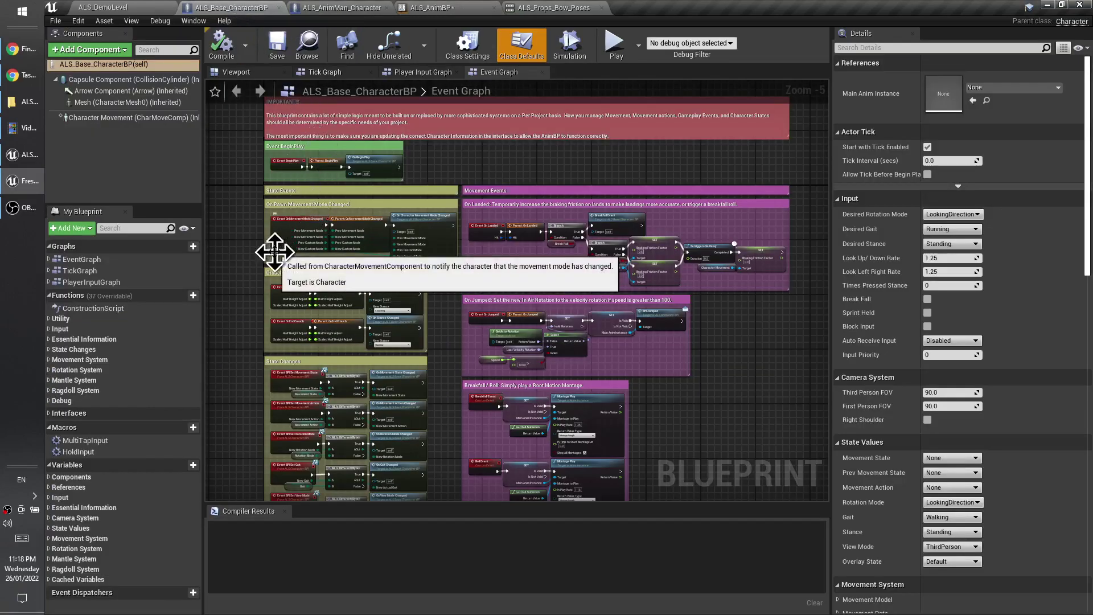
pyautogui.scroll(-1, 420, 263)
pyautogui.scroll(1, 419, 263)
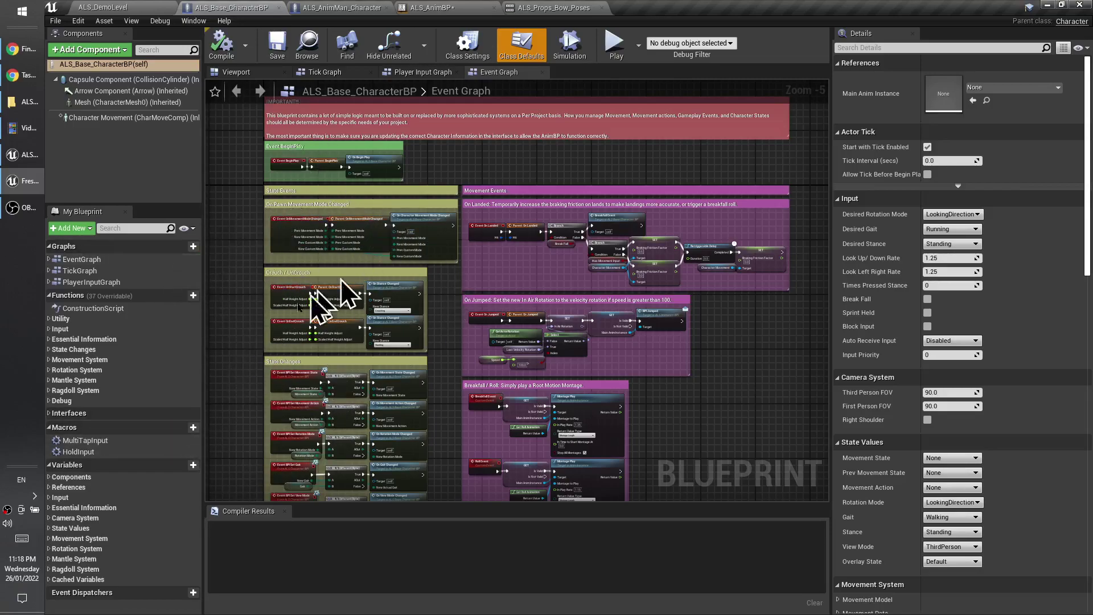
pyautogui.moveTo(254, 375); pyautogui.dragTo(301, 349, button='right')
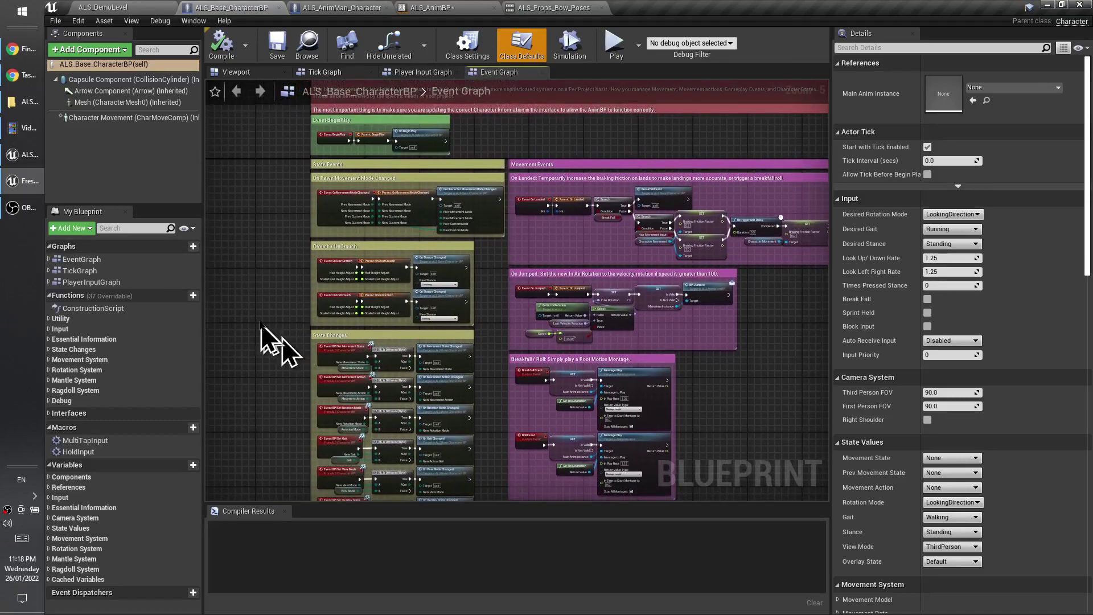
pyautogui.moveTo(136, 299)
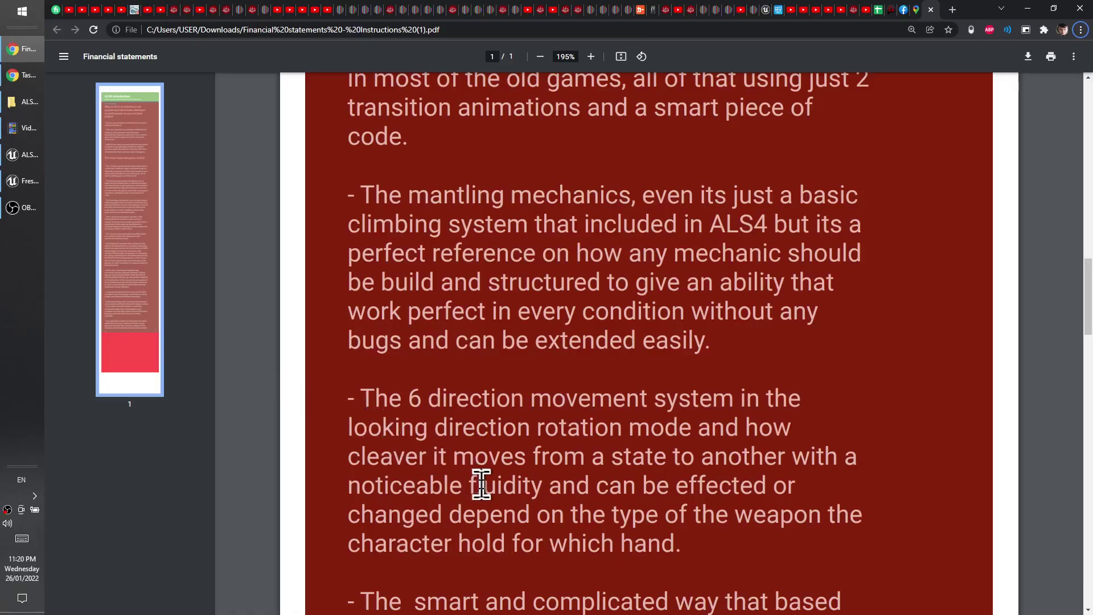
# Read on in the PDF notes to the paragraphs on the 6 direction movement system and curve-based rotation.
pyautogui.scroll(-5, 495, 422)
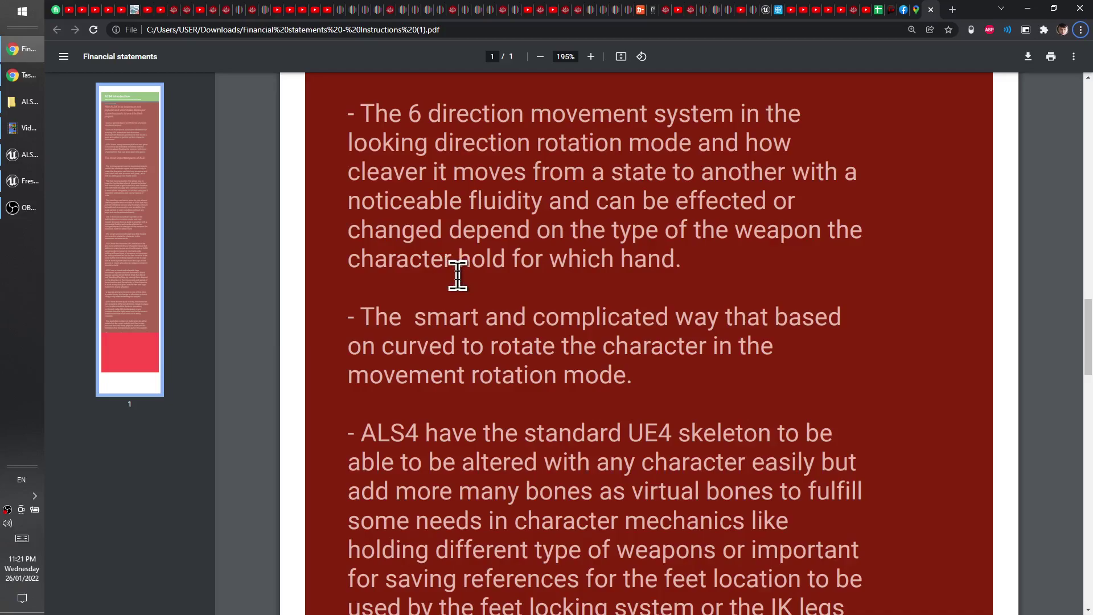
# Switch to the Unreal Editor, start a play preview and run the character forward and to both sides on the open floor.
pyautogui.click(5, 190)
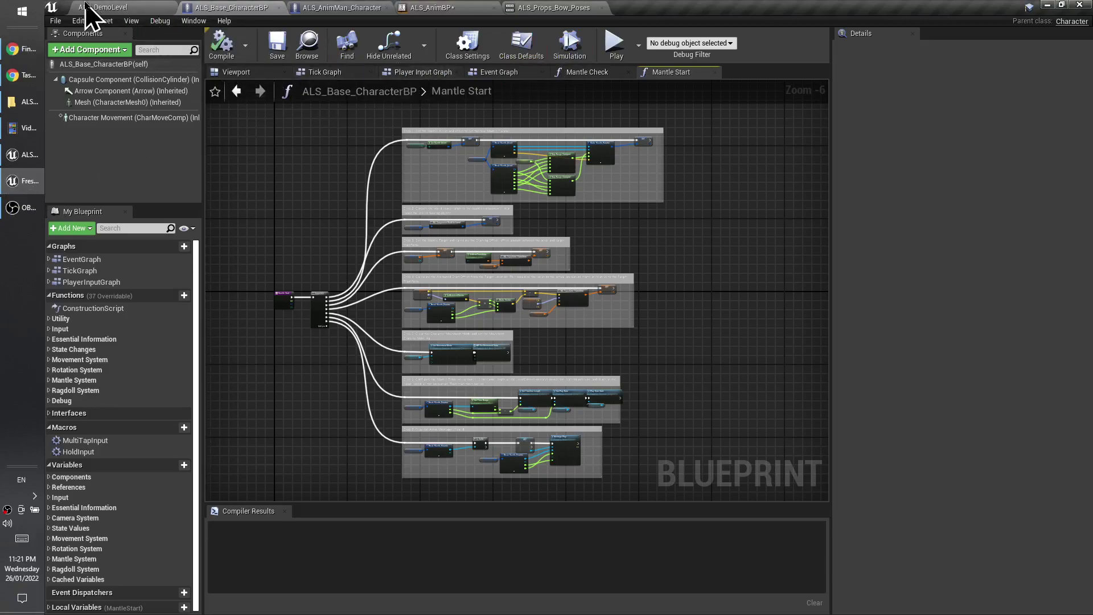
pyautogui.hotkey('alt', 'p')
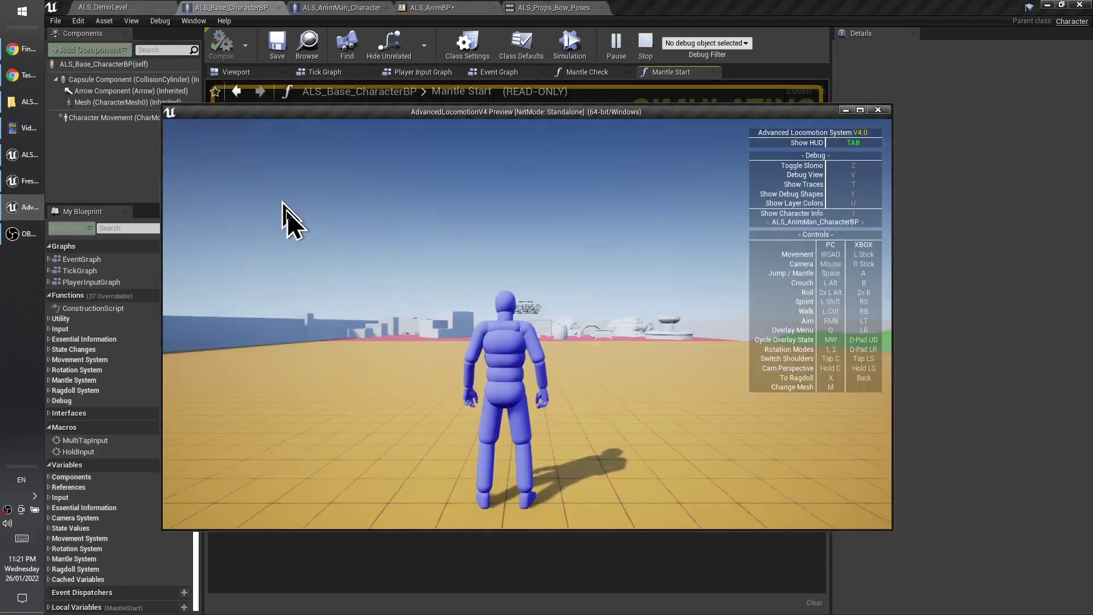
pyautogui.press('w')
pyautogui.press('d')
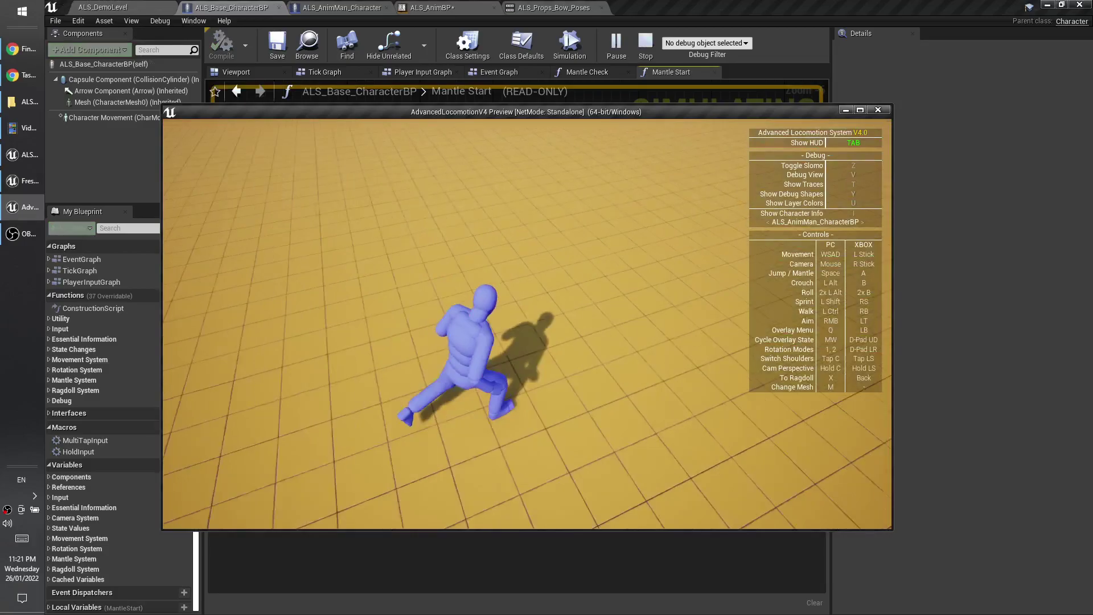
pyautogui.press('a')
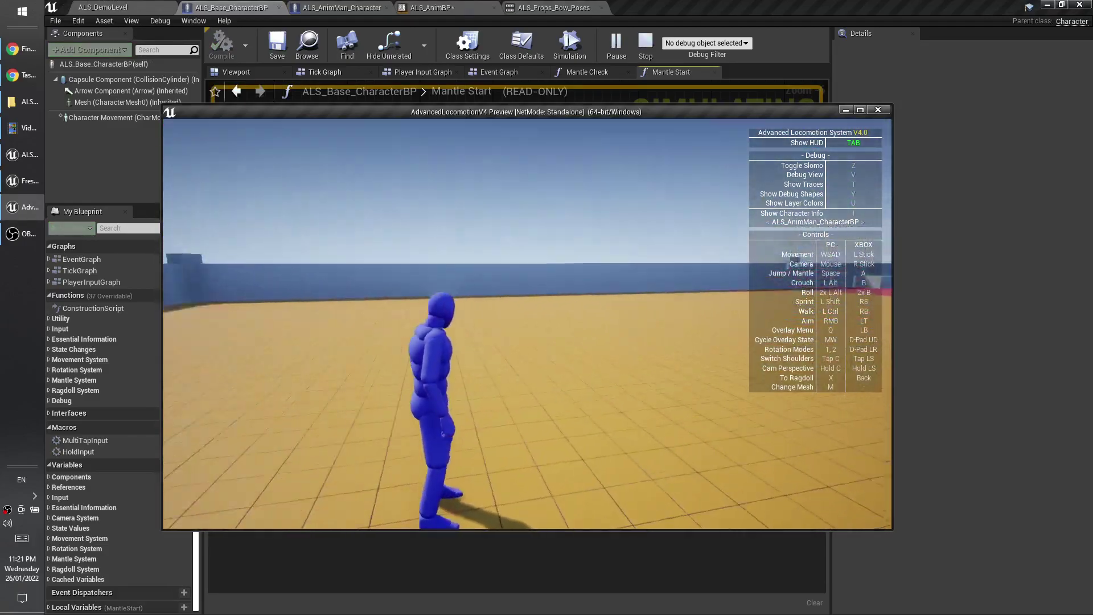
pyautogui.press('w')
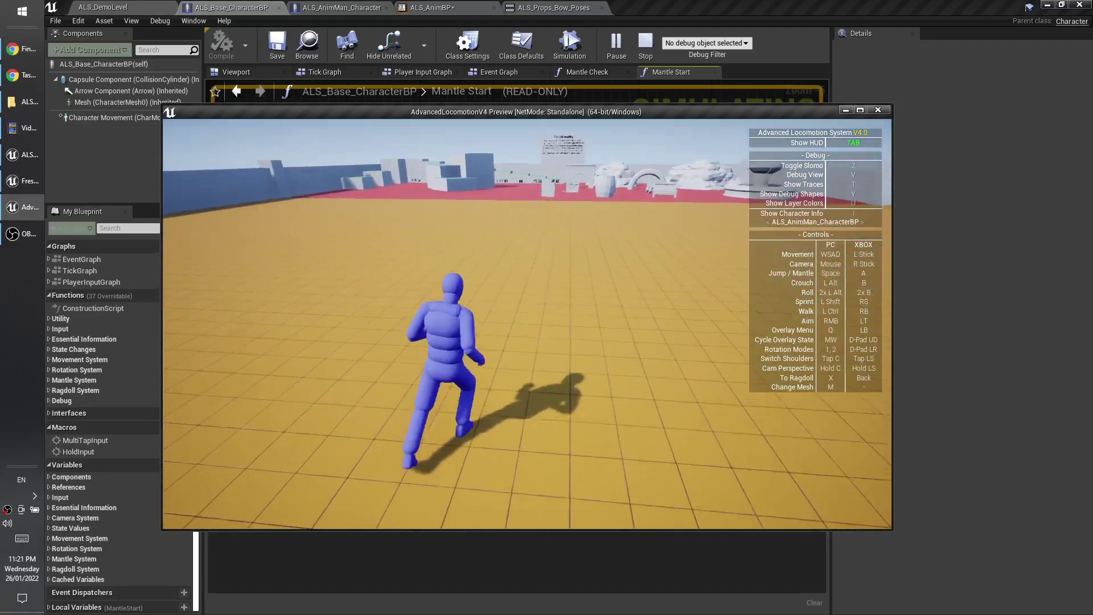
pyautogui.press('w')
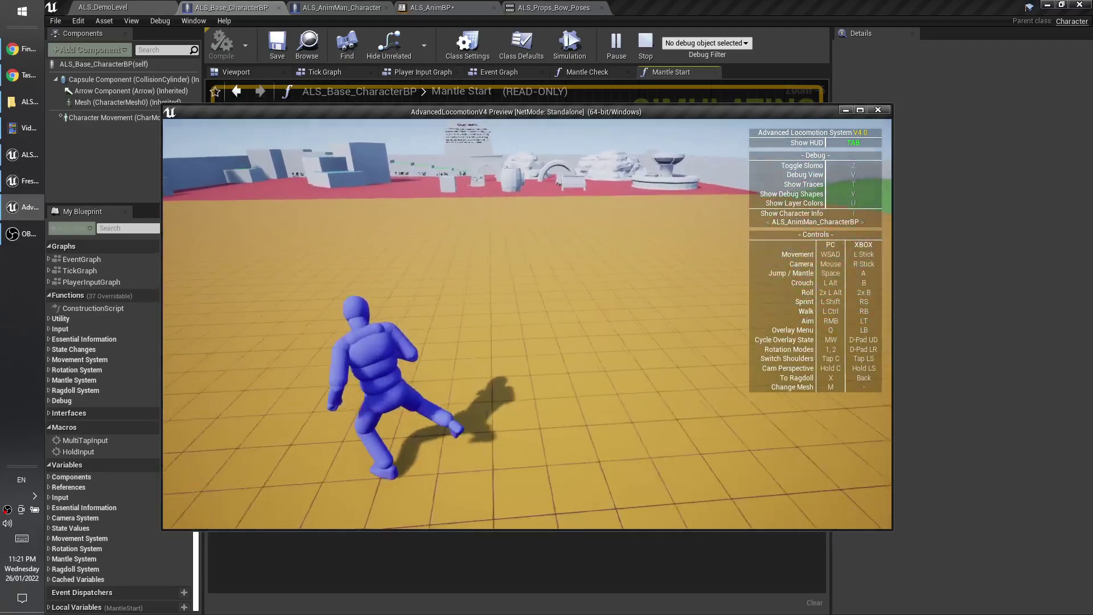
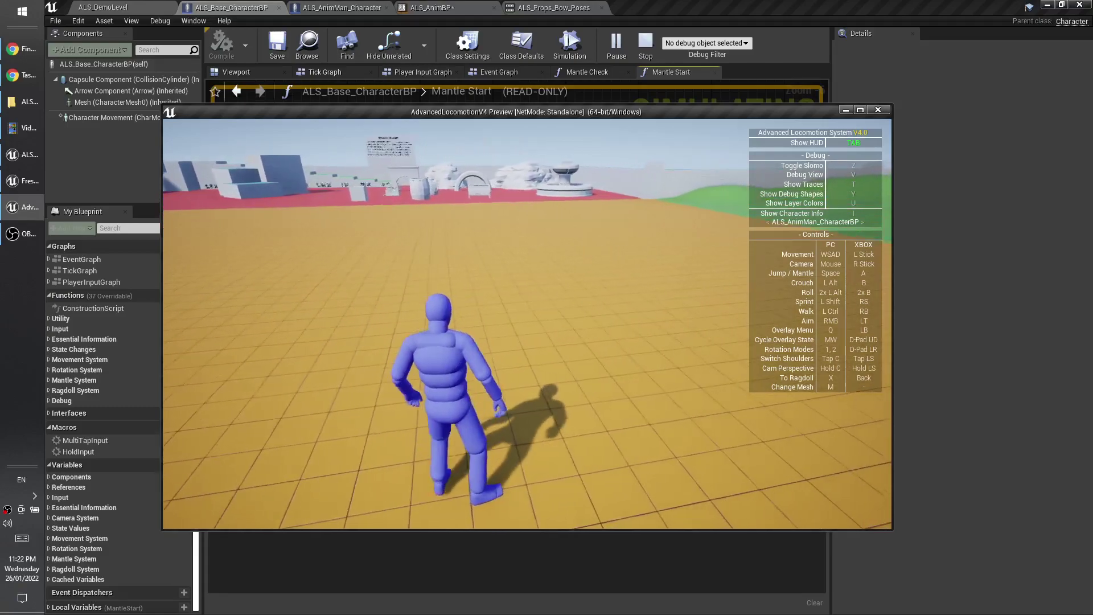
# Move the character forward and diagonally to both sides to demonstrate its directional movement in the looking direction mode.
pyautogui.press('w')
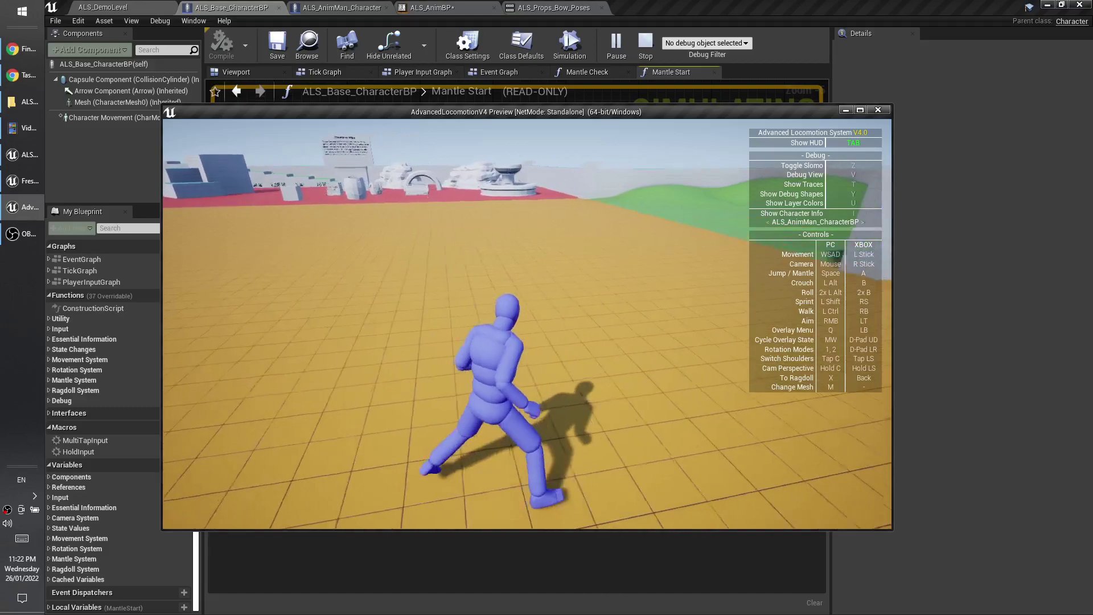
pyautogui.press('d')
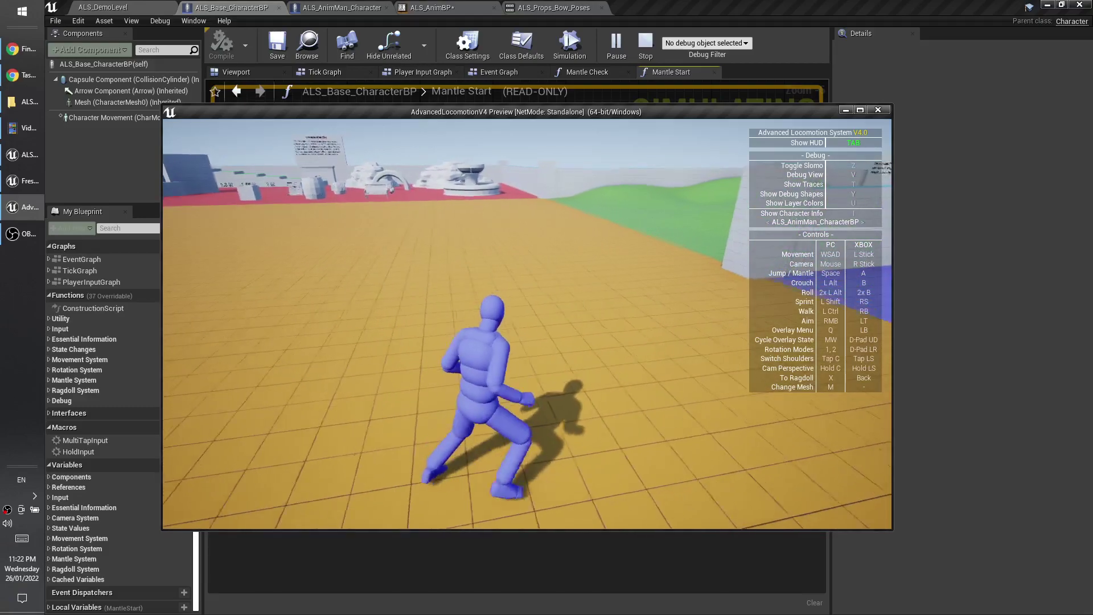
pyautogui.press('a')
pyautogui.press('w')
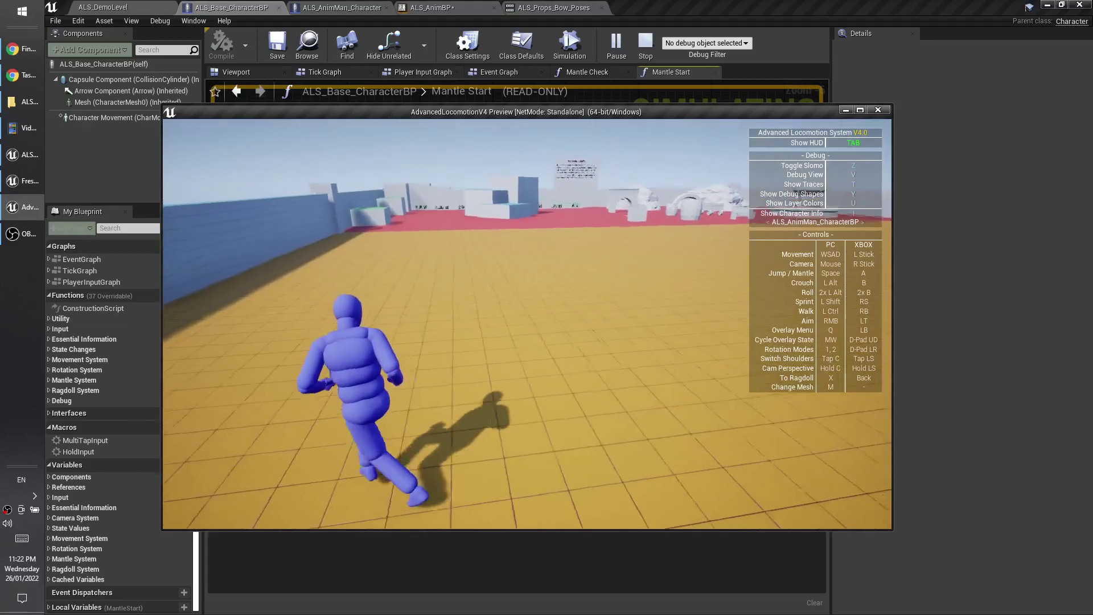
pyautogui.press('d')
pyautogui.press('w')
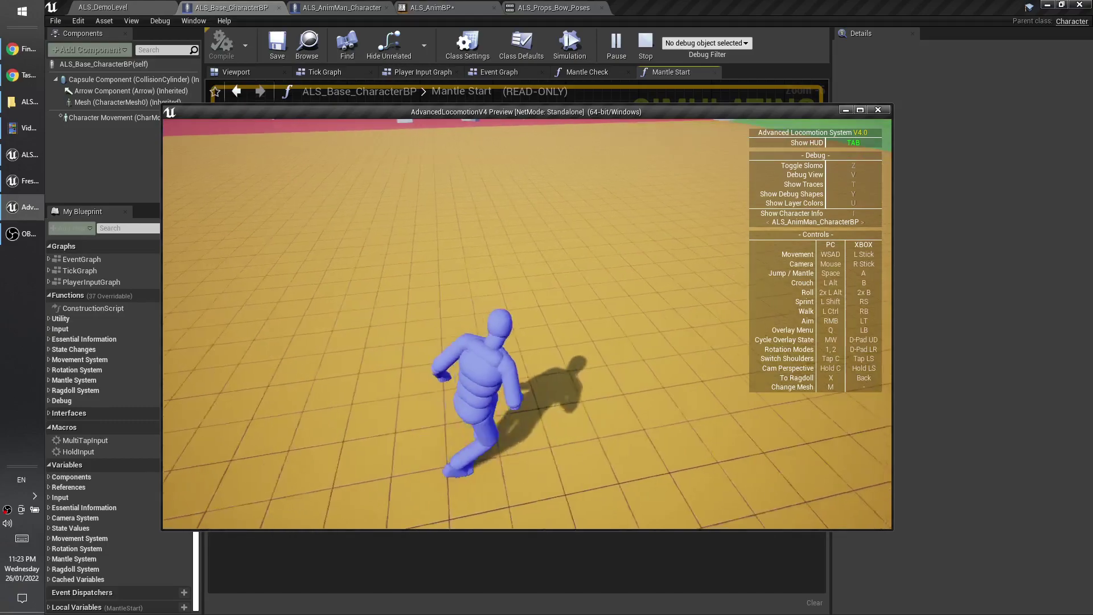
# Strafe the character back and forth between right and left to show the direction changes, and end the play preview.
pyautogui.press('d')
pyautogui.press('a')
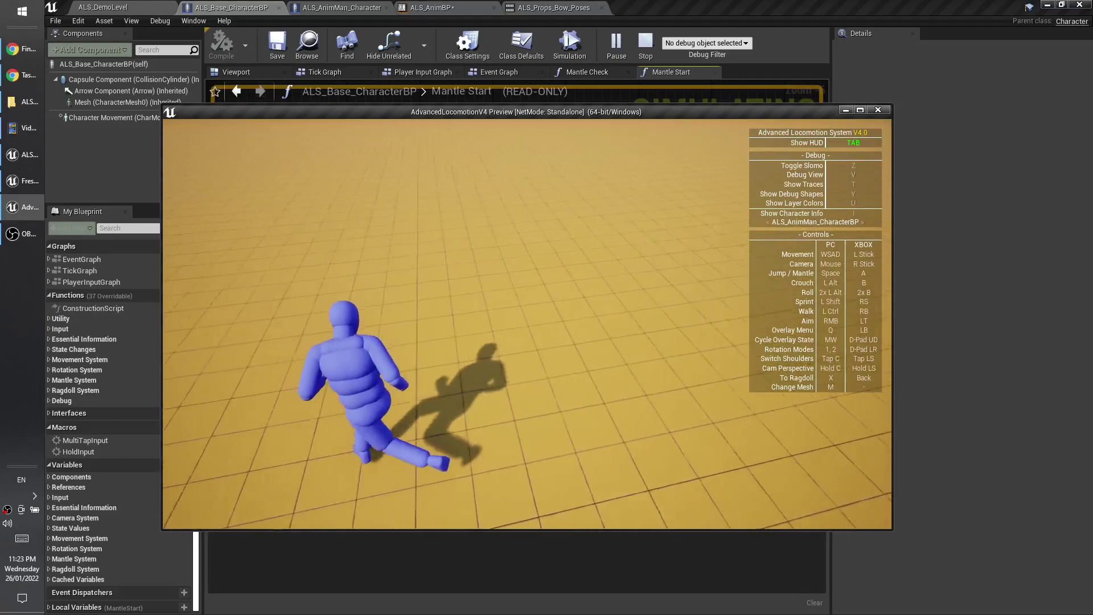
pyautogui.press('d')
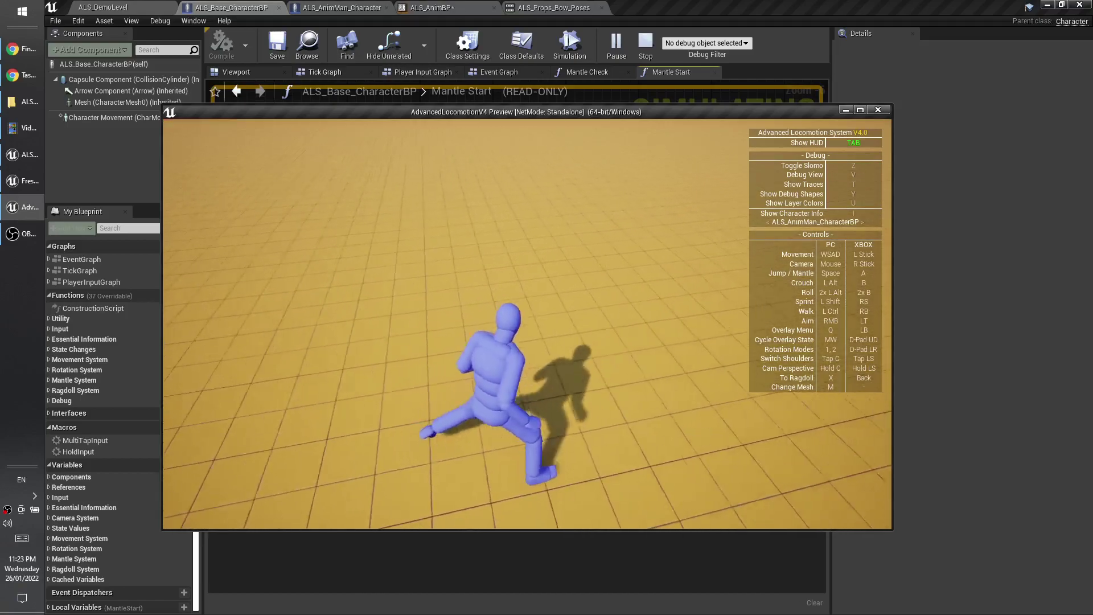
pyautogui.press('d')
pyautogui.press('a')
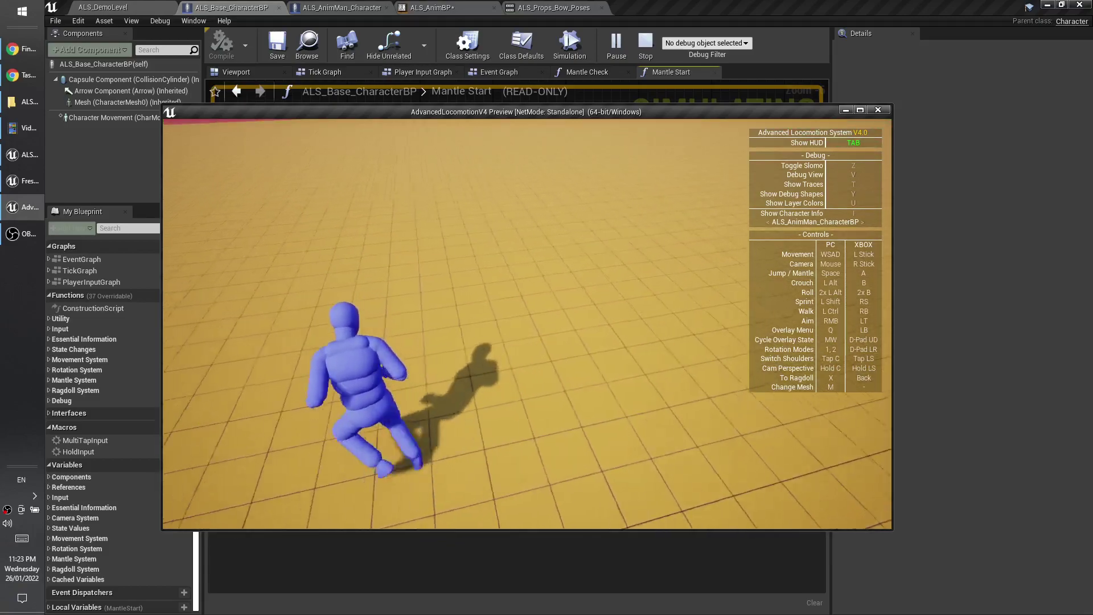
pyautogui.press('Escape')
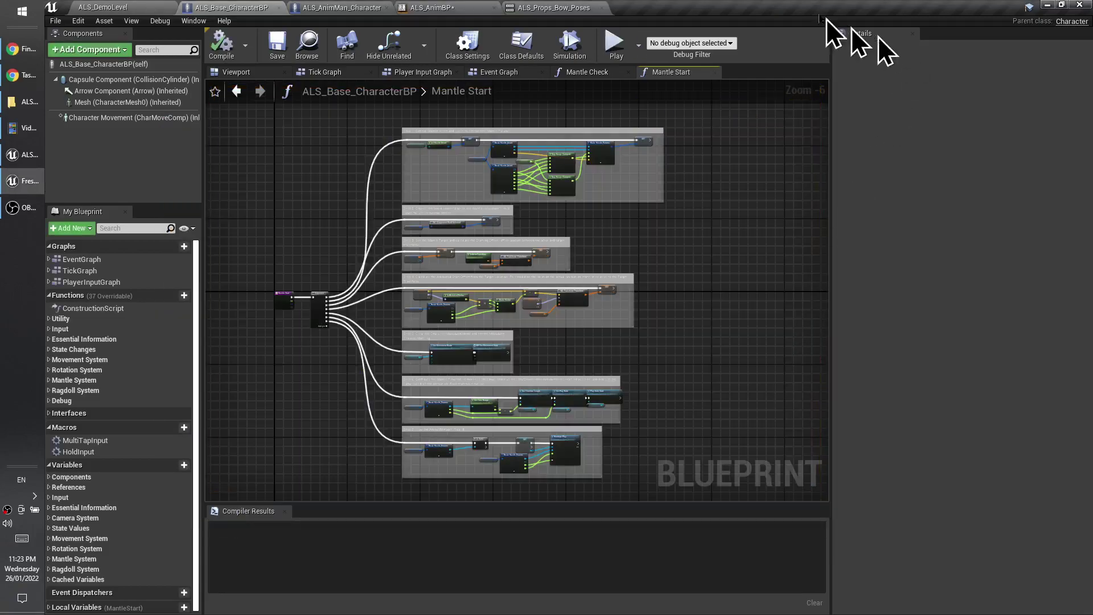
# Open the AnimGraph of ALS_AnimBP and go into its linked BaseLayer.
pyautogui.click(463, 7)
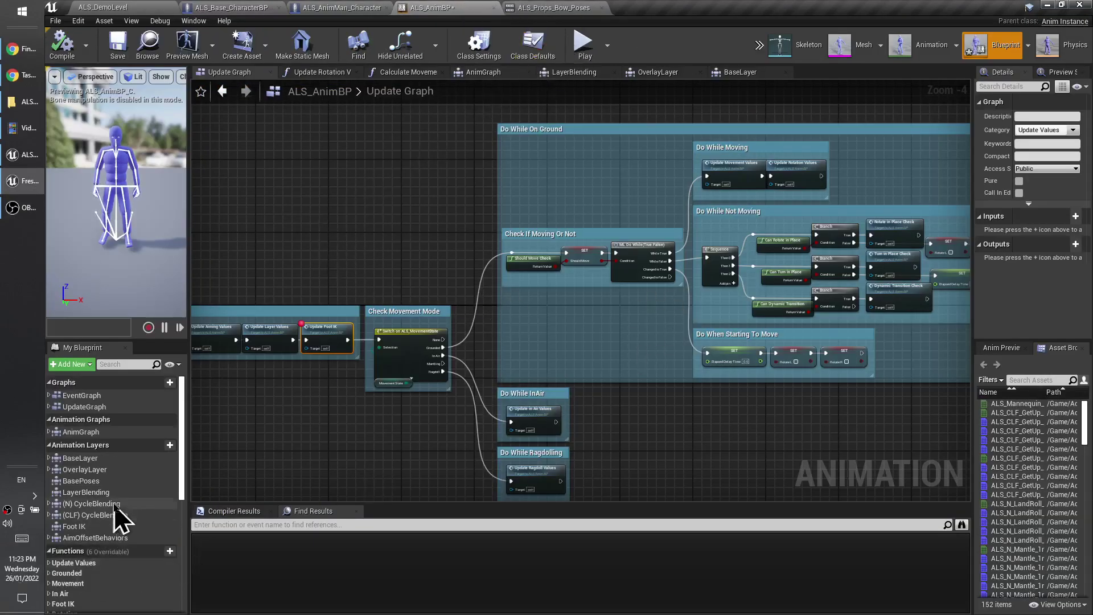
pyautogui.doubleClick(153, 433)
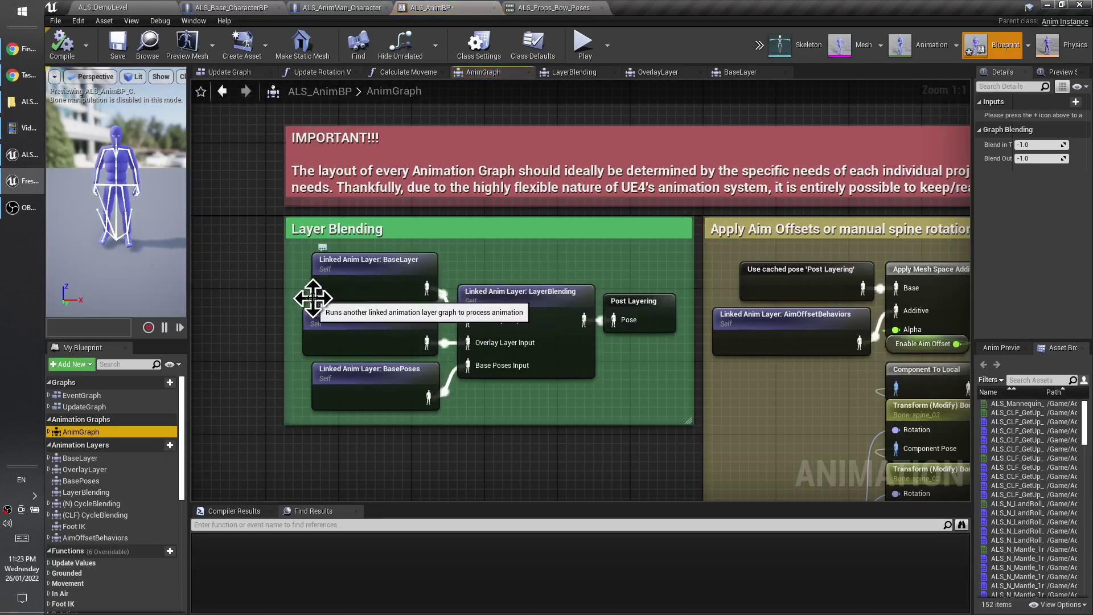
pyautogui.click(390, 281)
pyautogui.doubleClick(390, 280)
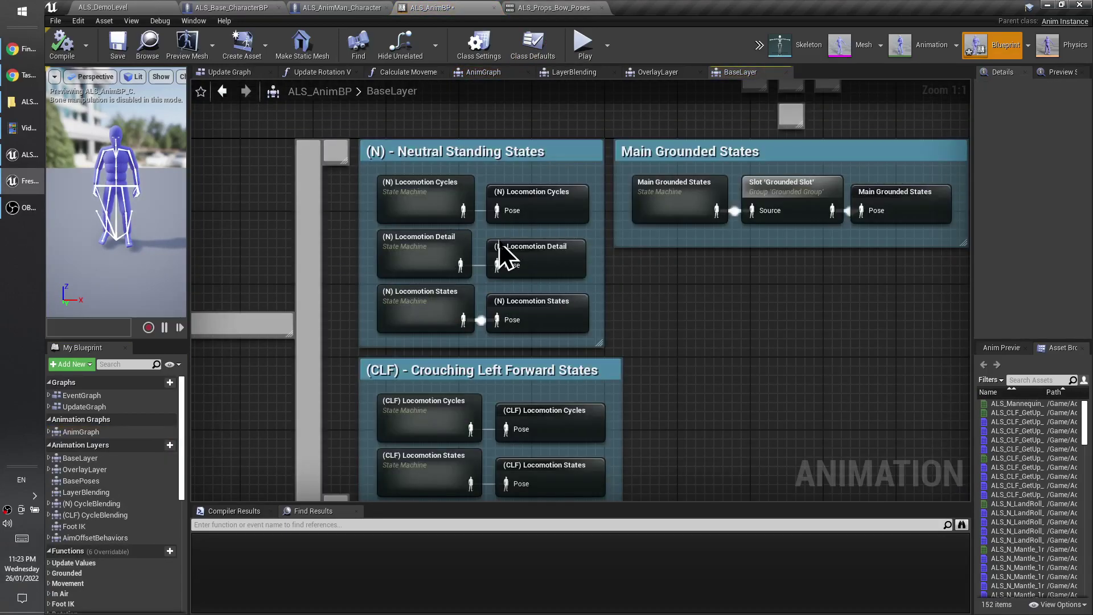
# Follow (N) Locomotion Cycles through (N) CycleBlending to the (N) Directional States machine and select the Move RF state.
pyautogui.doubleClick(416, 198)
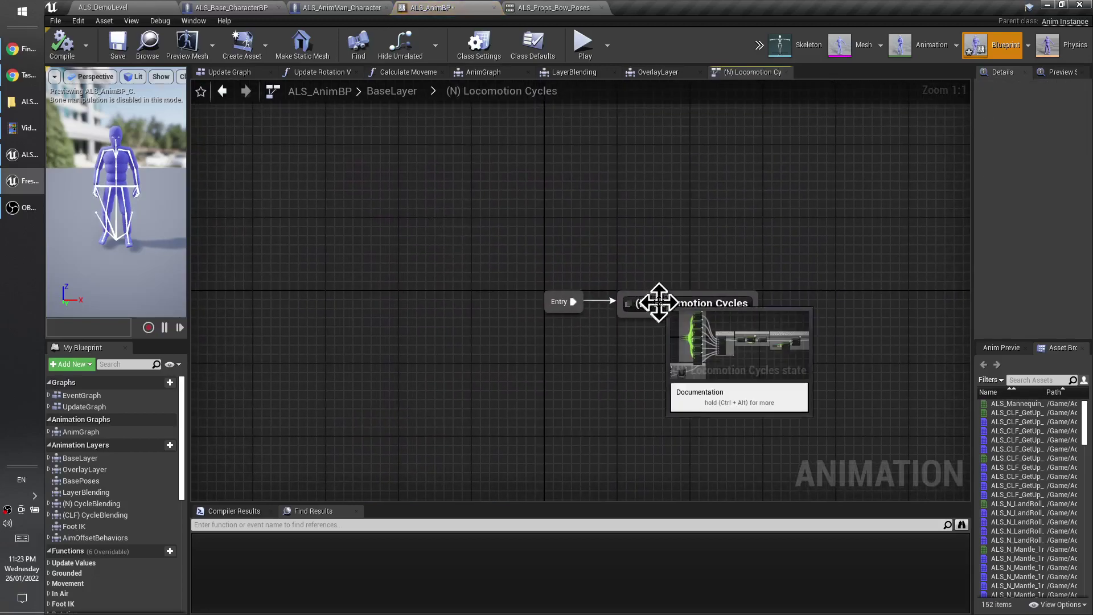
pyautogui.doubleClick(737, 302)
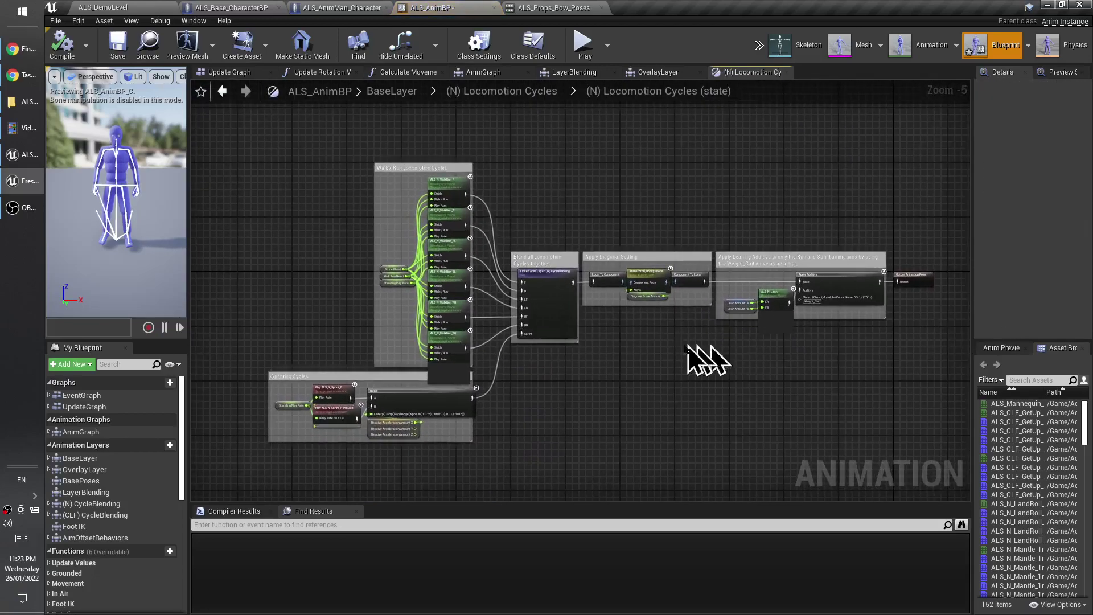
pyautogui.doubleClick(542, 318)
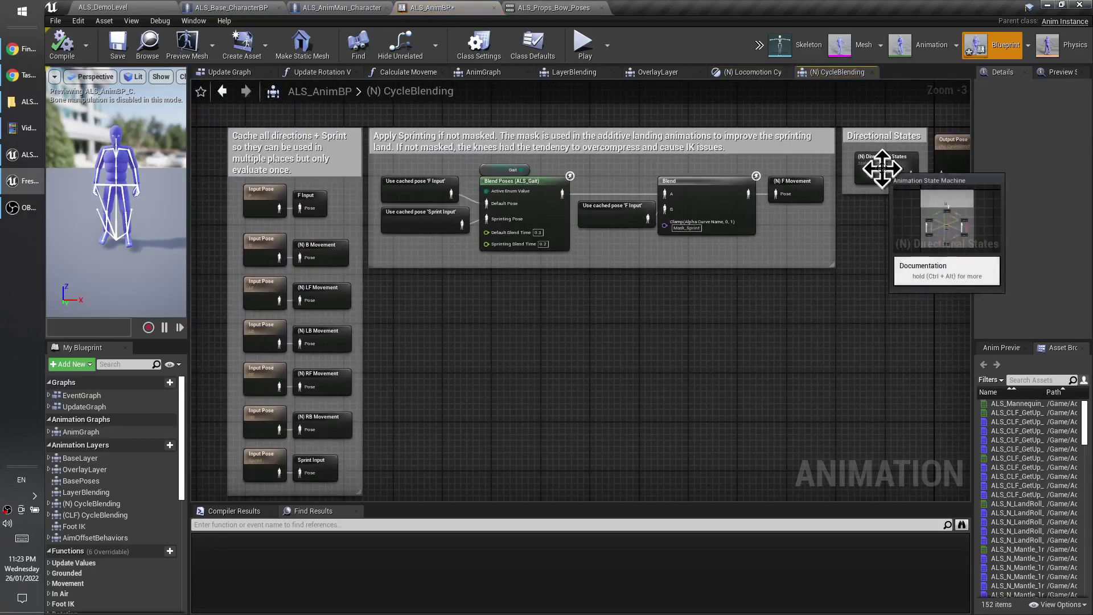
pyautogui.doubleClick(883, 168)
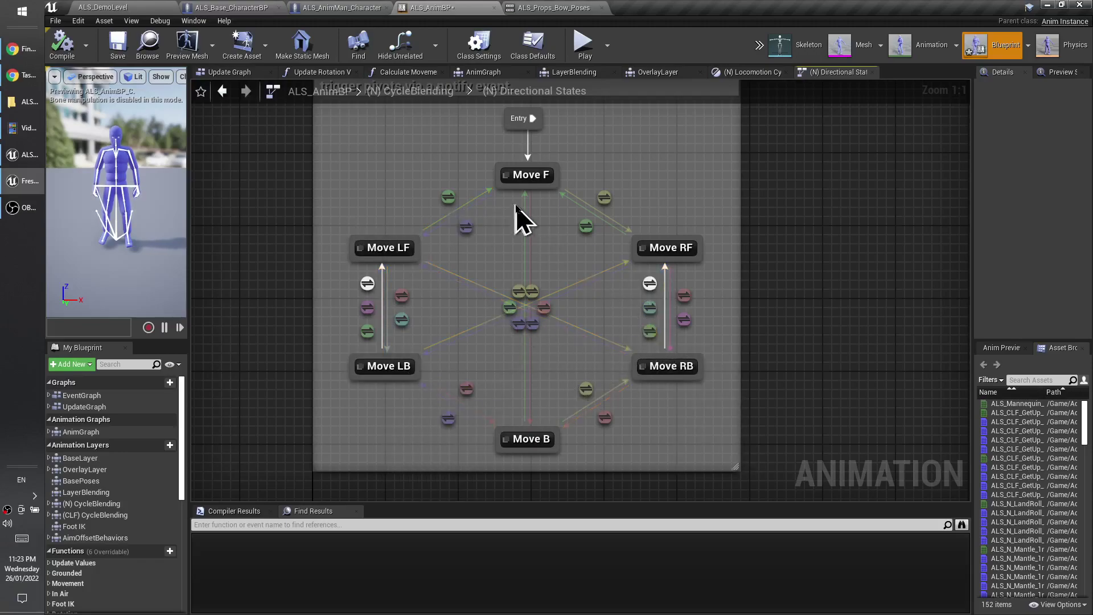
pyautogui.click(670, 249)
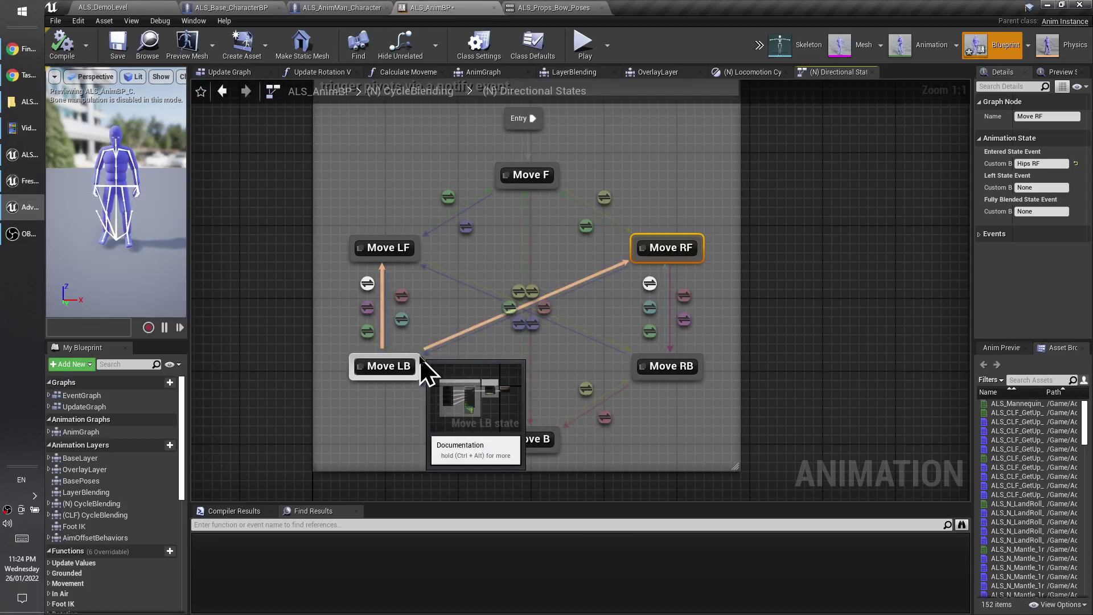
pyautogui.hotkey('alt', 'p')
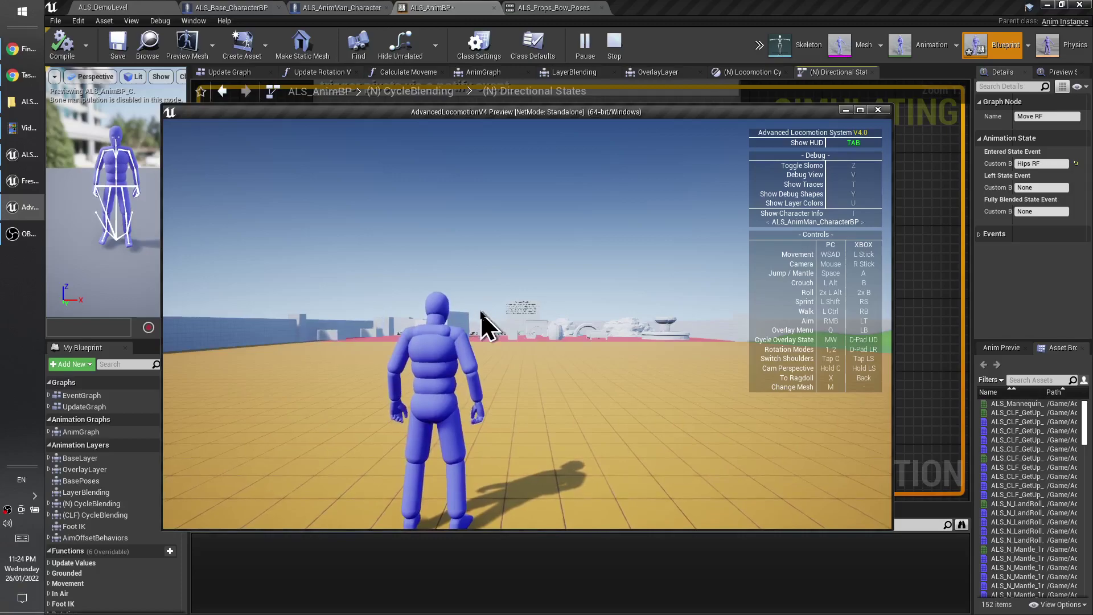
pyautogui.click(432, 387)
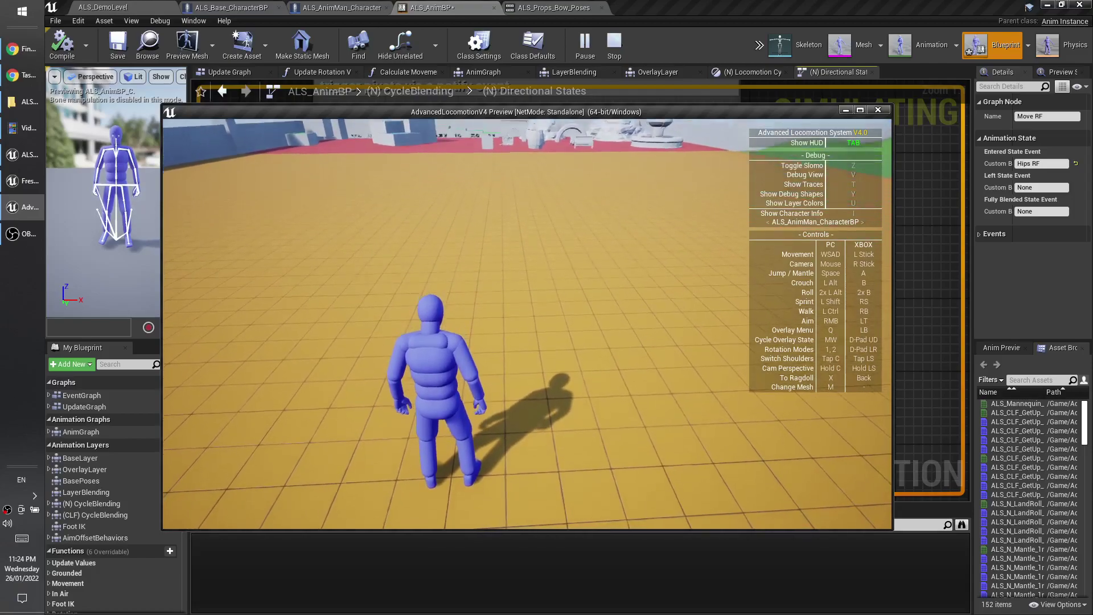
pyautogui.press('F1')
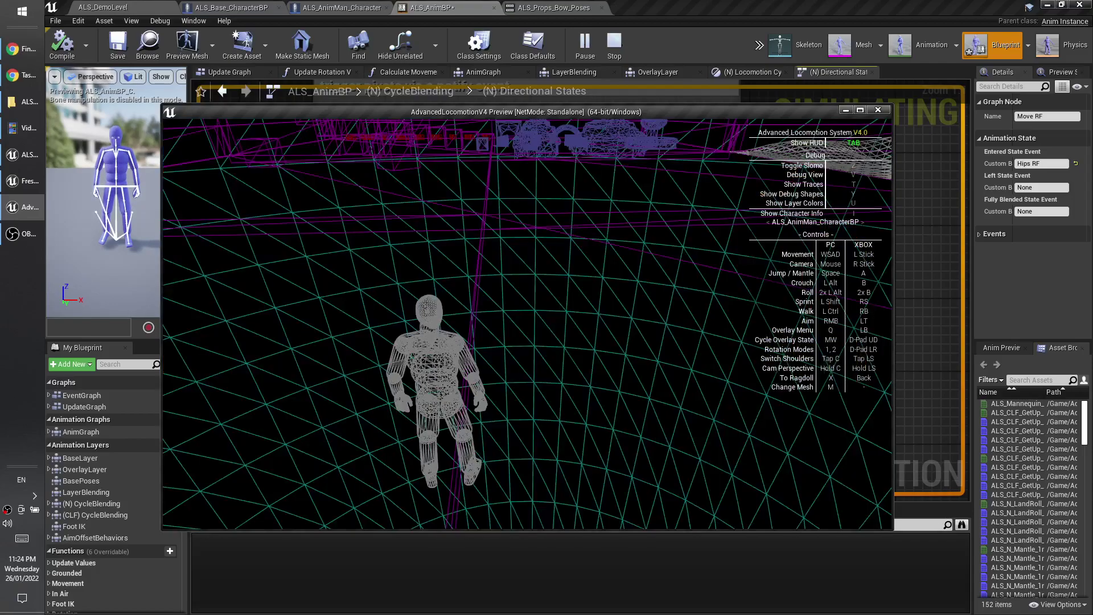
pyautogui.press('F2')
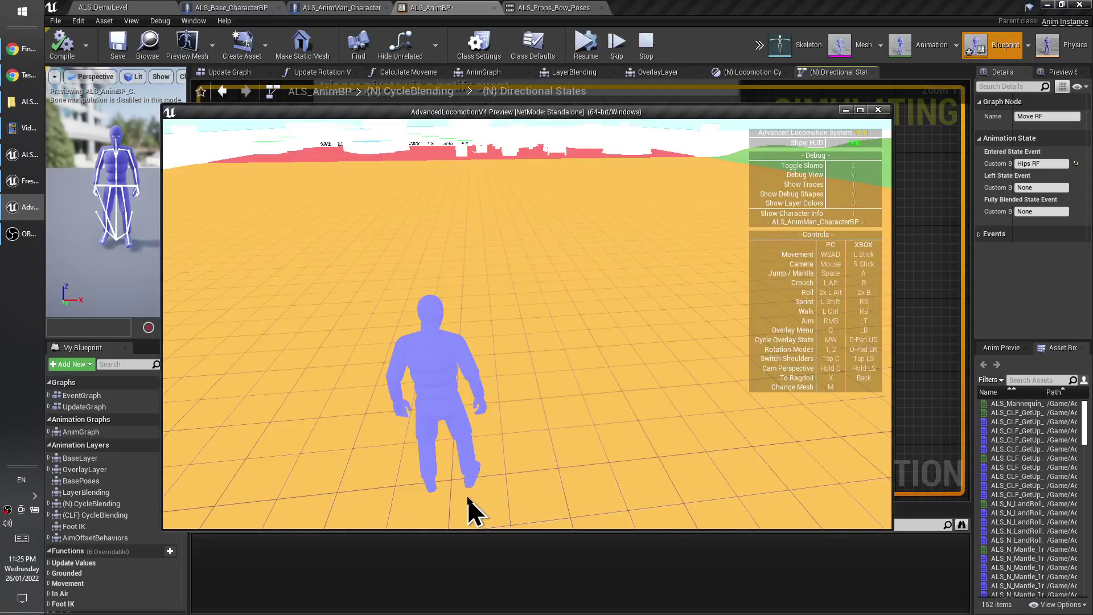
pyautogui.press('Escape')
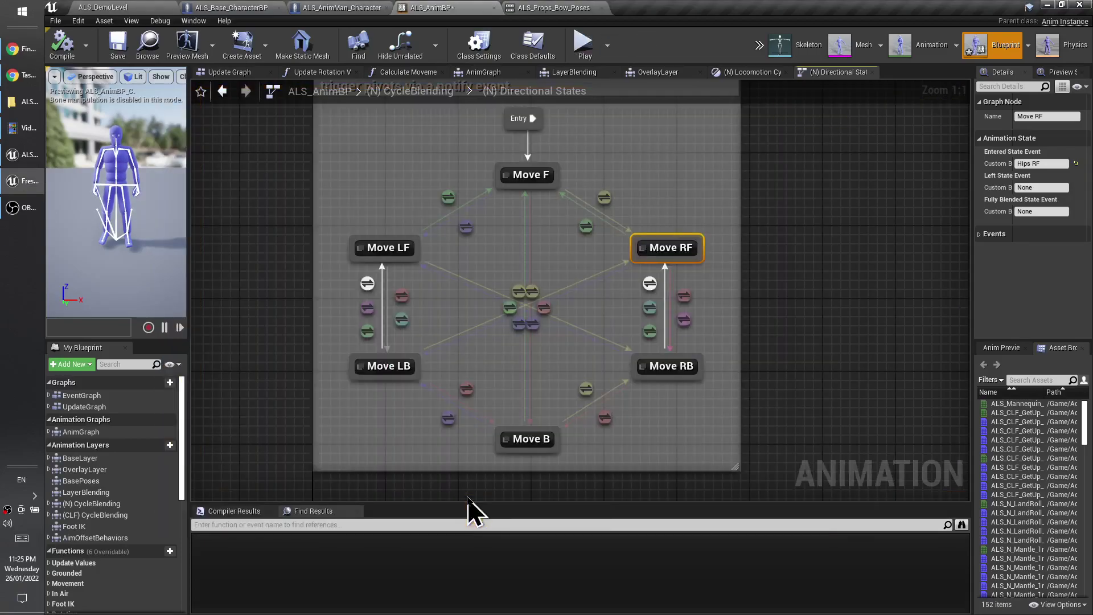
# Start a play preview, give the character the Rifle overlay and make it aim.
pyautogui.hotkey('alt', 'p')
pyautogui.press('q')
pyautogui.scroll(-5, 506, 407)
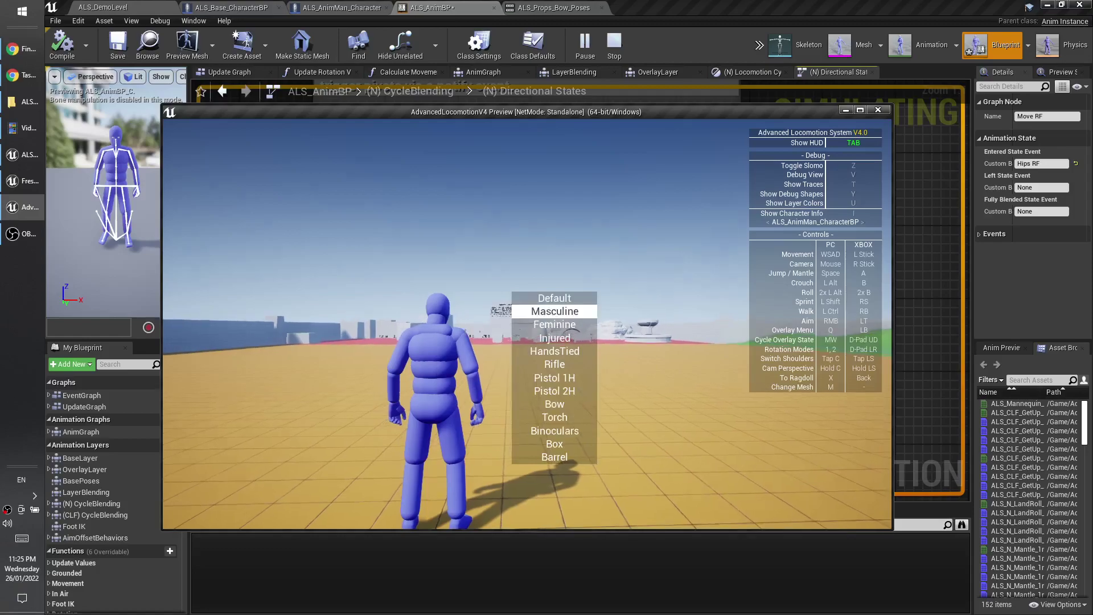
pyautogui.rightClick(527, 323)
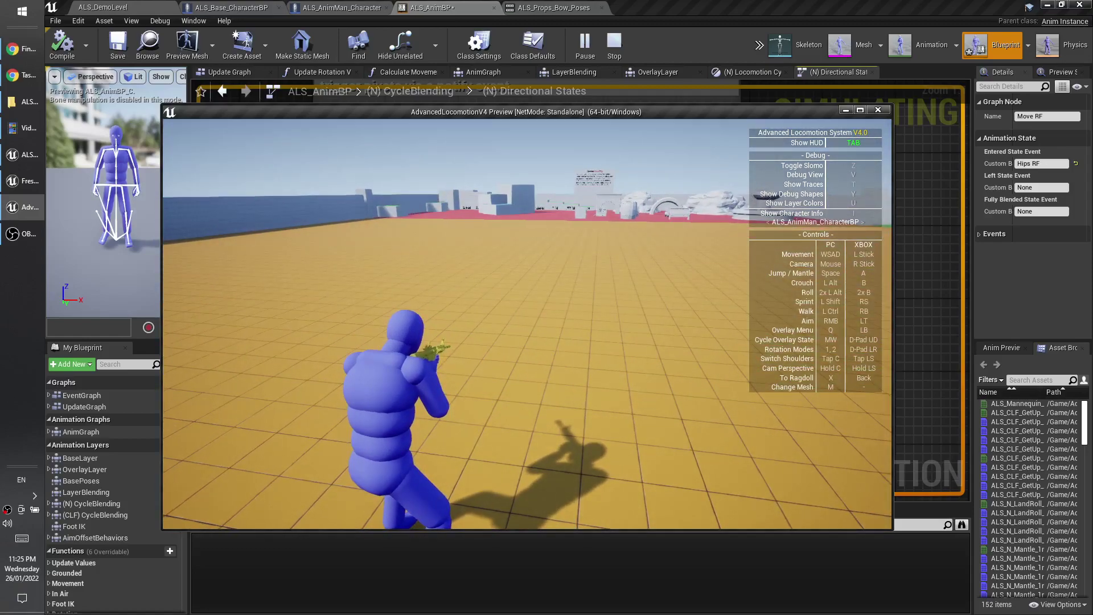
# Move the aiming character forward, backward and to both sides to show how the held weapon affects its directional movement.
pyautogui.press('w')
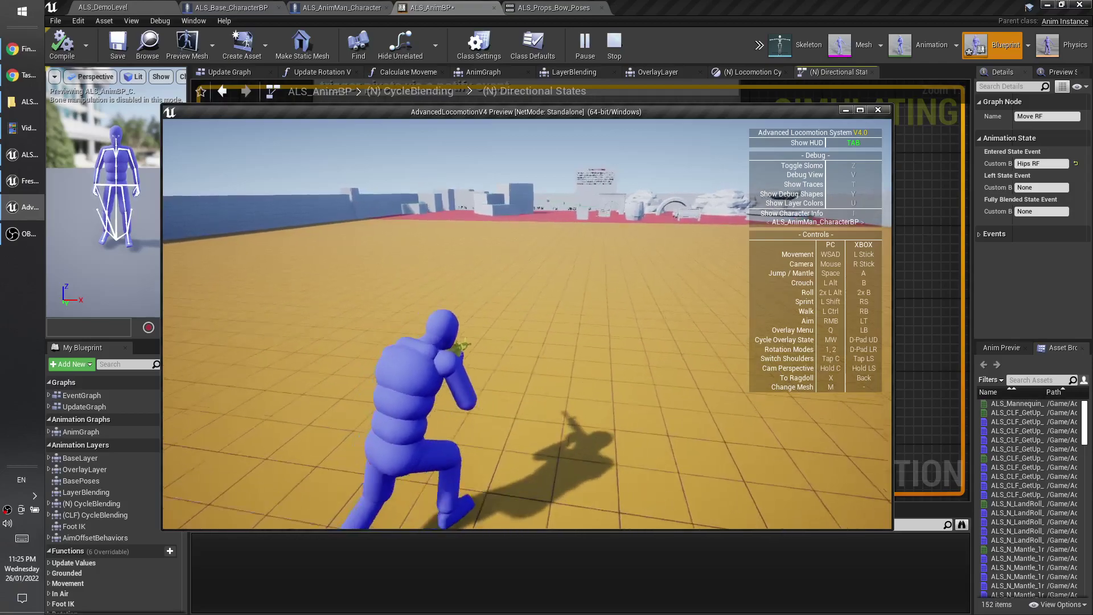
pyautogui.press('d')
pyautogui.press('s')
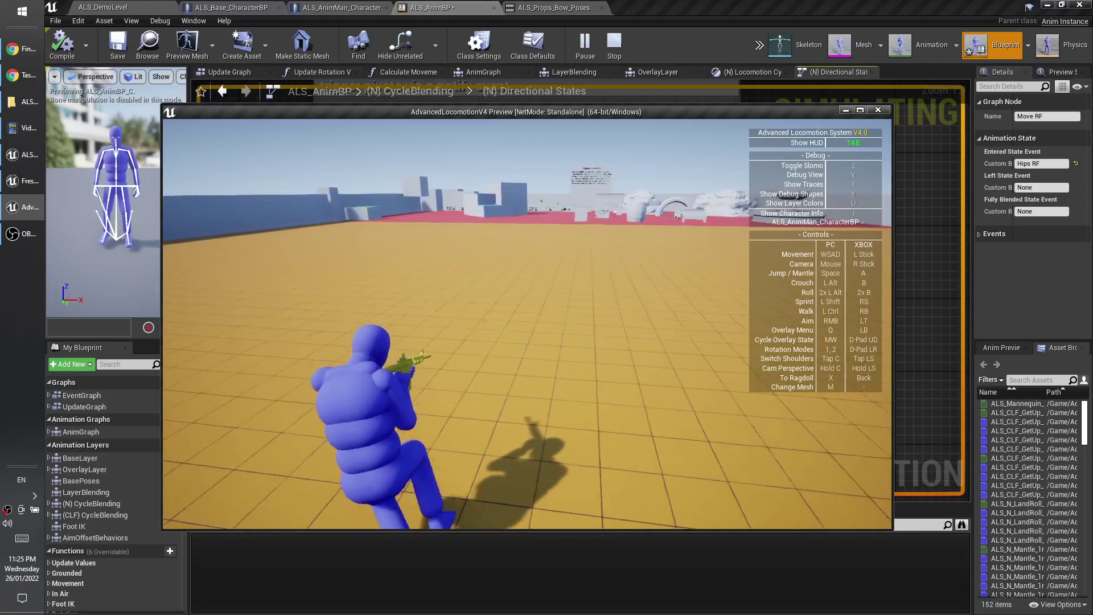
pyautogui.press('a')
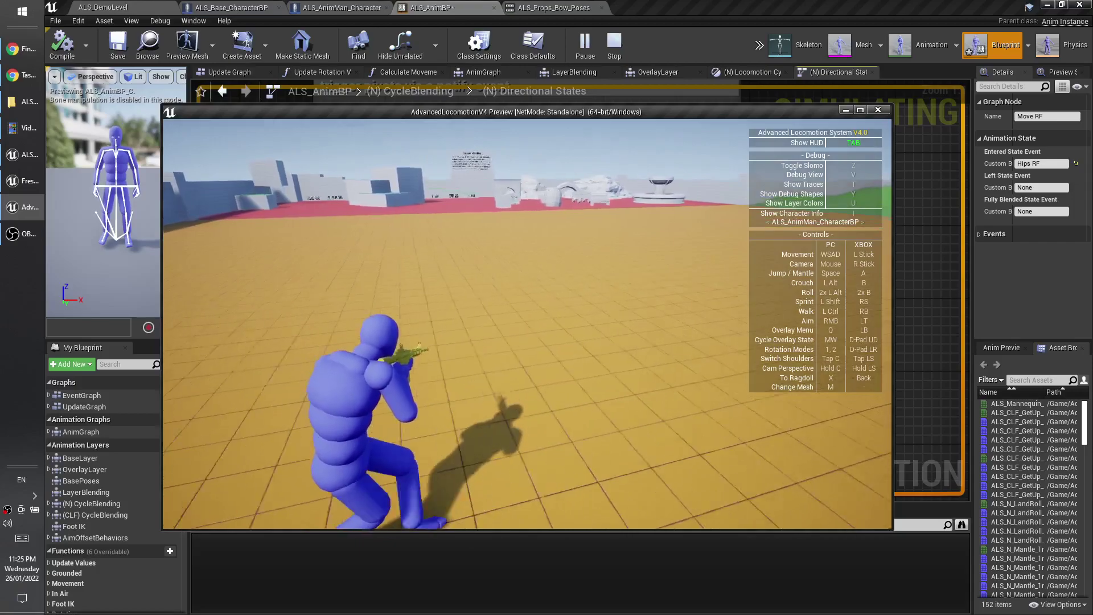
pyautogui.press('w')
pyautogui.press('a')
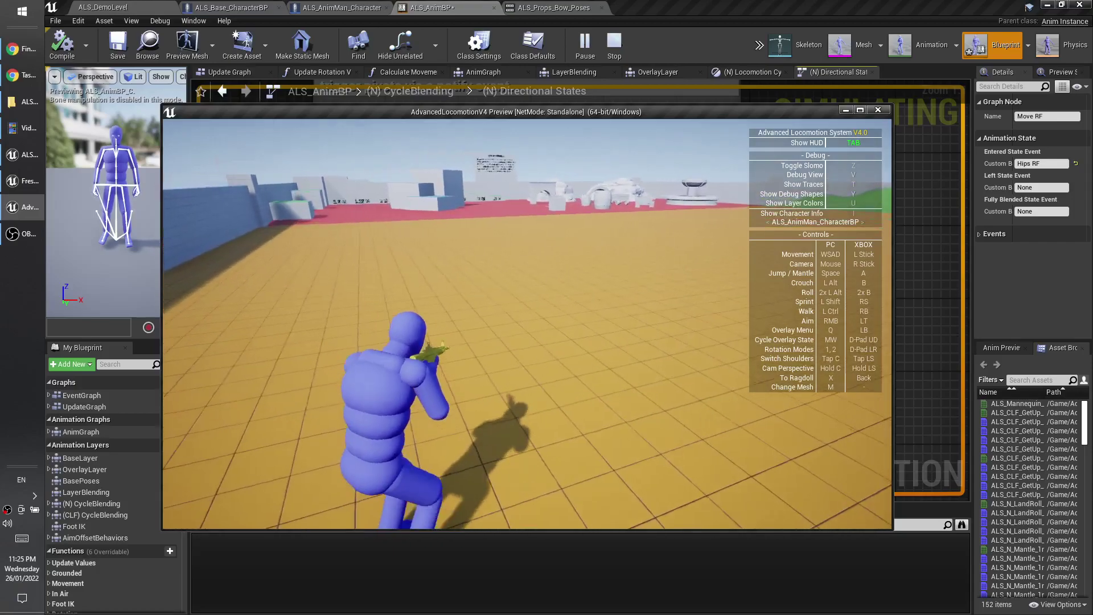
pyautogui.press('d')
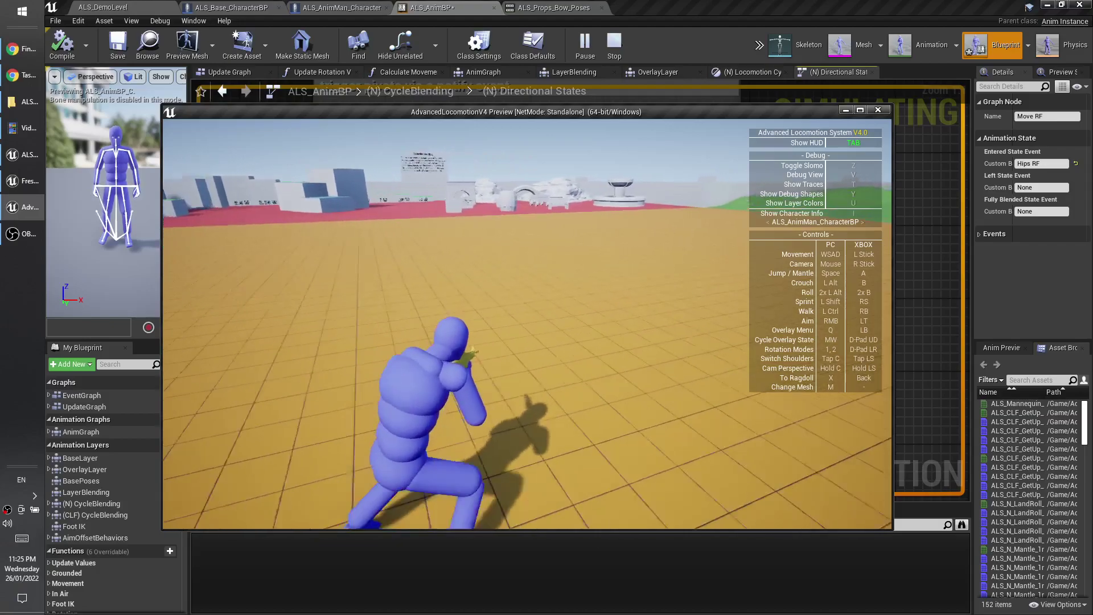
# Strafe the aiming rifle character repeatedly to both sides in the looking direction mode, and stop aiming.
pyautogui.press('d')
pyautogui.press('a')
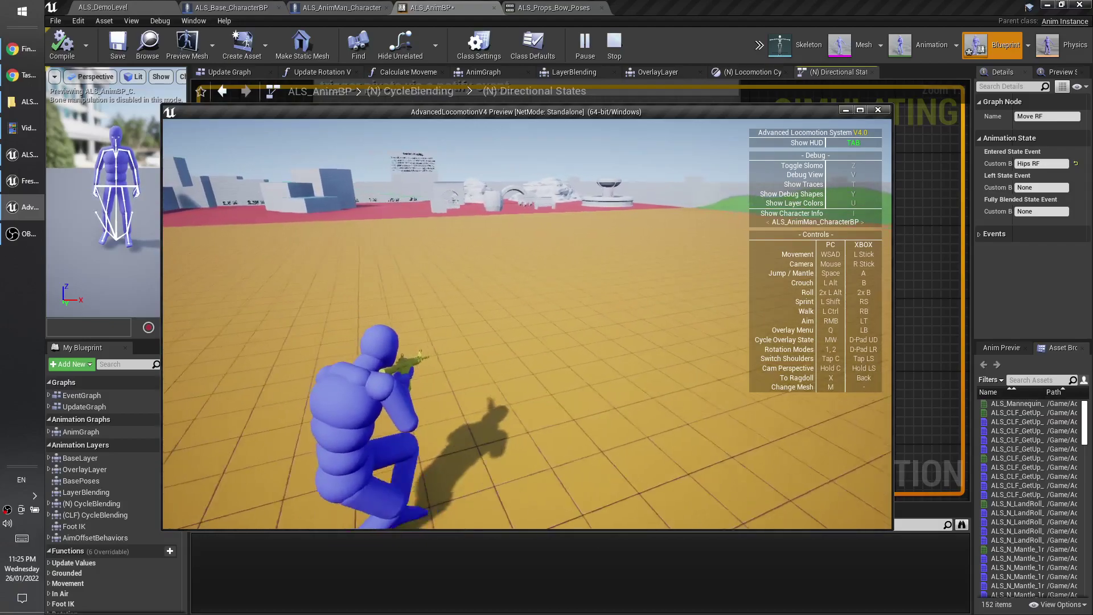
pyautogui.press('d')
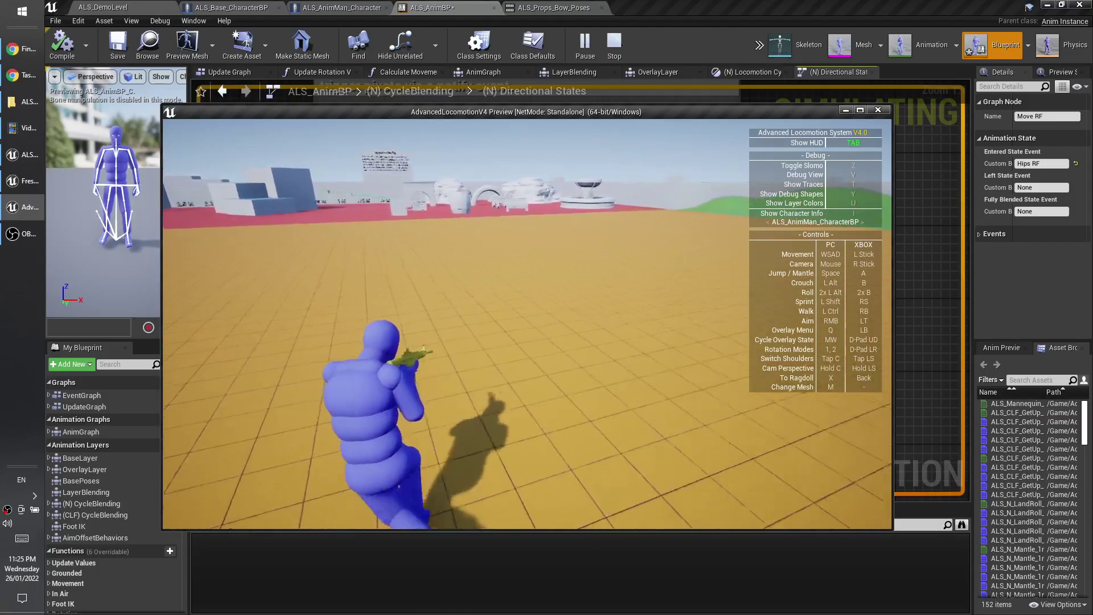
pyautogui.press('a')
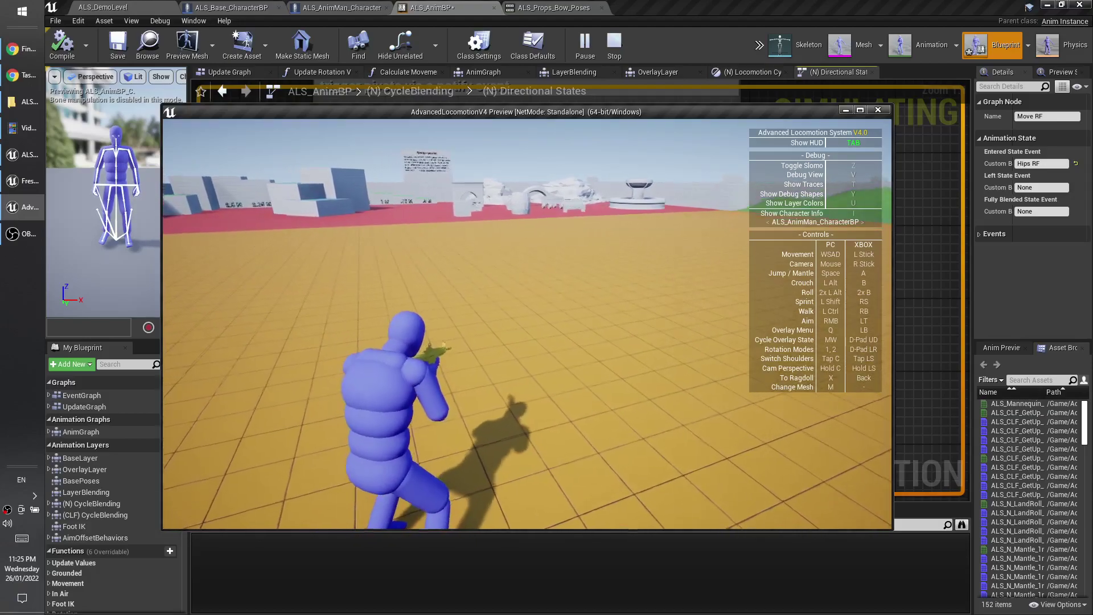
pyautogui.press('alt')
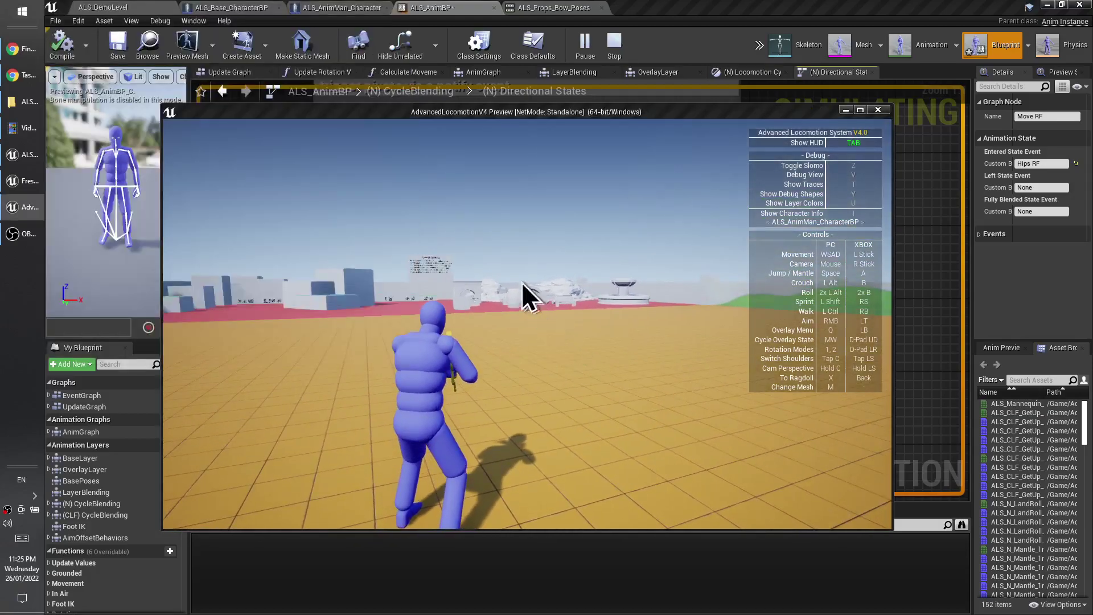
# Shift the preview window aside to compare the character's shoulder switching and movement with the Directional States graph, and bring the window back.
pyautogui.moveTo(286, 110); pyautogui.dragTo(811, 98)
pyautogui.click(812, 98)
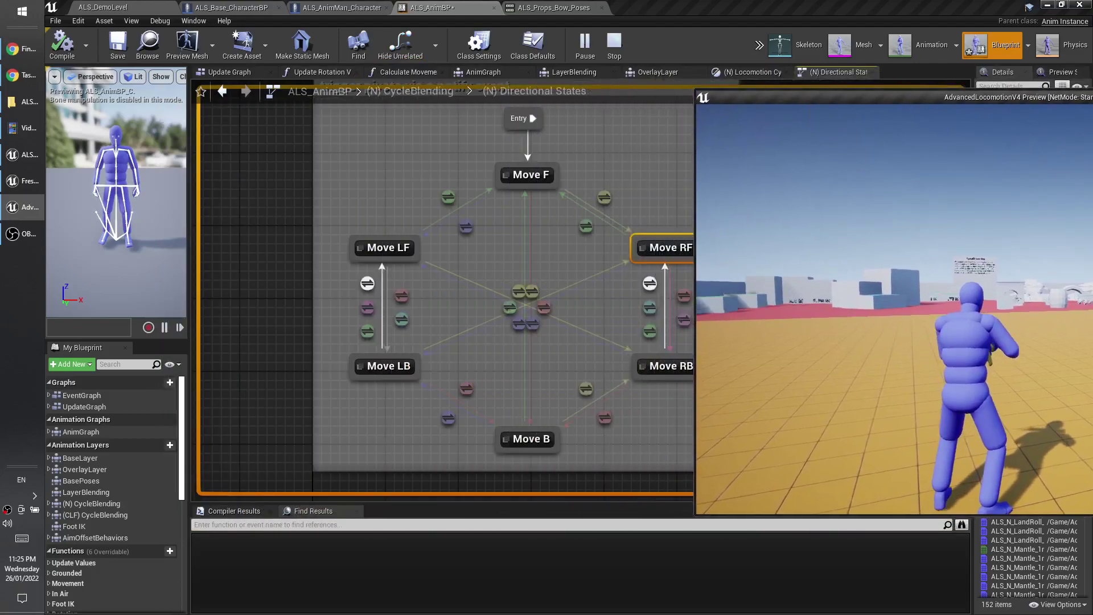
pyautogui.press('c')
pyautogui.rightClick(811, 98)
pyautogui.press('c')
pyautogui.press('w')
pyautogui.press('alt')
pyautogui.click(718, 219)
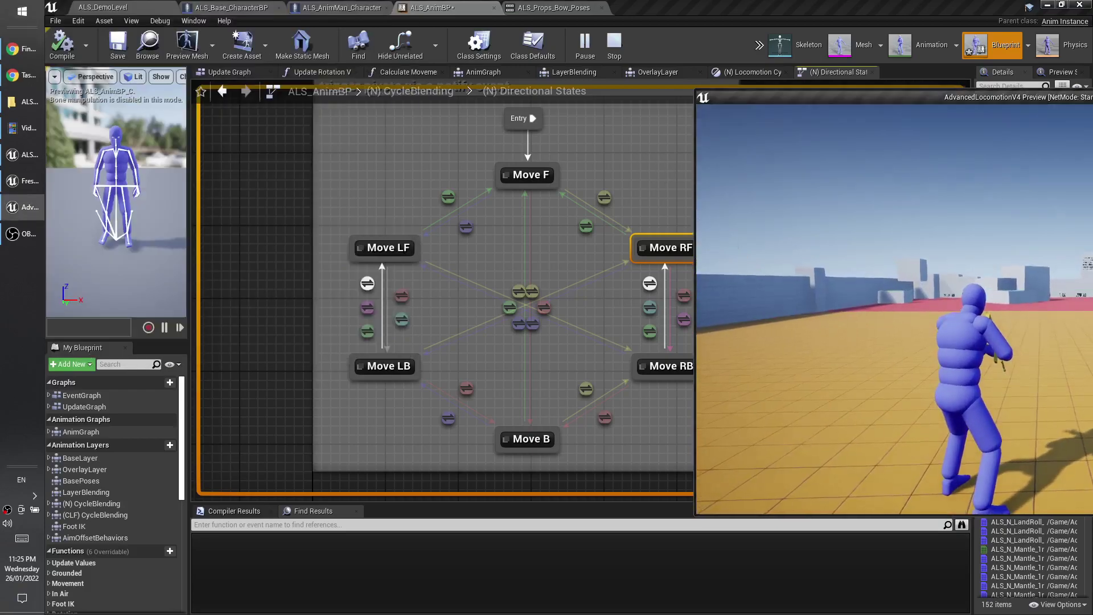
pyautogui.moveTo(864, 98); pyautogui.dragTo(418, 105)
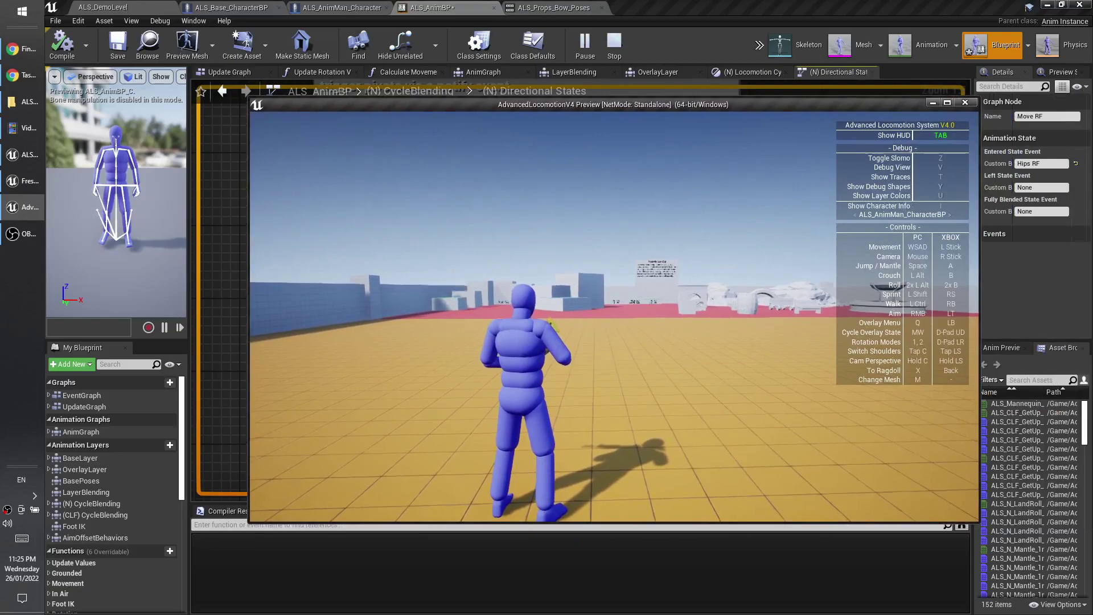
# Switch the character to a one-handed pistol overlay, aim it and walk forward.
pyautogui.press('q')
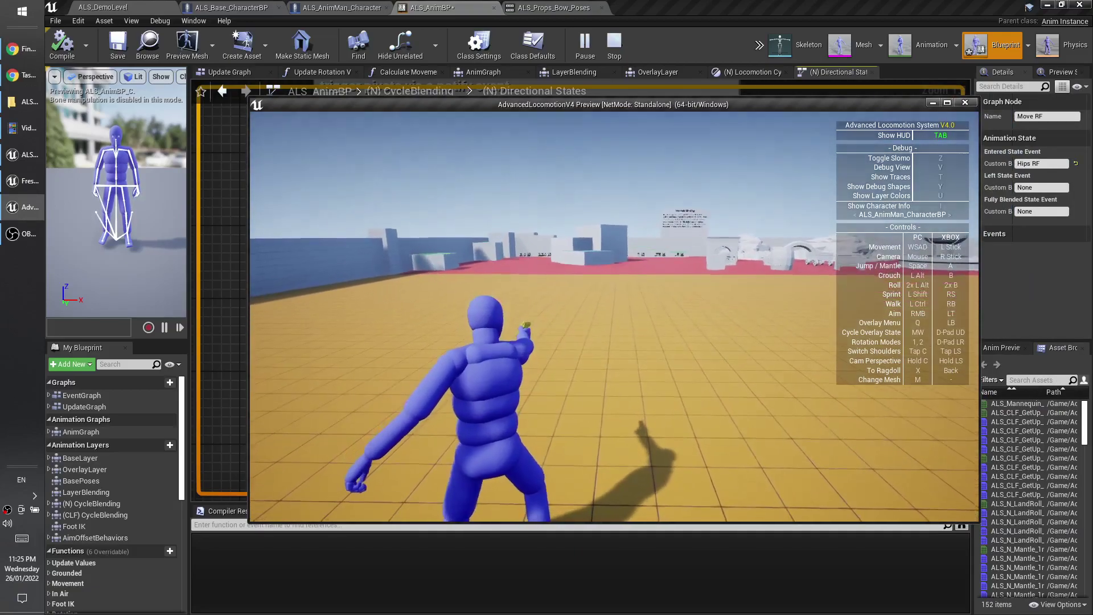
pyautogui.press('w')
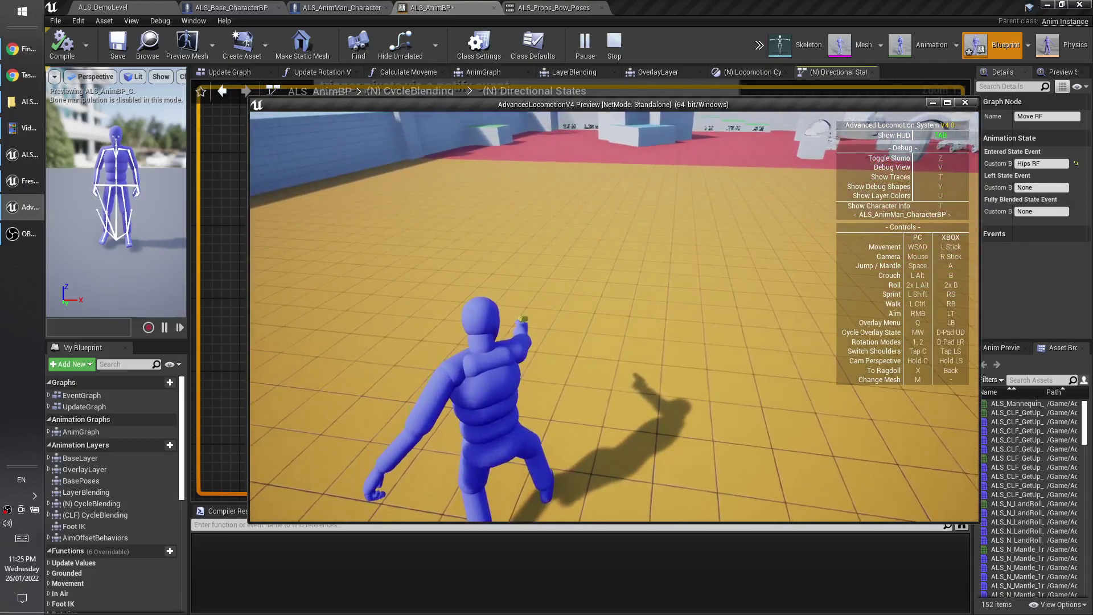
pyautogui.press('w')
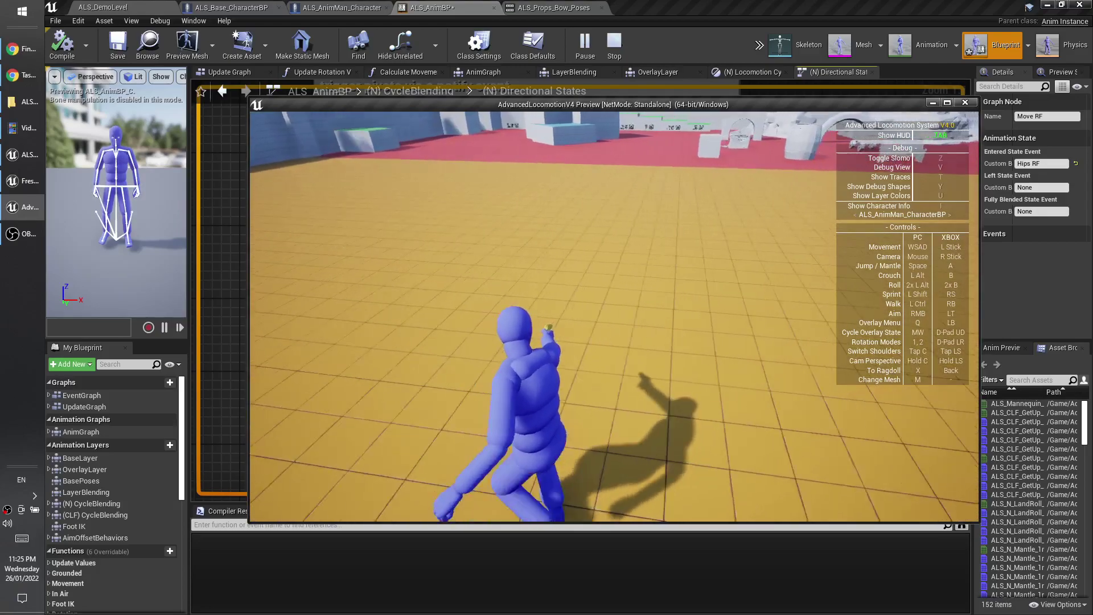
pyautogui.press('w')
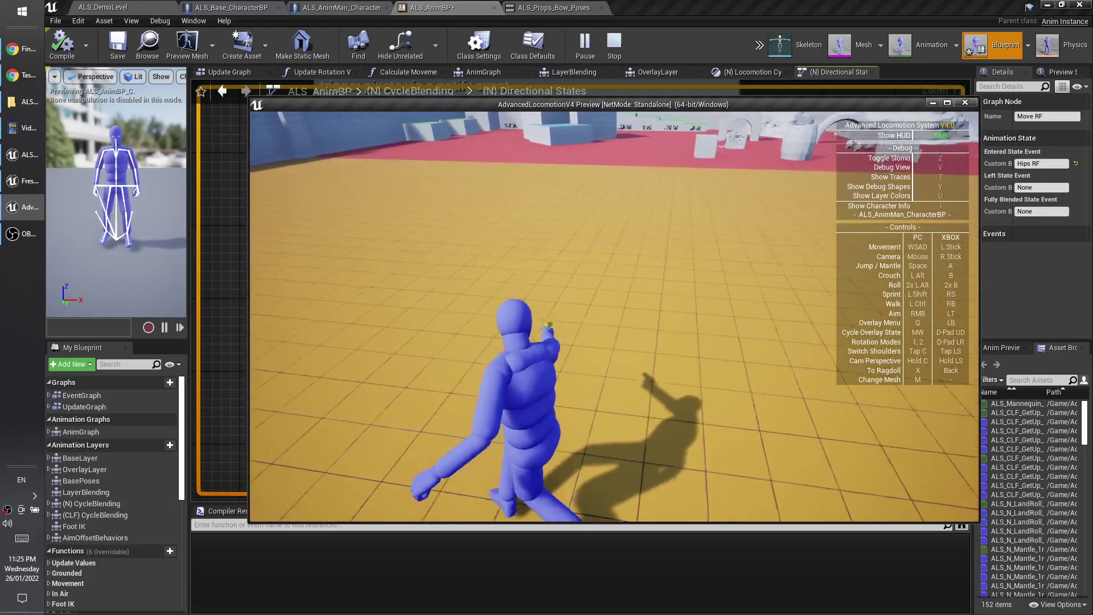
pyautogui.press('super')
pyautogui.press('super')
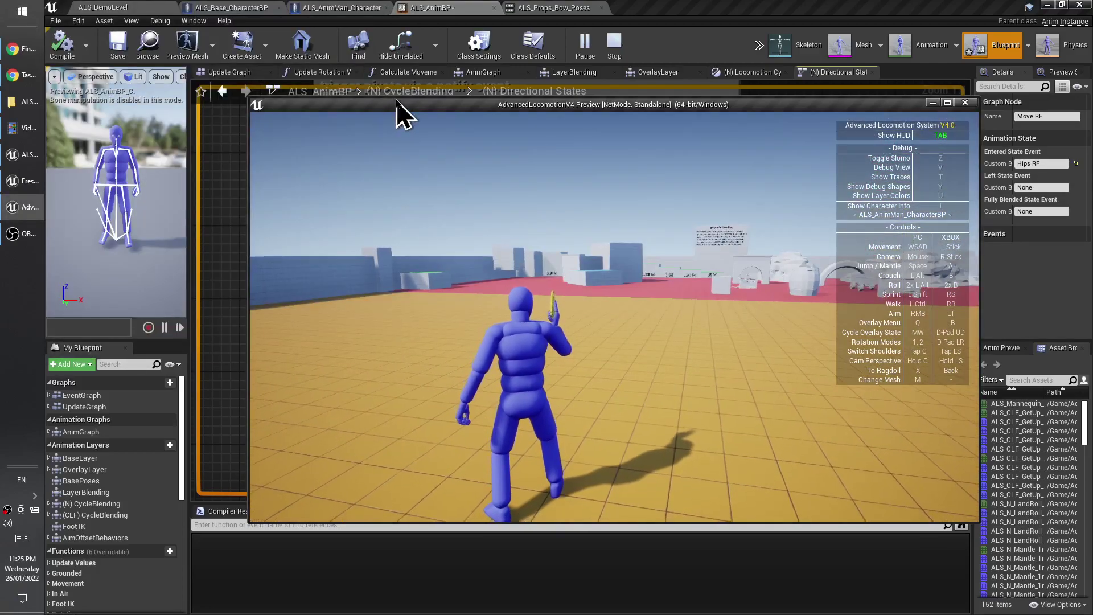
# Strafe the aiming pistol character to both sides to show its directional movement, and end the play preview.
pyautogui.moveTo(392, 104); pyautogui.dragTo(677, 114)
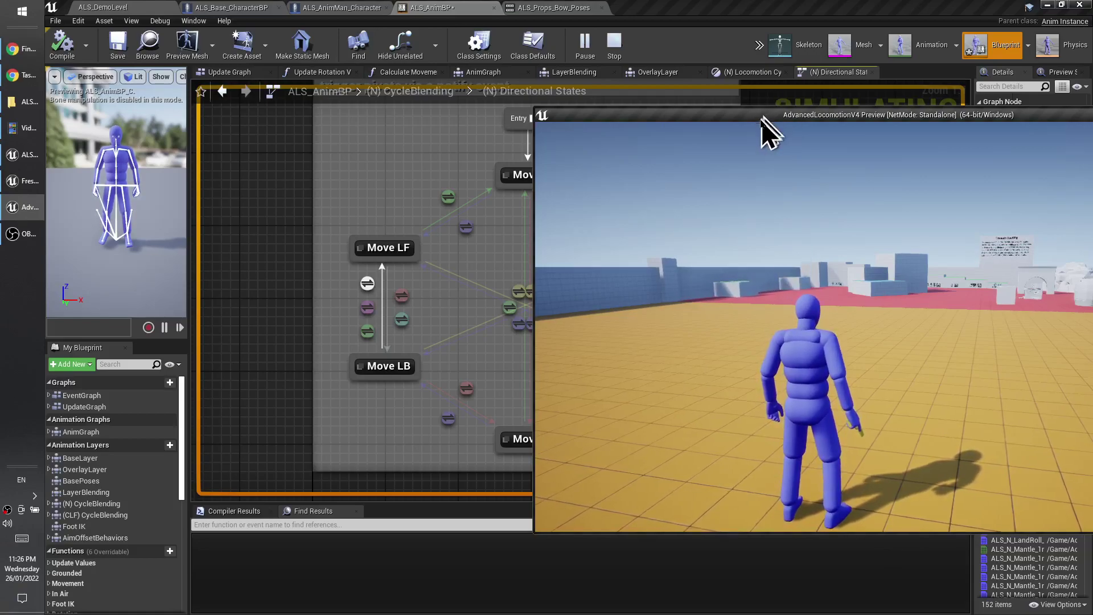
pyautogui.moveTo(715, 115); pyautogui.dragTo(424, 83)
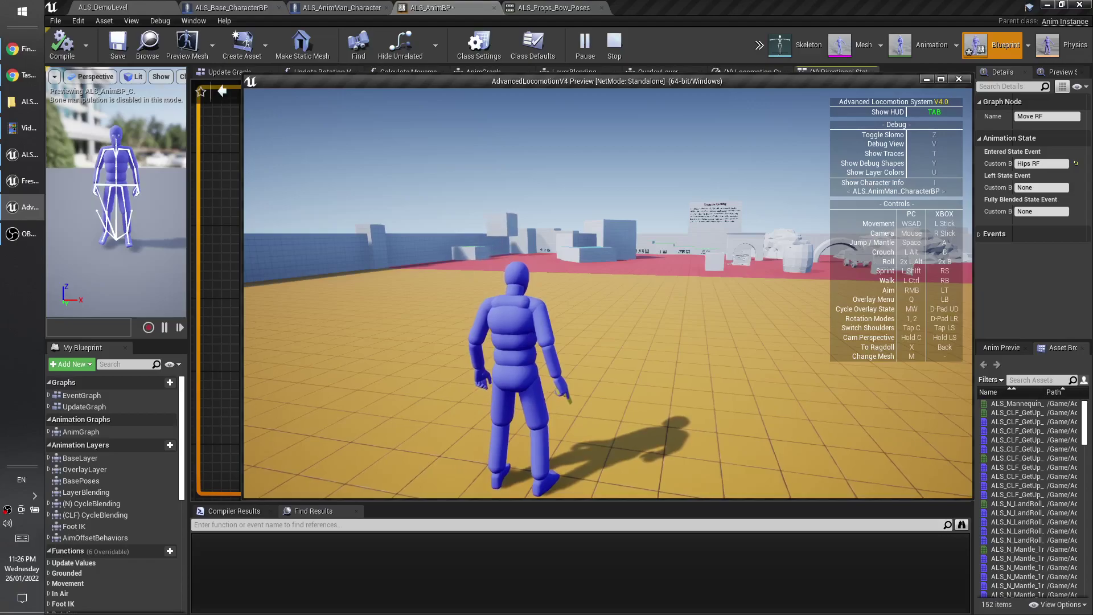
pyautogui.moveTo(608, 293)
pyautogui.mouseDown(button='right')
pyautogui.moveTo(547, 308)
pyautogui.moveTo(640, 308)
pyautogui.moveTo(615, 309)
pyautogui.mouseUp(button='right')
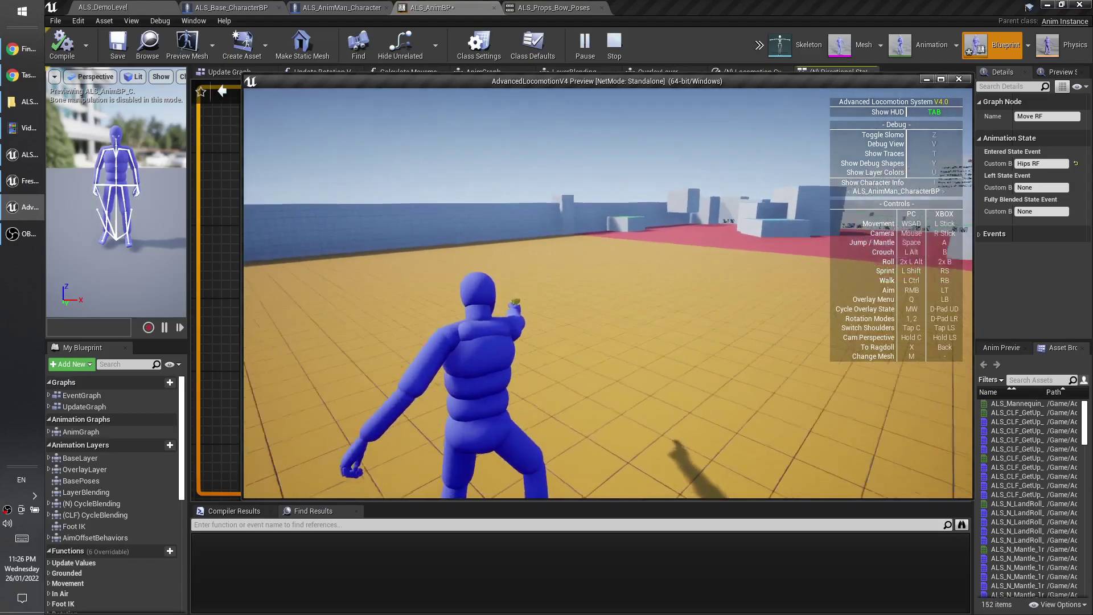
pyautogui.press('d')
pyautogui.press('a')
pyautogui.press('d')
pyautogui.press('a')
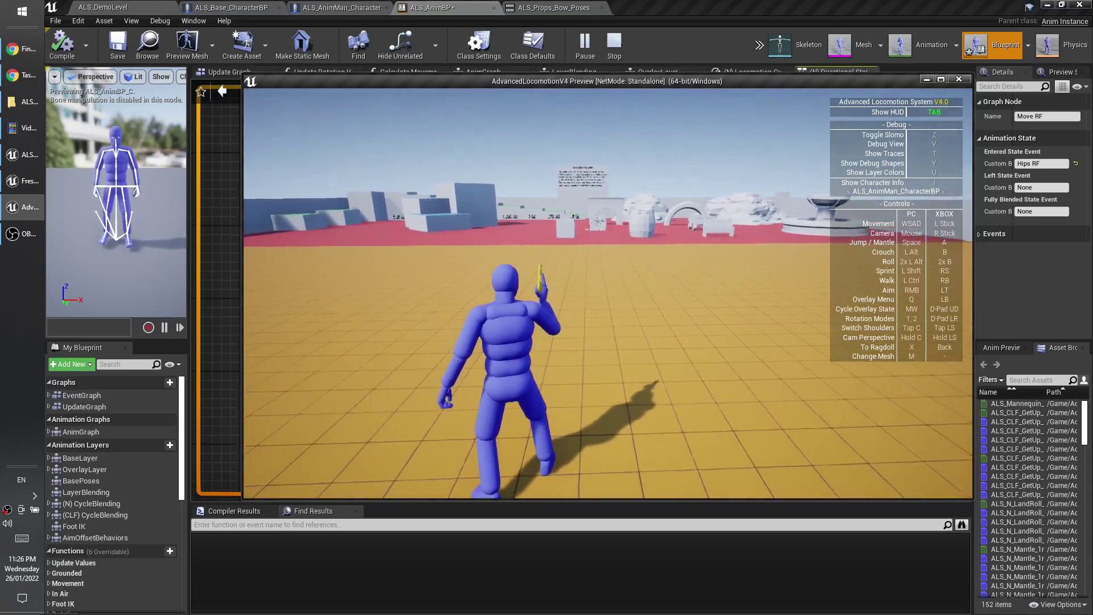
pyautogui.press('Escape')
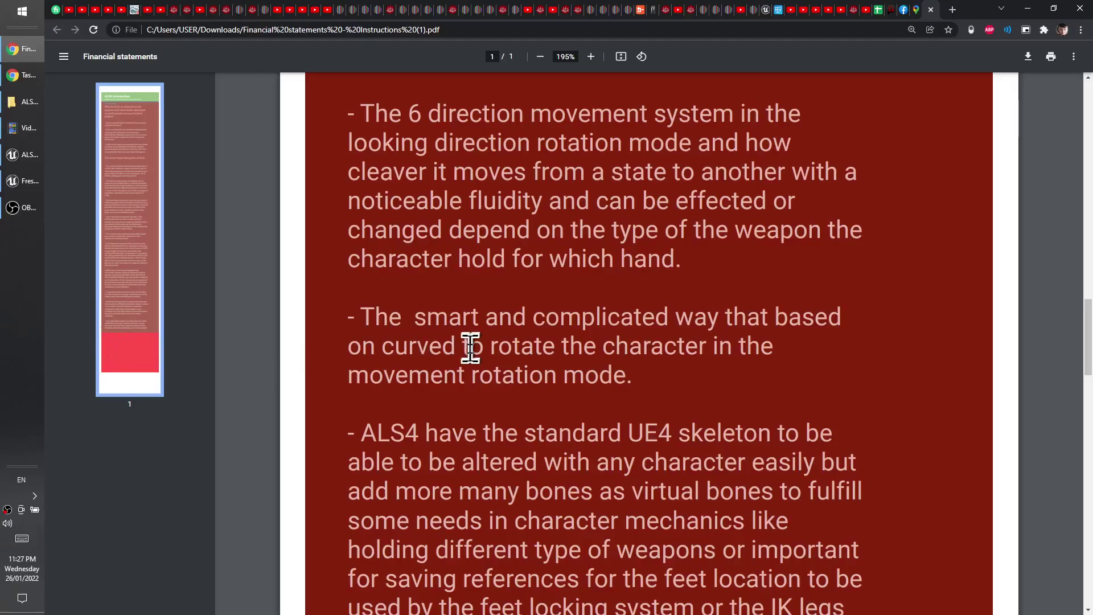
# Go through the PDF note on curve-based rotation in movement rotation mode, switch back to Unreal Editor and start a play preview.
pyautogui.scroll(-3, 470, 347)
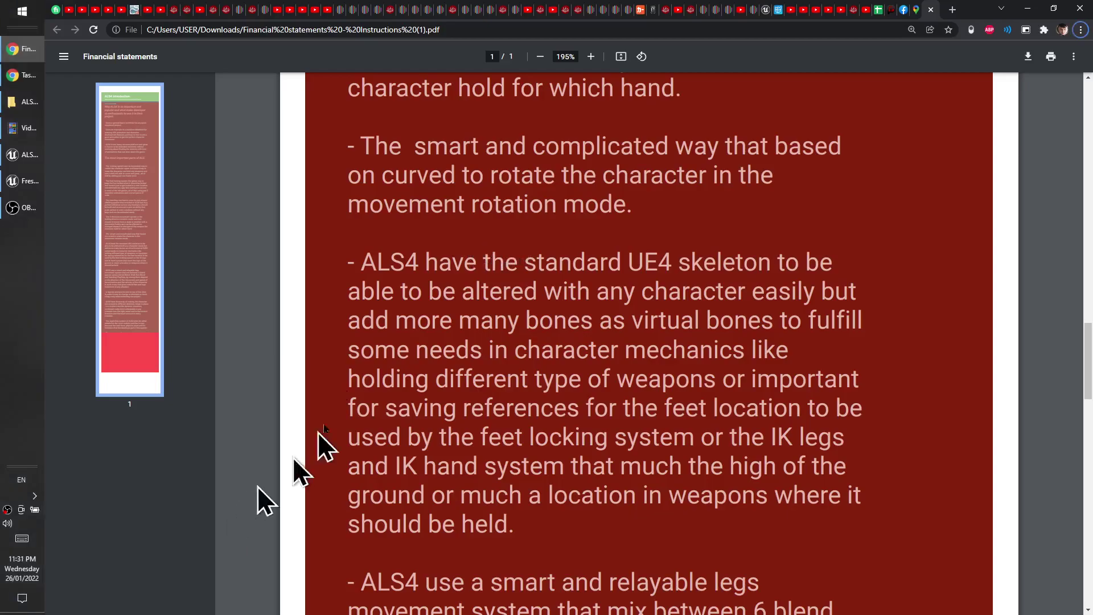
pyautogui.click(15, 191)
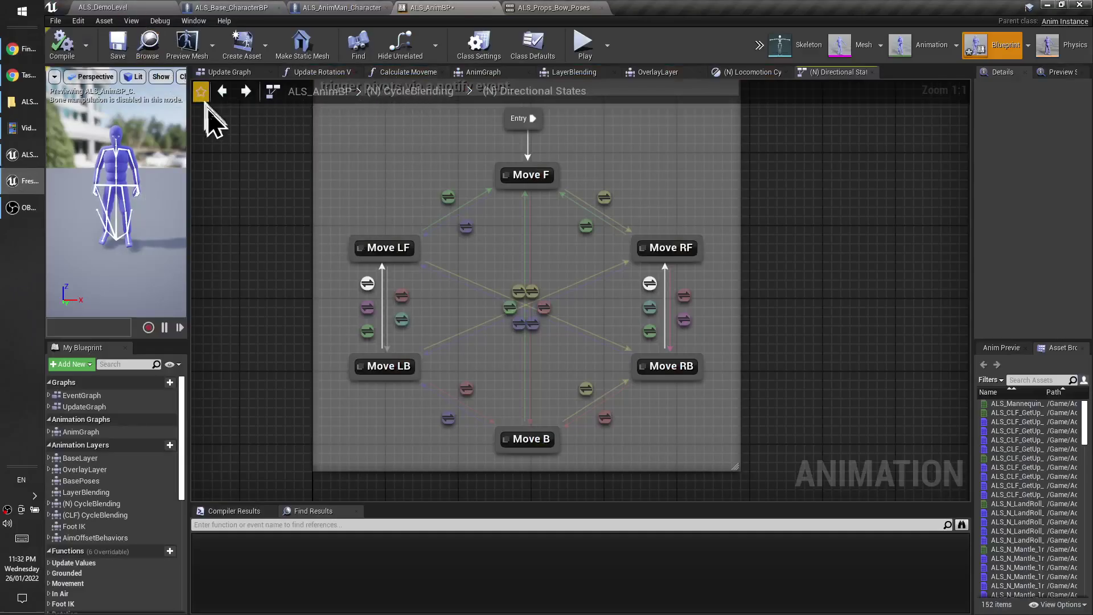
pyautogui.hotkey('alt', 'p')
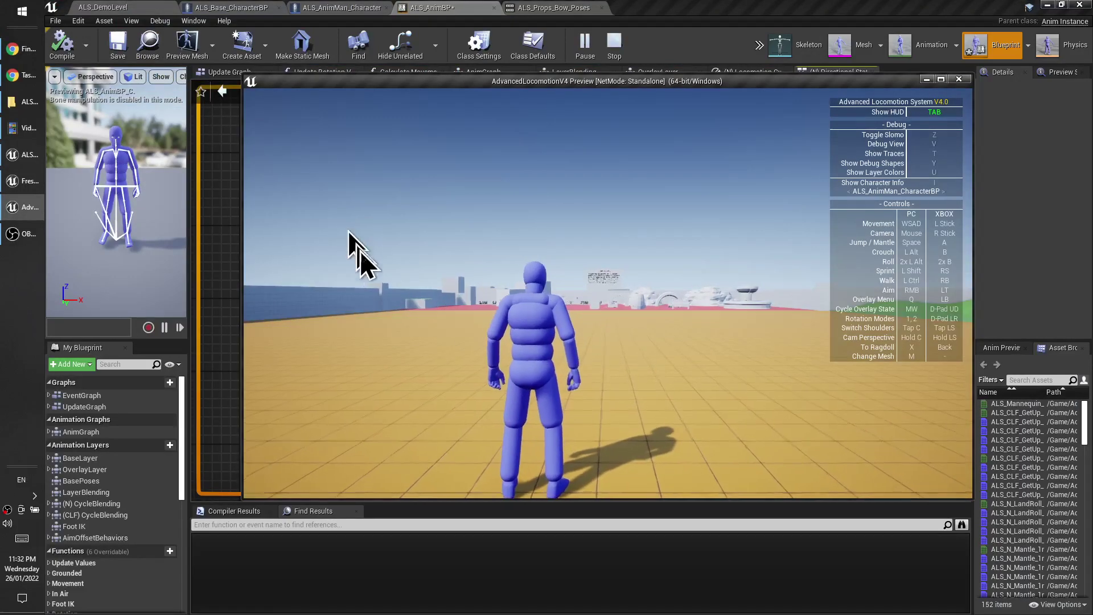
# Run the unarmed character forward and strafe it to both sides in the looking direction rotation mode.
pyautogui.press('w')
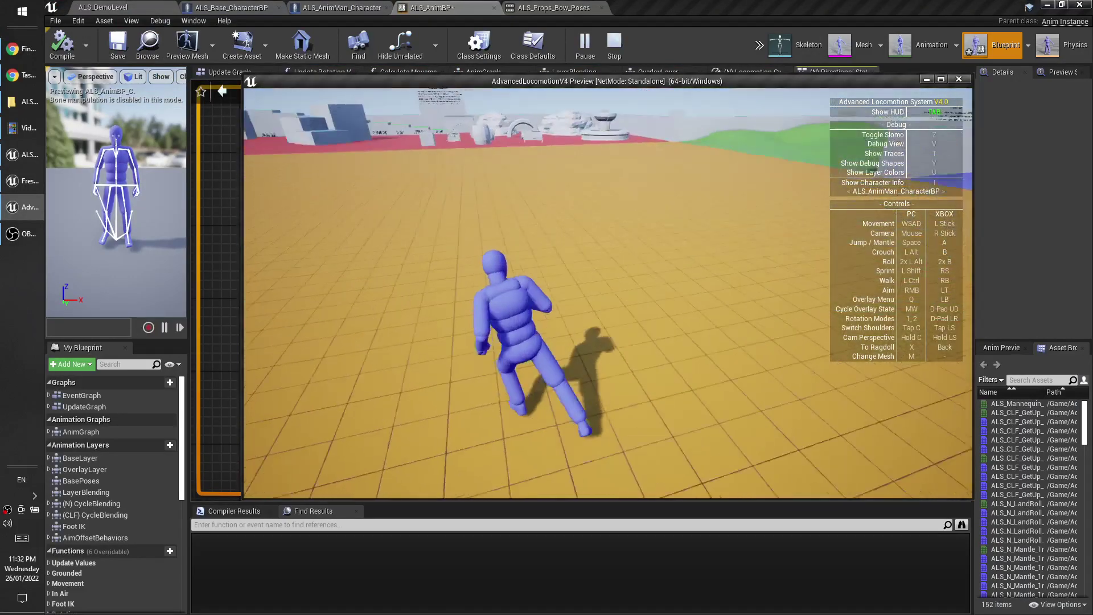
pyautogui.press('w')
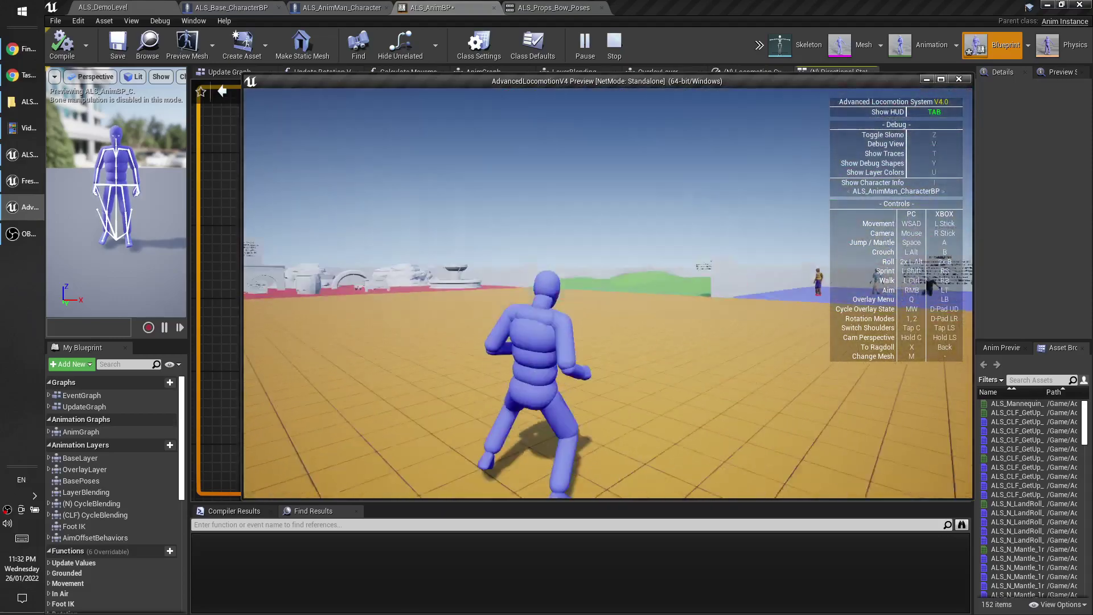
pyautogui.press('w')
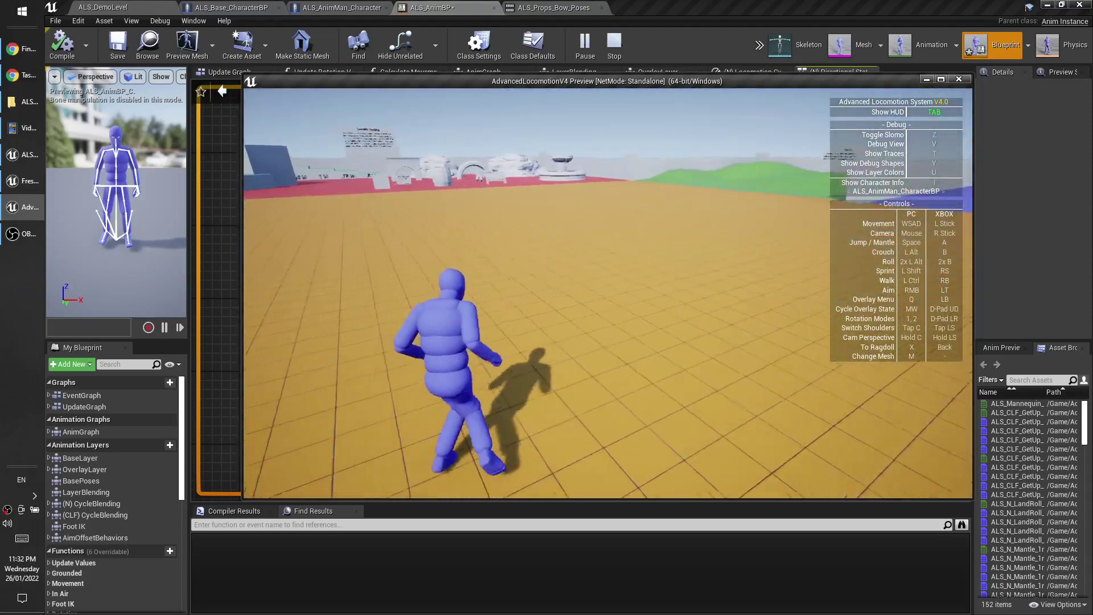
pyautogui.press('a')
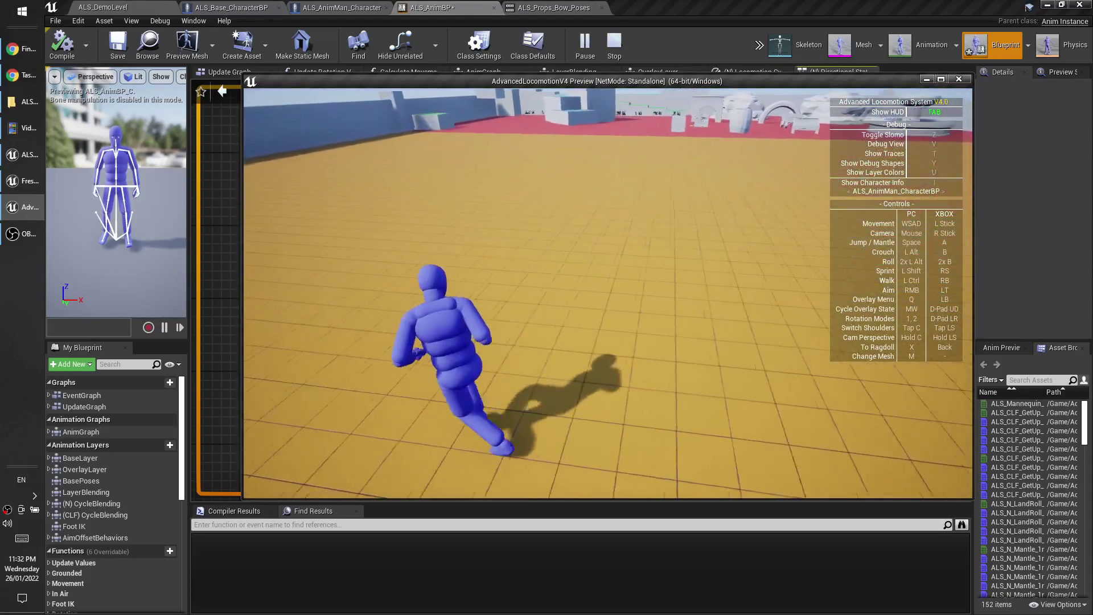
pyautogui.press('d')
pyautogui.press('a')
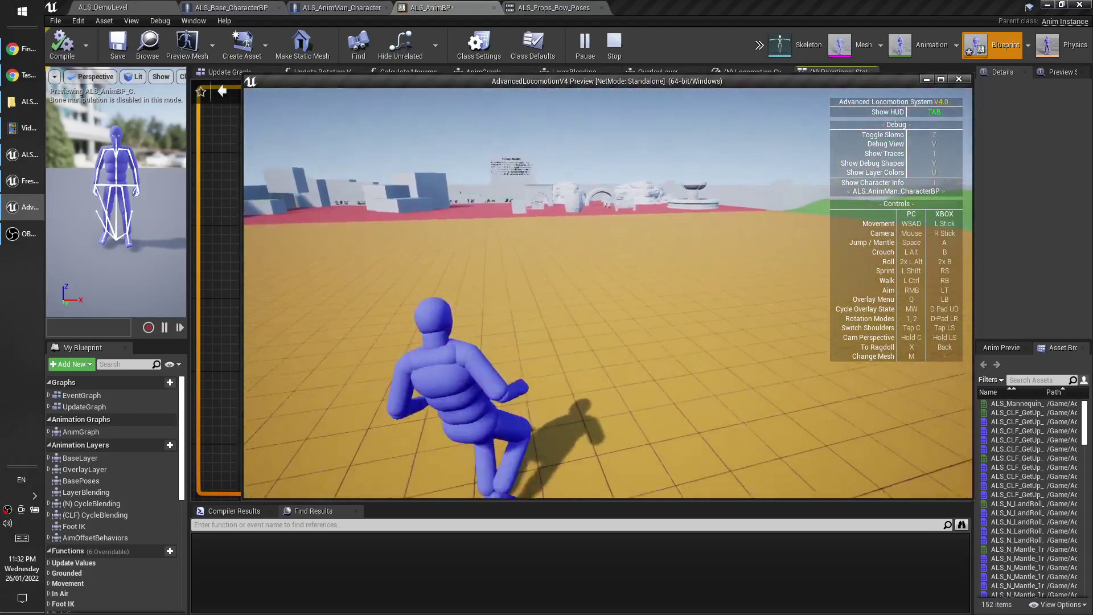
pyautogui.press('d')
pyautogui.press('a')
pyautogui.press('d')
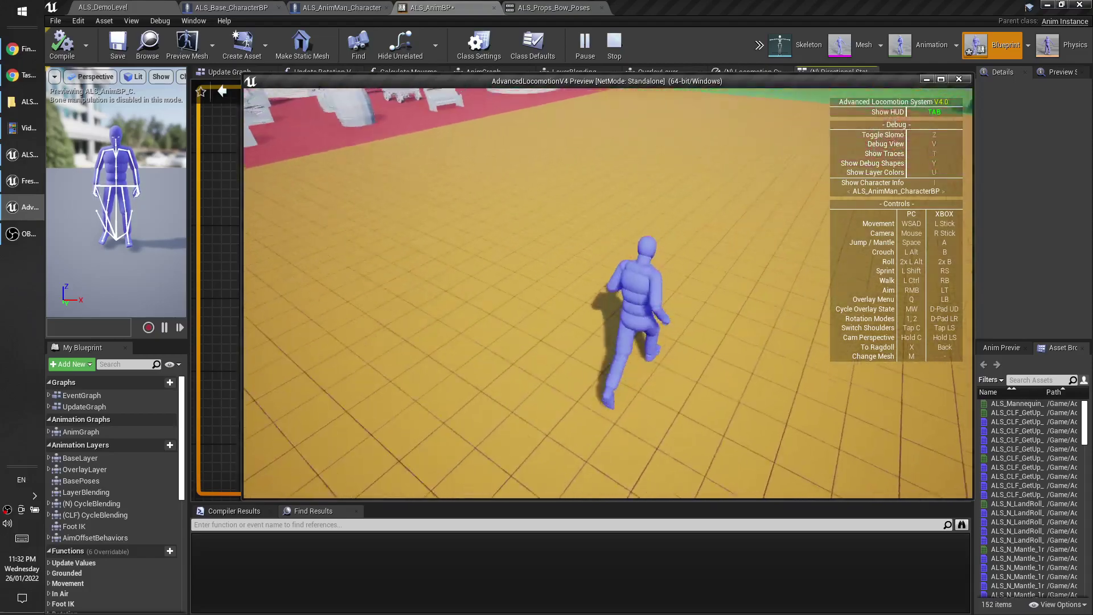
# Run the character in changing directions in the movement rotation mode to show how it rotates, and end the play preview.
pyautogui.press('w')
pyautogui.press('w')
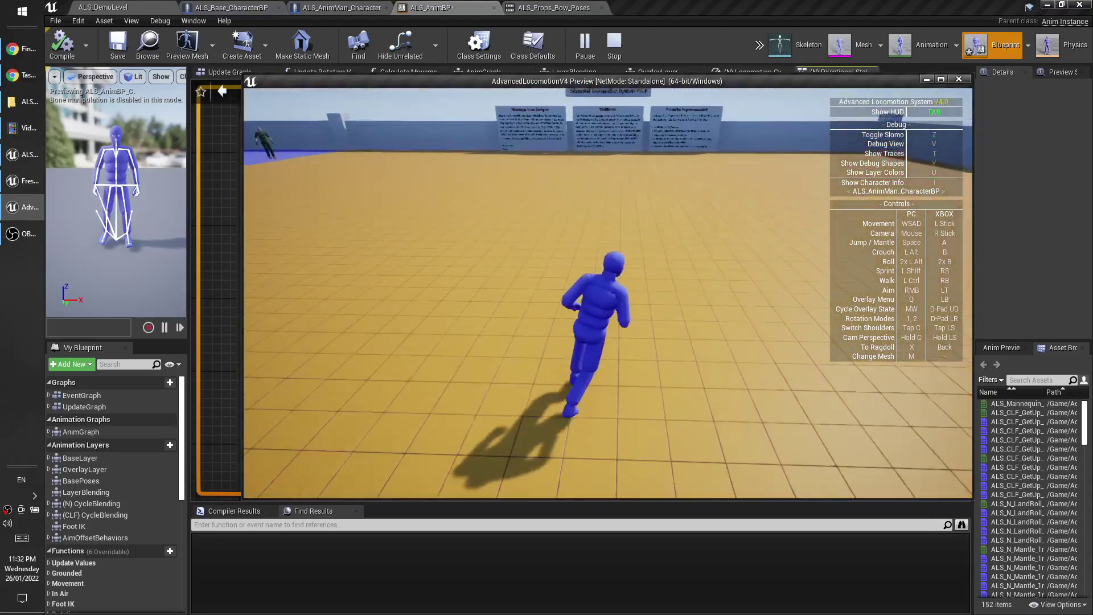
pyautogui.press('w')
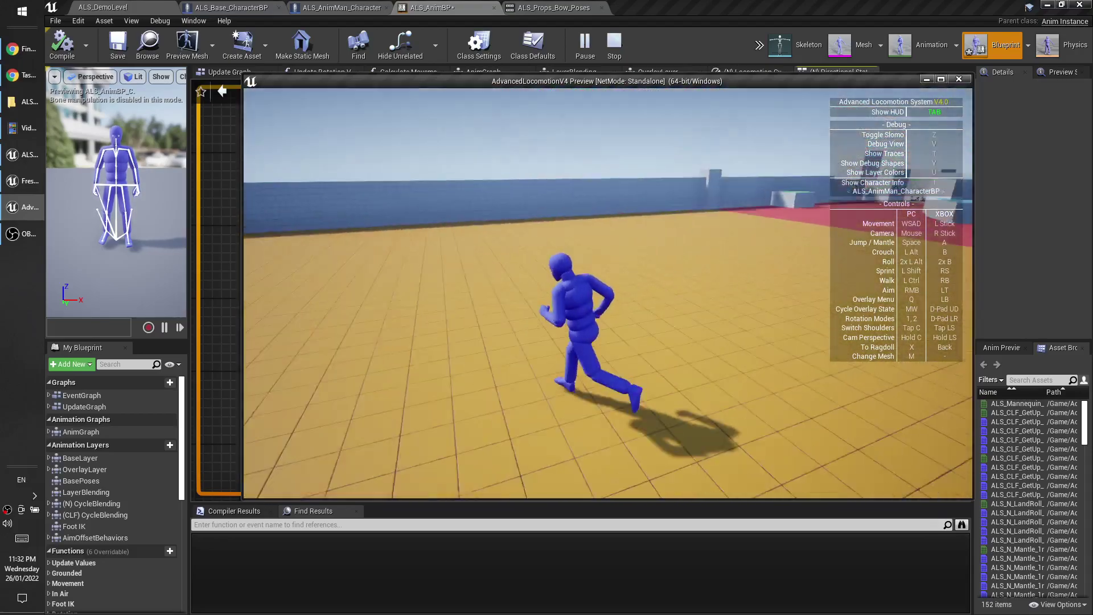
pyautogui.press('w')
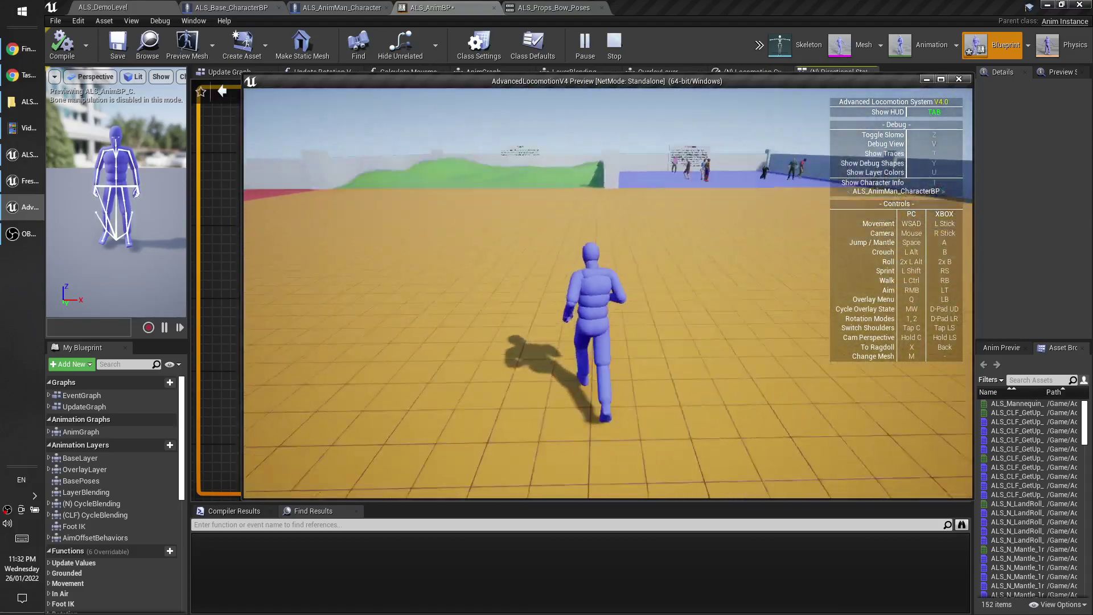
pyautogui.press('w')
pyautogui.press('w')
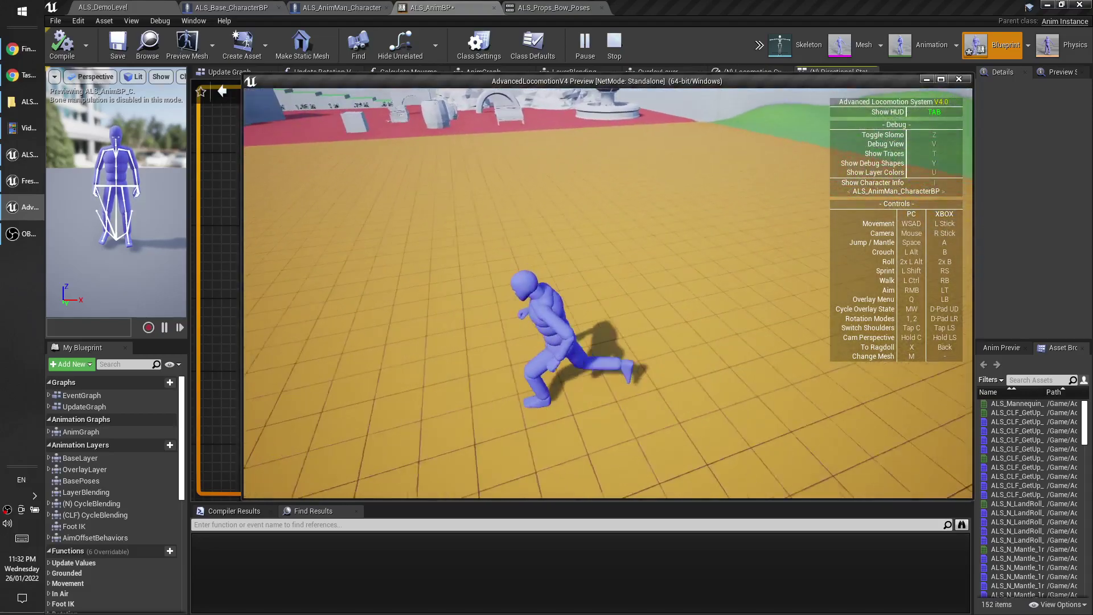
pyautogui.press('w')
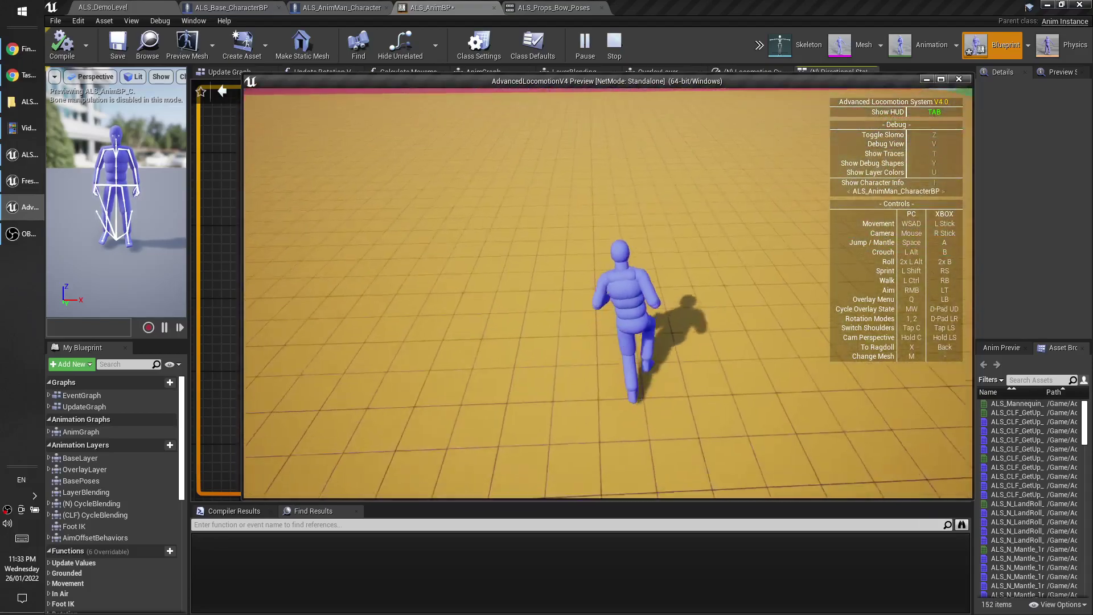
pyautogui.press('w')
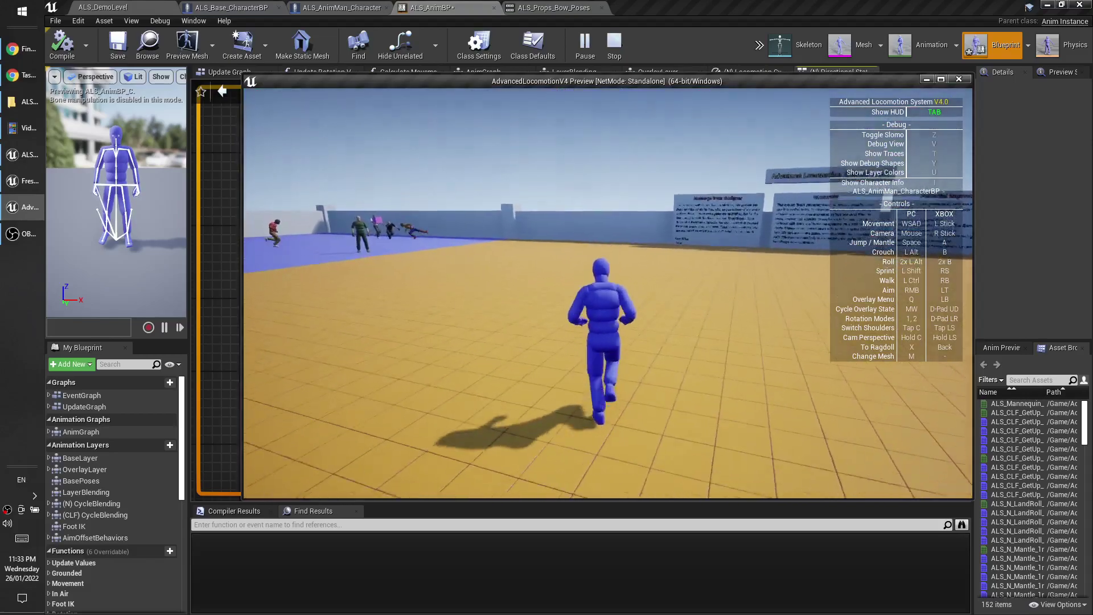
pyautogui.press('w')
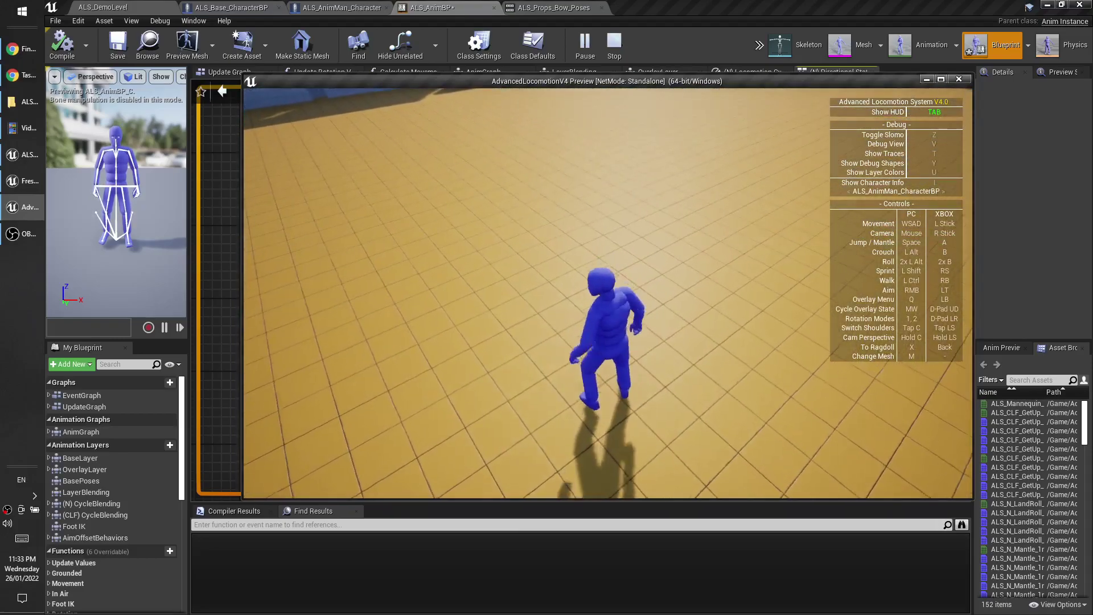
pyautogui.press('Escape')
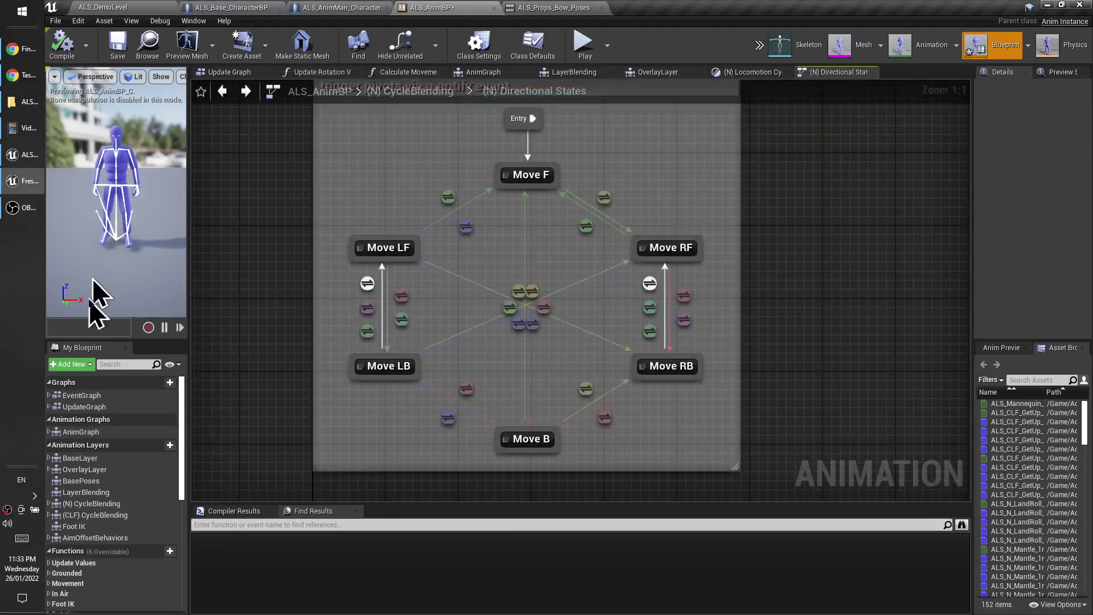
# Open the Update Graph and go into the Update Rotation Values function in the Do While Moving section to view its yaw offset nodes.
pyautogui.doubleClick(137, 407)
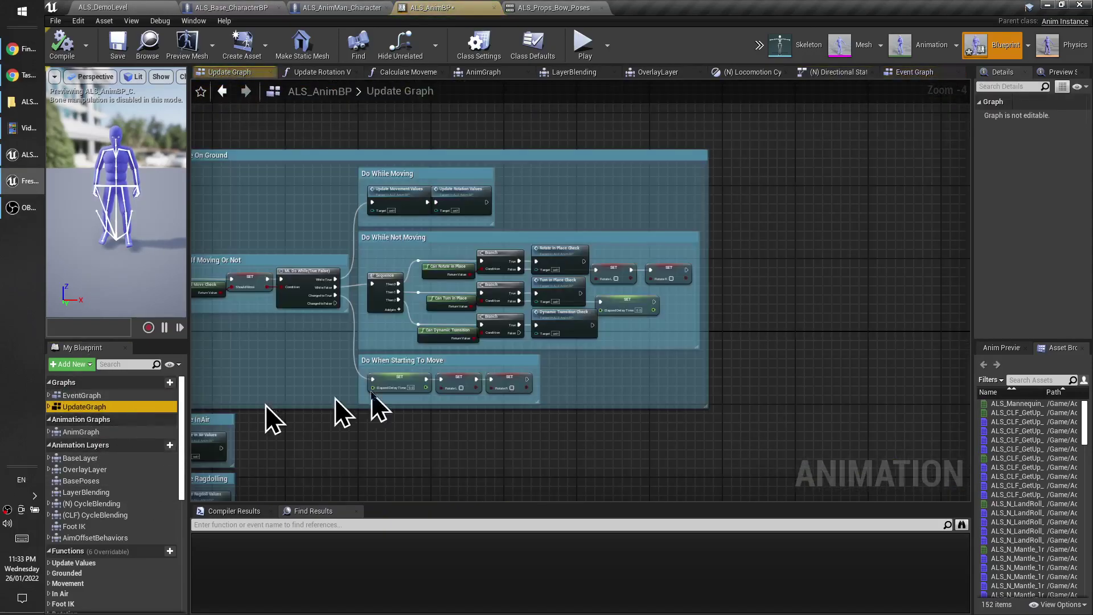
pyautogui.scroll(2, 573, 325)
pyautogui.moveTo(453, 189); pyautogui.dragTo(589, 302, button='right')
pyautogui.scroll(2, 656, 357)
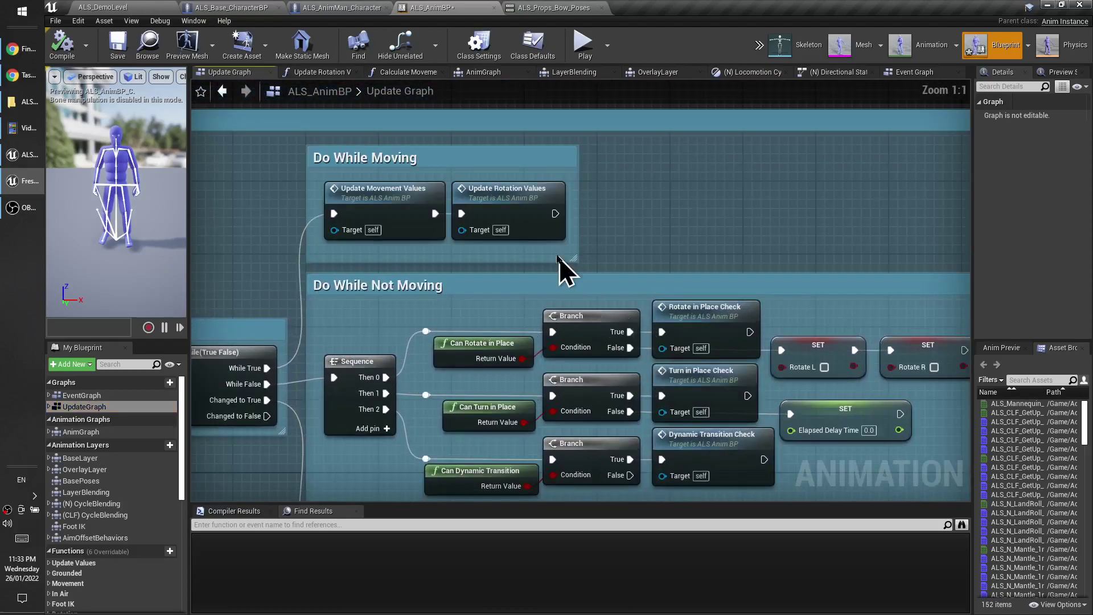
pyautogui.doubleClick(508, 203)
pyautogui.scroll(3, 685, 392)
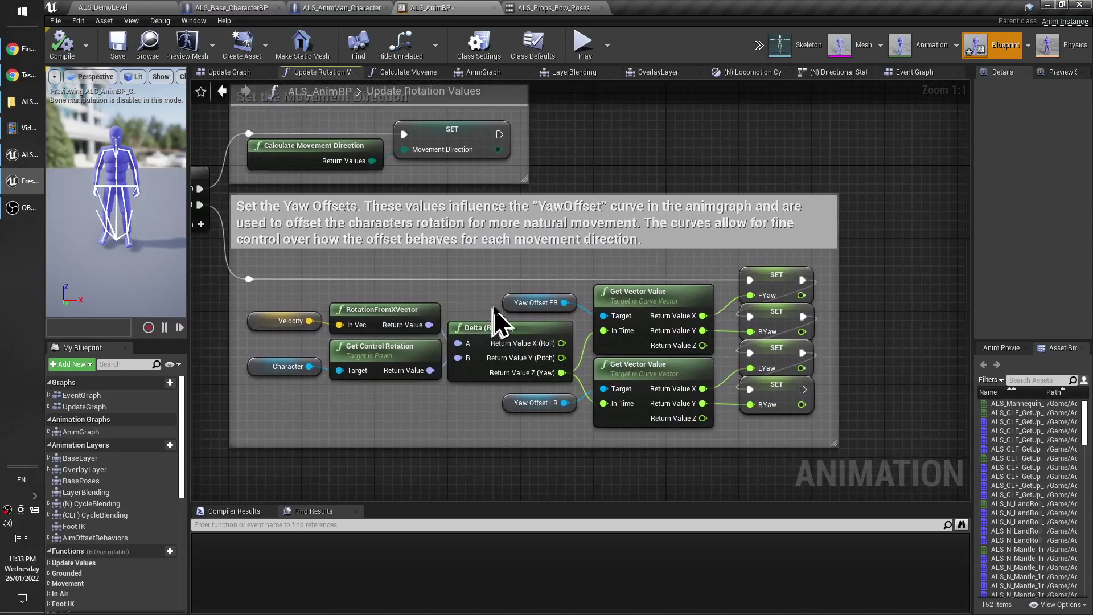
# Open the curve asset behind the Yaw Offset FB variable for inspection, then return to the ALS_AnimBP graph.
pyautogui.moveTo(489, 305); pyautogui.dragTo(544, 284)
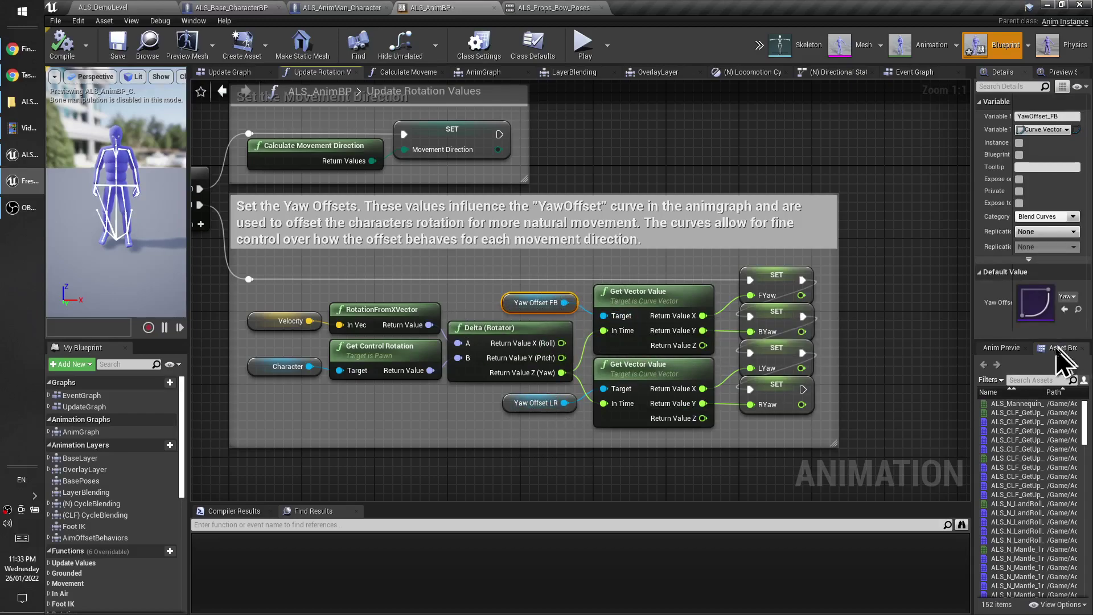
pyautogui.doubleClick(1048, 301)
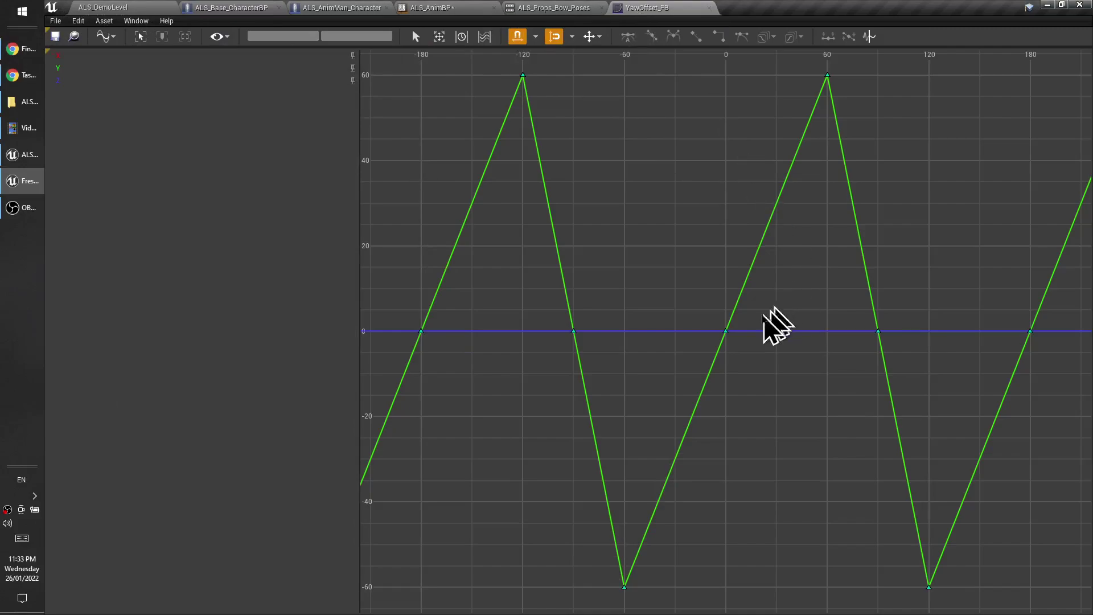
pyautogui.click(552, 8)
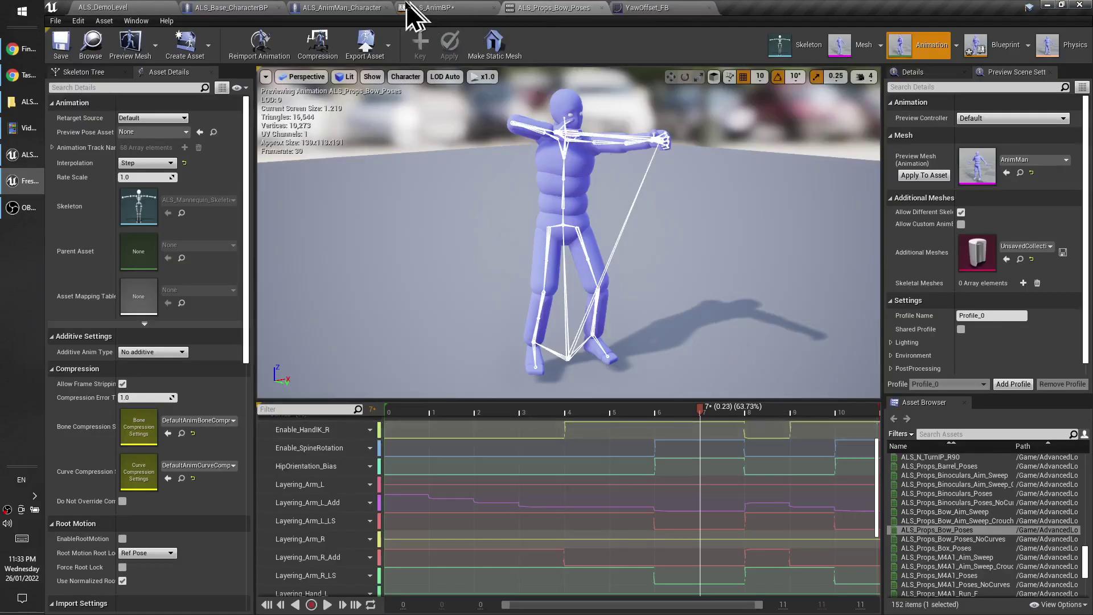
pyautogui.click(433, 8)
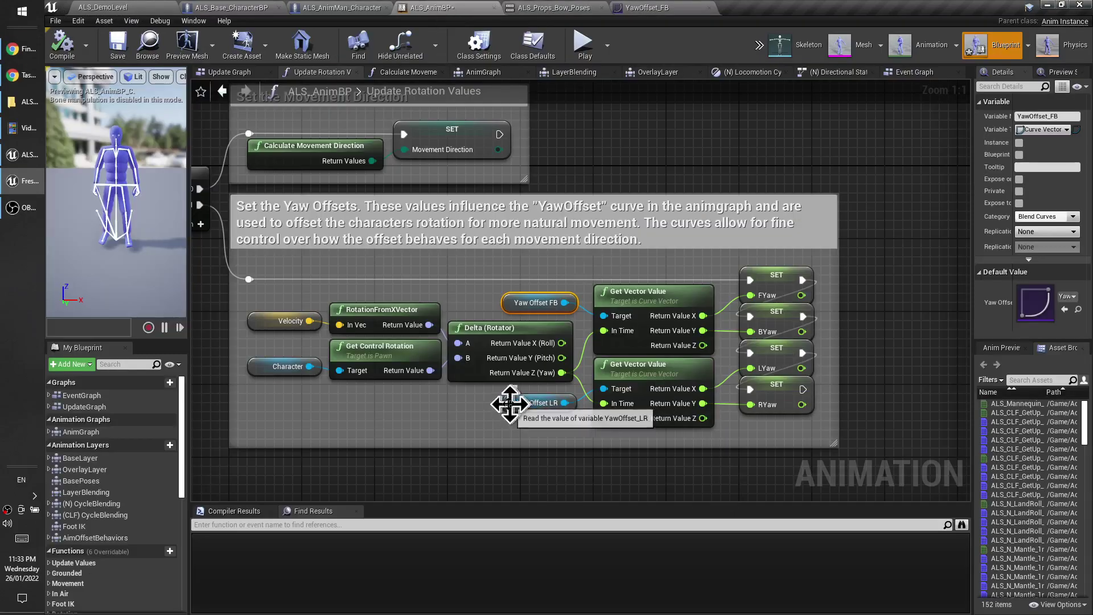
# Open the curve asset behind the Yaw Offset LR variable for inspection and go back to the ALS_AnimBP graph.
pyautogui.moveTo(464, 420); pyautogui.dragTo(550, 402)
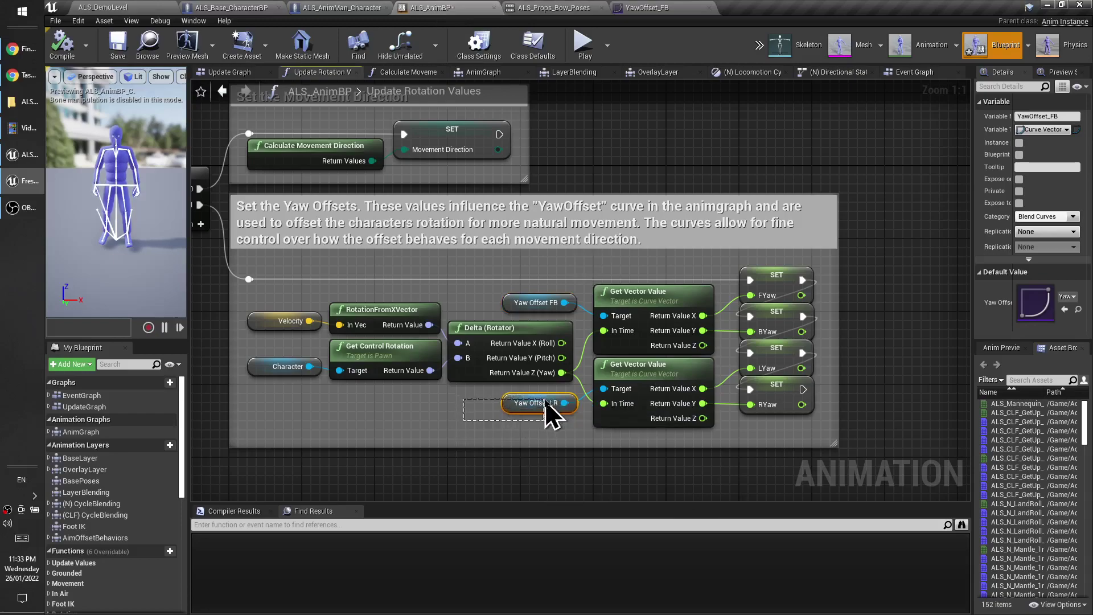
pyautogui.doubleClick(1037, 319)
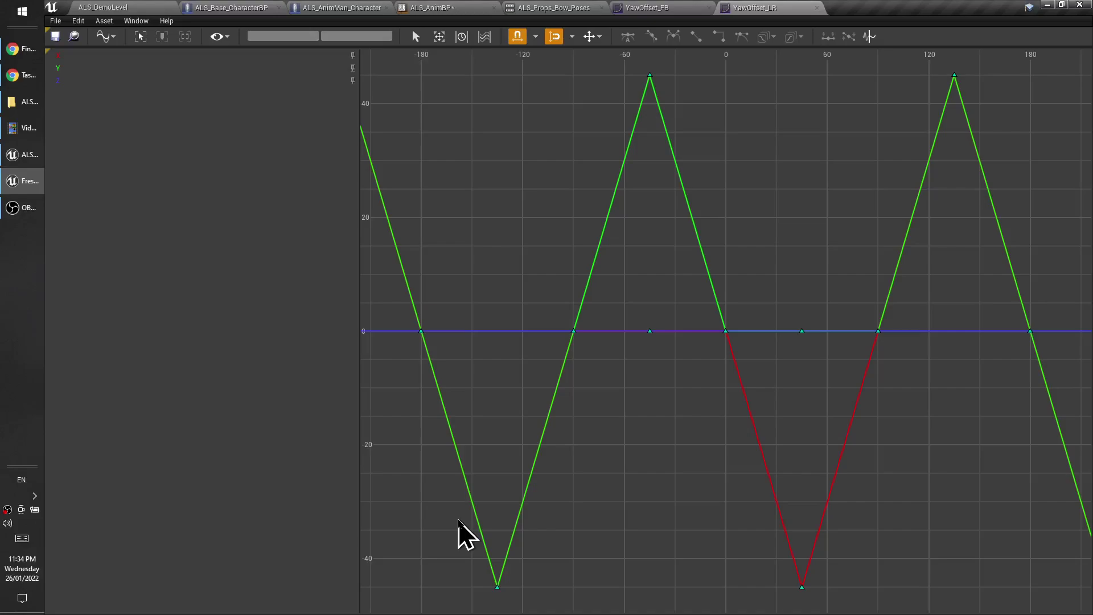
pyautogui.click(527, 8)
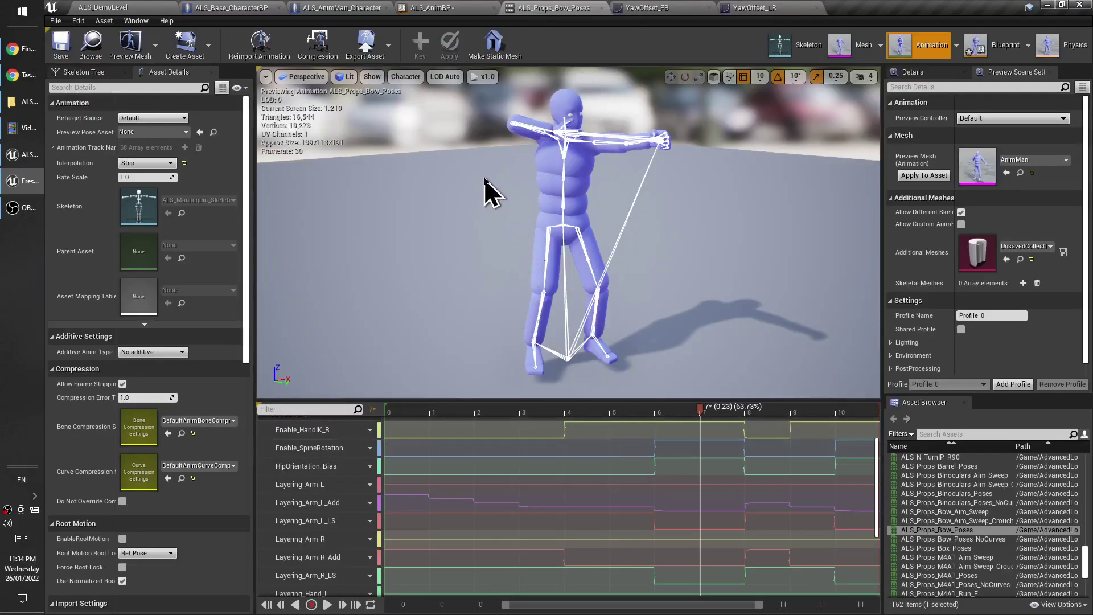
pyautogui.click(446, 8)
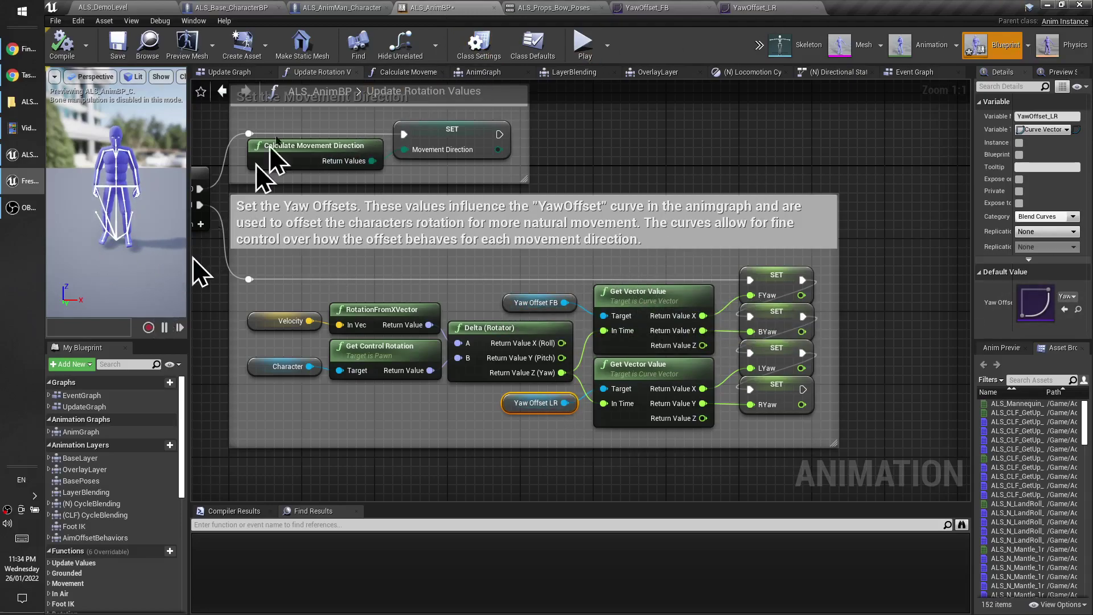
# Show the Tick Graph of ALS_Base_CharacterBP with the Update Grounded Rotation call in the Do While On Ground section.
pyautogui.click(251, 9)
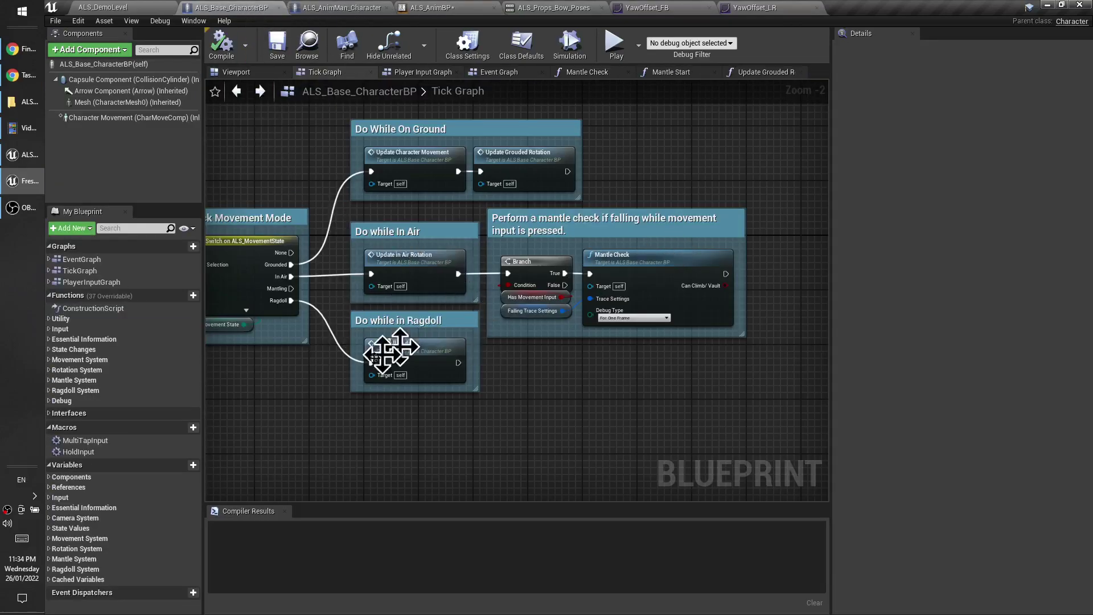
pyautogui.moveTo(282, 276); pyautogui.dragTo(323, 309, button='right')
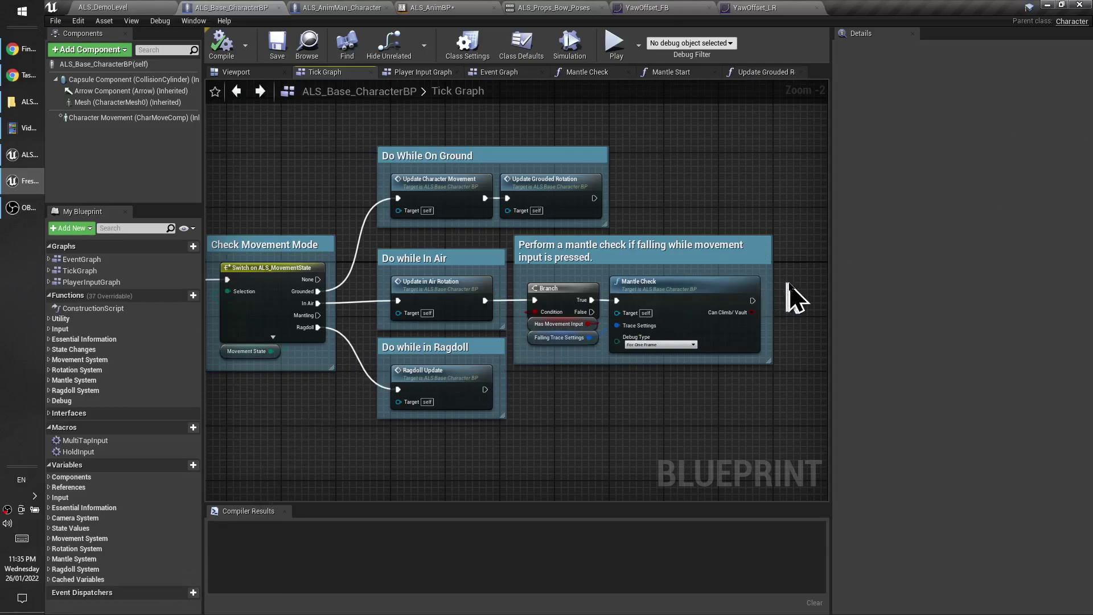
pyautogui.moveTo(788, 296); pyautogui.dragTo(724, 307, button='right')
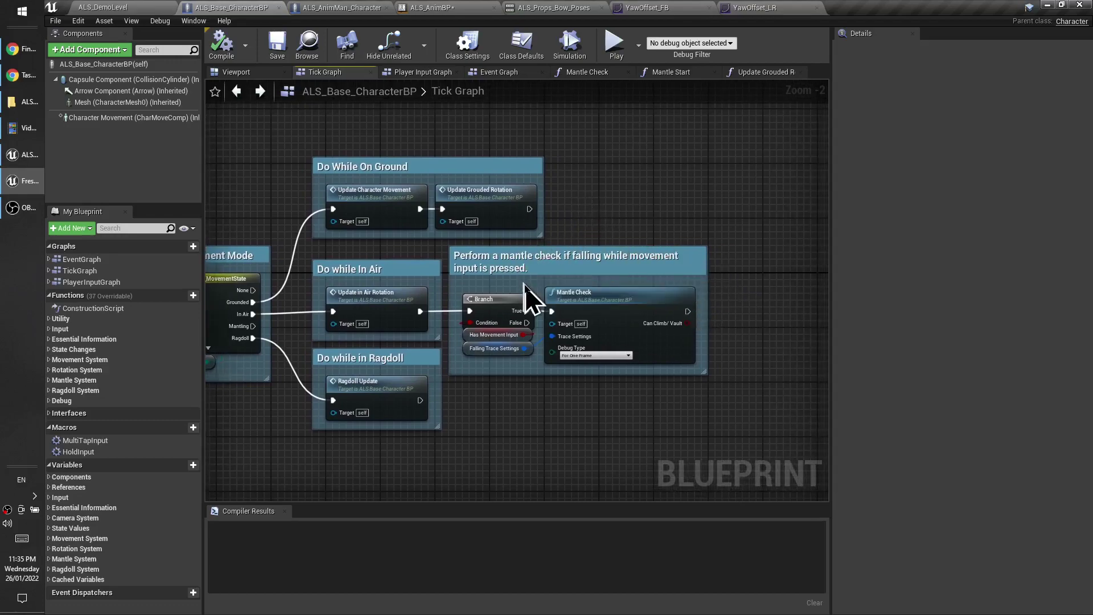
# Switch to the PDF notes in Chrome and go through the points on the standard UE4 skeleton with virtual bones and the legs movement system.
pyautogui.hotkey('alt', 'Tab')
pyautogui.scroll(-2, 415, 322)
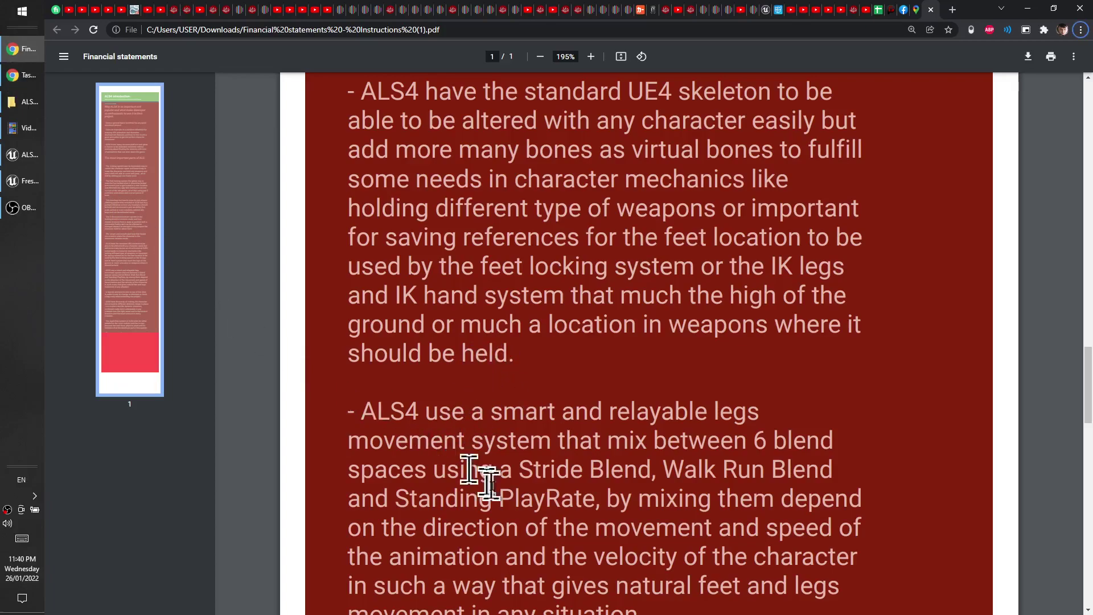
pyautogui.scroll(-4, 488, 485)
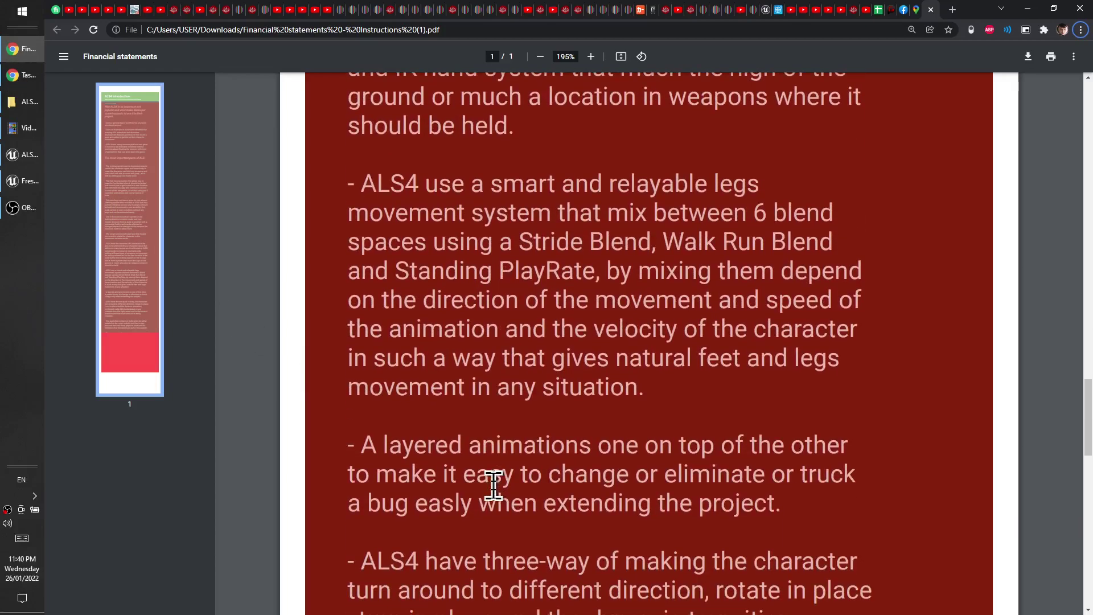
pyautogui.scroll(4, 493, 485)
pyautogui.scroll(-4, 490, 490)
pyautogui.scroll(3, 486, 545)
pyautogui.scroll(2, 483, 476)
pyautogui.scroll(-5, 473, 478)
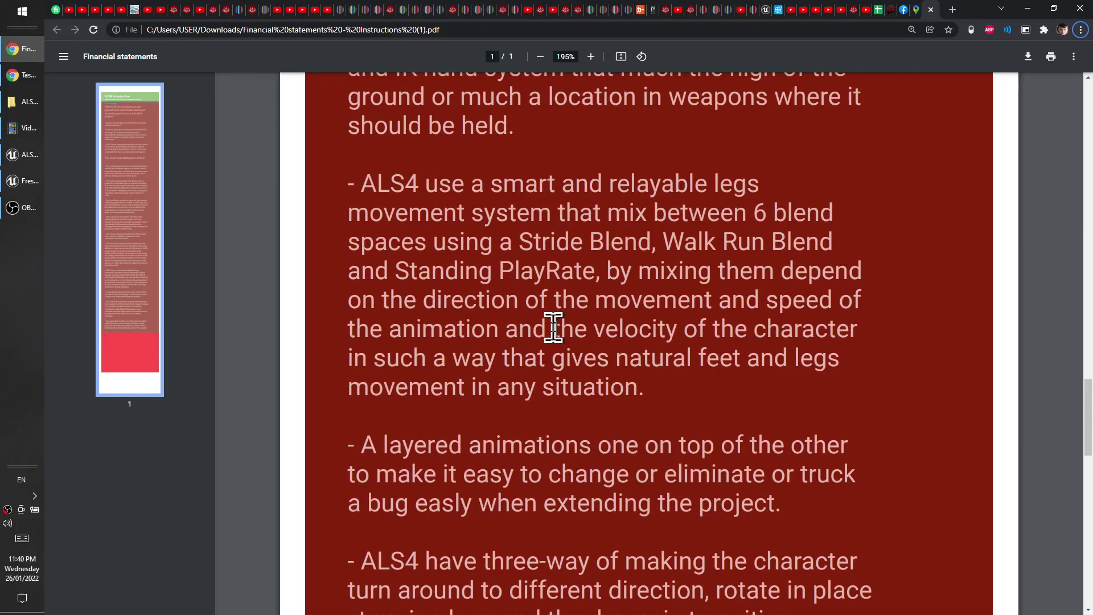
pyautogui.scroll(6, 501, 398)
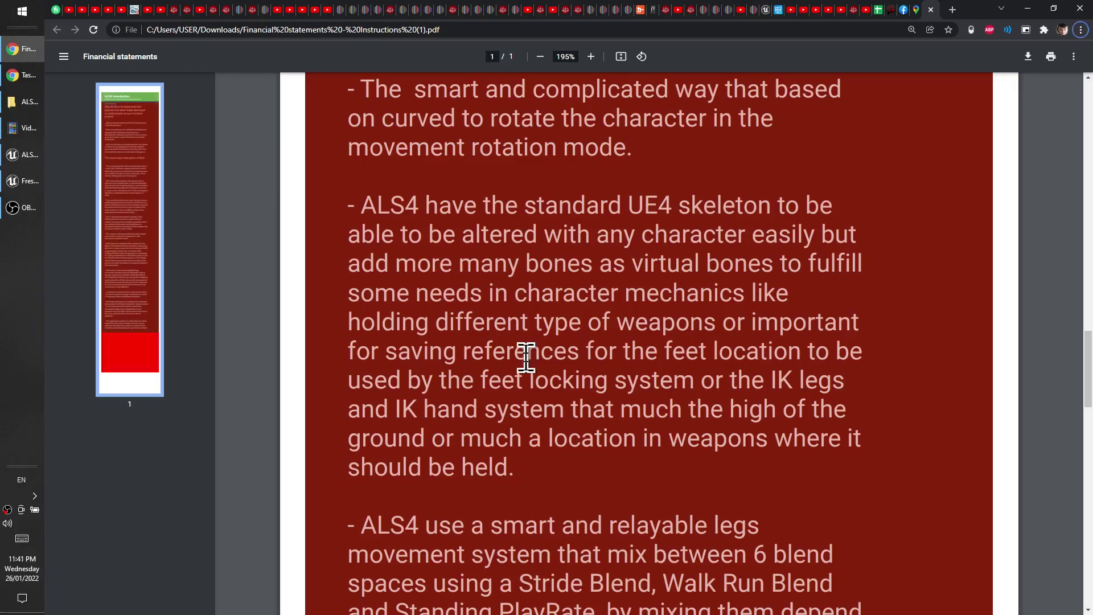
pyautogui.scroll(-6, 526, 357)
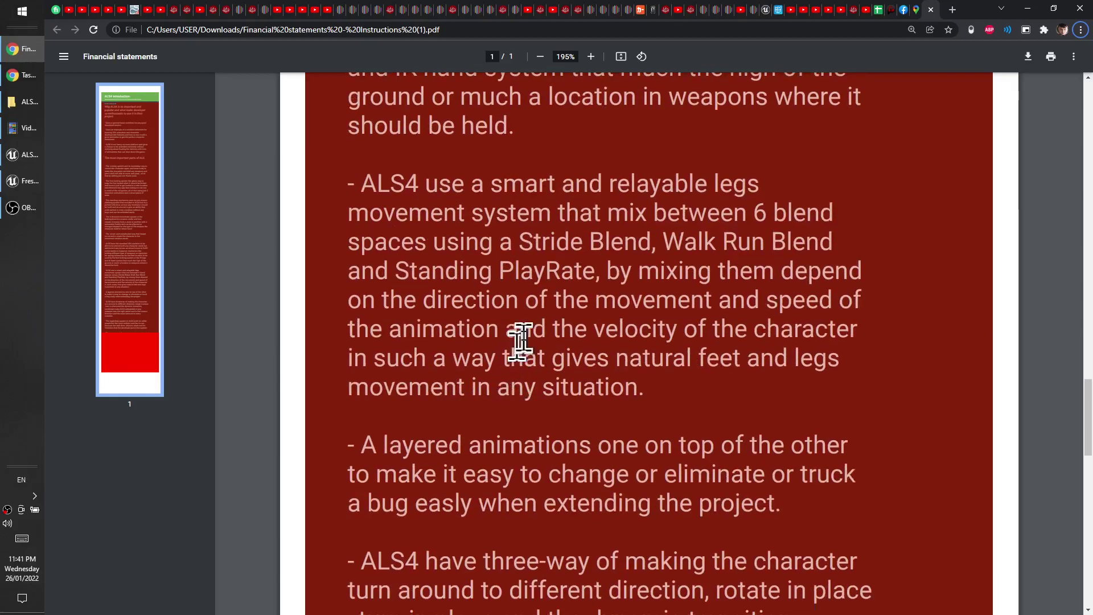
pyautogui.scroll(3, 660, 319)
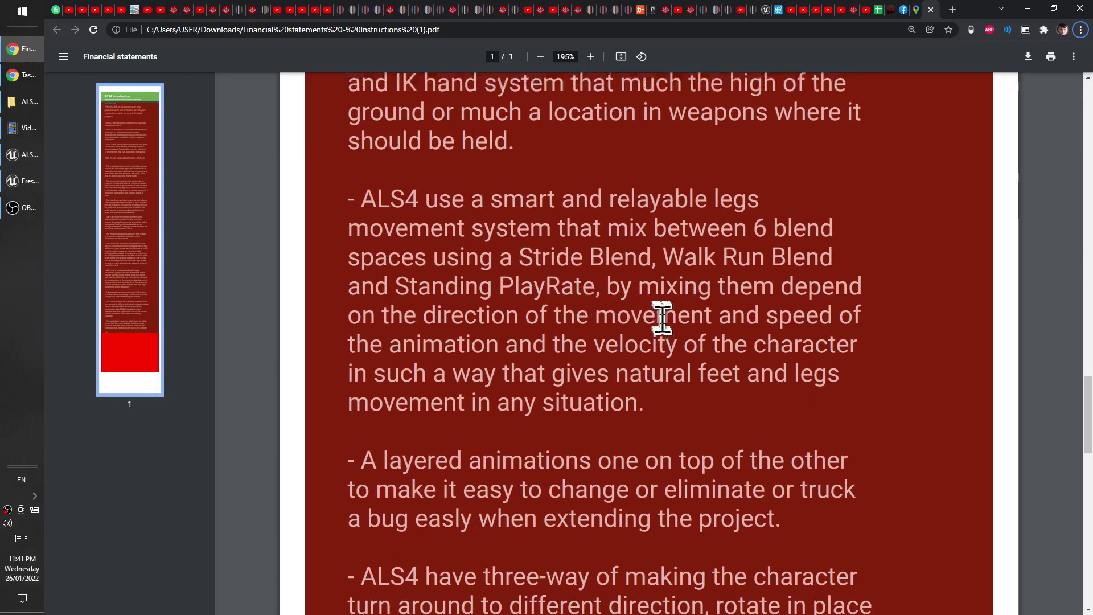
pyautogui.scroll(-3, 669, 331)
pyautogui.scroll(5, 686, 378)
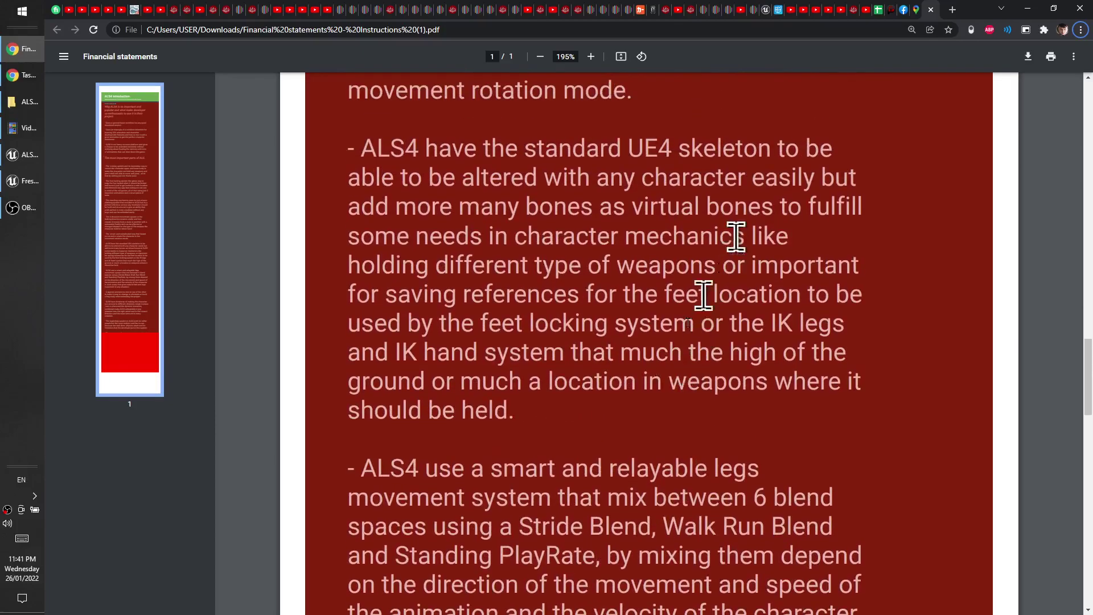
pyautogui.scroll(-5, 578, 439)
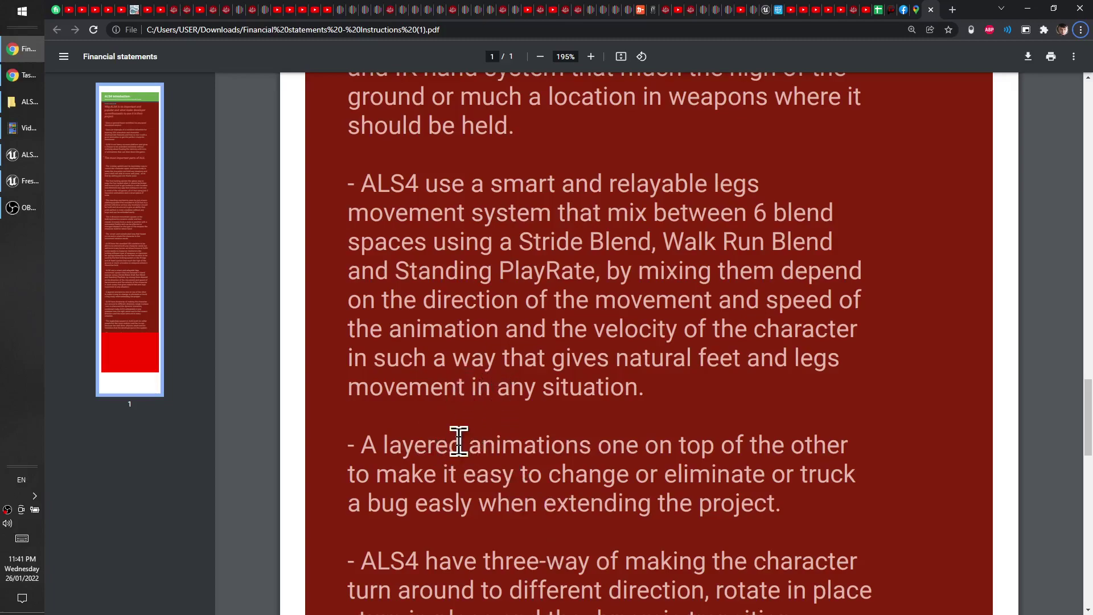
pyautogui.scroll(-1, 555, 367)
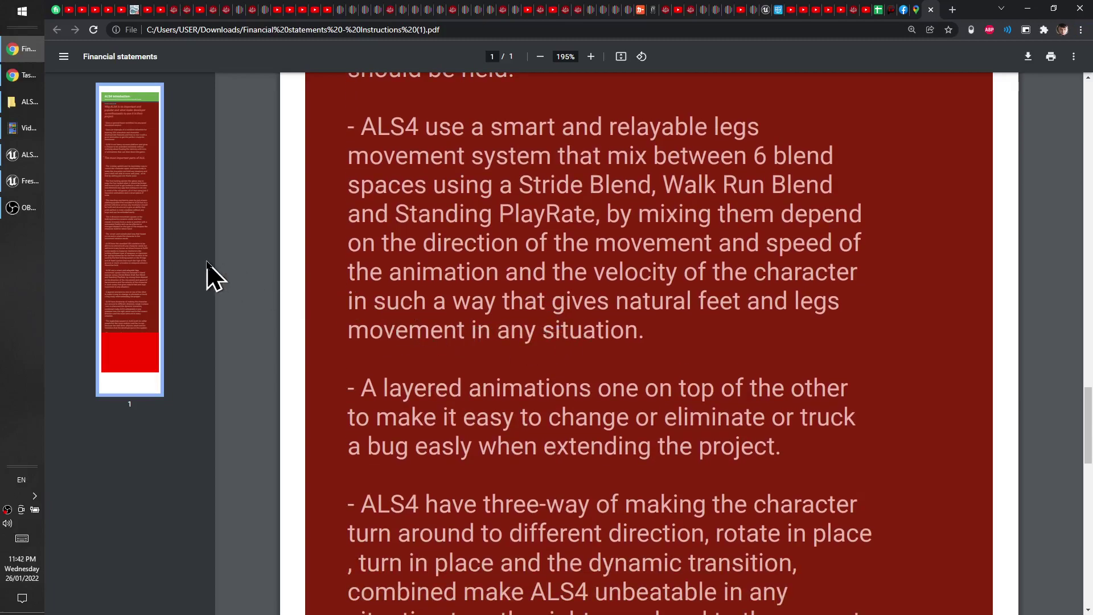
# Switch back to Unreal Editor and open the BaseLayer from the AnimGraph of ALS_AnimBP.
pyautogui.click(18, 182)
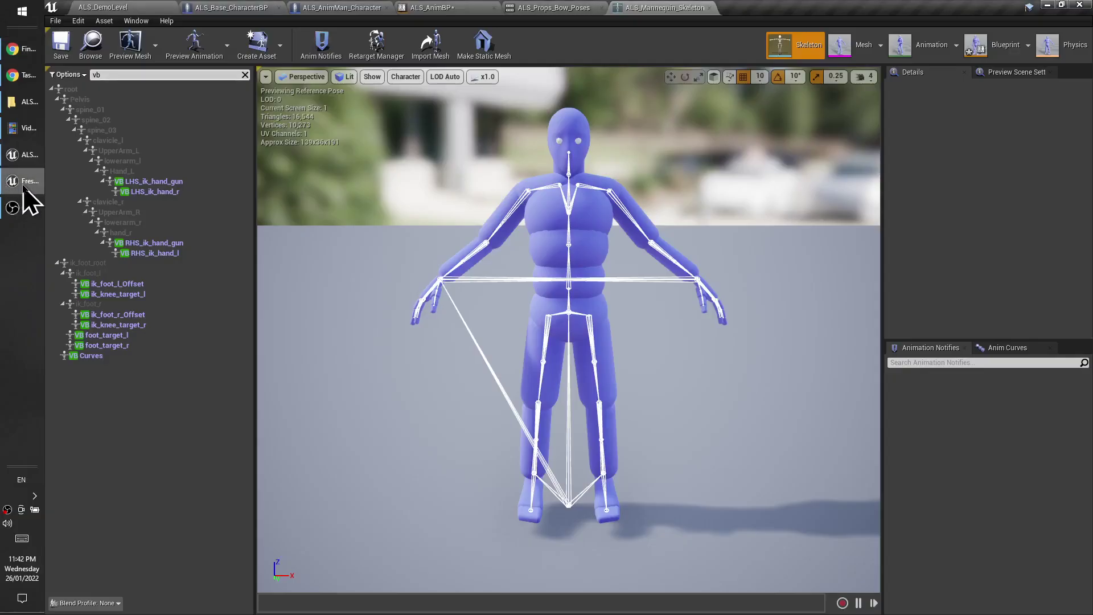
pyautogui.click(546, 8)
pyautogui.click(431, 9)
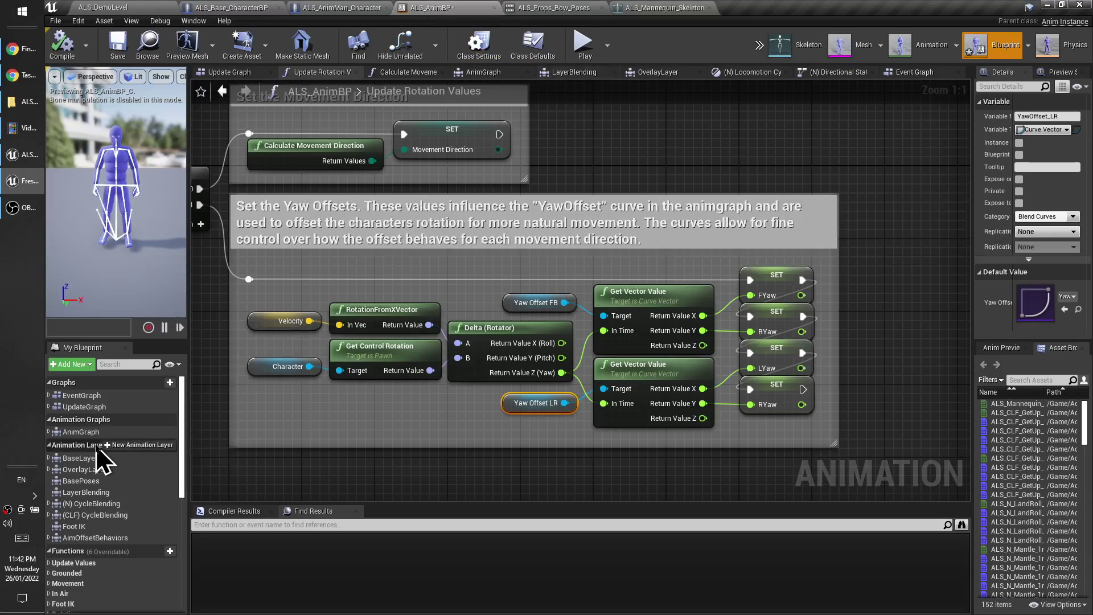
pyautogui.doubleClick(135, 432)
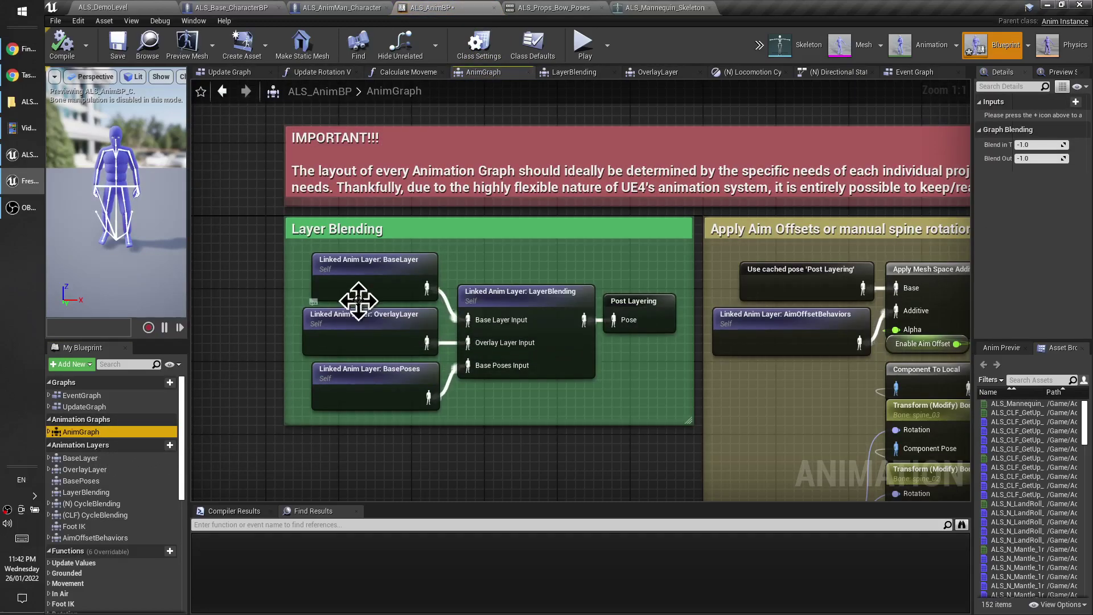
pyautogui.doubleClick(355, 285)
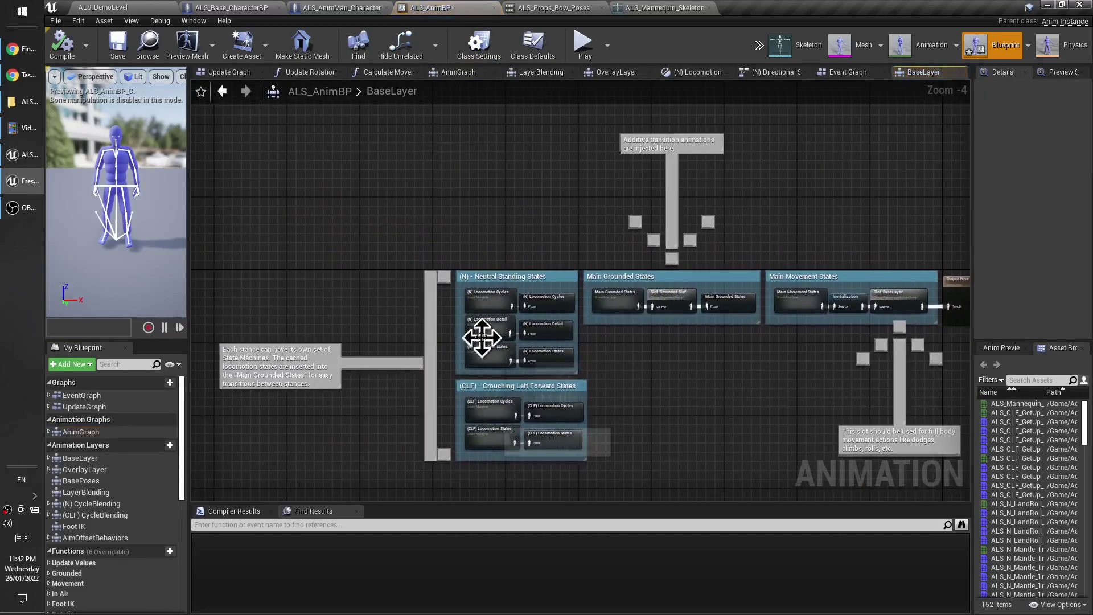
# Open the (N) Locomotion Cycles state machine in the Neutral Standing States group and enter its (N) Locomotion Cycles state.
pyautogui.scroll(4, 482, 338)
pyautogui.doubleClick(493, 282)
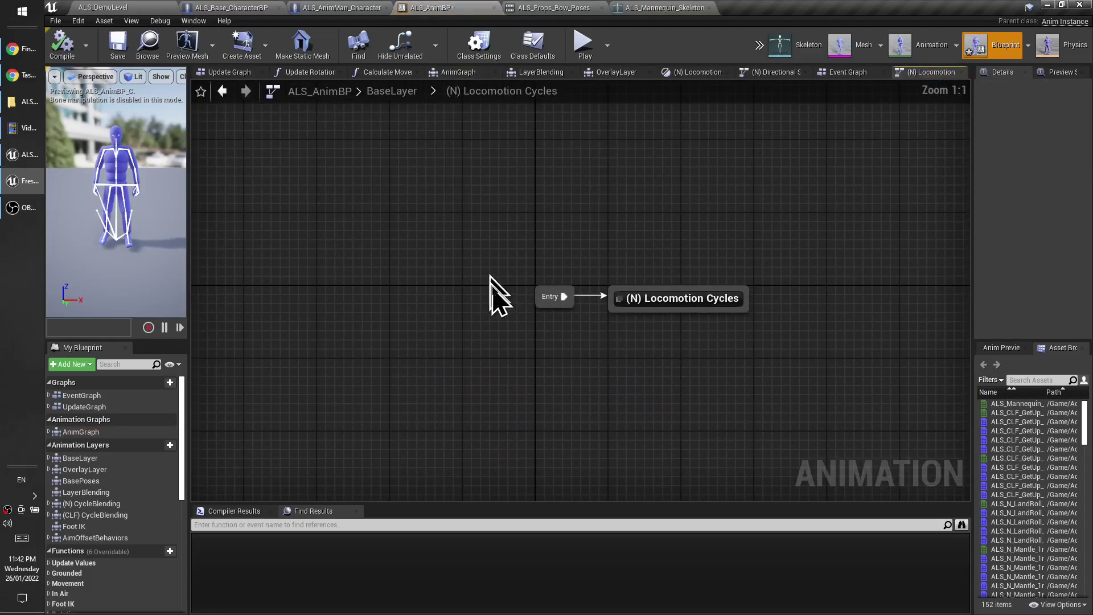
pyautogui.doubleClick(683, 299)
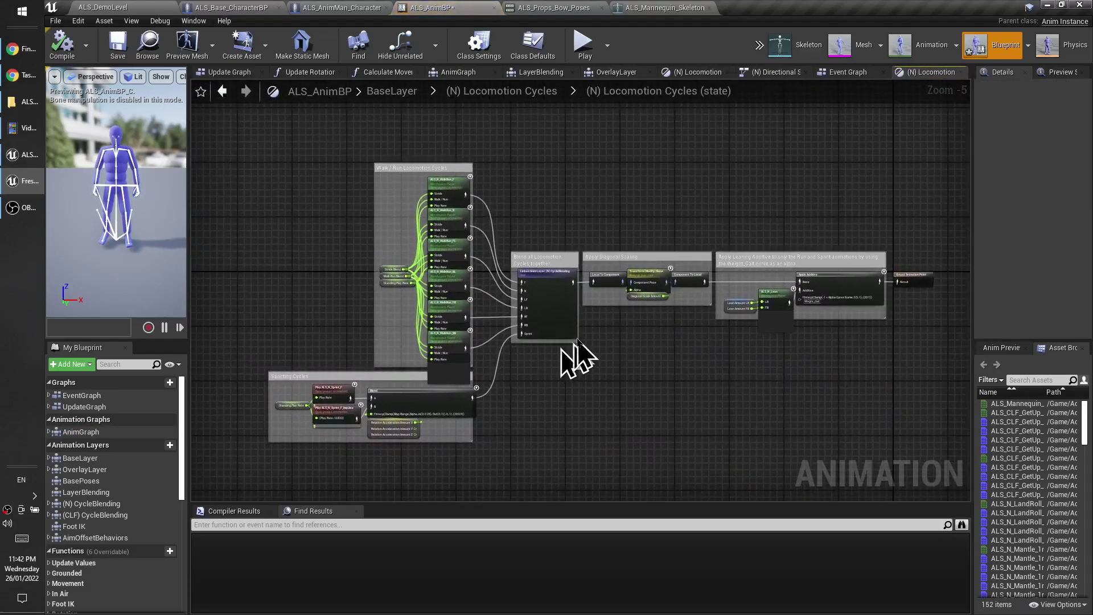
# Open the linked (N) CycleBlending layer and enter its (N) Directional States machine to show the six movement directions.
pyautogui.doubleClick(566, 330)
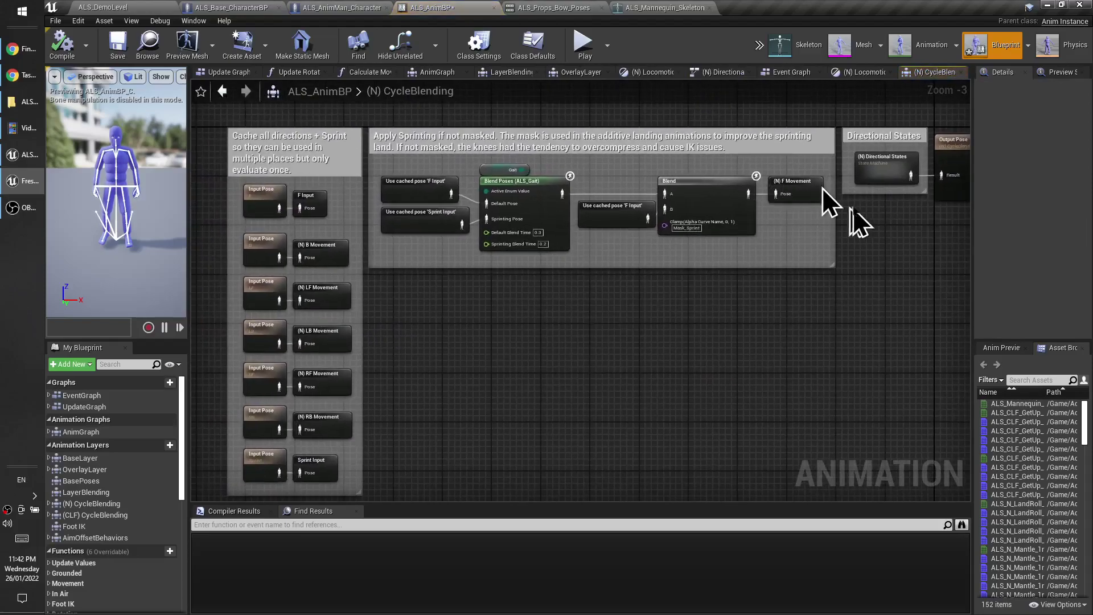
pyautogui.doubleClick(882, 171)
pyautogui.moveTo(531, 376); pyautogui.dragTo(460, 314, button='right')
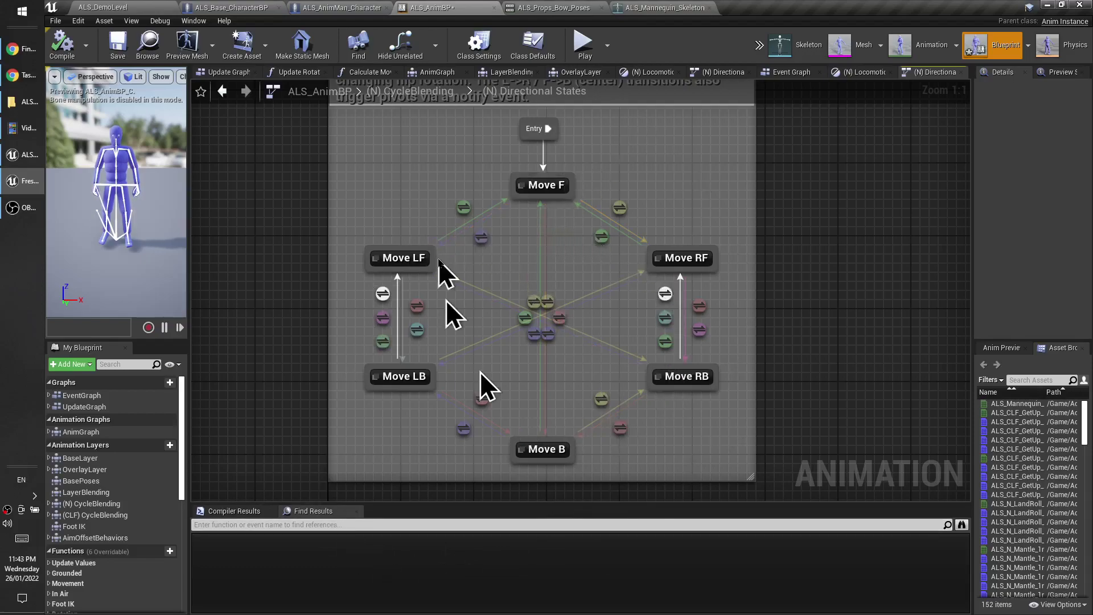
# Return to the (N) Locomotion Cycles state and examine the Walk / Run blend spaces with their Stride Blend, Walk Run Blend and Standing Play Rate inputs.
pyautogui.click(223, 94)
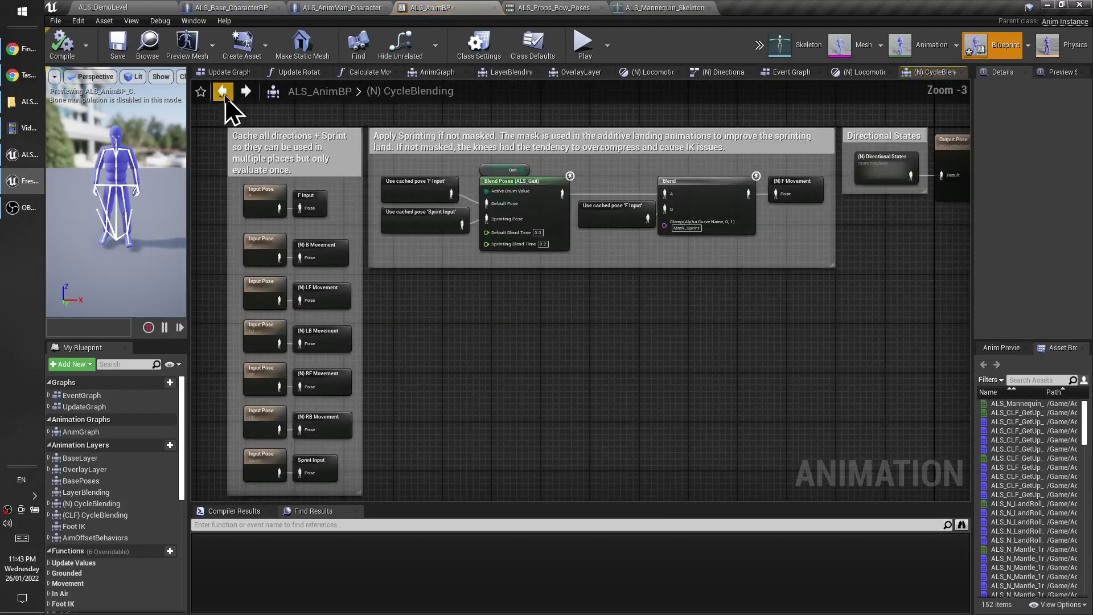
pyautogui.click(246, 92)
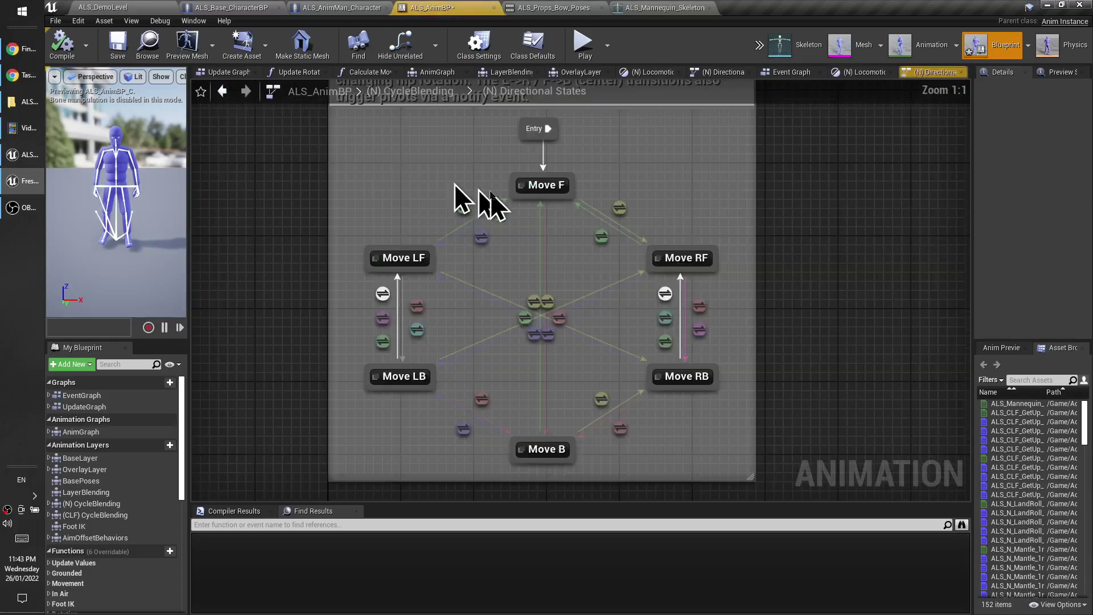
pyautogui.click(223, 93)
pyautogui.click(223, 94)
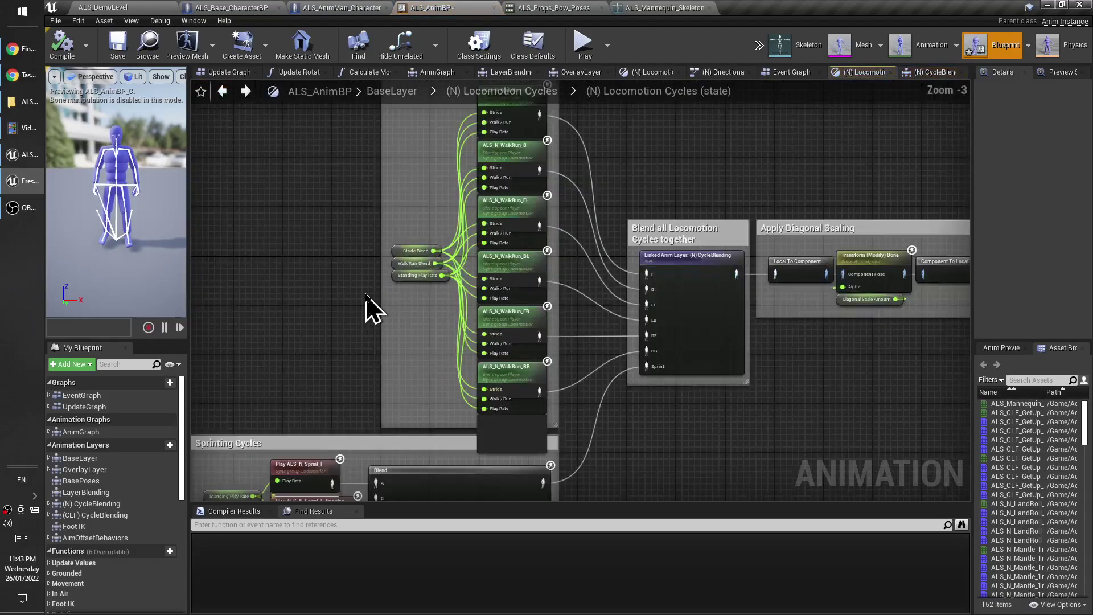
pyautogui.scroll(1, 387, 279)
pyautogui.scroll(2, 518, 148)
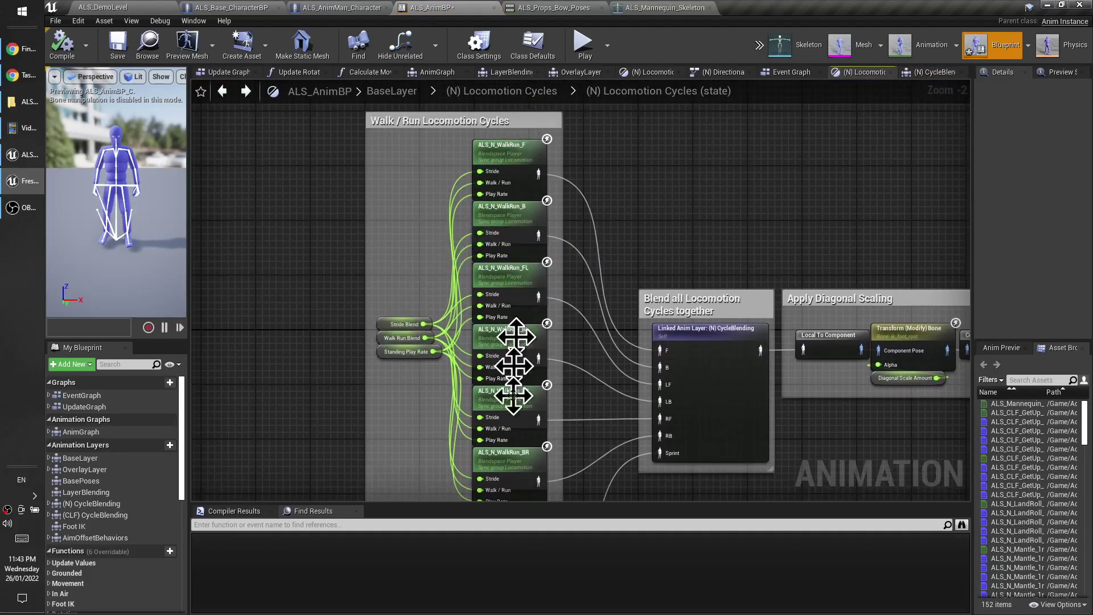
# Select the Stride Blend, Walk Run Blend and Standing Play Rate nodes feeding the Walk / Run blend spaces, and clear the selection.
pyautogui.moveTo(540, 422); pyautogui.dragTo(551, 399, button='right')
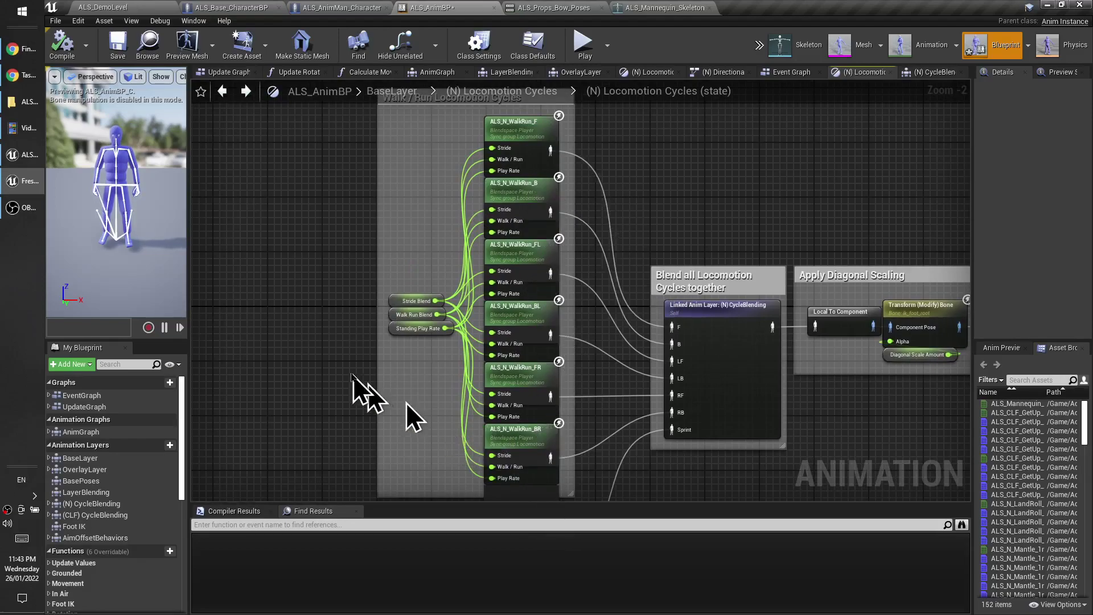
pyautogui.scroll(2, 361, 378)
pyautogui.moveTo(479, 296); pyautogui.dragTo(433, 382, button='right')
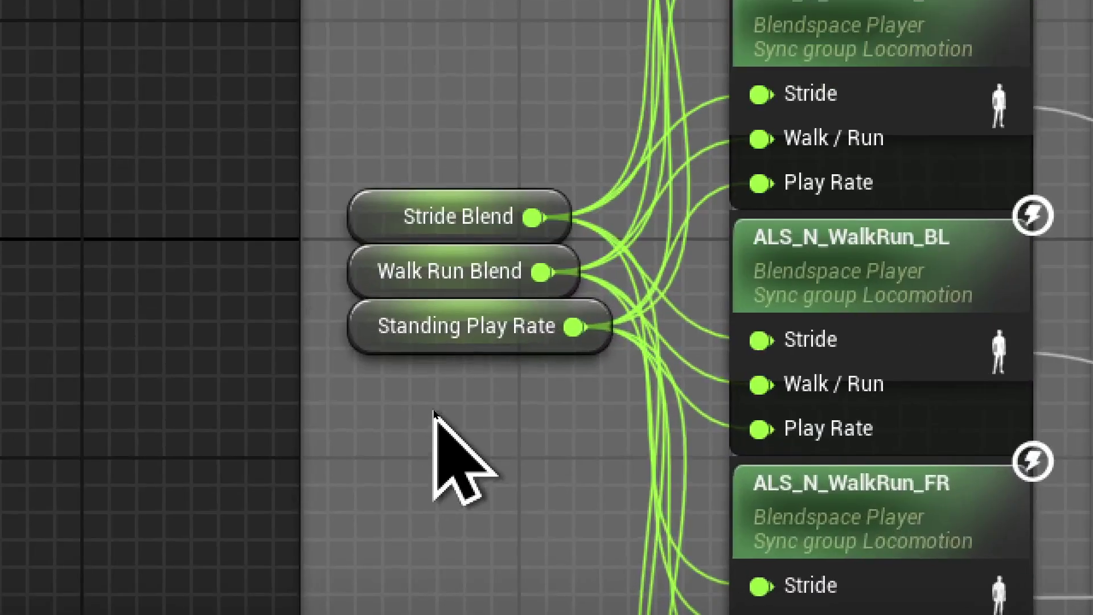
pyautogui.moveTo(434, 412); pyautogui.dragTo(521, 157)
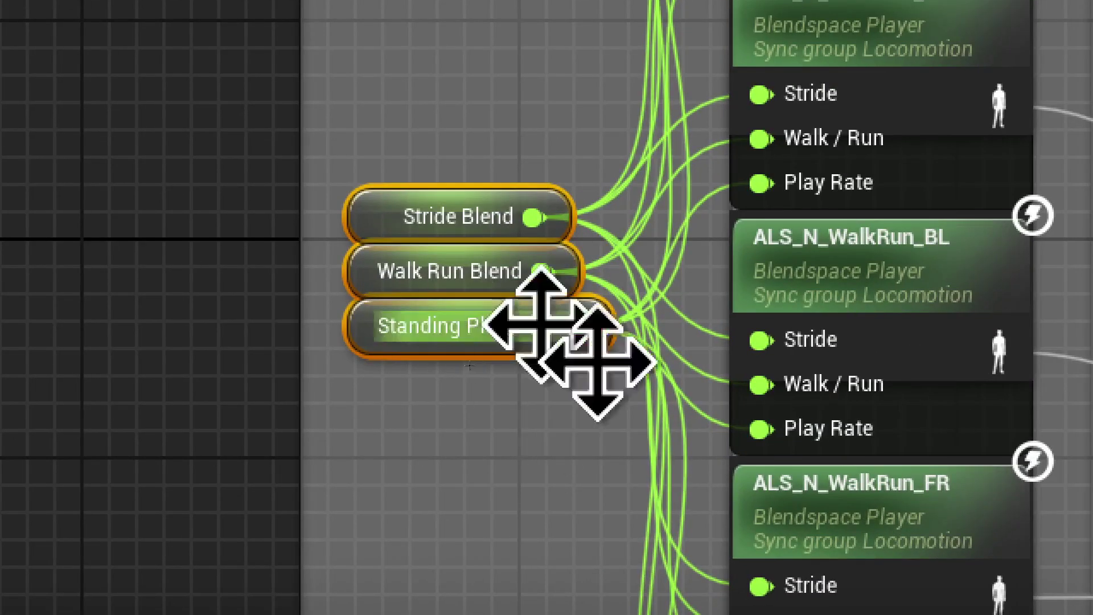
pyautogui.click(552, 136)
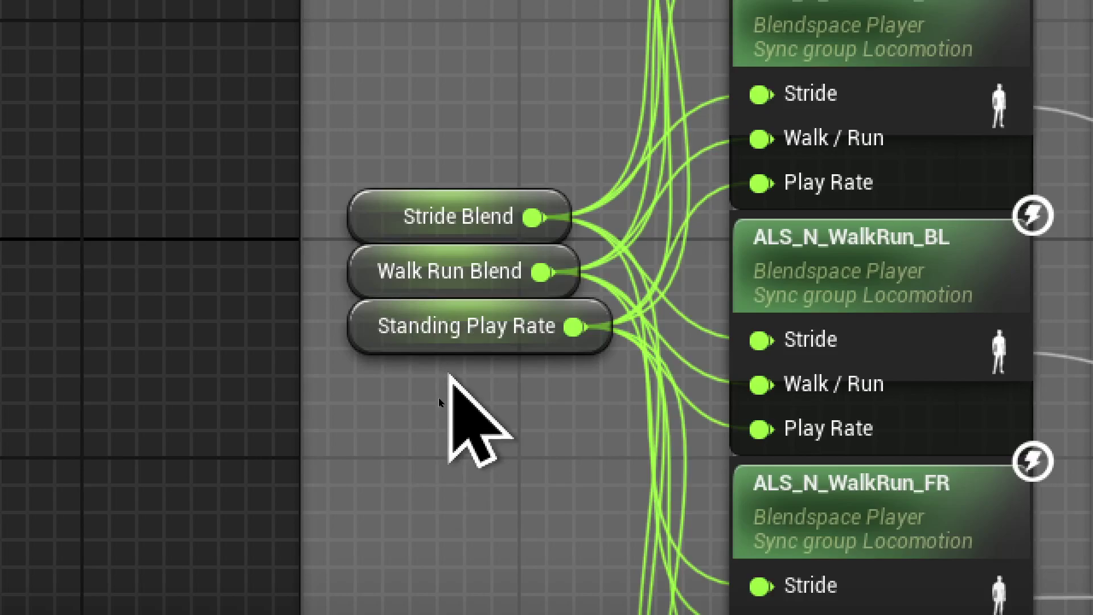
# Single out the Stride Blend, Walk Run Blend and Standing Play Rate nodes in turn to present each blend space input.
pyautogui.moveTo(480, 403); pyautogui.dragTo(507, 317)
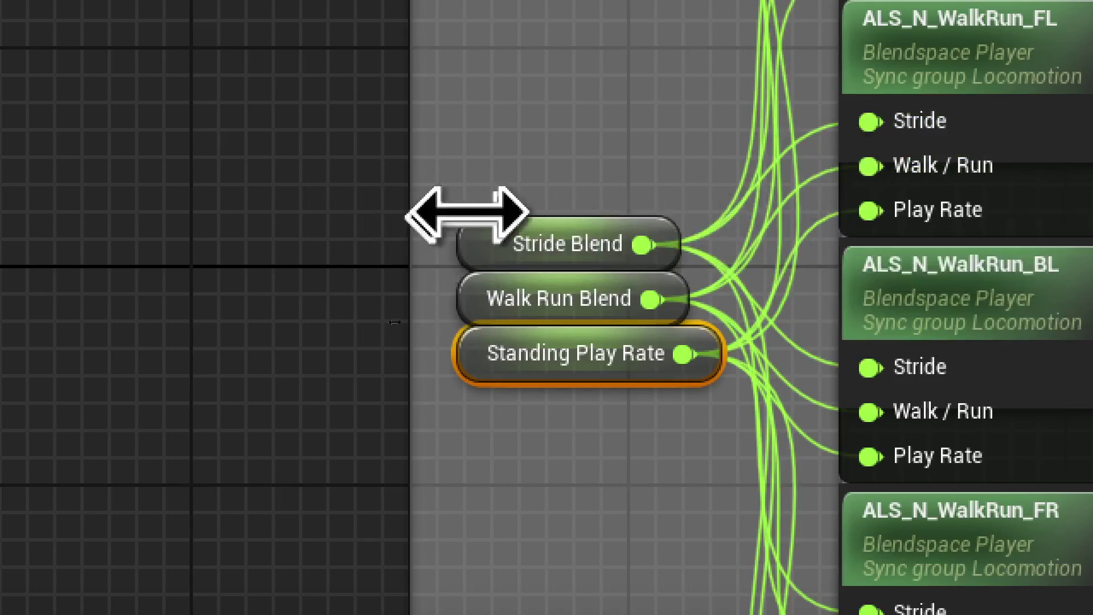
pyautogui.click(428, 333)
pyautogui.moveTo(502, 171); pyautogui.dragTo(656, 267)
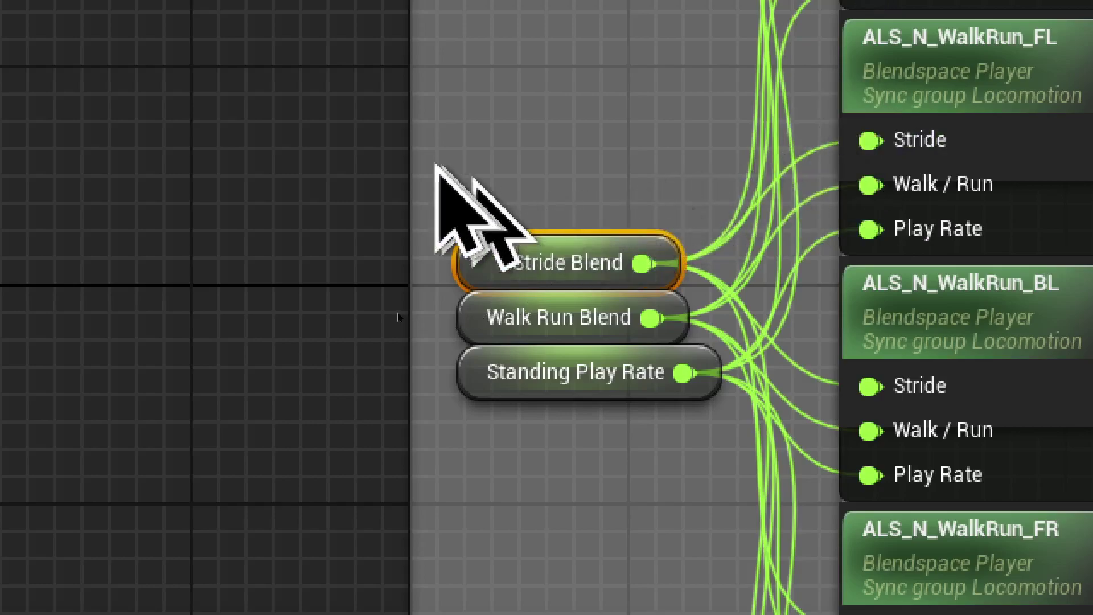
pyautogui.moveTo(498, 125); pyautogui.dragTo(580, 130)
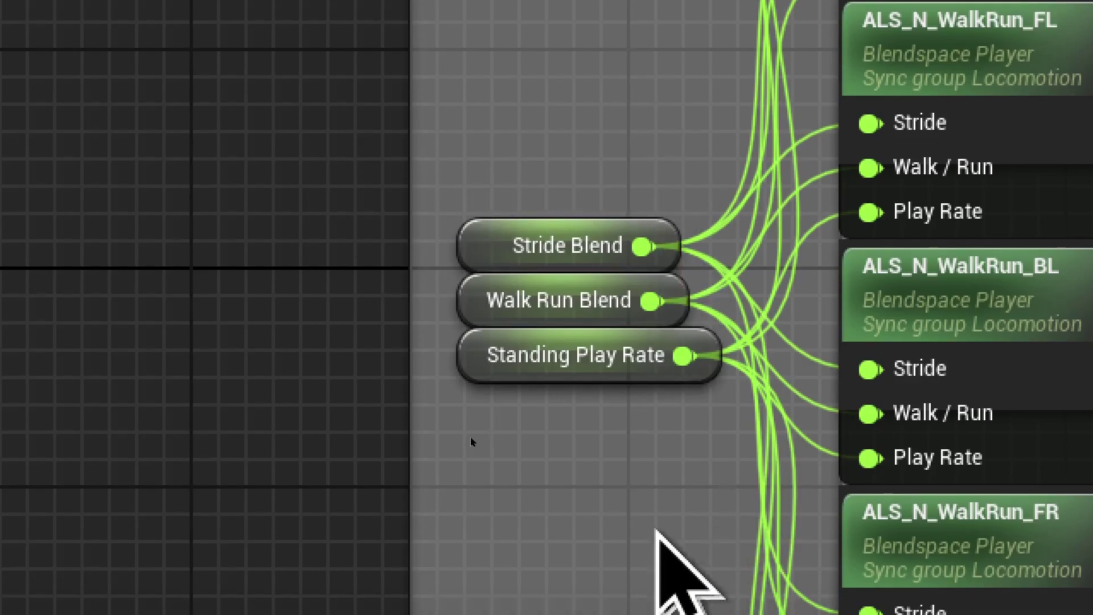
pyautogui.click(572, 383)
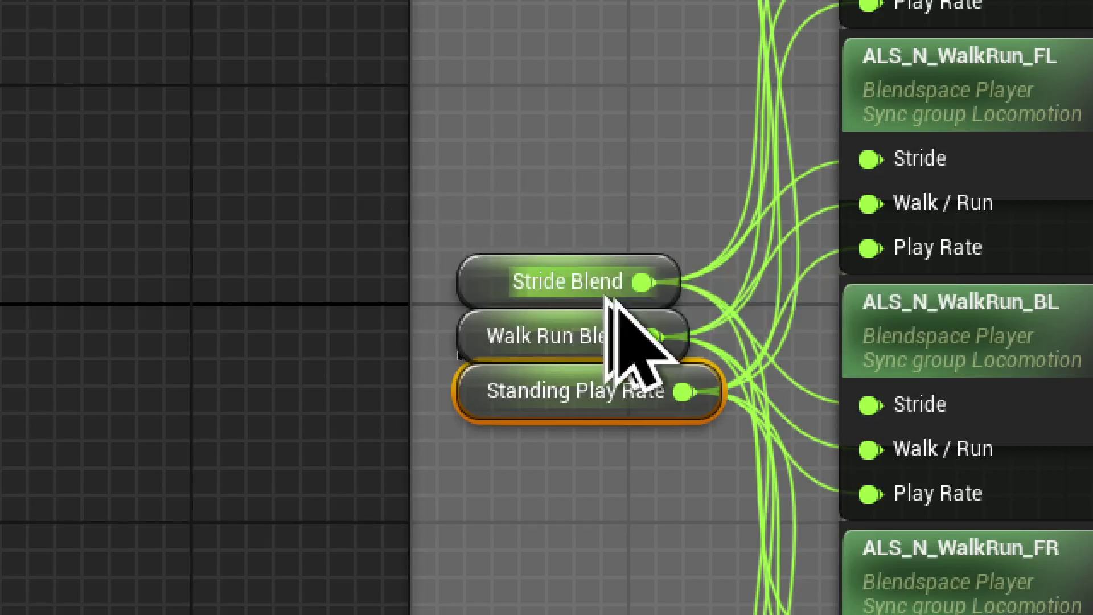
pyautogui.moveTo(642, 201); pyautogui.dragTo(503, 293)
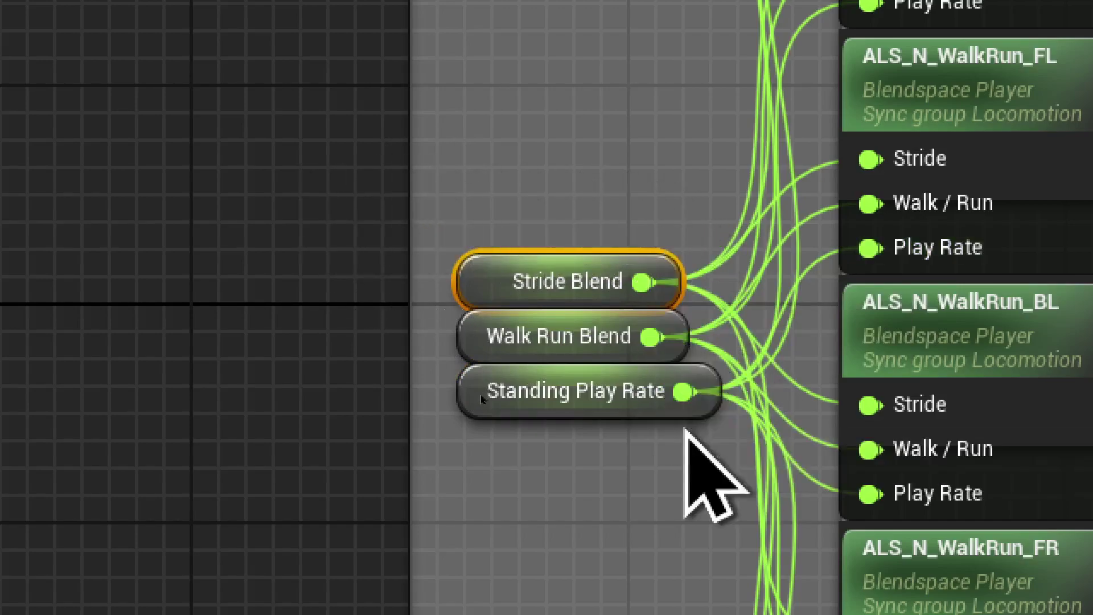
pyautogui.moveTo(641, 481); pyautogui.dragTo(561, 410)
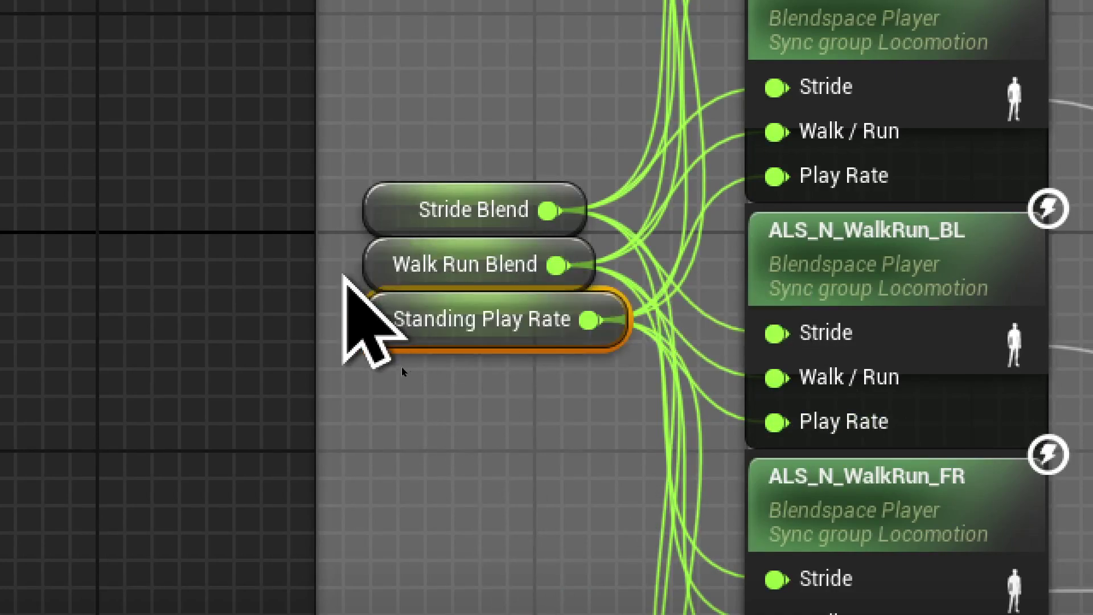
pyautogui.click(432, 266)
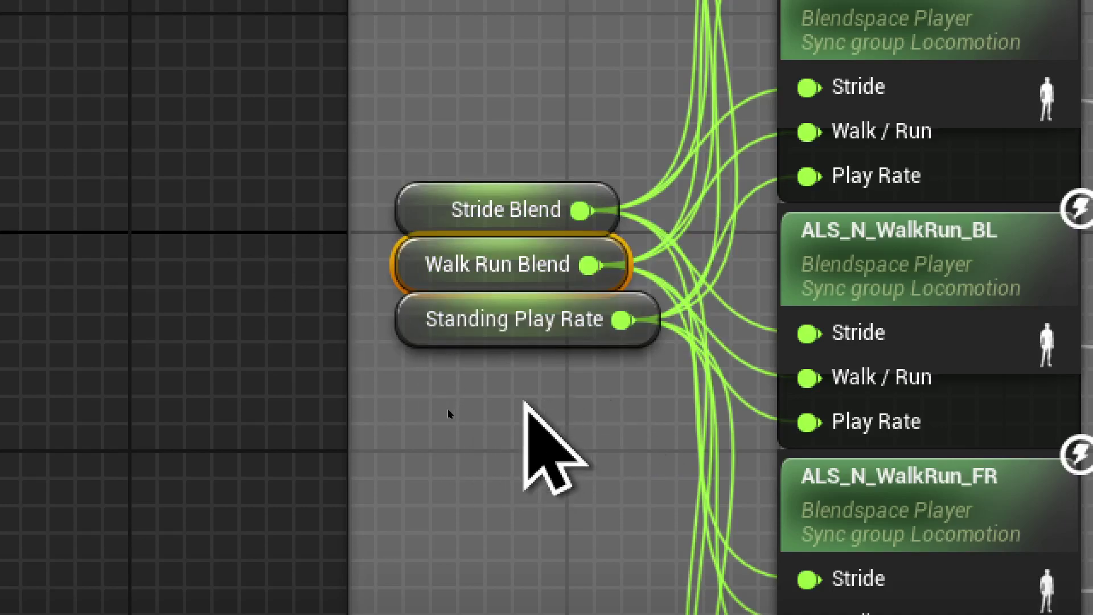
pyautogui.moveTo(593, 122); pyautogui.dragTo(464, 219)
pyautogui.moveTo(376, 372); pyautogui.dragTo(527, 319)
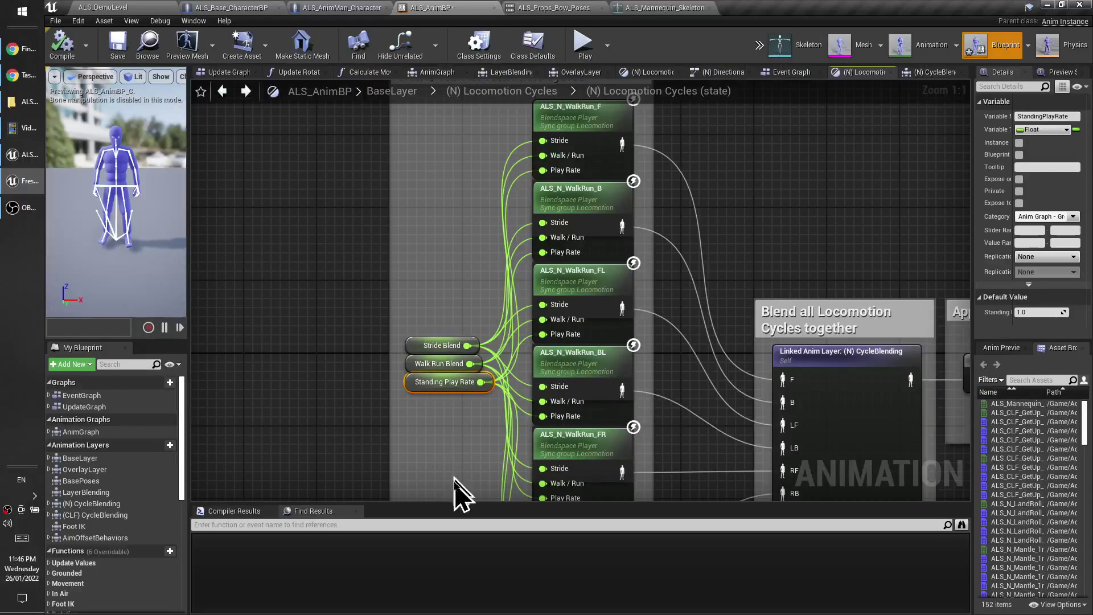
# Open the linked (N) CycleBlending layer again and enter its (N) Directional States machine.
pyautogui.scroll(-3, 517, 383)
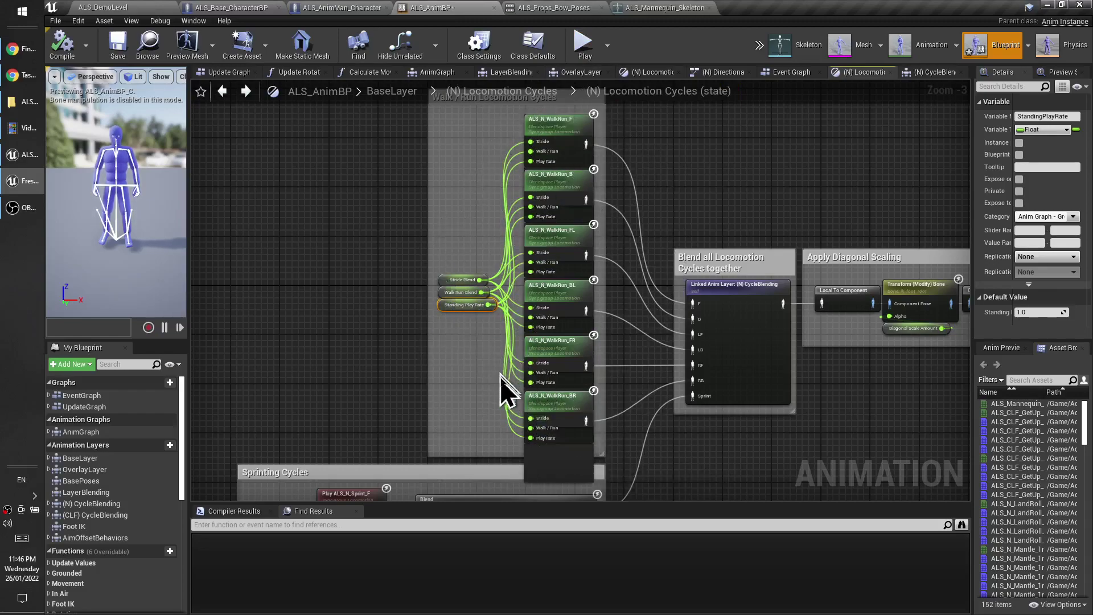
pyautogui.doubleClick(758, 365)
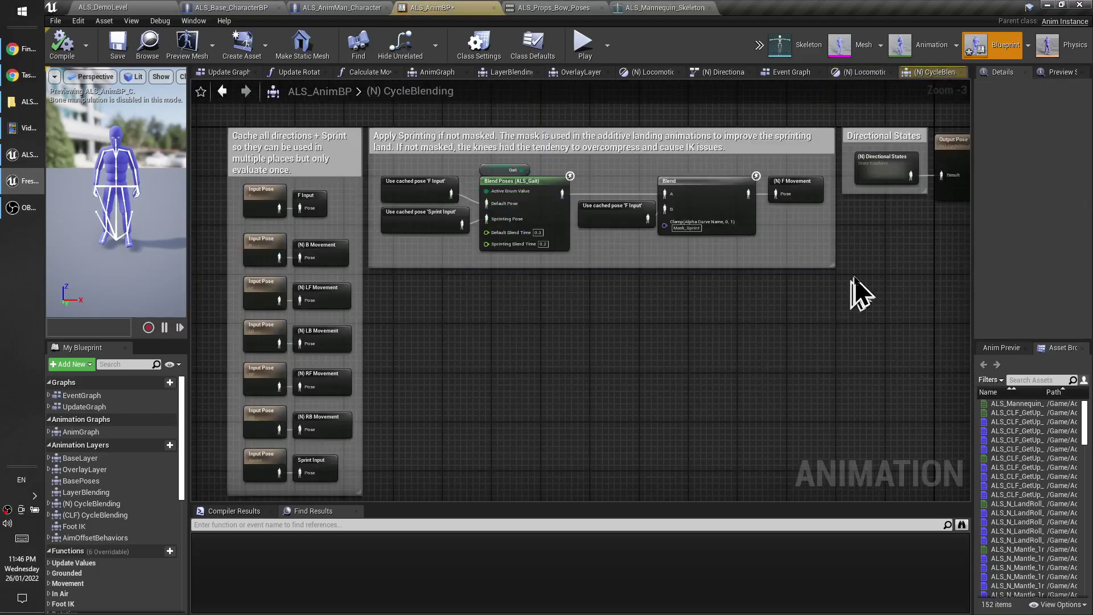
pyautogui.doubleClick(785, 193)
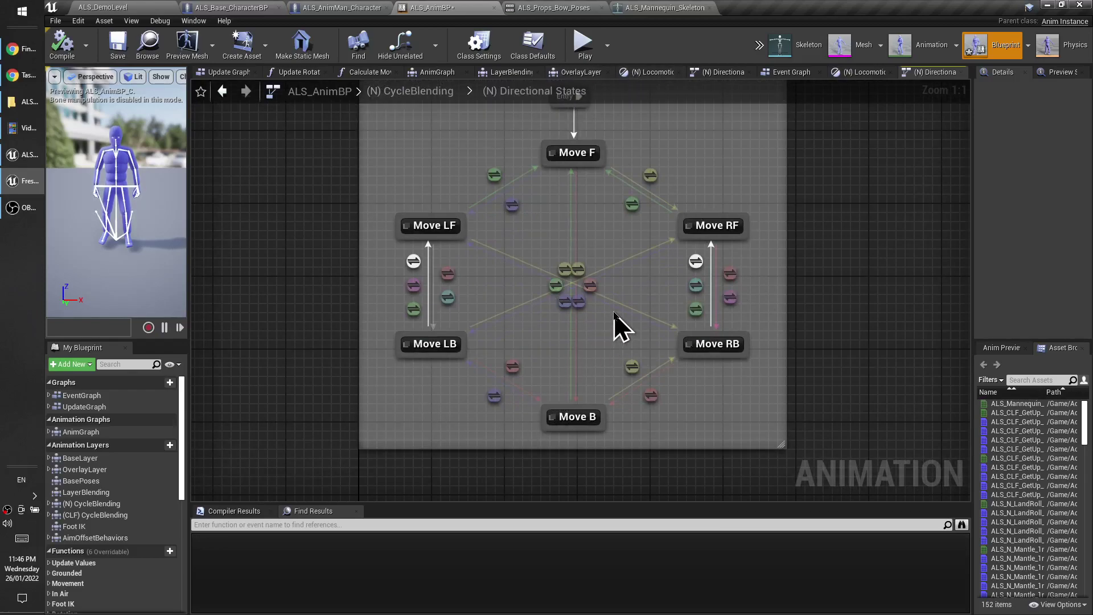
# Switch to the PDF notes in Chrome and read the point about layered animations.
pyautogui.click(23, 48)
pyautogui.scroll(-3, 624, 273)
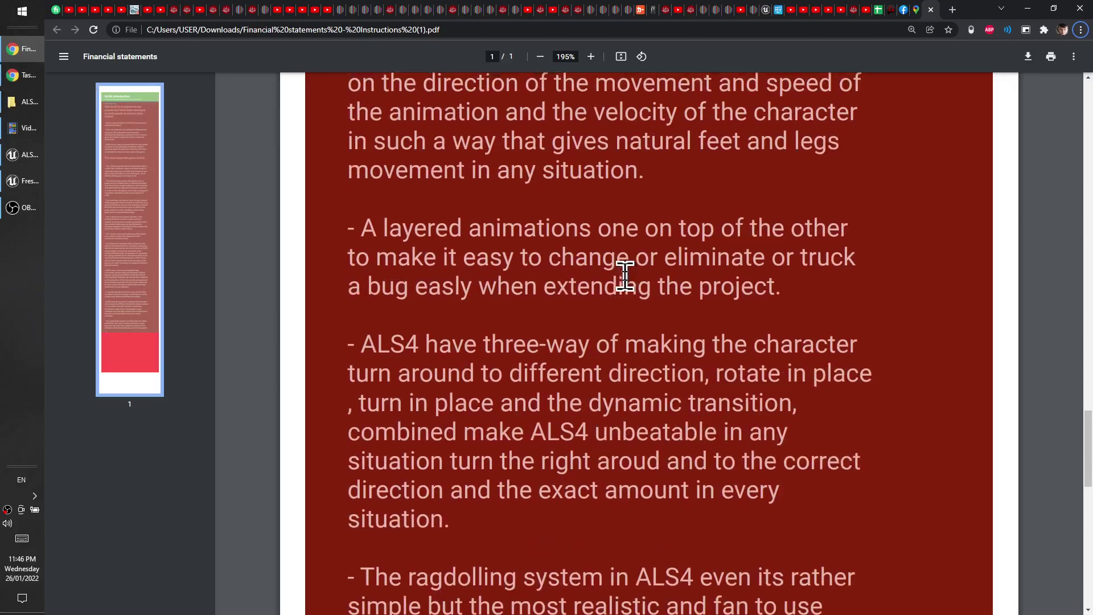
pyautogui.scroll(-1, 625, 270)
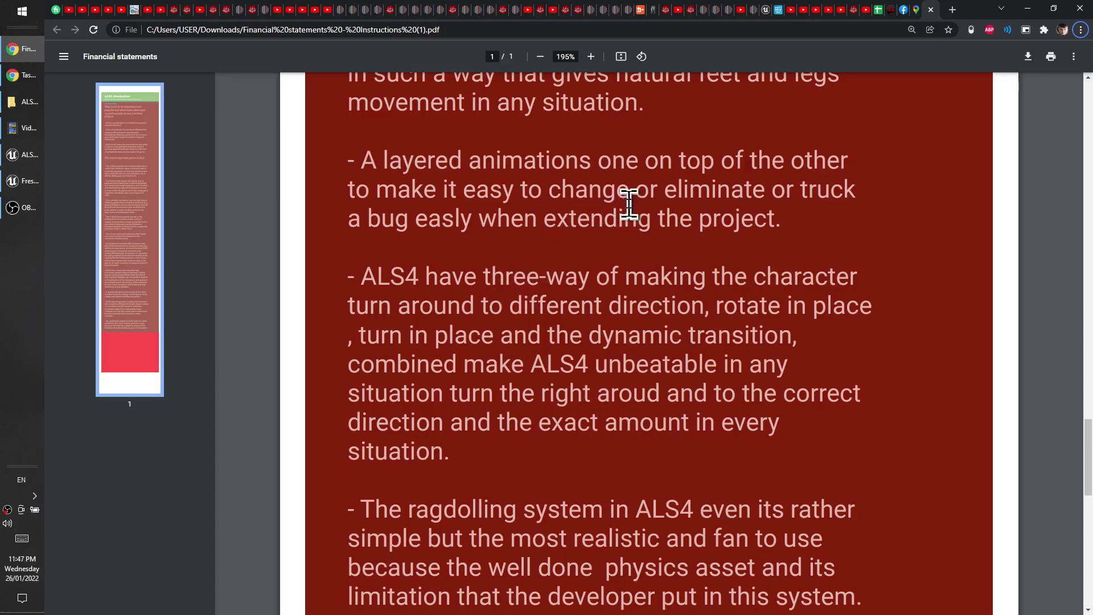
pyautogui.scroll(-1, 628, 203)
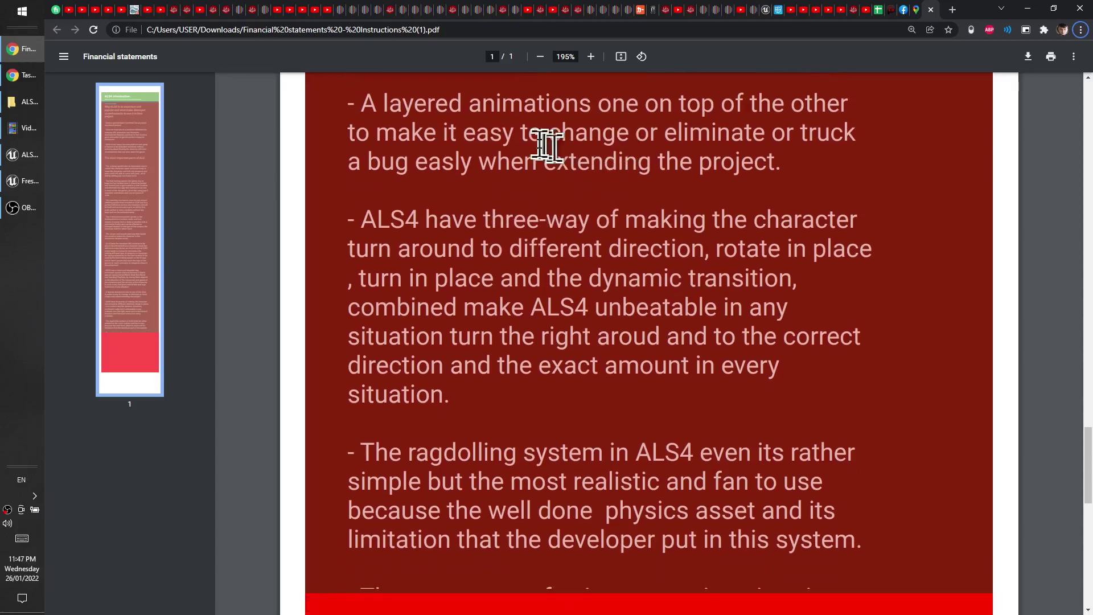
# Switch back to Unreal Editor and return to the AnimGraph of ALS_AnimBP.
pyautogui.click(17, 181)
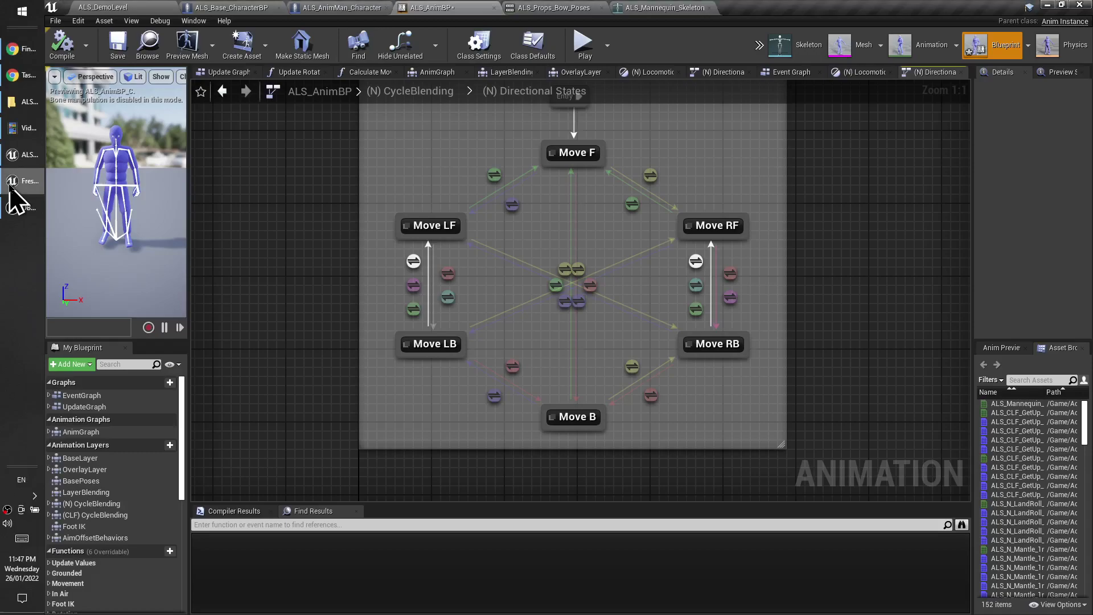
pyautogui.click(216, 97)
pyautogui.click(216, 97)
pyautogui.click(216, 97)
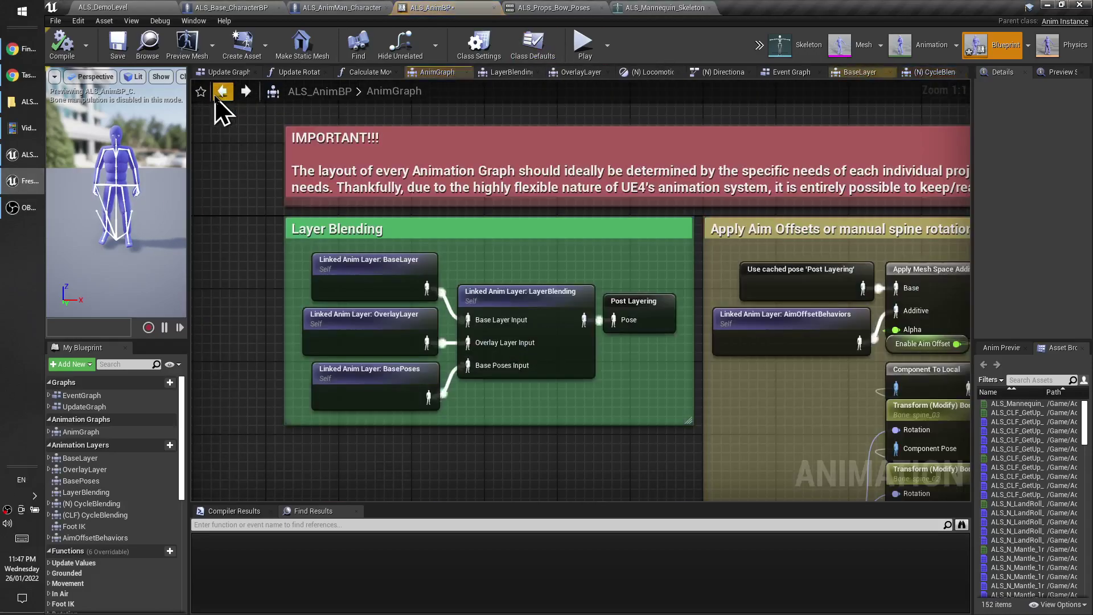
# Highlight the linked layers in the Layer Blending group and open the LayerBlending layer.
pyautogui.moveTo(518, 353); pyautogui.dragTo(540, 286, button='right')
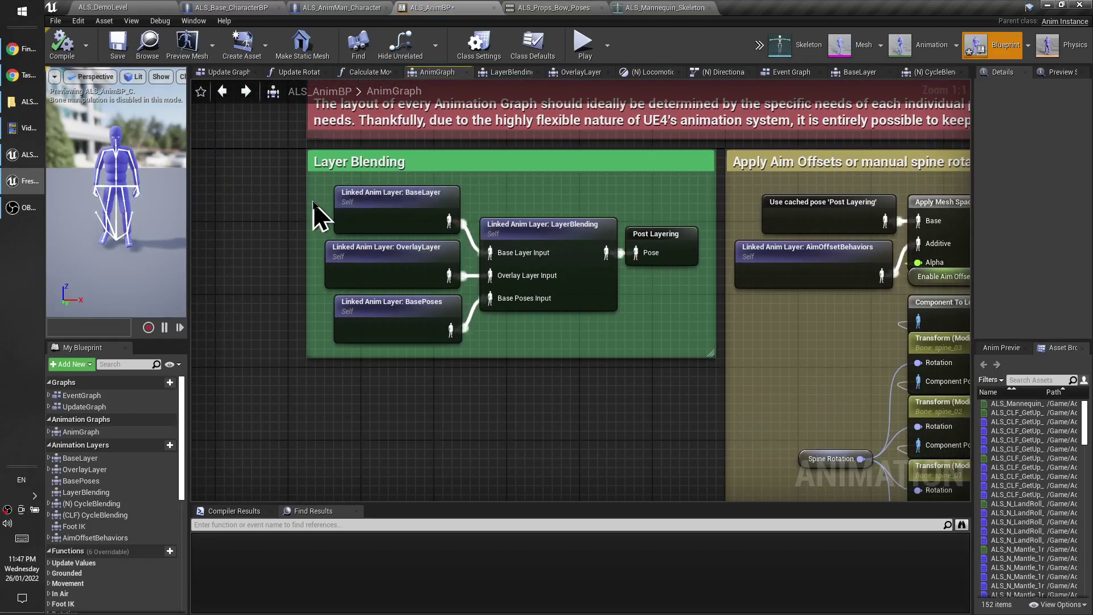
pyautogui.moveTo(329, 215); pyautogui.dragTo(378, 269)
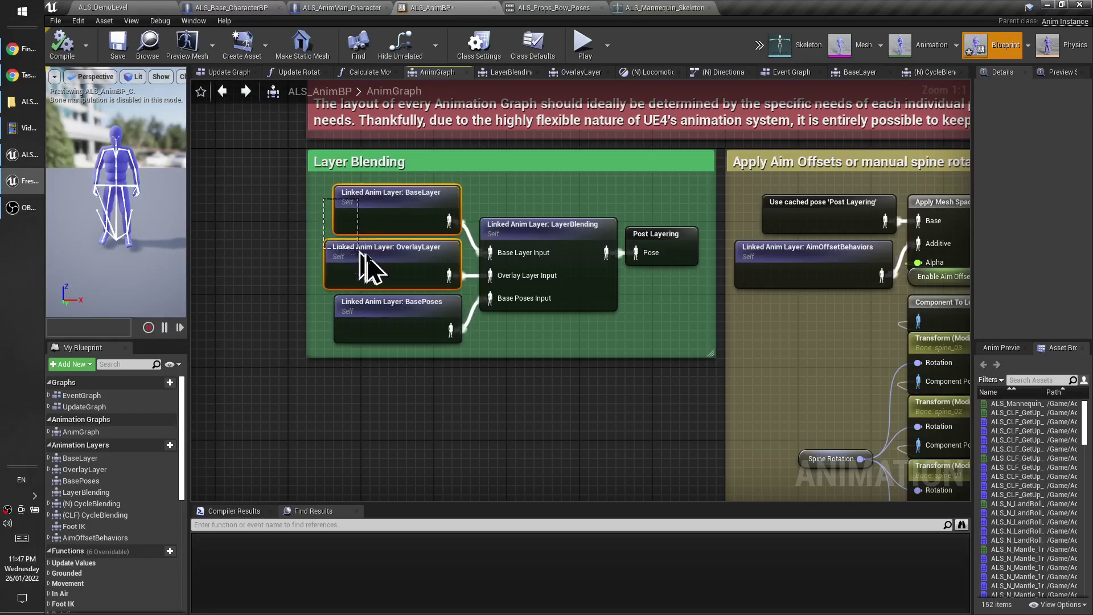
pyautogui.doubleClick(586, 278)
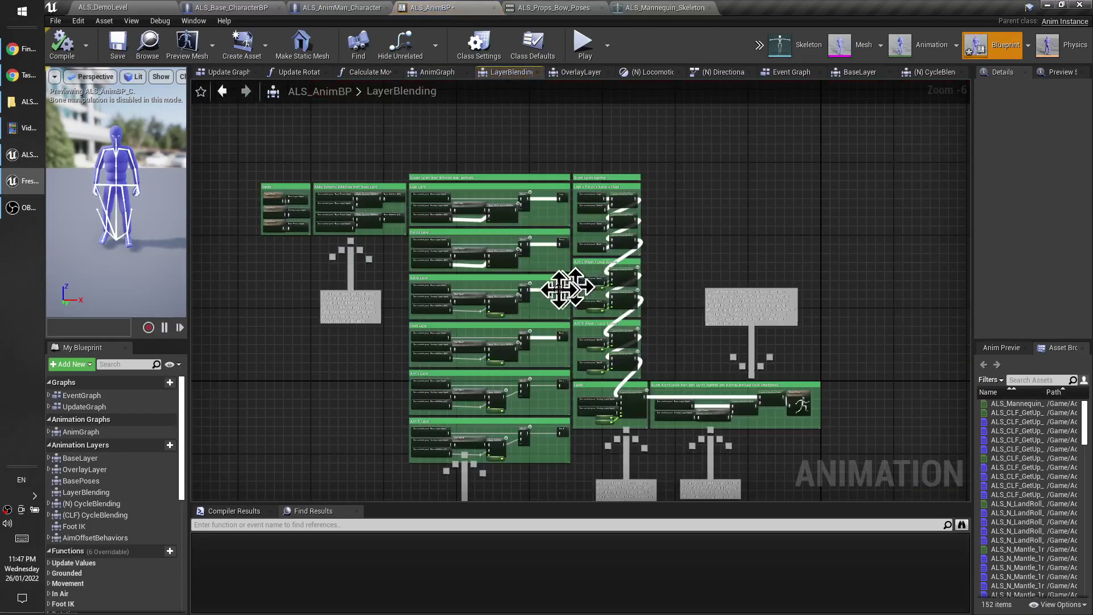
# Examine the LayerBlending graph, including its Inputs, dynamic additives and body section groups.
pyautogui.scroll(1, 524, 330)
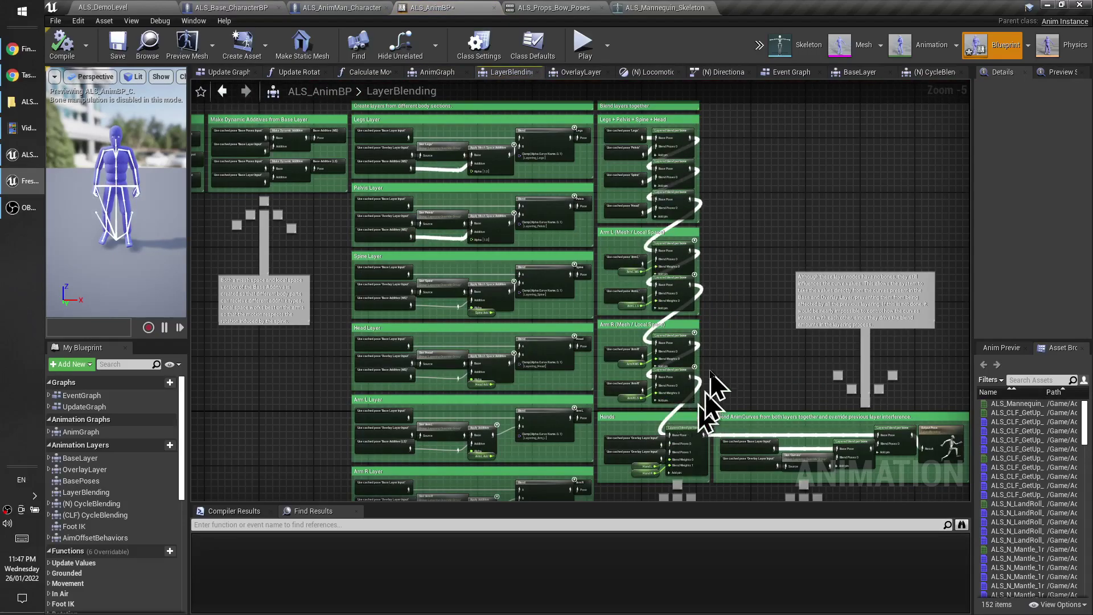
pyautogui.scroll(3, 658, 281)
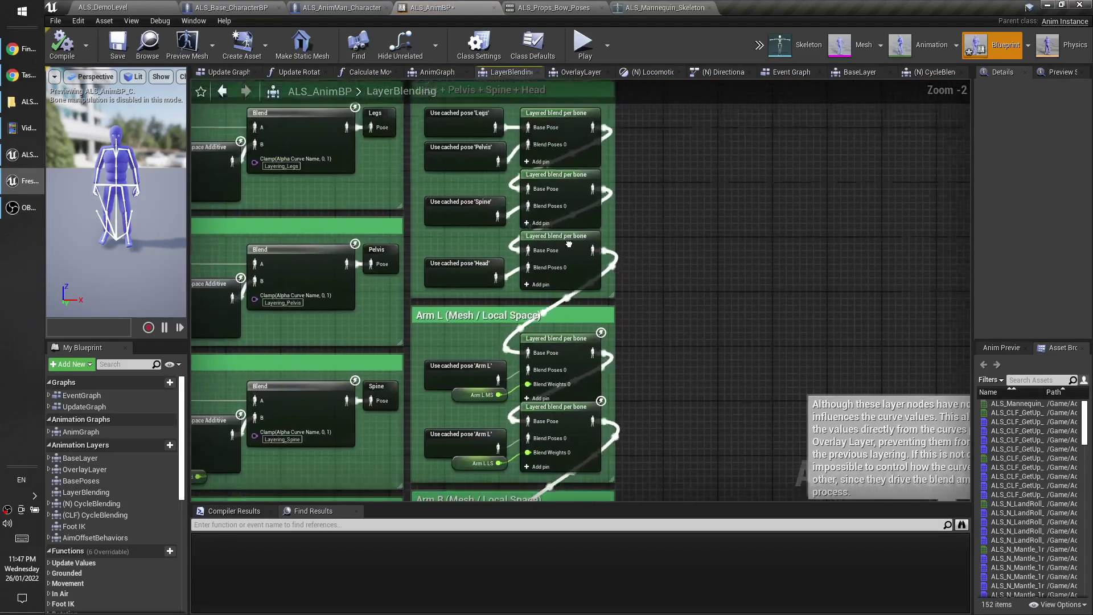
pyautogui.moveTo(658, 281); pyautogui.dragTo(867, 259, button='right')
pyautogui.scroll(-2, 601, 272)
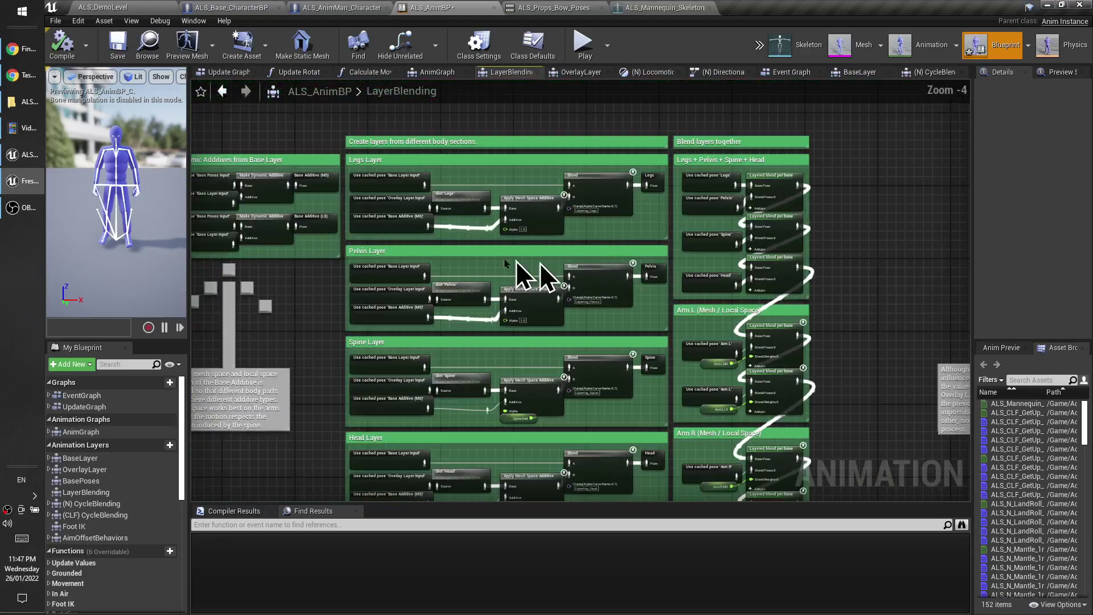
pyautogui.moveTo(226, 220); pyautogui.dragTo(366, 182, button='right')
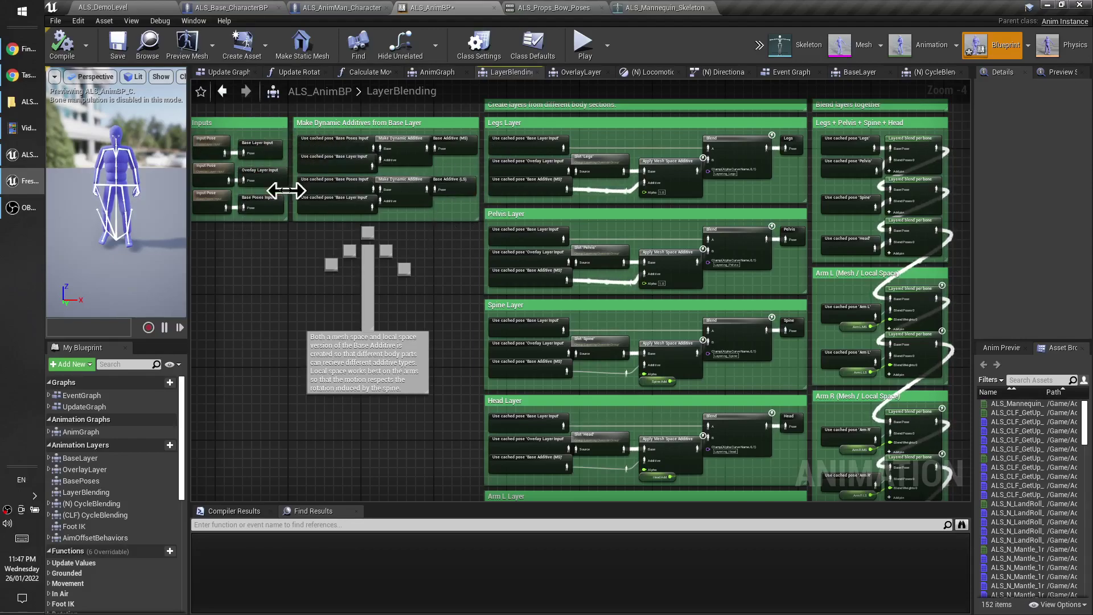
# Go back to the AnimGraph, reopen LayerBlending and review the Legs, Pelvis, Spine, Head and Arm layer groups.
pyautogui.click(222, 91)
pyautogui.doubleClick(582, 298)
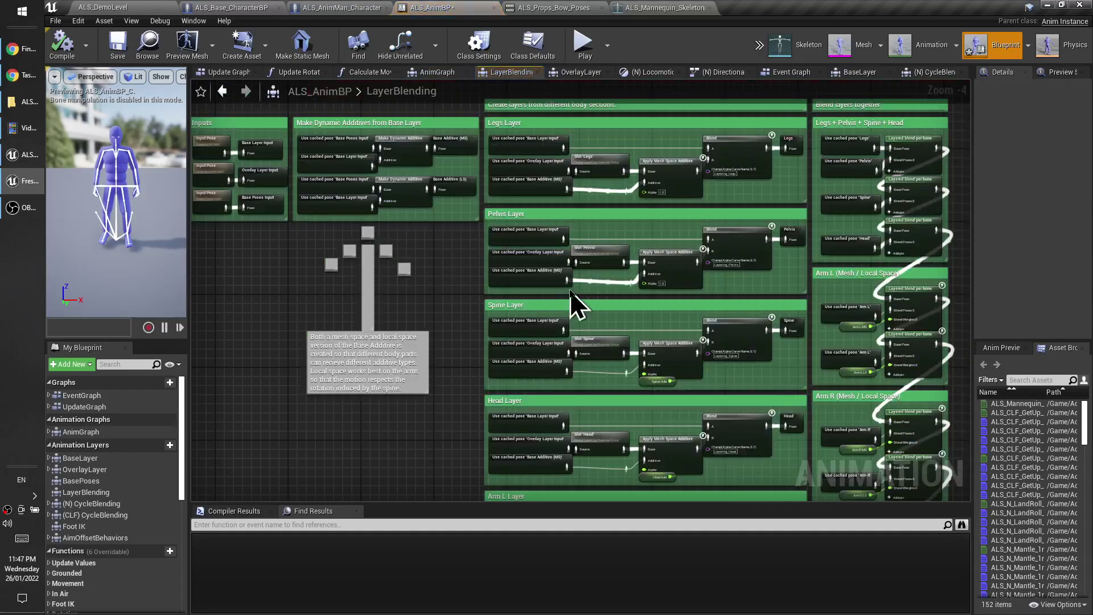
pyautogui.moveTo(637, 290); pyautogui.dragTo(483, 272, button='right')
pyautogui.scroll(-1, 483, 273)
pyautogui.moveTo(507, 319); pyautogui.dragTo(474, 287, button='right')
pyautogui.moveTo(522, 177); pyautogui.dragTo(534, 131, button='right')
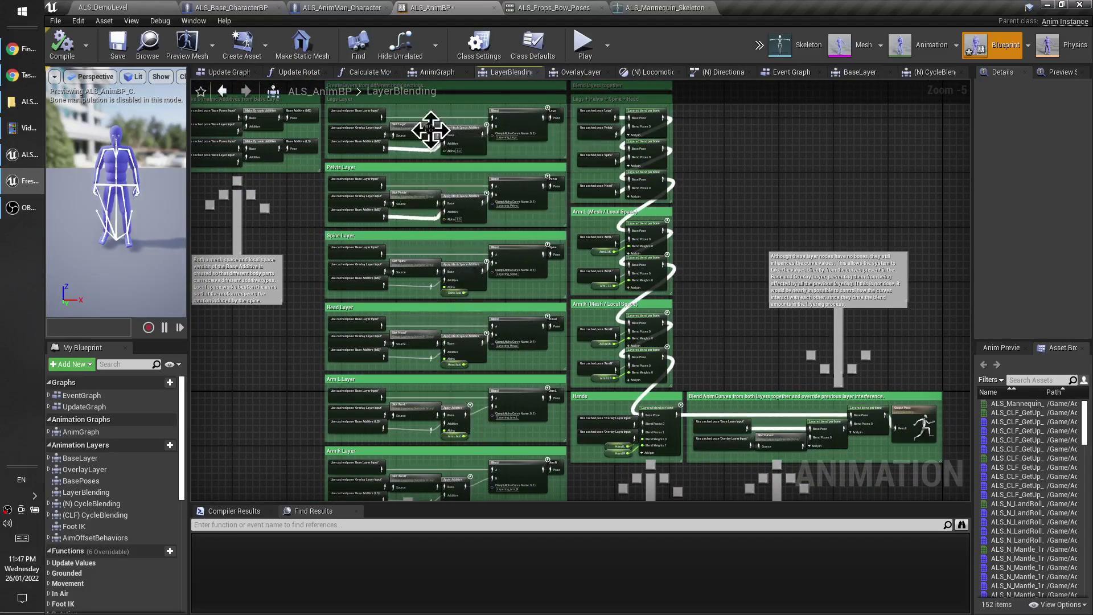
pyautogui.moveTo(411, 447); pyautogui.dragTo(367, 305, button='right')
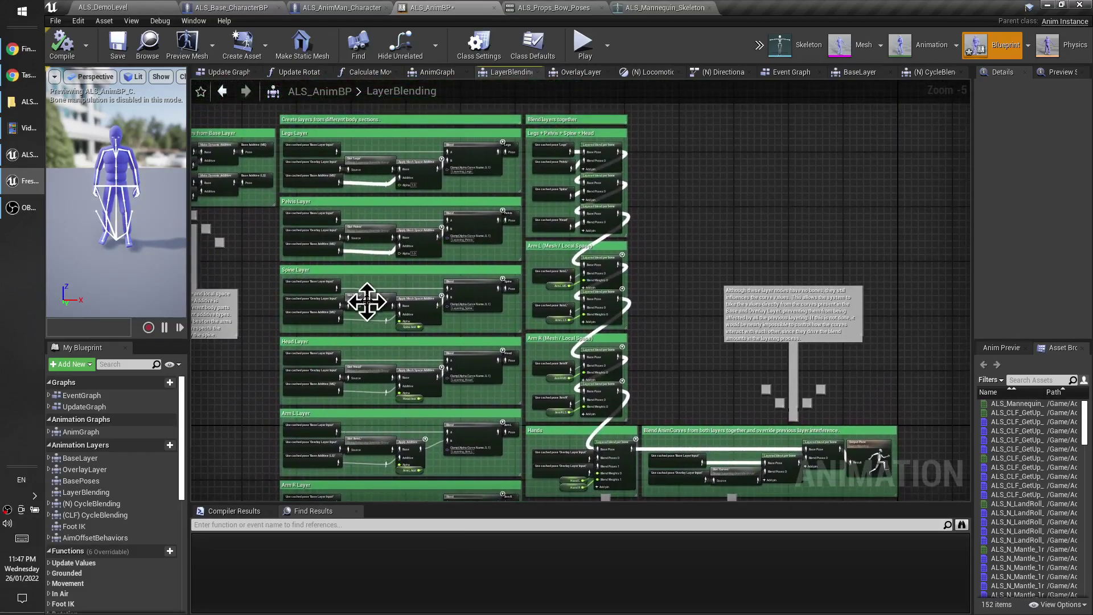
# Examine how the Blend layers together groups combine Legs, Pelvis, Spine and Head with Arm L, Arm R and Hands.
pyautogui.scroll(2, 622, 243)
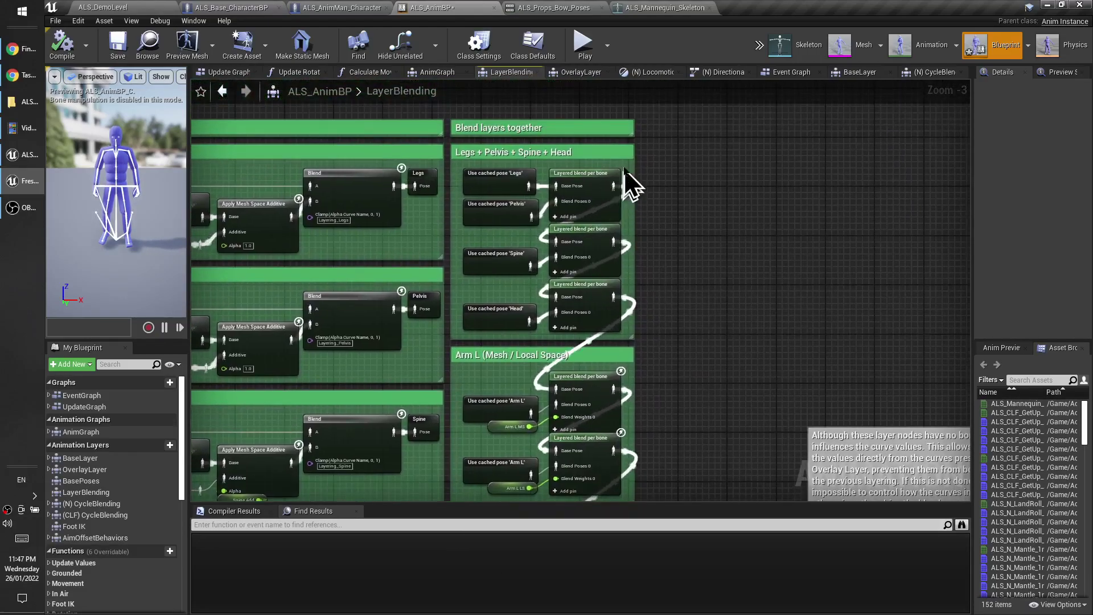
pyautogui.moveTo(578, 360); pyautogui.dragTo(618, 285, button='right')
pyautogui.moveTo(628, 369); pyautogui.dragTo(599, 168, button='right')
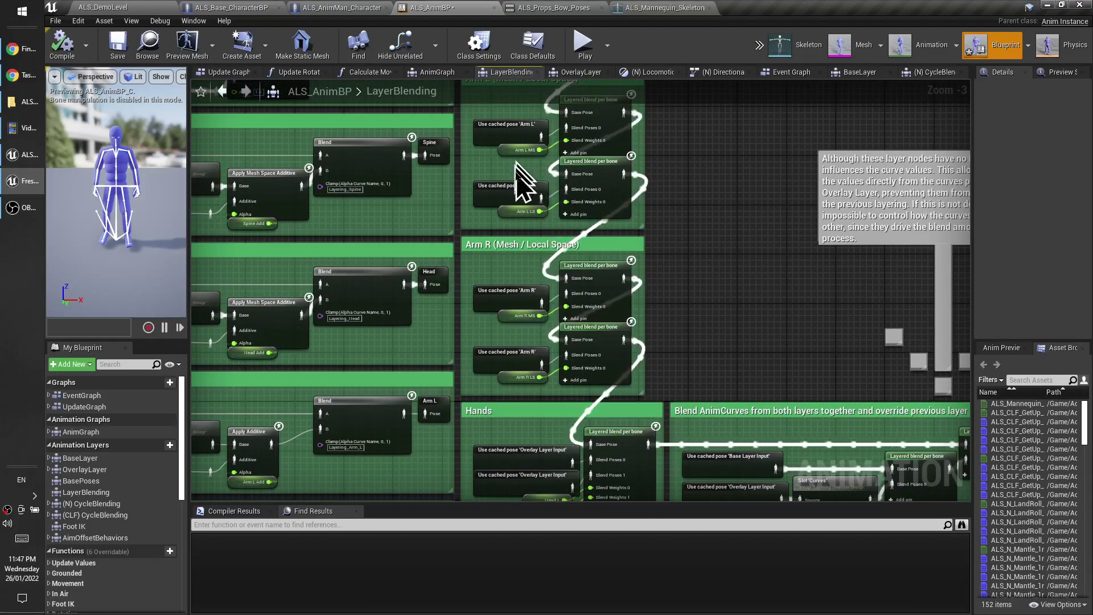
pyautogui.moveTo(517, 431)
pyautogui.mouseDown(button='right')
pyautogui.moveTo(505, 405)
pyautogui.moveTo(510, 437)
pyautogui.mouseUp(button='right')
pyautogui.scroll(-2, 516, 427)
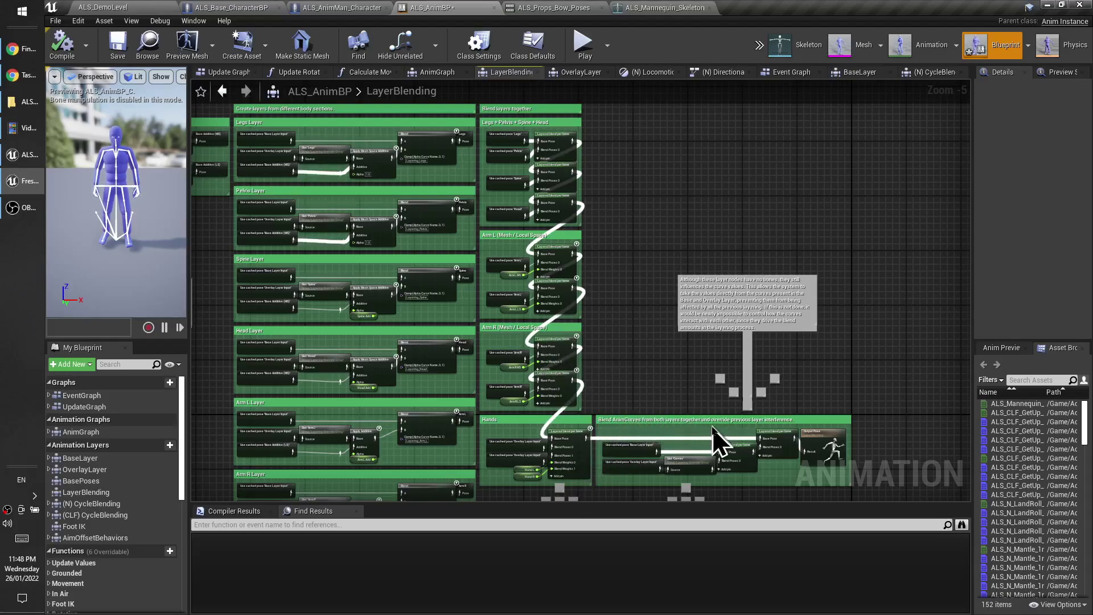
pyautogui.scroll(2, 513, 385)
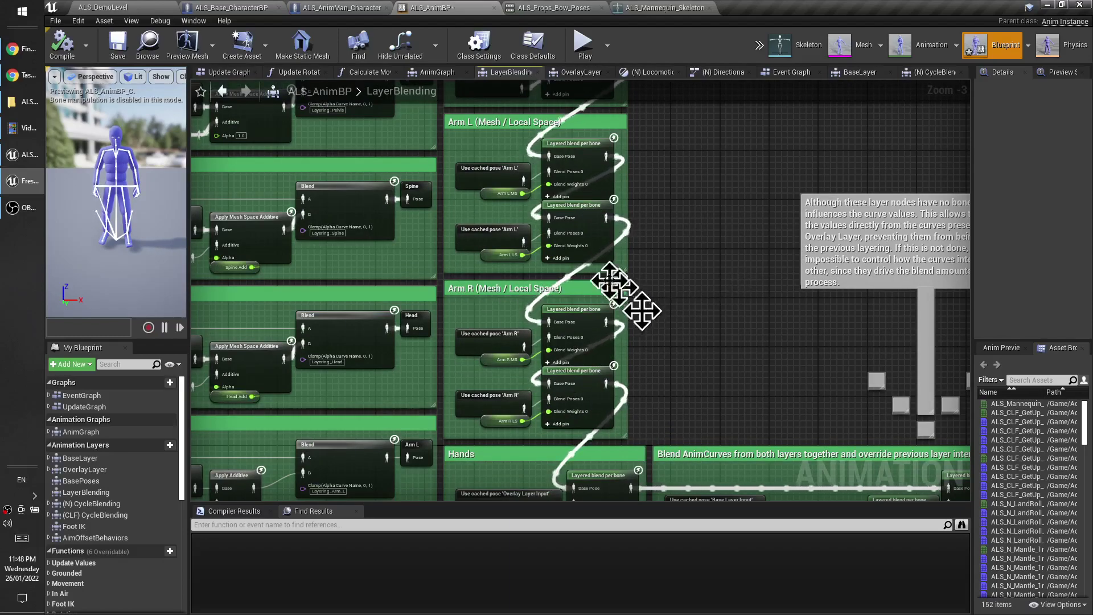
# Switch to the PDF notes in Chrome.
pyautogui.click(8, 59)
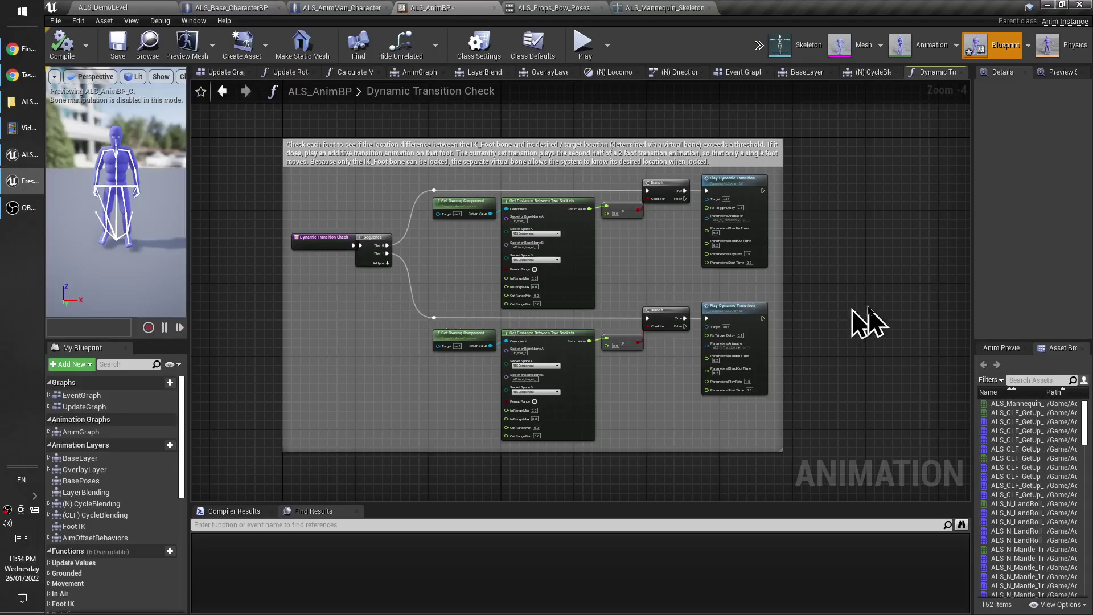
# Switch to the PDF notes in Chrome and read the point about the ALS4 ragdolling system.
pyautogui.moveTo(243, 333); pyautogui.dragTo(310, 325, button='right')
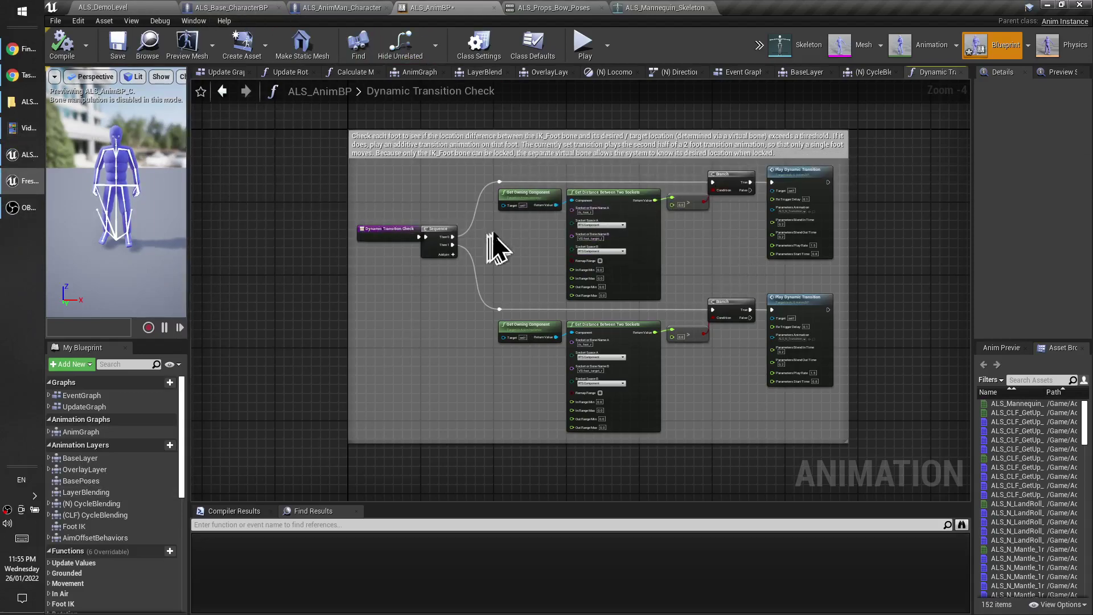
pyautogui.click(21, 49)
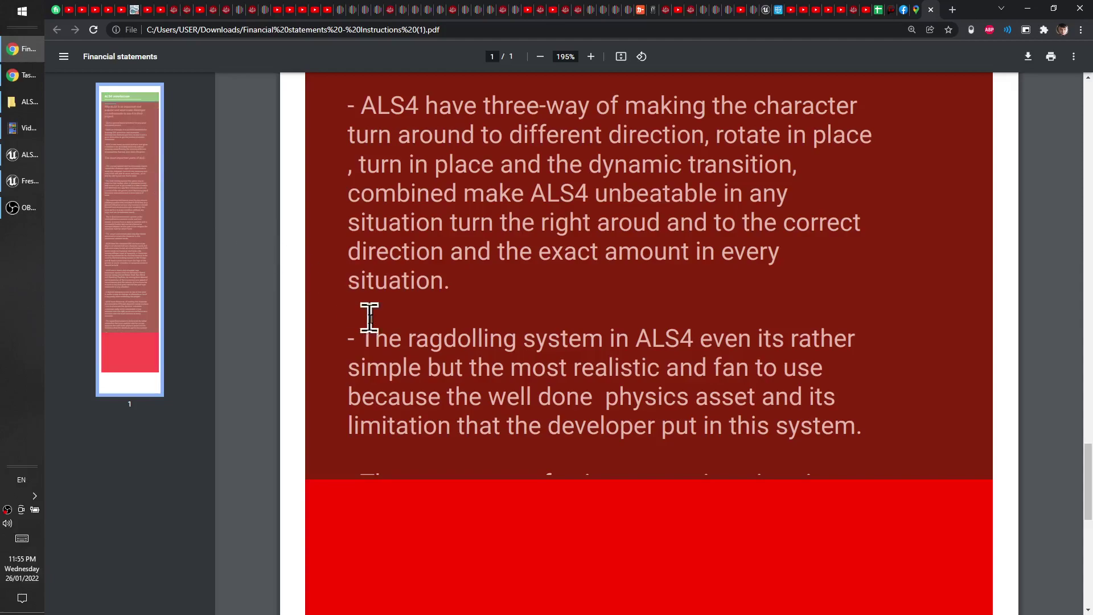
pyautogui.scroll(-1, 470, 464)
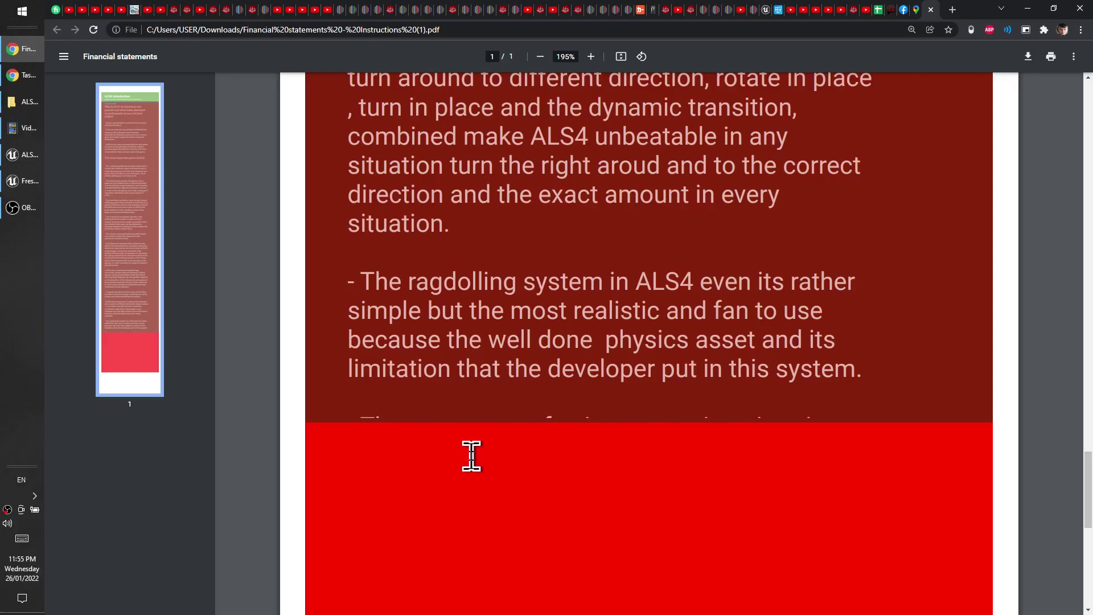
# Switch to Unreal Editor, start a play preview, and put the running character into ragdoll and back up.
pyautogui.click(6, 181)
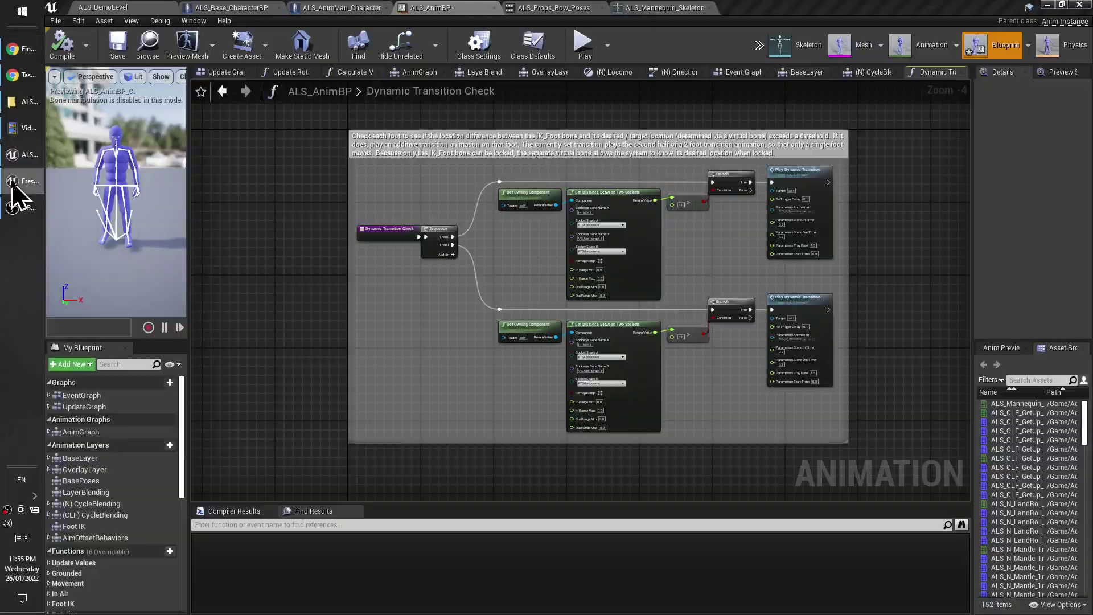
pyautogui.hotkey('alt', 'p')
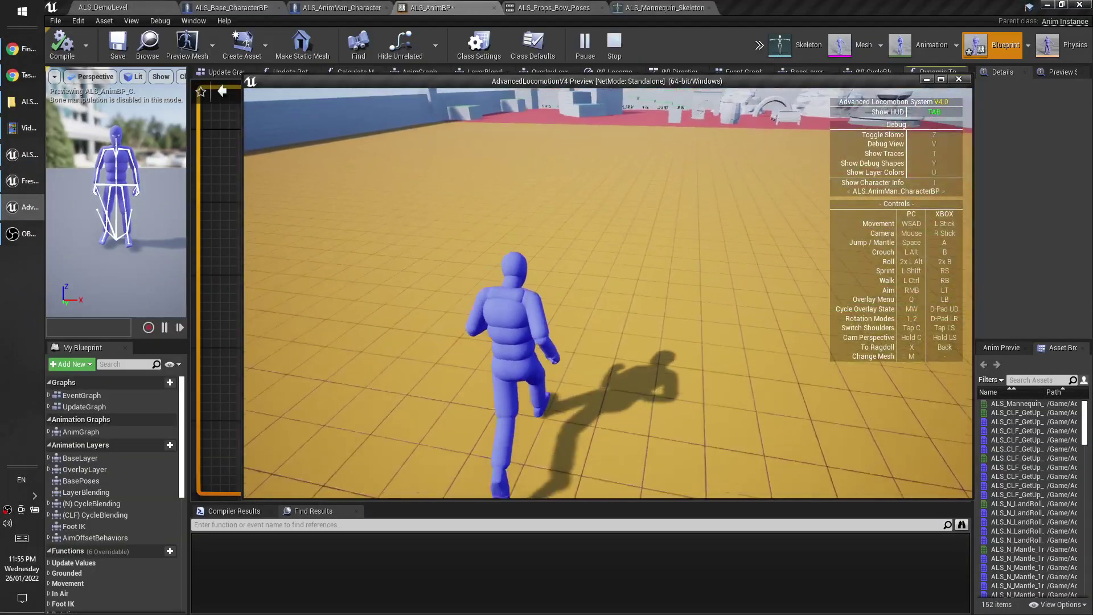
pyautogui.press('alt')
pyautogui.press('alt')
pyautogui.press('x')
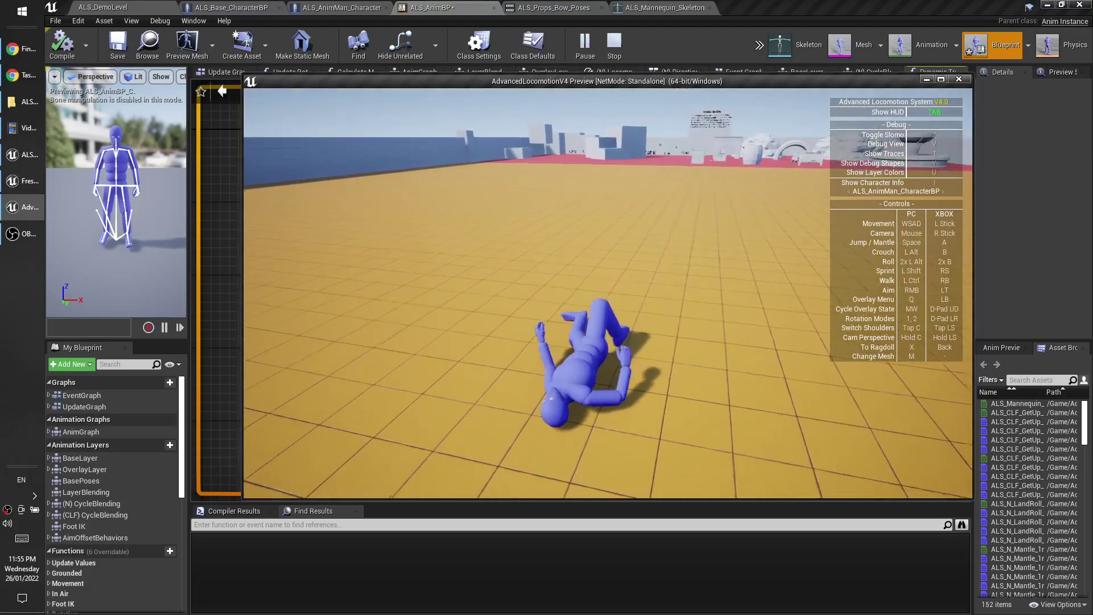
pyautogui.press('x')
pyautogui.press('w')
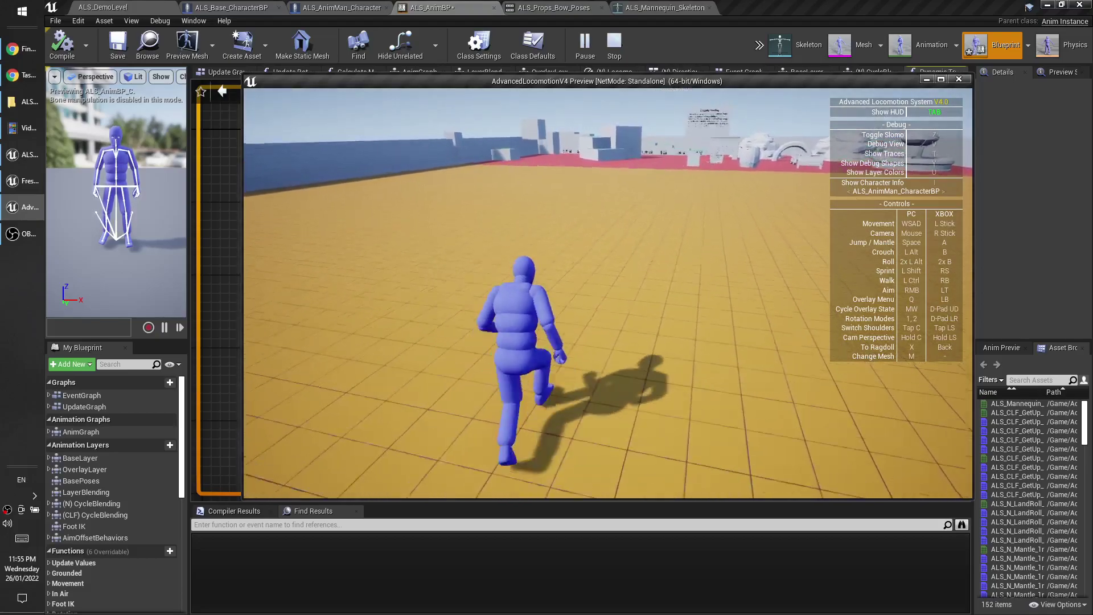
# Toggle the character's ragdoll repeatedly between forward runs to show its falls and get-up animations, and stop the preview.
pyautogui.press('x')
pyautogui.press('x')
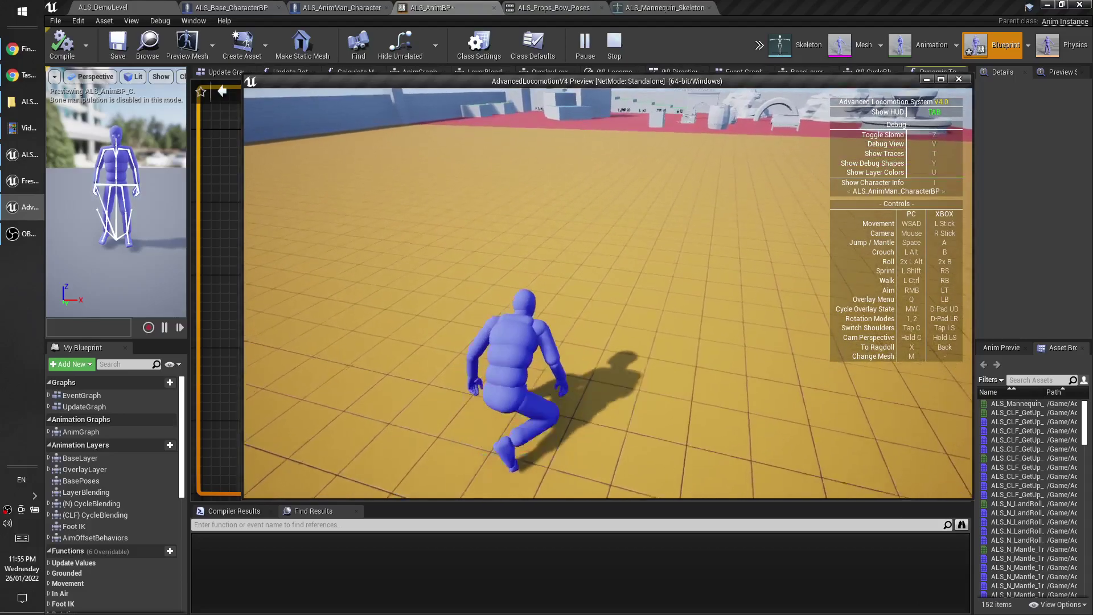
pyautogui.press('x')
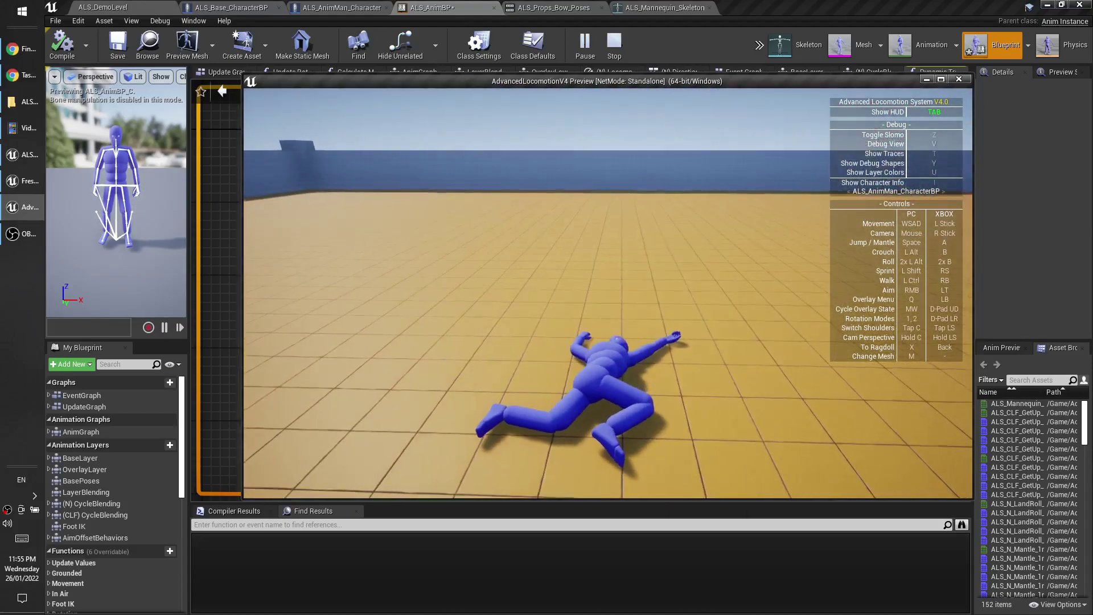
pyautogui.press('x')
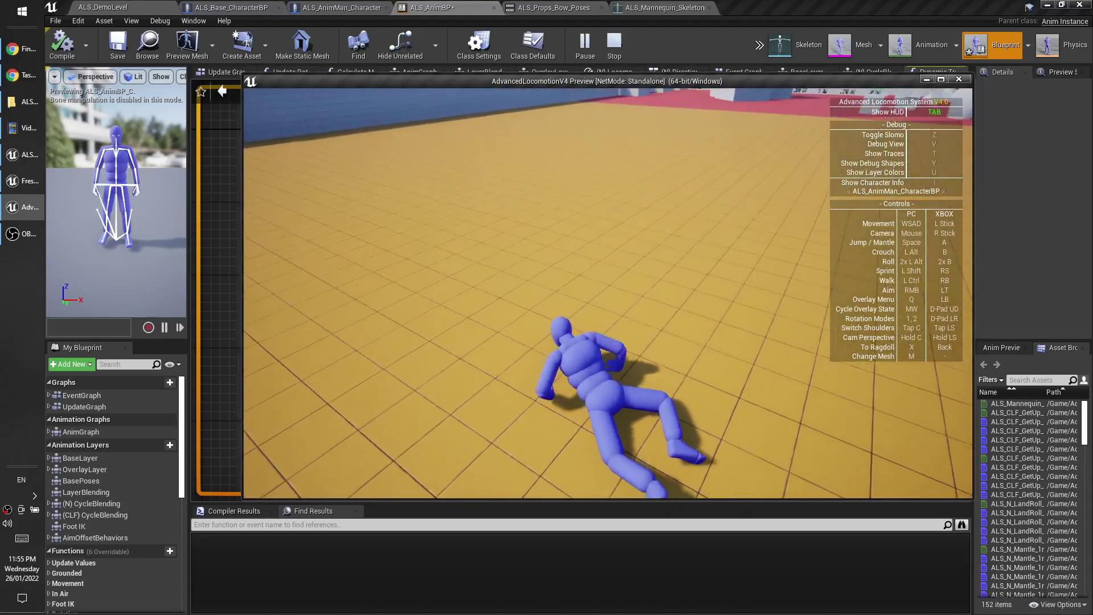
pyautogui.press('w')
pyautogui.press('x')
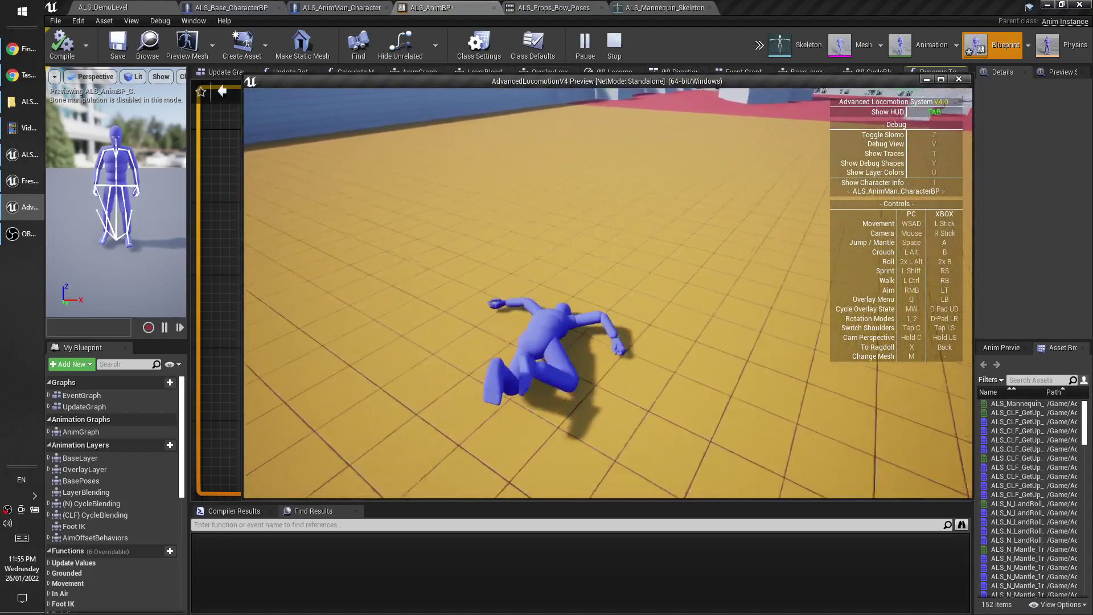
pyautogui.press('x')
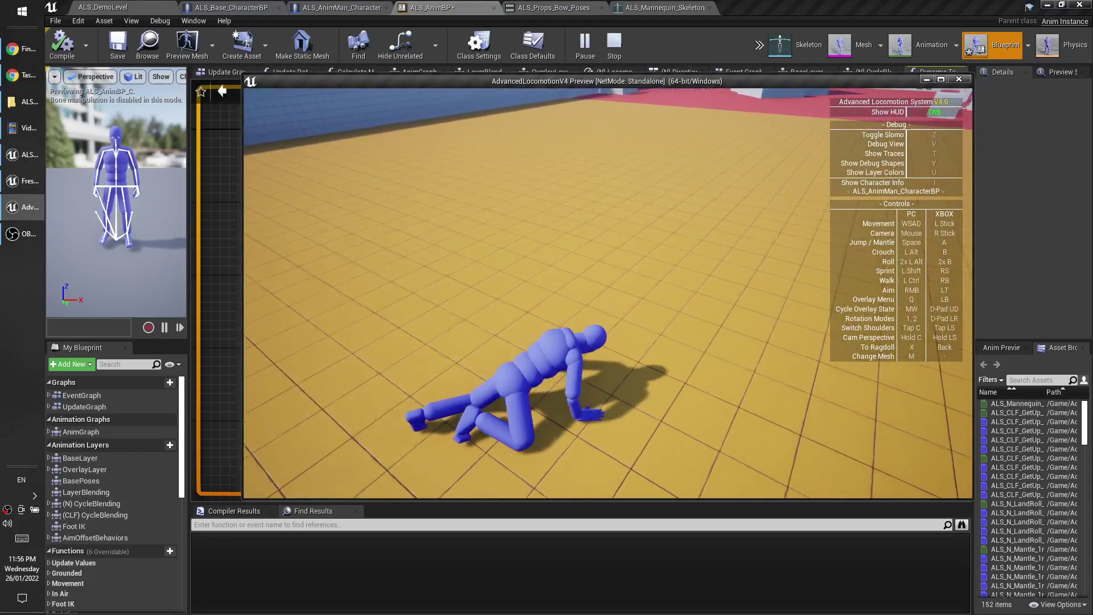
pyautogui.press('w')
pyautogui.press('x')
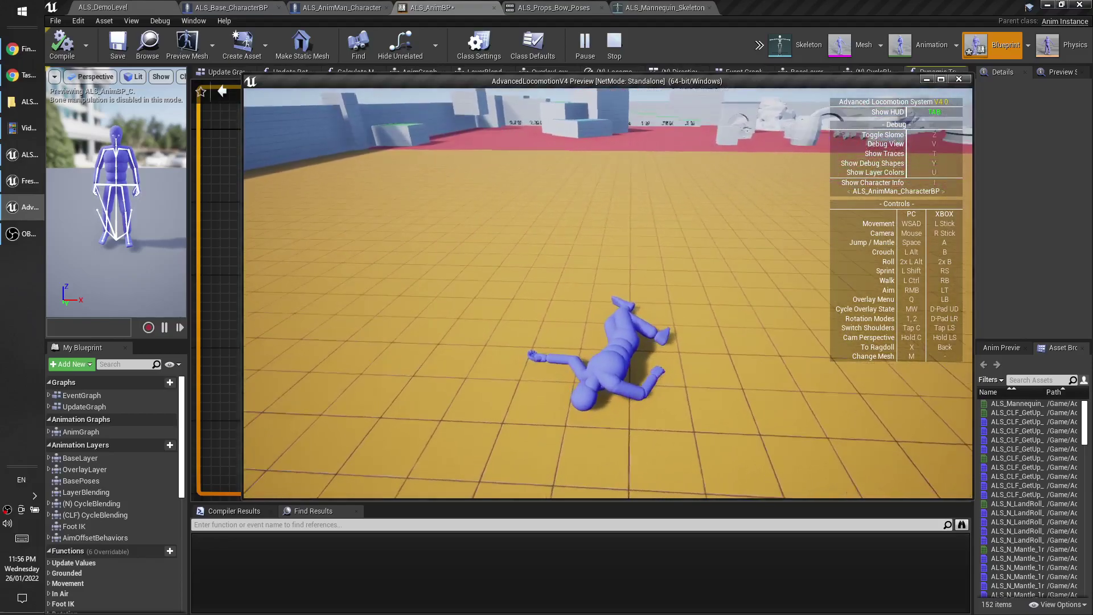
pyautogui.press('Escape')
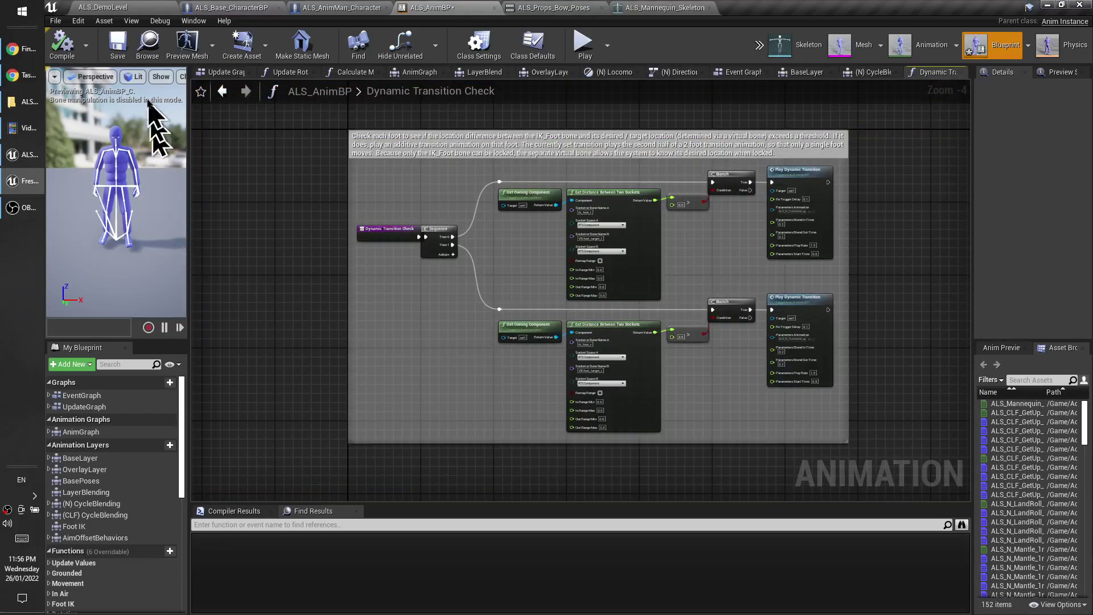
# Inspect the Ragdoll Update function from the Tick Graph of ALS_Base_CharacterBP and go back.
pyautogui.click(236, 8)
pyautogui.scroll(-2, 415, 263)
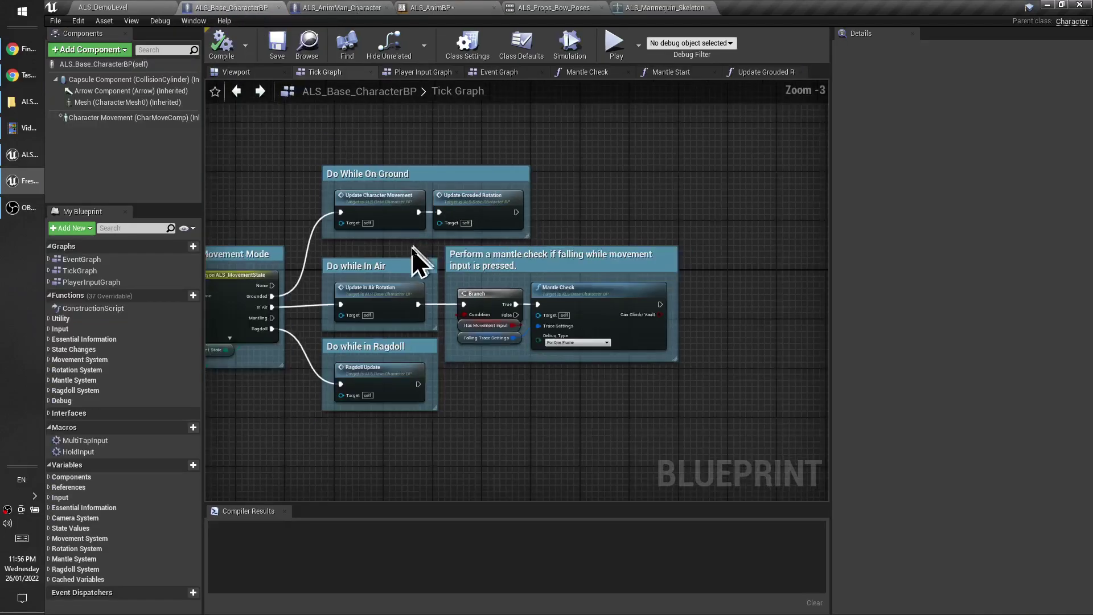
pyautogui.scroll(5, 547, 319)
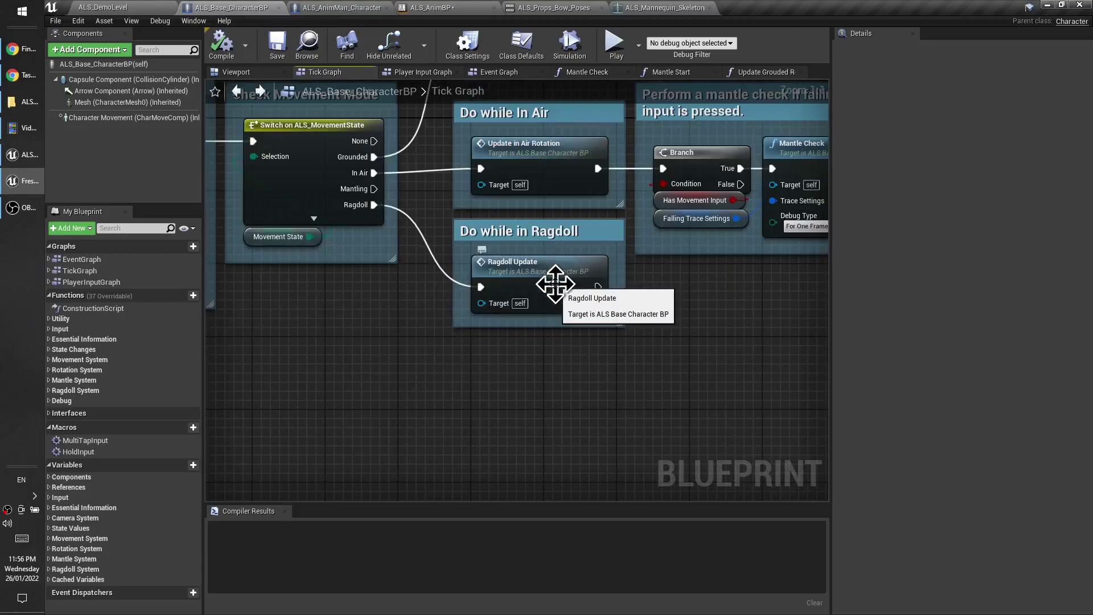
pyautogui.doubleClick(540, 279)
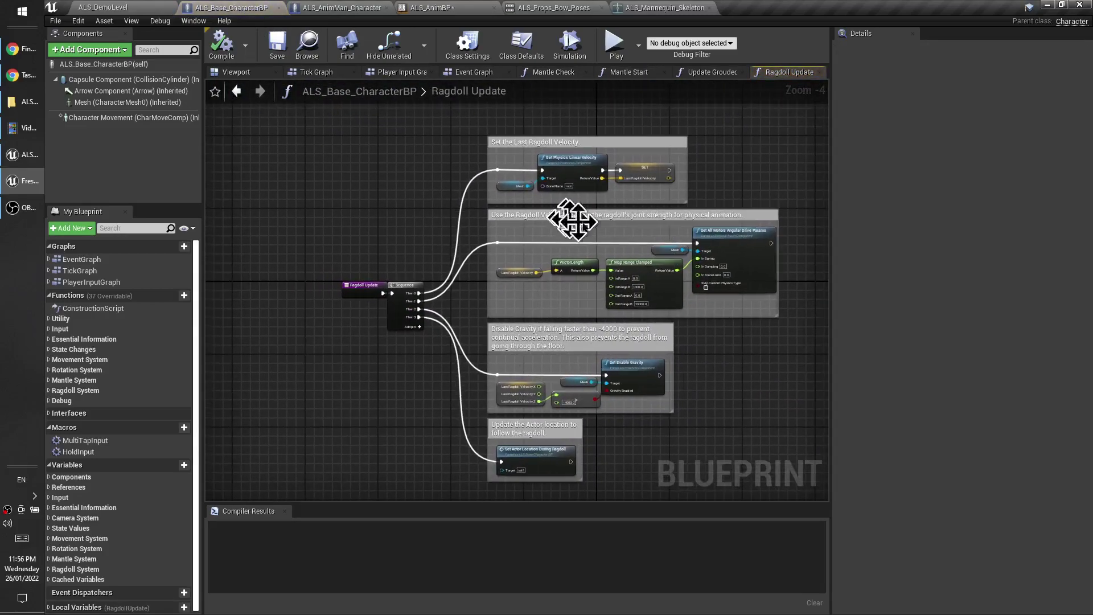
pyautogui.click(235, 92)
# From ALS_DemoLevel, browse to AdvancedLocomotionV4/CharacterAssets/MannequinSkeleton/PhysicsAssets and open AnimMan_PhysicsAsset.
pyautogui.click(107, 7)
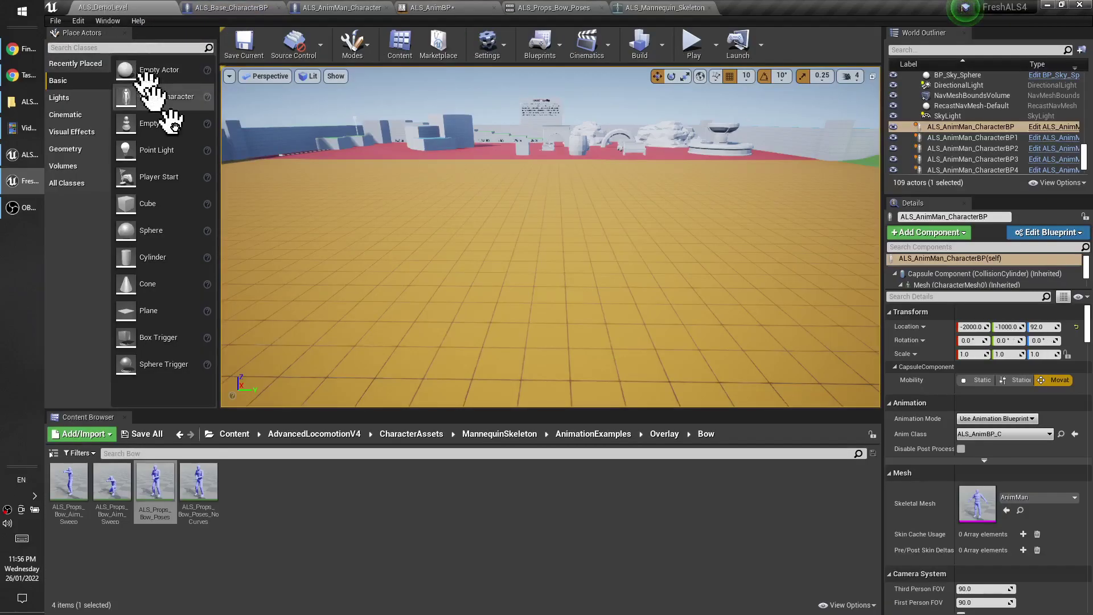
pyautogui.moveTo(207, 481); pyautogui.dragTo(211, 458)
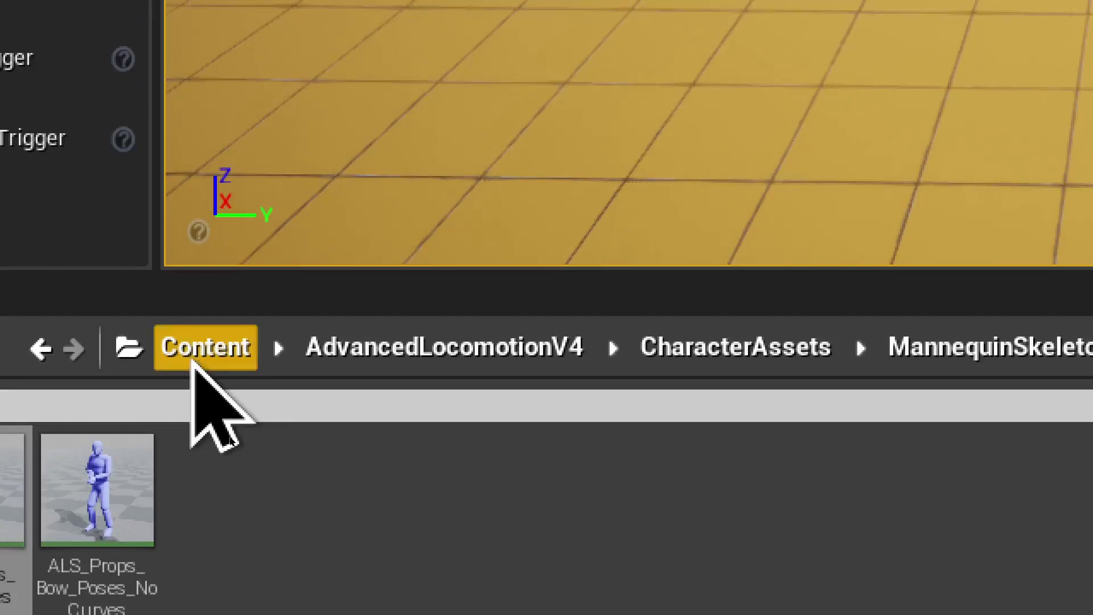
pyautogui.click(205, 347)
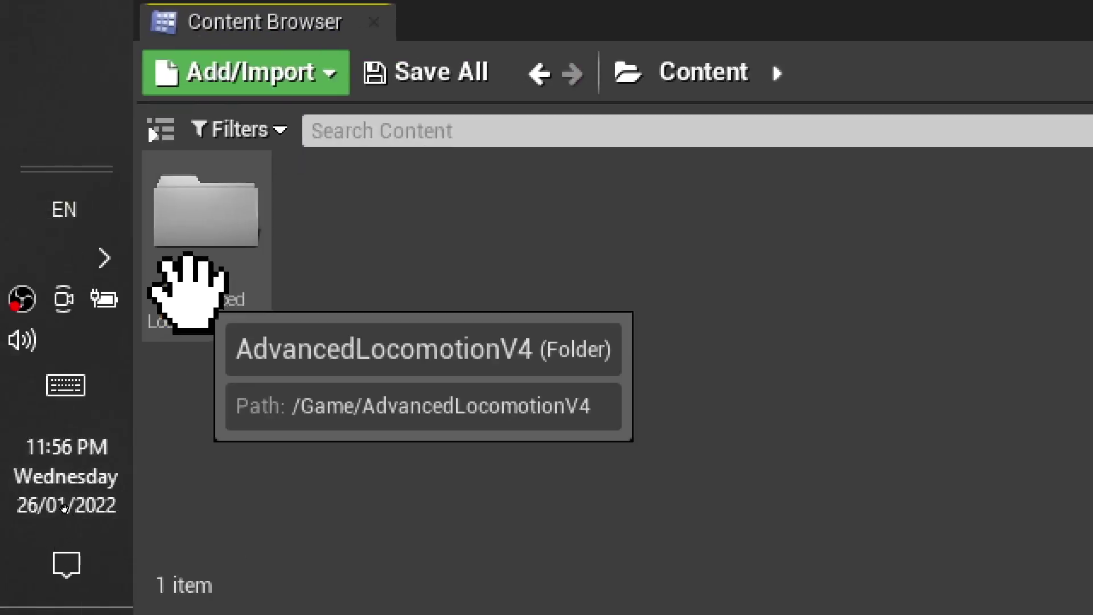
pyautogui.doubleClick(188, 259)
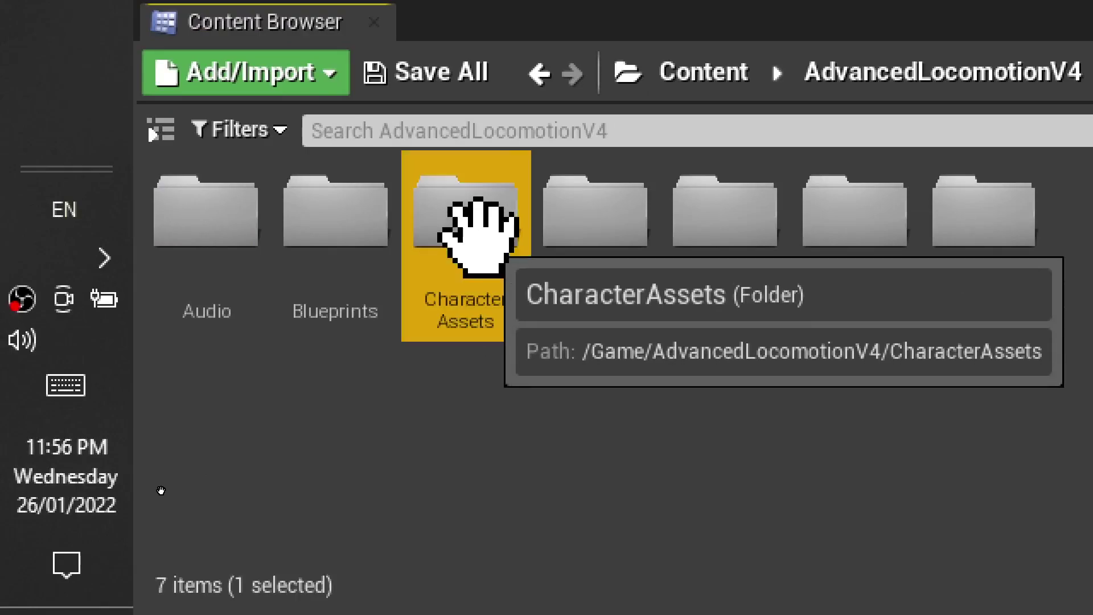
pyautogui.doubleClick(472, 217)
pyautogui.doubleClick(176, 257)
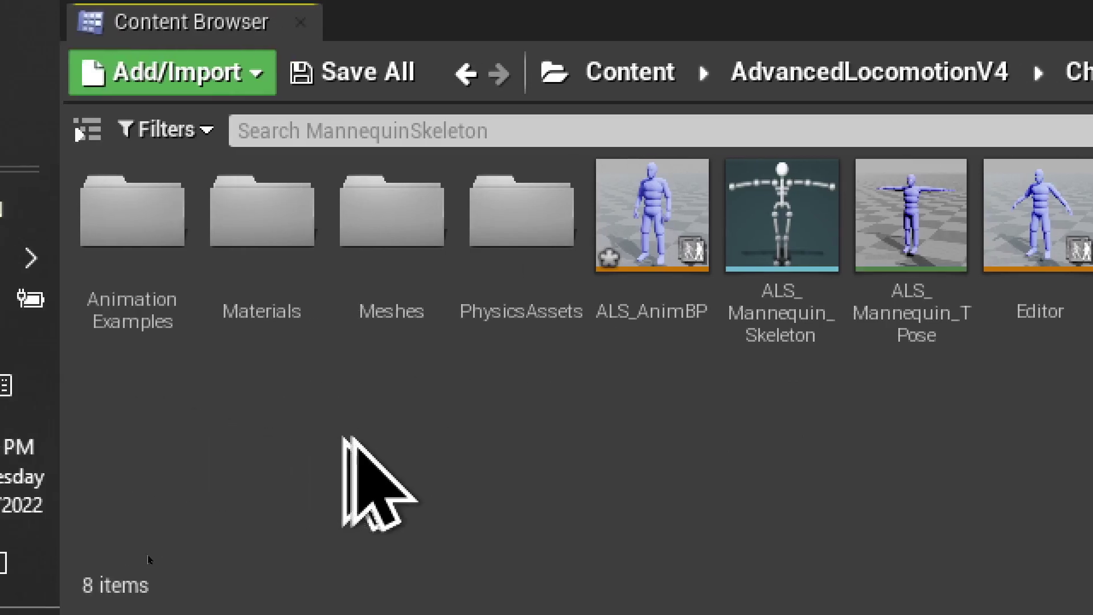
pyautogui.doubleClick(521, 231)
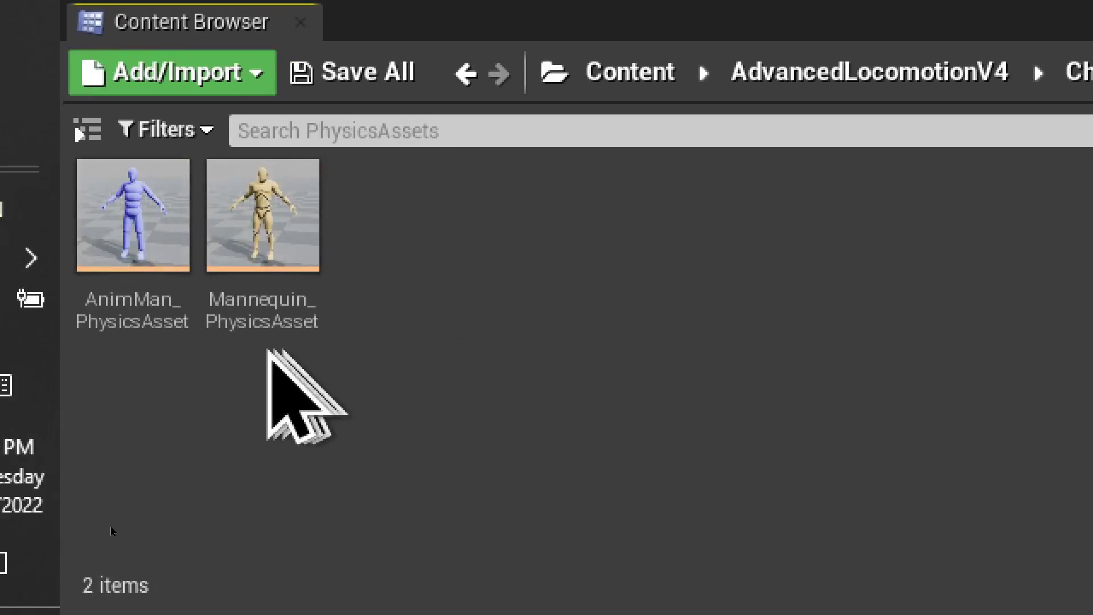
pyautogui.click(122, 262)
pyautogui.doubleClick(140, 259)
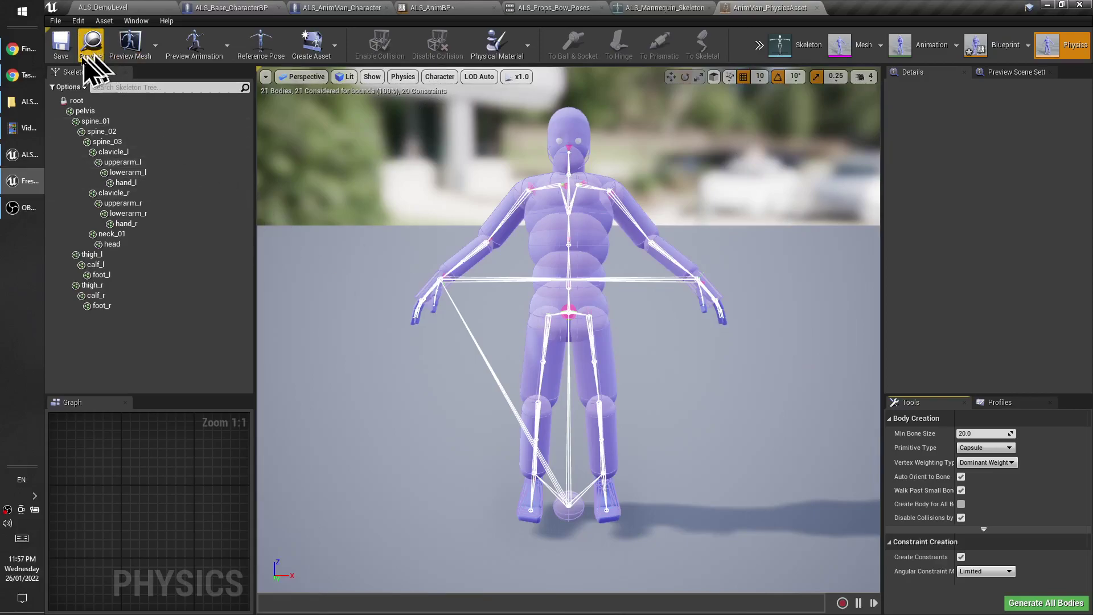
# Switch to the PDF notes in Chrome and return to the ALS4 introduction heading.
pyautogui.click(18, 51)
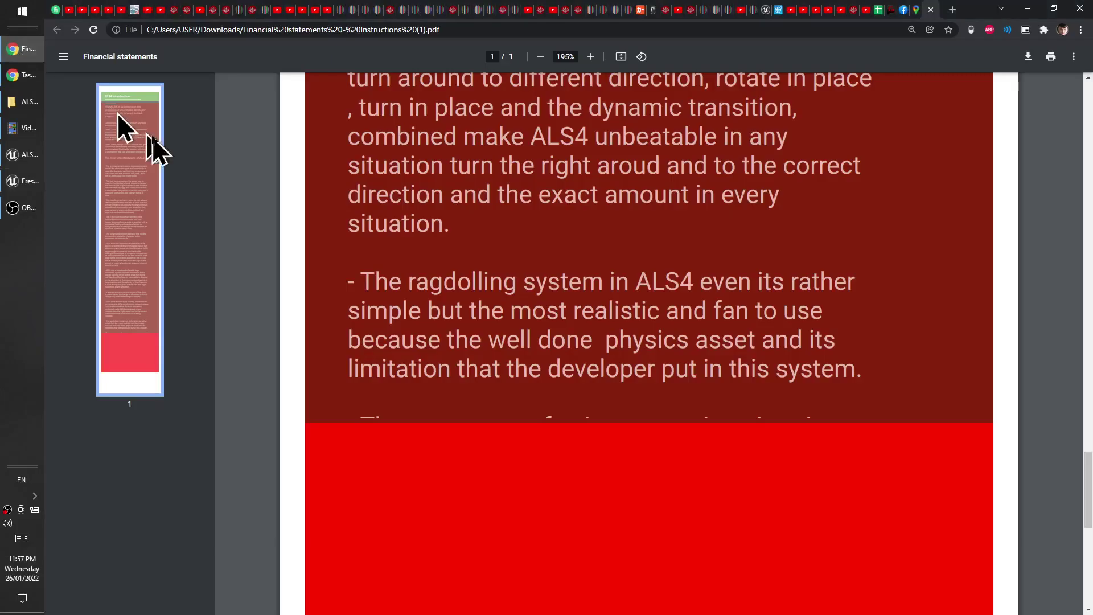
pyautogui.scroll(5, 548, 383)
pyautogui.scroll(20, 548, 383)
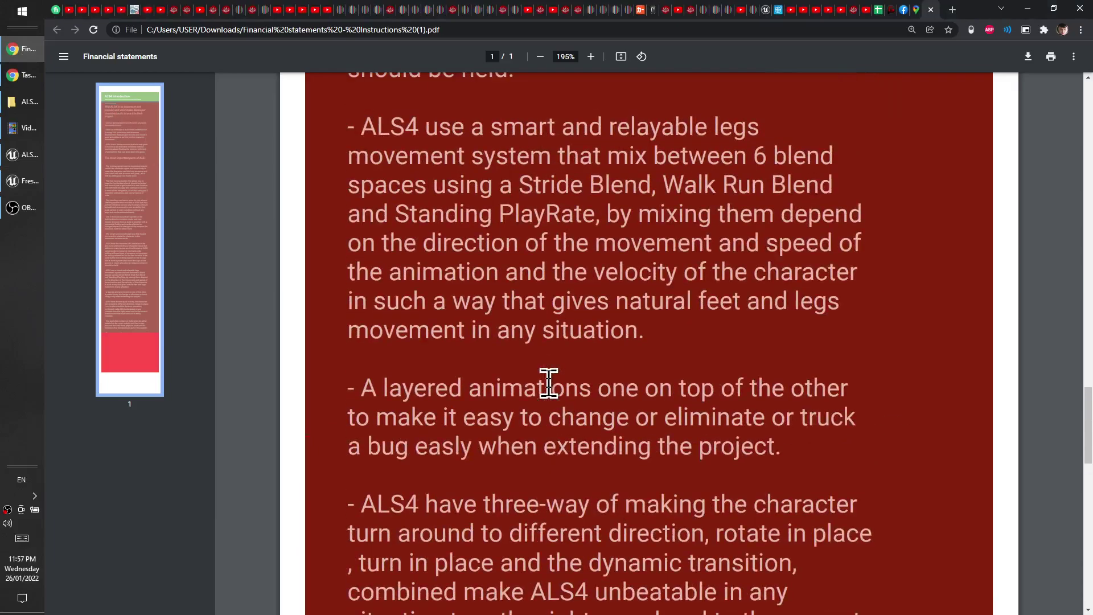
pyautogui.scroll(20, 558, 407)
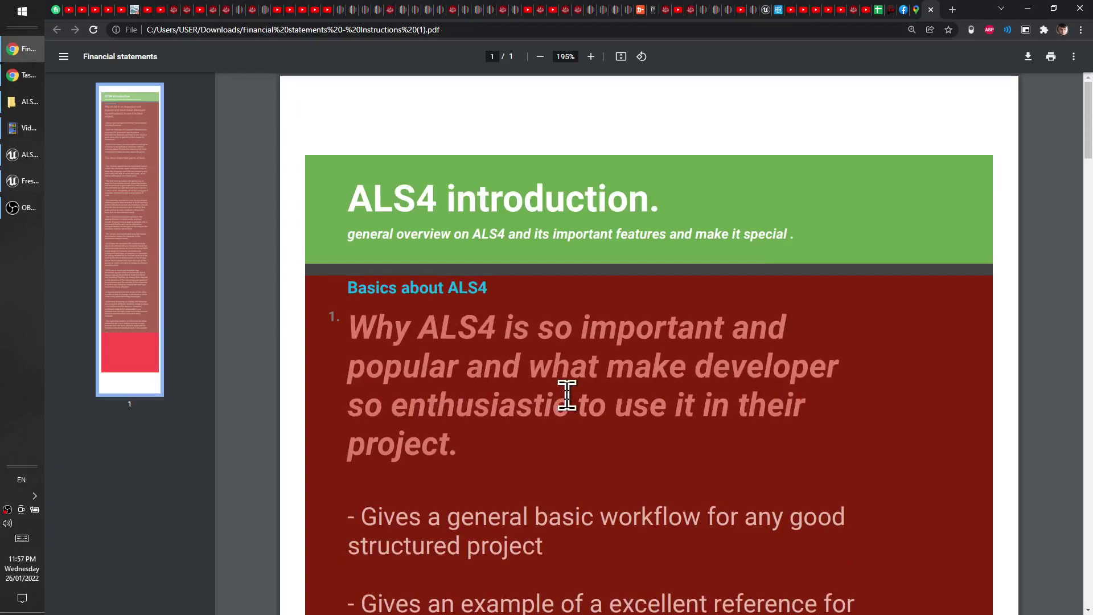
# Review the first points on why ALS4 is important and popular under Basics about ALS4.
pyautogui.scroll(-1, 567, 395)
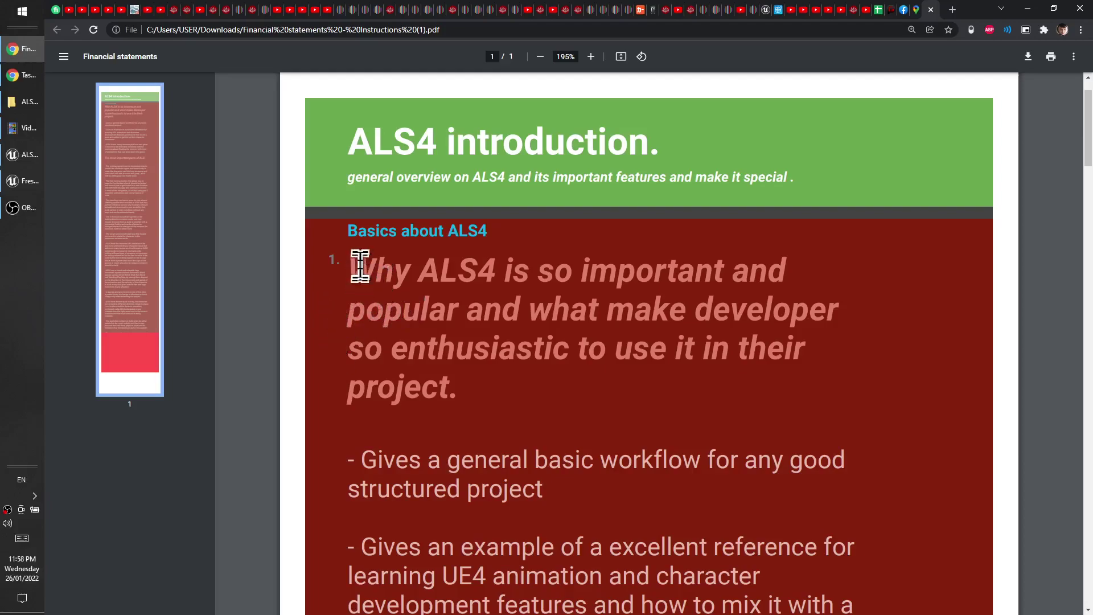
pyautogui.scroll(-3, 377, 448)
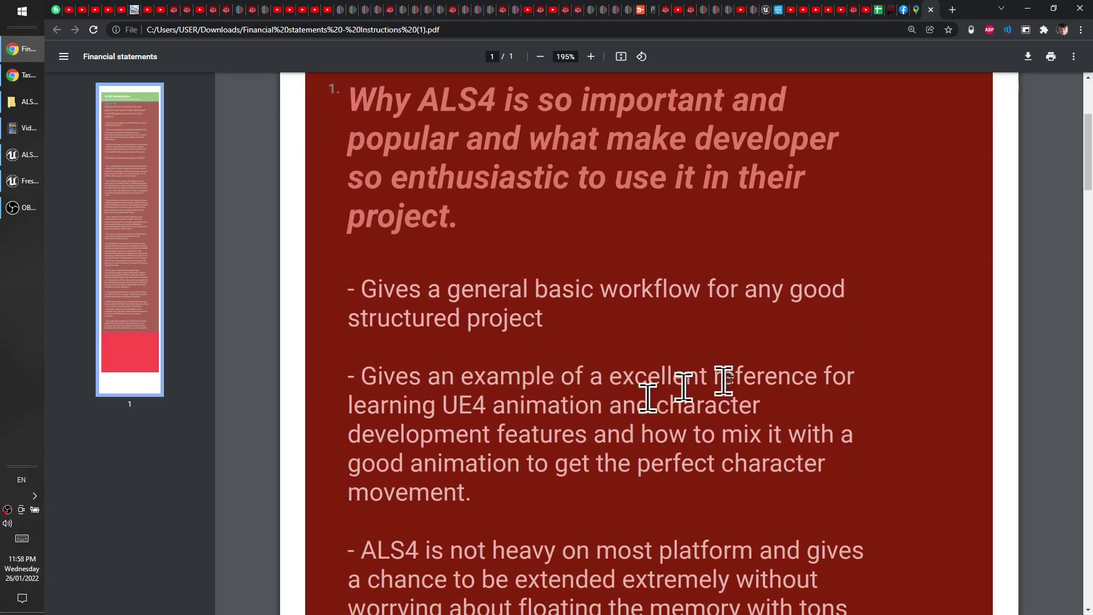
pyautogui.scroll(3, 557, 455)
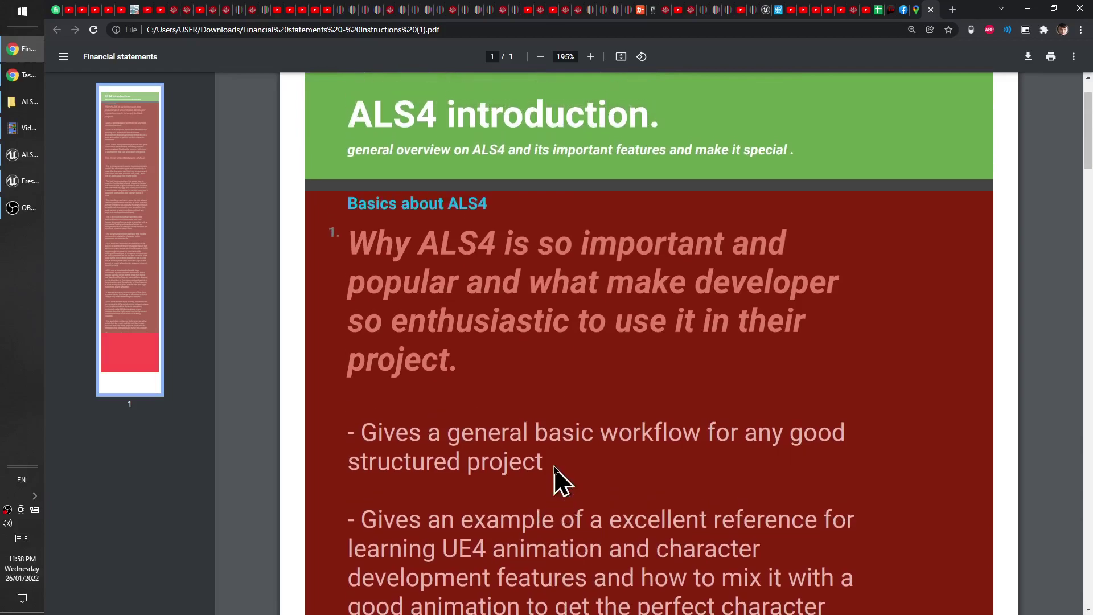
pyautogui.scroll(2, 555, 468)
pyautogui.scroll(-1, 595, 476)
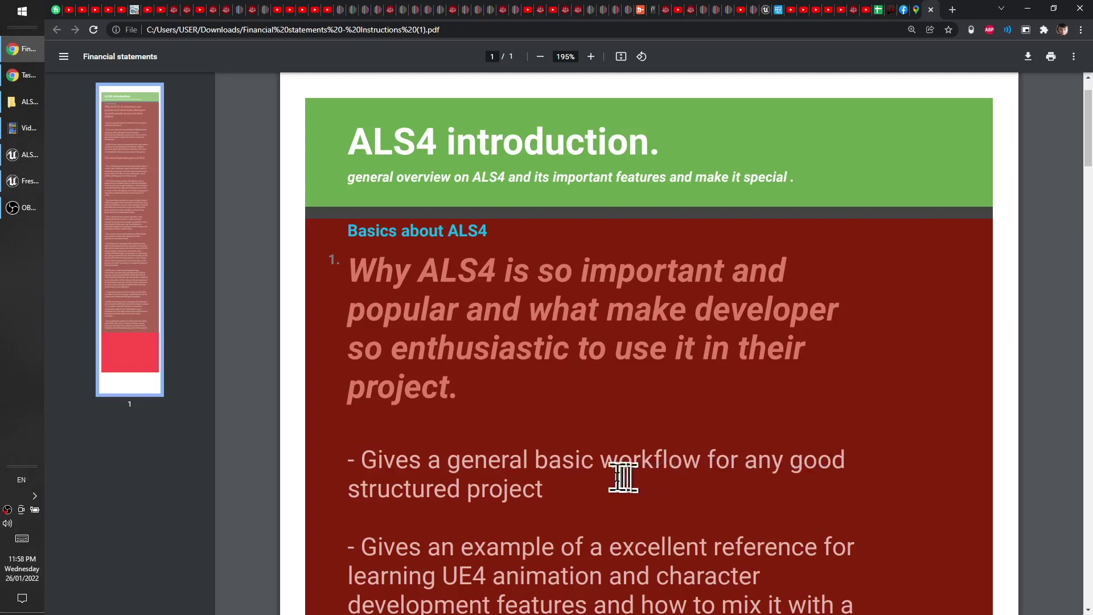
pyautogui.scroll(-3, 513, 544)
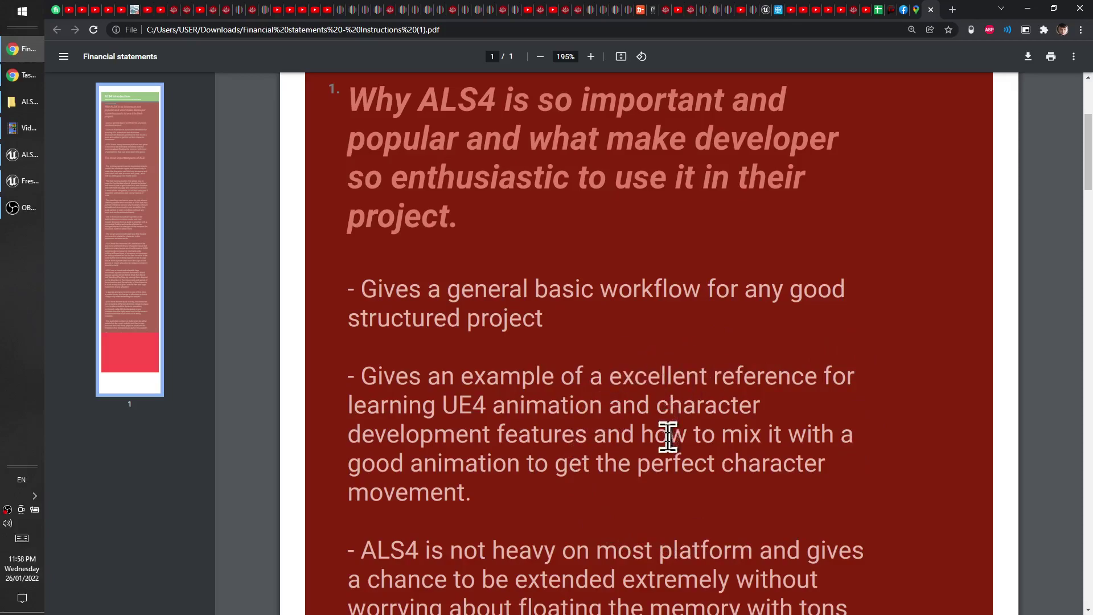
pyautogui.scroll(2, 665, 436)
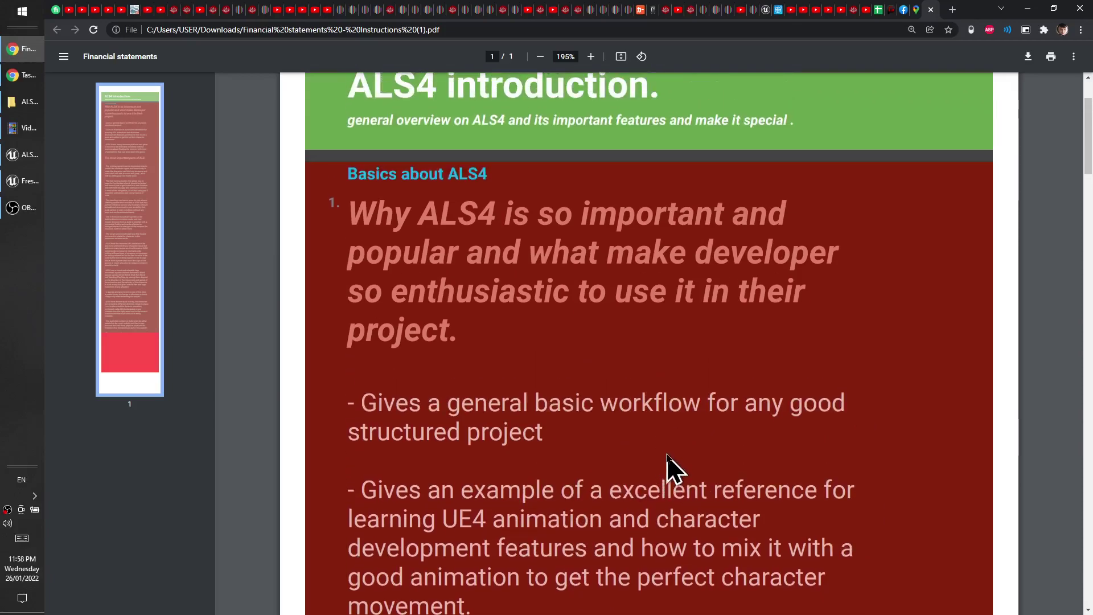